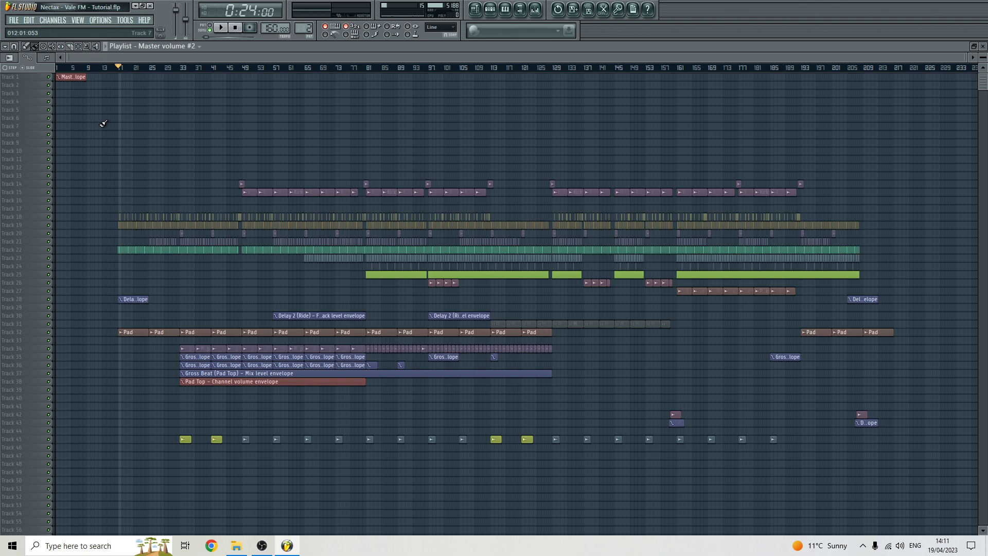
- Play the song from bar 17 and take a brief look at the mixer channels
{"action": "key", "text": "space"}
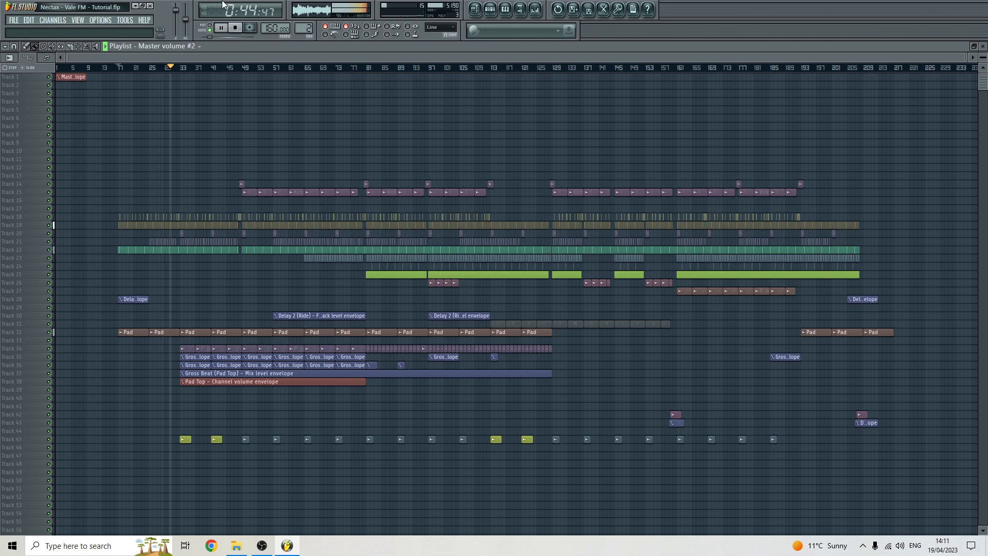
{"action": "left_click", "coordinate": [535, 9]}
{"action": "left_click_drag", "start_coordinate": [151, 272], "coordinate": [224, 471]}
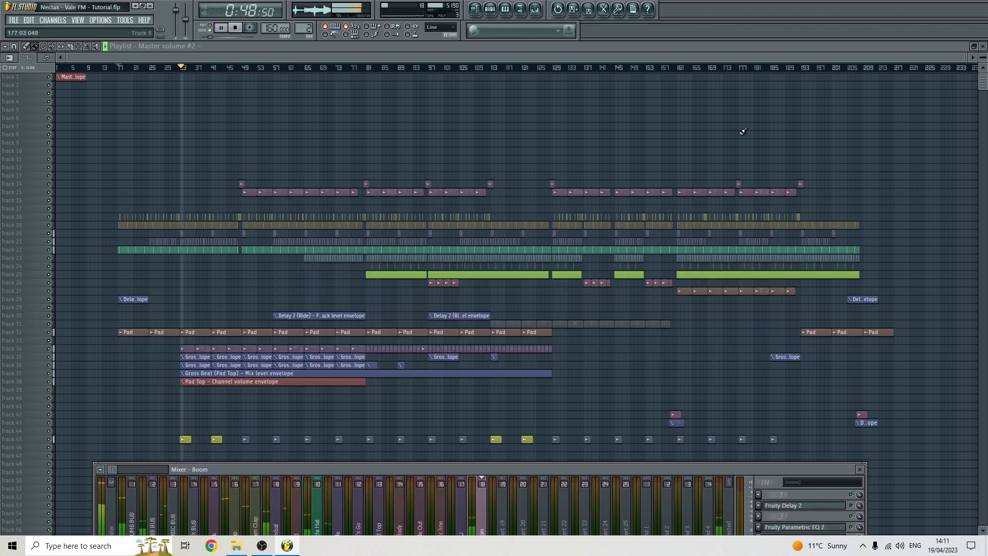
{"action": "key", "text": "F9"}
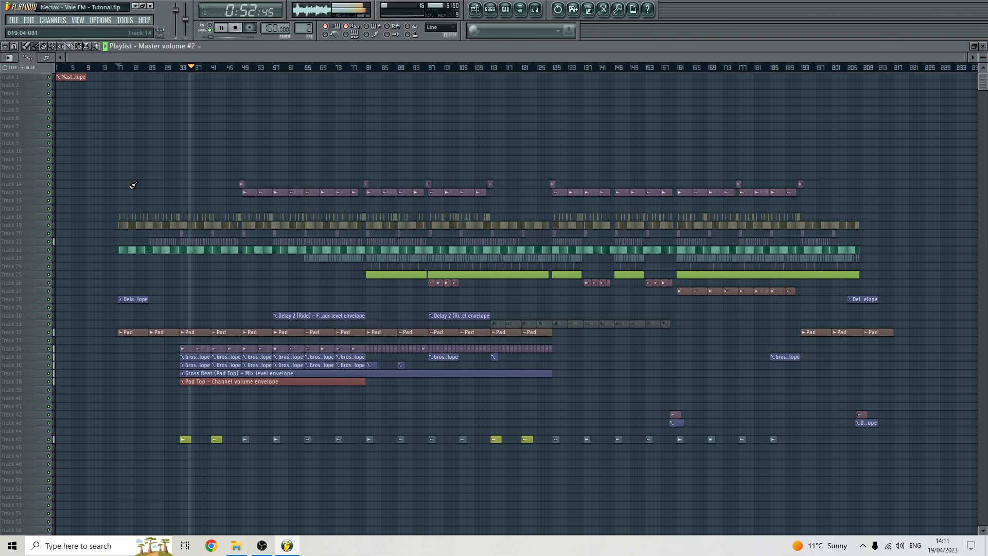
- Select all playlist clips and move them up nine tracks, placing the Pad clips on Track 23
{"action": "key", "text": "ctrl+a"}
{"action": "scroll", "coordinate": [126, 212], "scroll_direction": "up", "scroll_amount": 3}
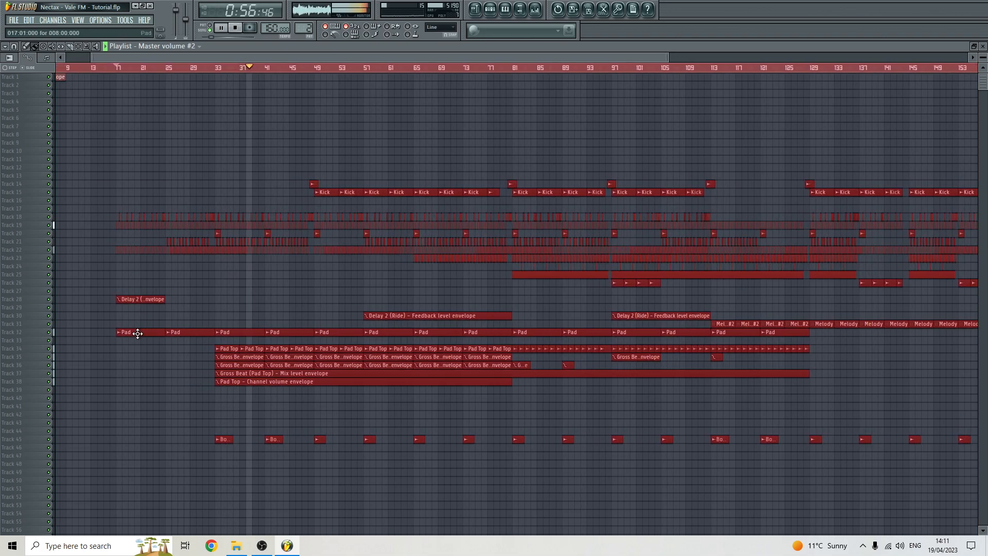
{"action": "left_click_drag", "start_coordinate": [135, 332], "coordinate": [135, 251]}
{"action": "scroll", "coordinate": [135, 254], "scroll_direction": "down", "scroll_amount": 3}
- Move the mixer window up until its faders are in view, and deselect the playlist clips
{"action": "left_click", "coordinate": [535, 9]}
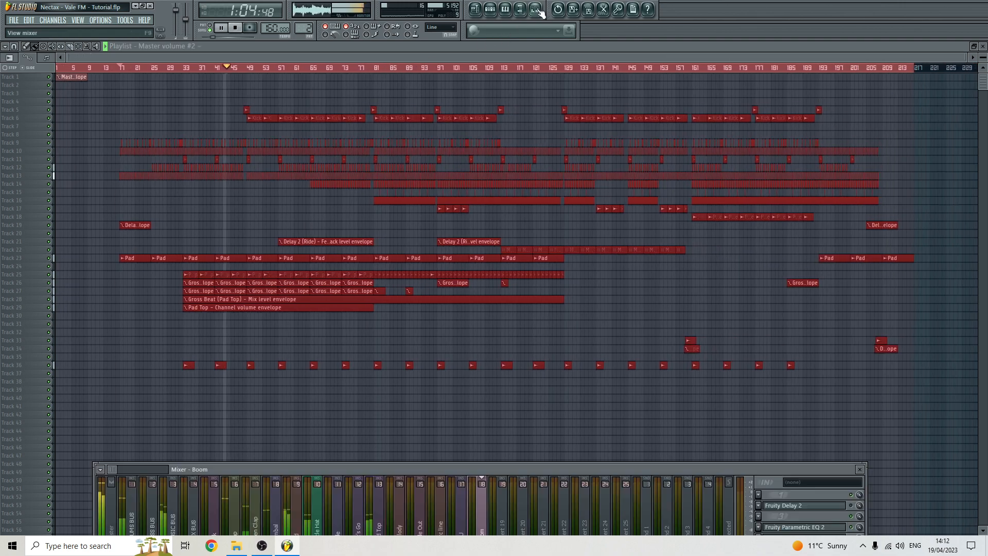
{"action": "left_click_drag", "start_coordinate": [428, 467], "coordinate": [450, 387]}
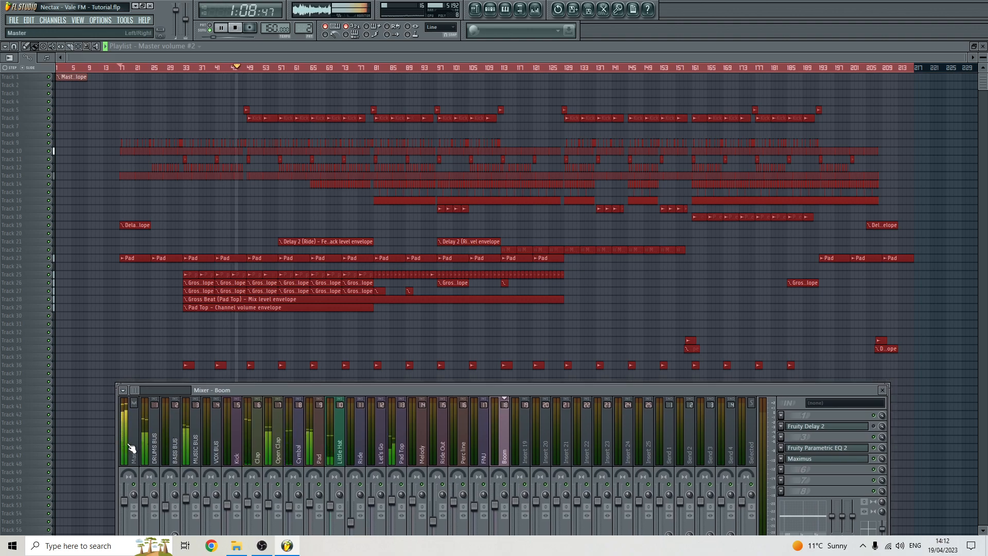
{"action": "left_click", "coordinate": [401, 93]}
{"action": "right_click", "coordinate": [404, 94]}
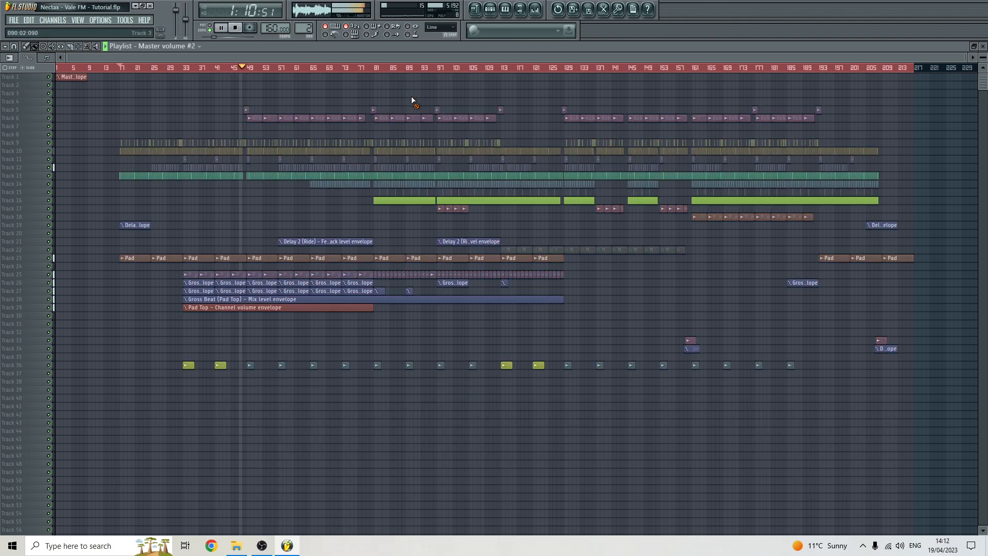
- Inspect the DRUMS BUS and MUSIC BUS effect chains in the mixer during playback, ending with playback stopped
{"action": "left_click", "coordinate": [541, 9]}
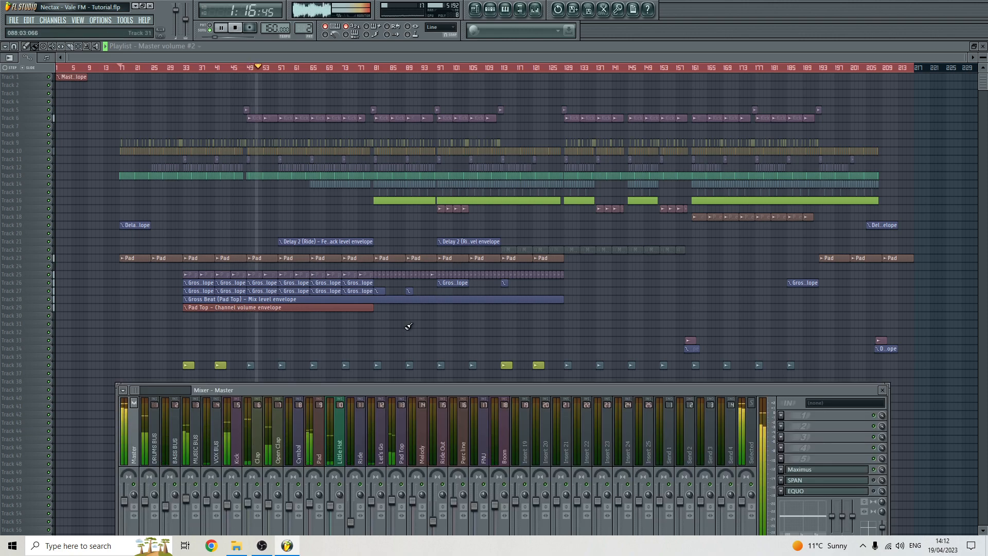
{"action": "left_click", "coordinate": [156, 434]}
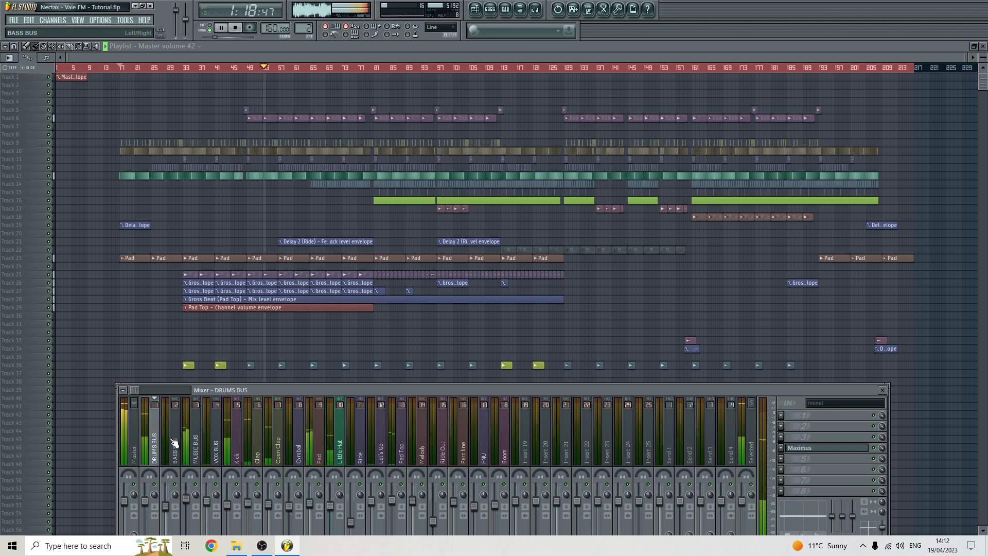
{"action": "left_click", "coordinate": [195, 443]}
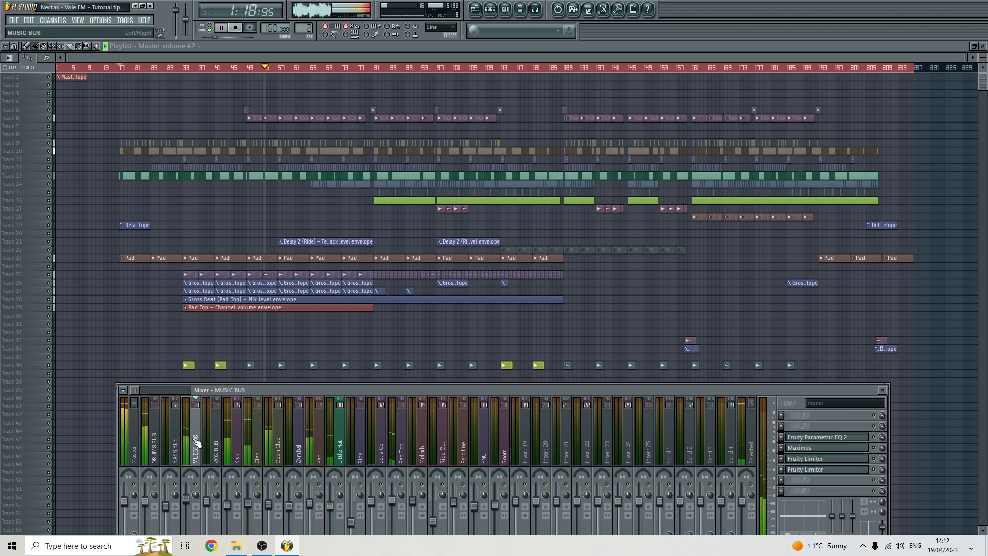
{"action": "left_click", "coordinate": [236, 32]}
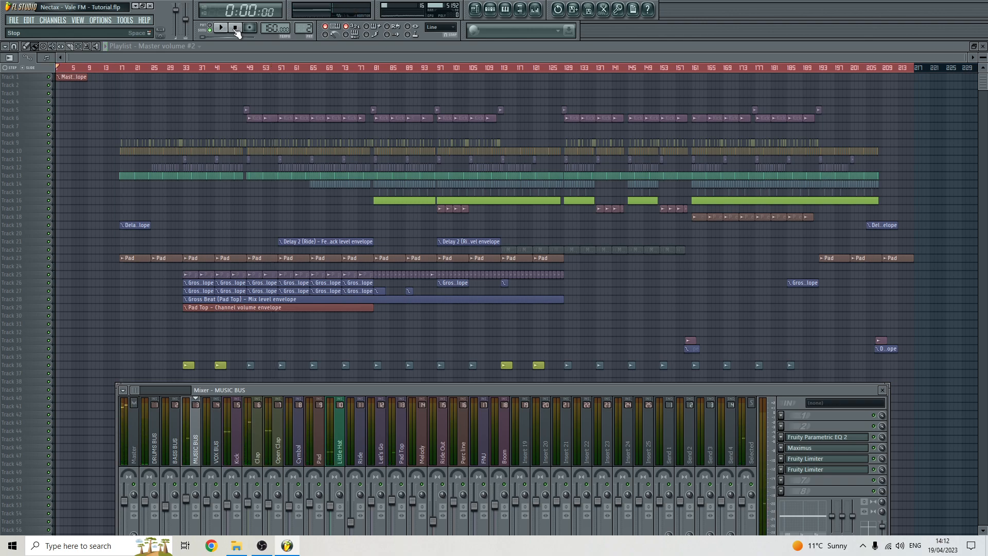
- Place the song position at bar 79 and play the arrangement from there
{"action": "left_click", "coordinate": [363, 72]}
{"action": "key", "text": "F9"}
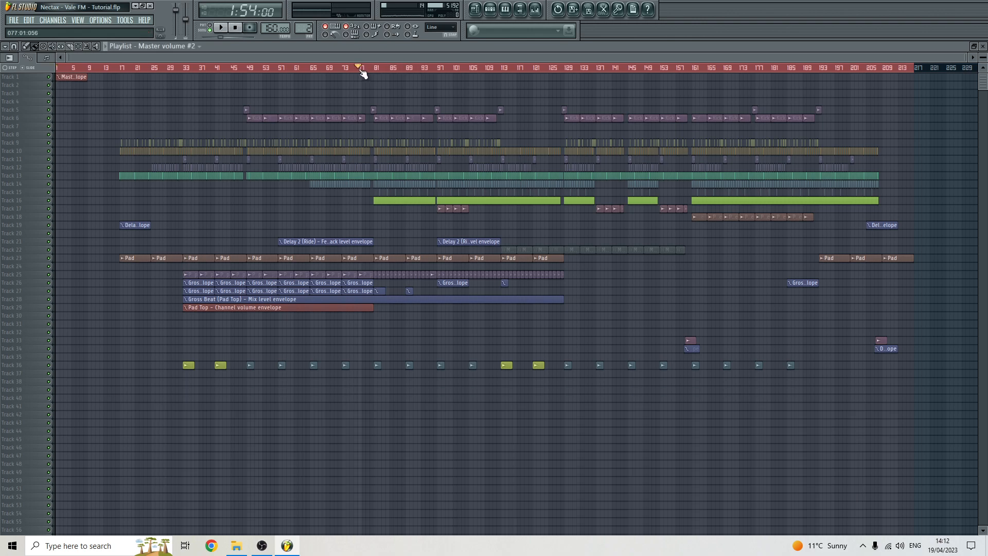
{"action": "left_click", "coordinate": [537, 11]}
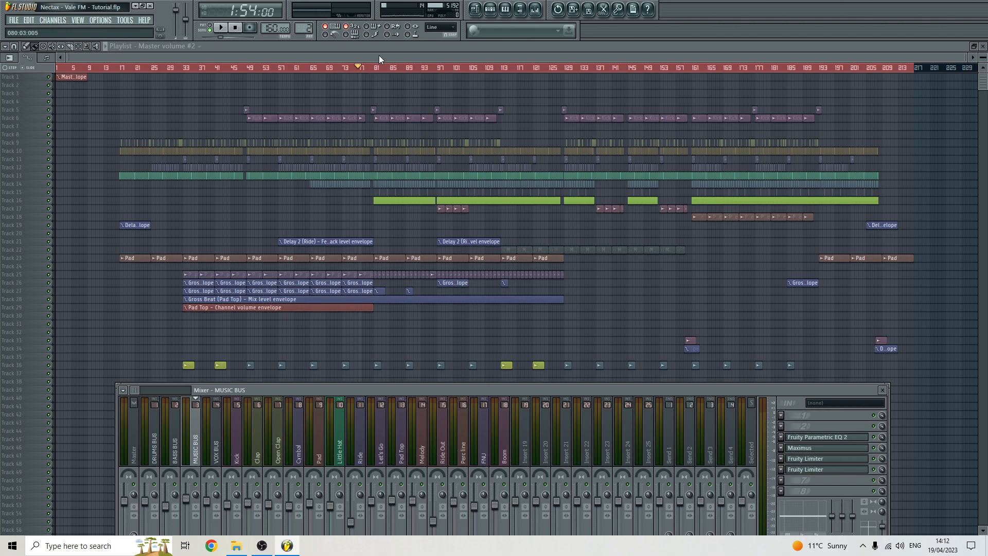
{"action": "key", "text": "F9"}
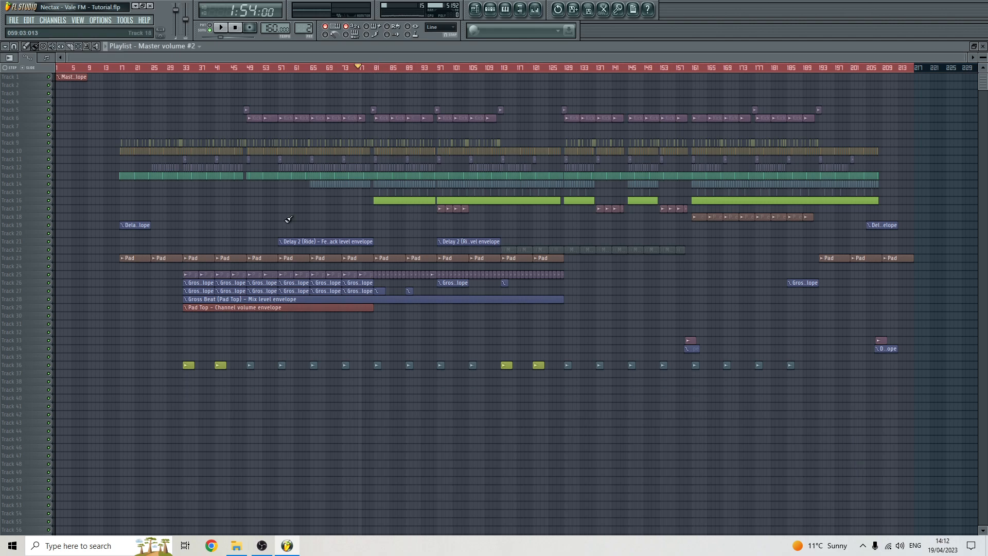
{"action": "left_click", "coordinate": [368, 71]}
{"action": "key", "text": "space"}
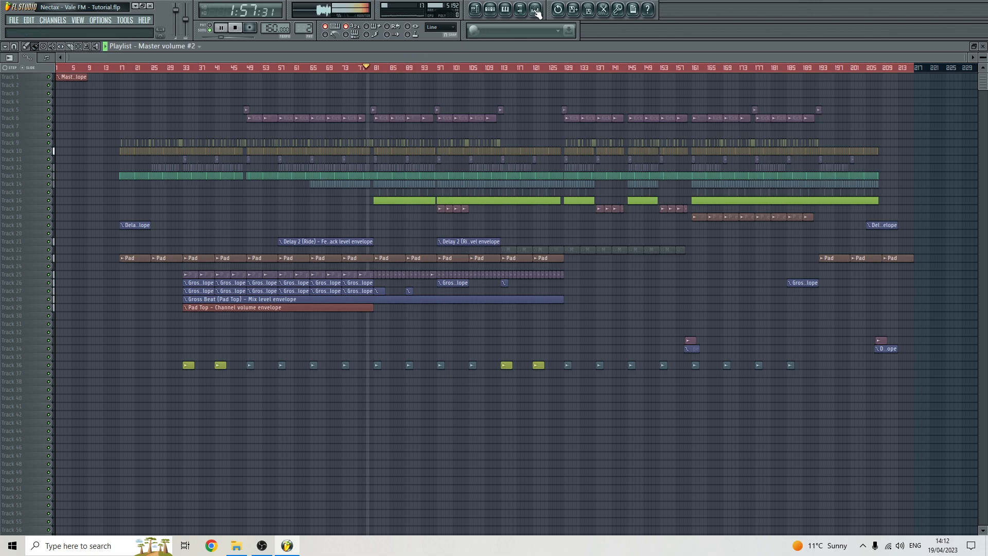
- Watch the mixer levels during playback, stop the song and place the song position at bar 81
{"action": "left_click", "coordinate": [536, 10]}
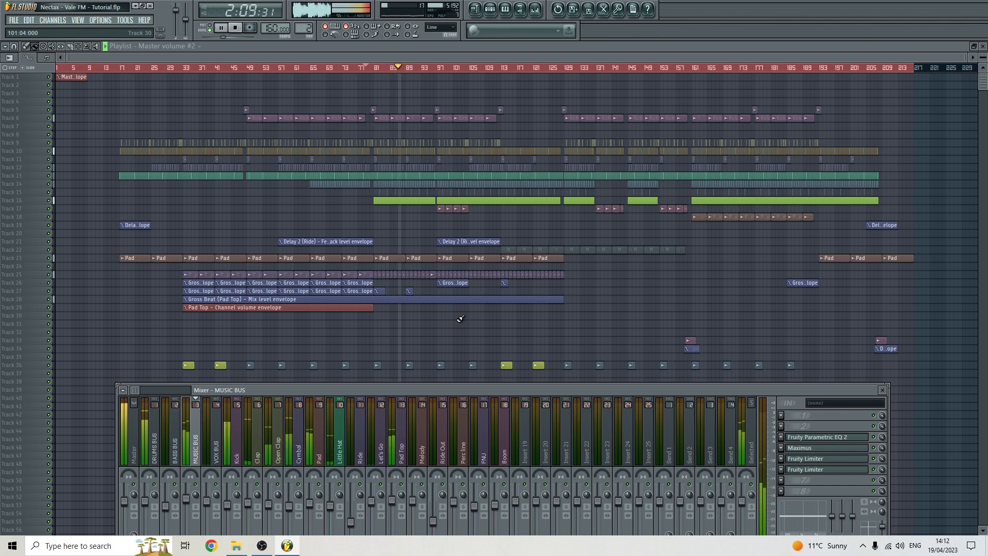
{"action": "left_click", "coordinate": [241, 29]}
{"action": "left_click", "coordinate": [375, 72]}
{"action": "key", "text": "F9"}
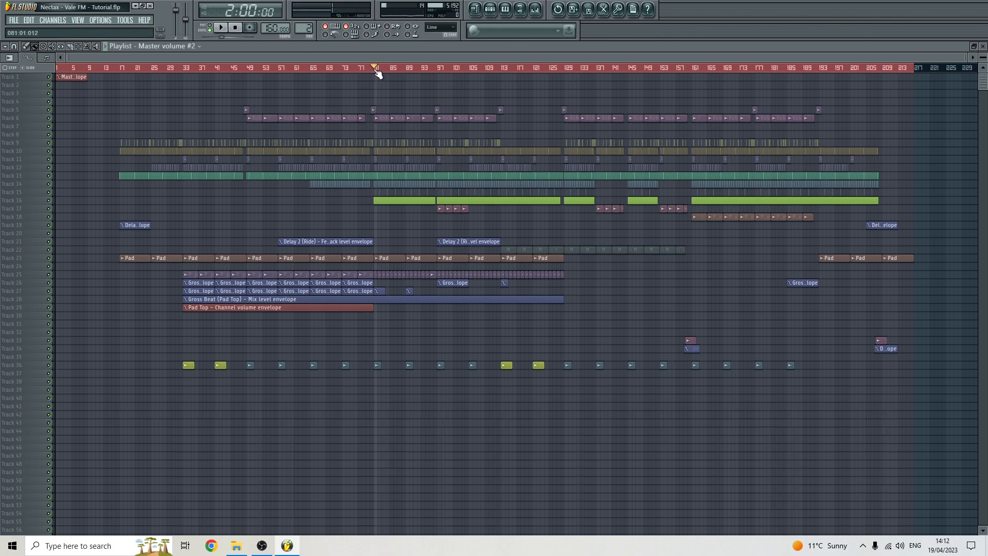
{"action": "left_click", "coordinate": [536, 10]}
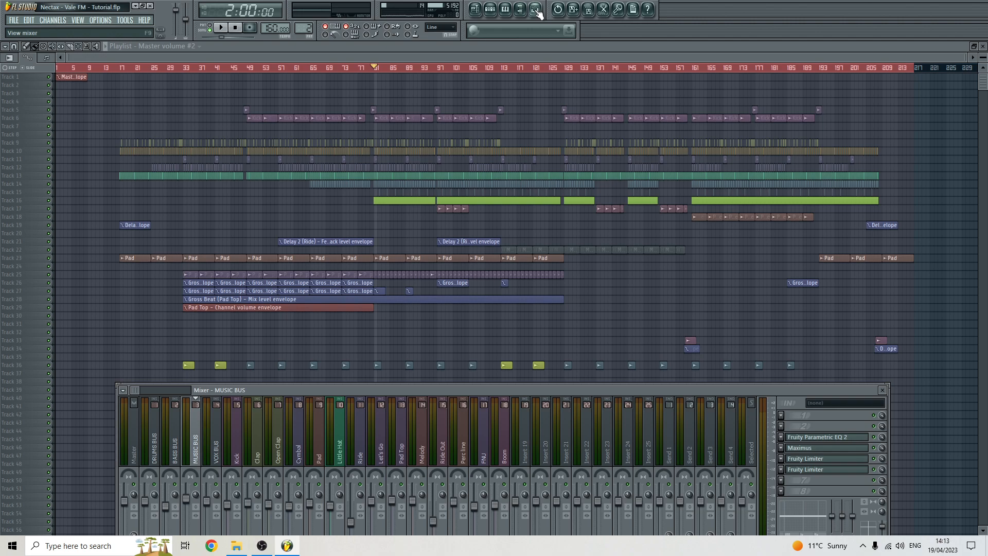
- Play the song from bar 121 while viewing the Master channel's levels and effects, ending with playback stopped
{"action": "left_click", "coordinate": [504, 74]}
{"action": "left_click", "coordinate": [535, 72]}
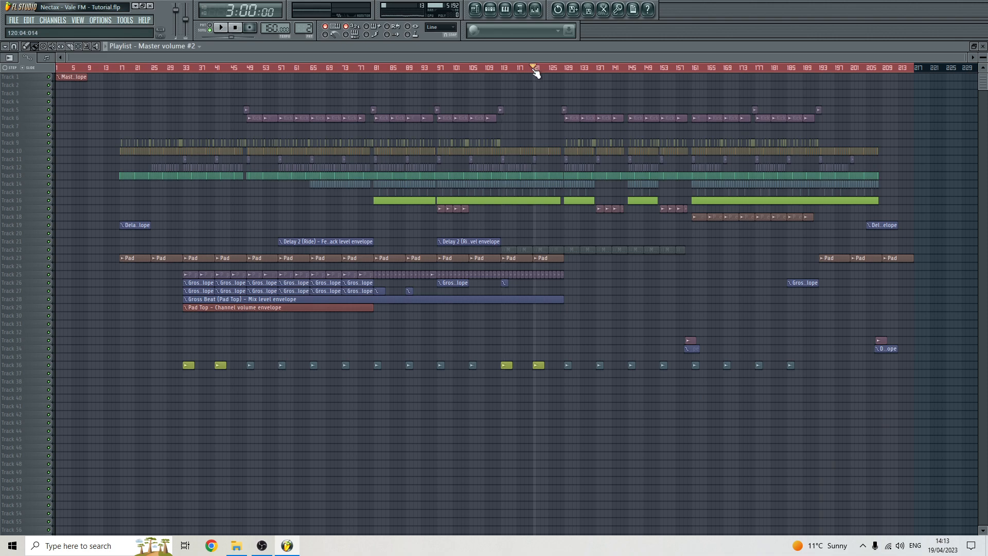
{"action": "left_click", "coordinate": [534, 12]}
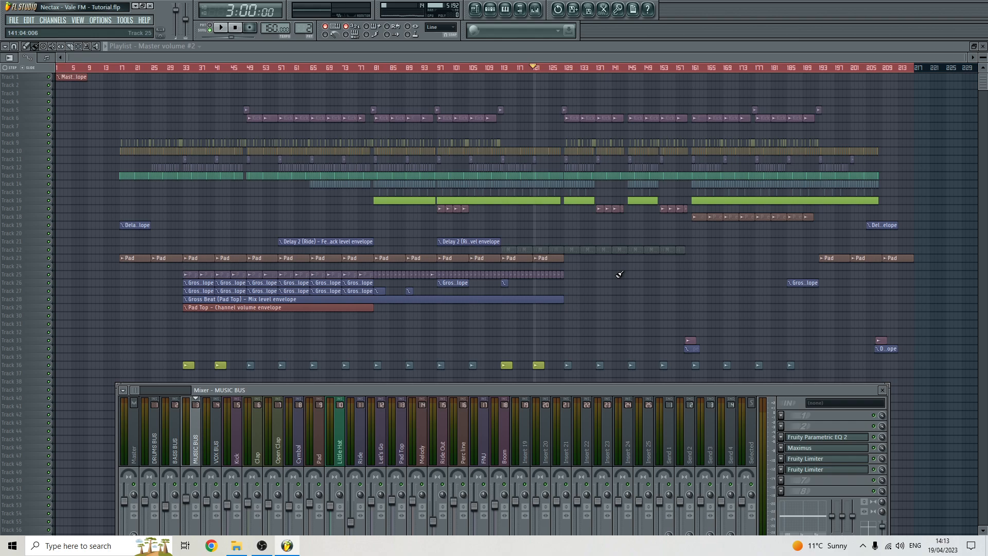
{"action": "key", "text": "space"}
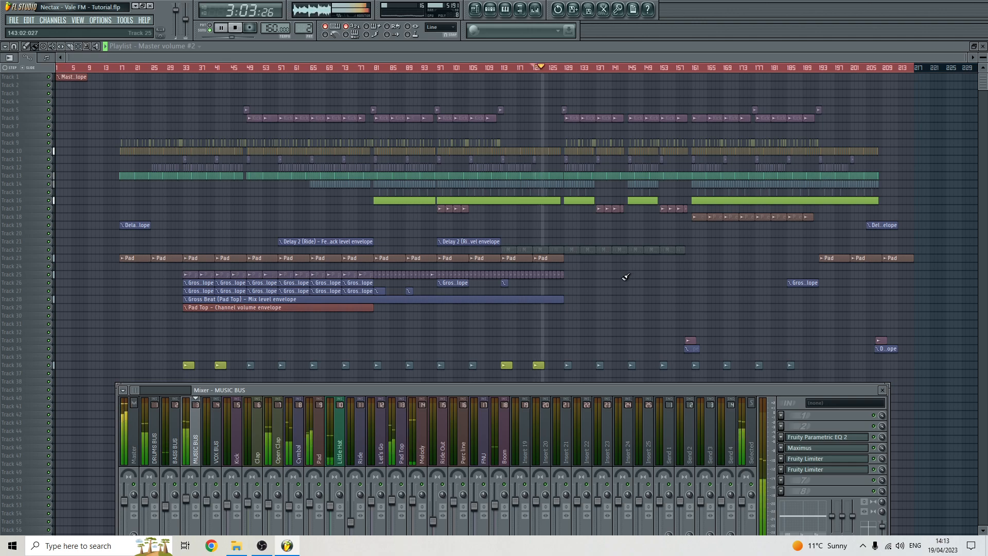
{"action": "left_click", "coordinate": [133, 449]}
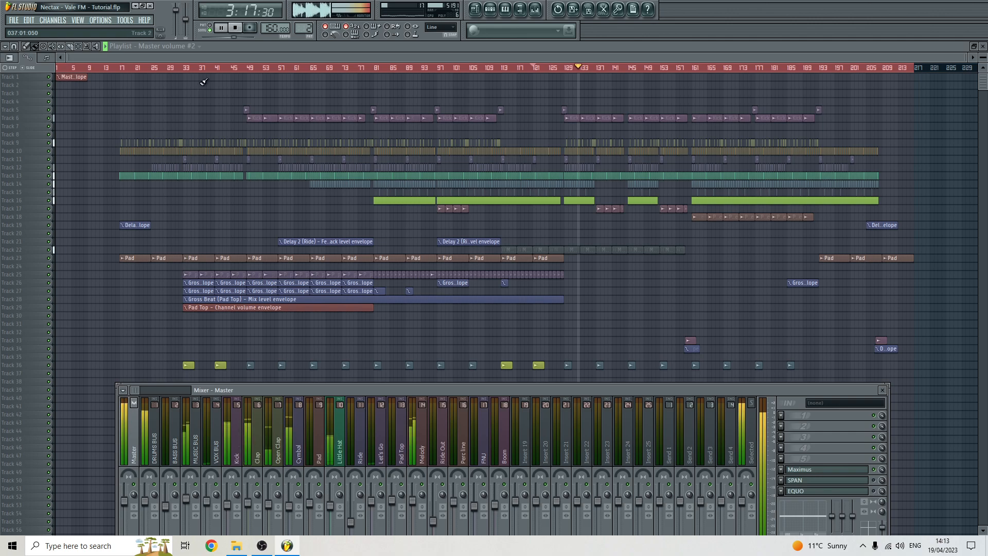
{"action": "left_click", "coordinate": [236, 28]}
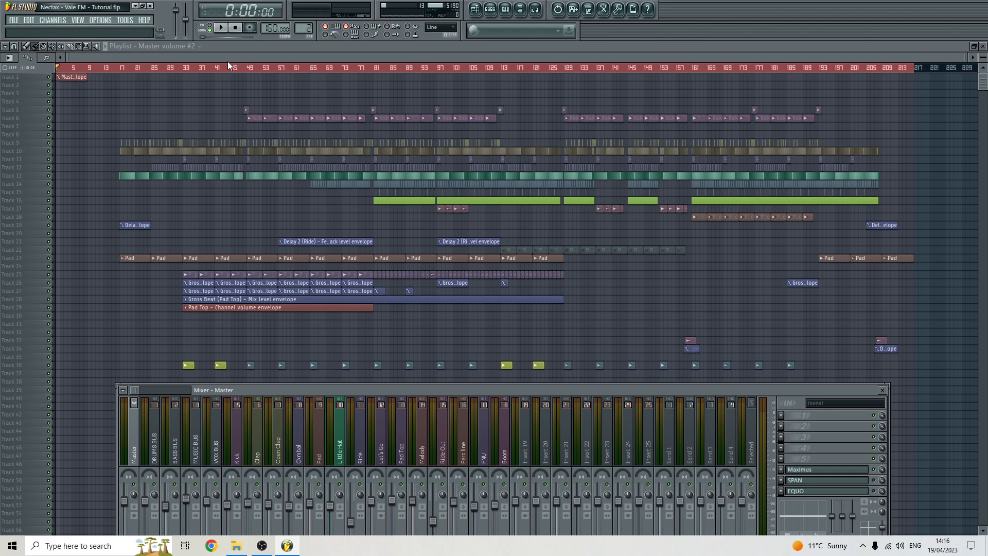
- Clear the timeline selection and place the song position at bar 17, where the arrangement starts
{"action": "key", "text": "F9"}
{"action": "scroll", "coordinate": [82, 117], "scroll_direction": "up", "scroll_amount": 3}
{"action": "left_click", "coordinate": [144, 68]}
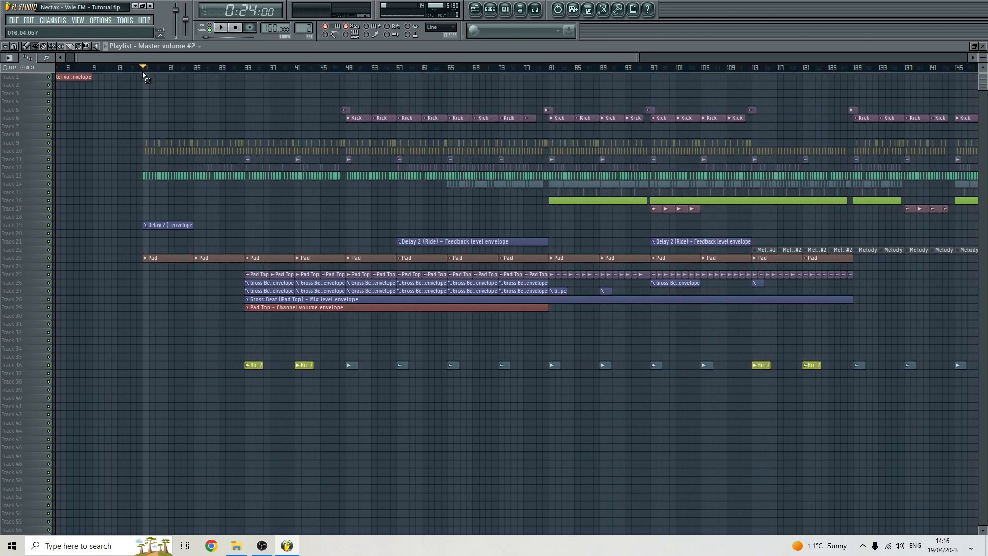
- Examine the layout of drum, bass, pad, melody and automation clips across the playlist tracks
{"action": "scroll", "coordinate": [241, 165], "scroll_direction": "up", "scroll_amount": 5}
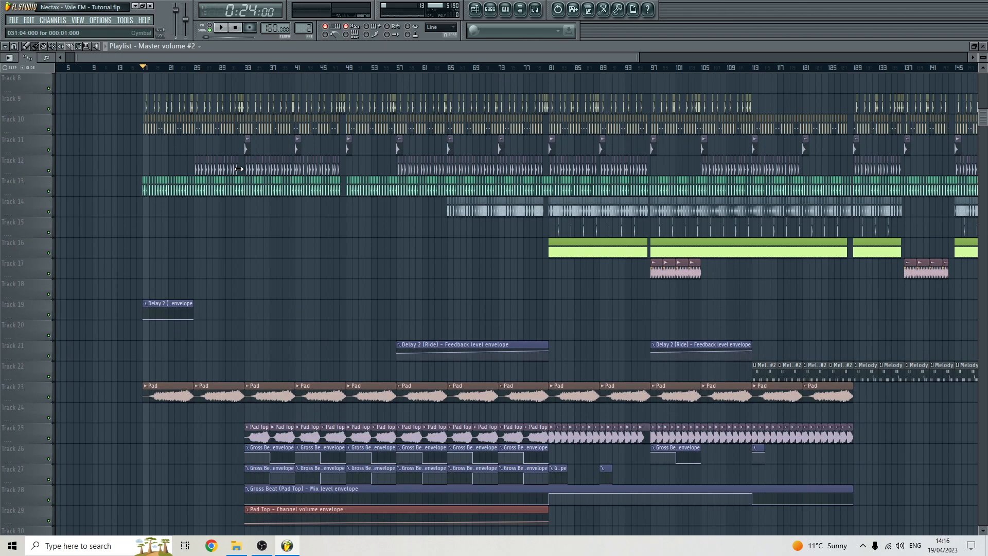
{"action": "scroll", "coordinate": [242, 170], "scroll_direction": "down", "scroll_amount": 5}
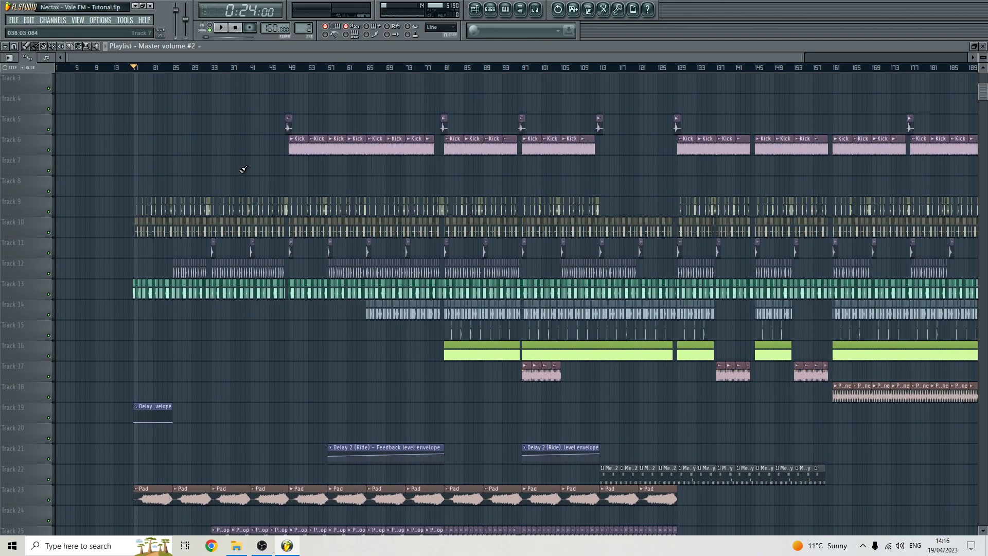
{"action": "scroll", "coordinate": [239, 170], "scroll_direction": "down", "scroll_amount": 9}
{"action": "scroll", "coordinate": [242, 175], "scroll_direction": "down", "scroll_amount": 1}
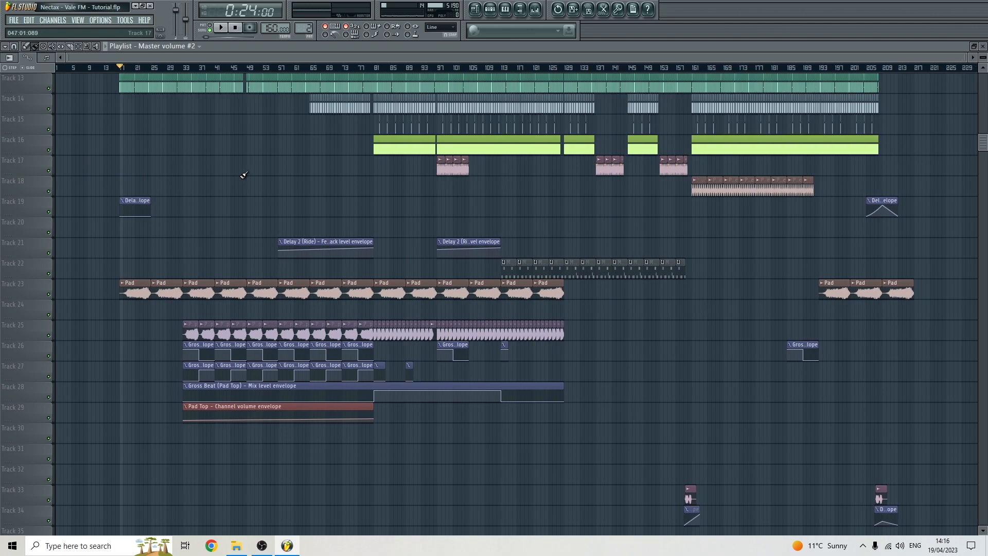
{"action": "scroll", "coordinate": [241, 176], "scroll_direction": "up", "scroll_amount": 8}
{"action": "scroll", "coordinate": [239, 175], "scroll_direction": "up", "scroll_amount": 1}
{"action": "scroll", "coordinate": [244, 177], "scroll_direction": "down", "scroll_amount": 3}
{"action": "scroll", "coordinate": [240, 175], "scroll_direction": "down", "scroll_amount": 5}
{"action": "scroll", "coordinate": [239, 174], "scroll_direction": "up", "scroll_amount": 5}
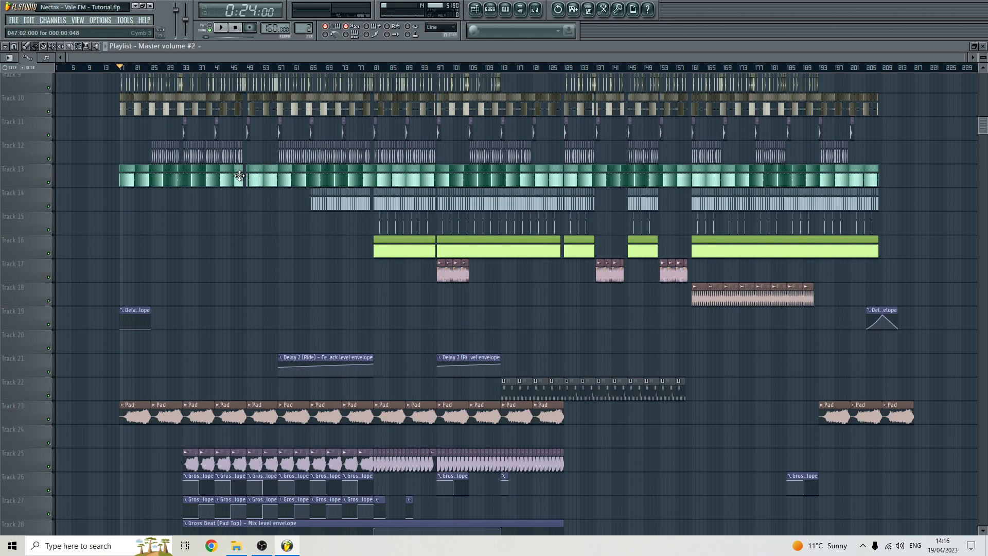
{"action": "scroll", "coordinate": [243, 176], "scroll_direction": "up", "scroll_amount": 2}
{"action": "scroll", "coordinate": [244, 175], "scroll_direction": "down", "scroll_amount": 4}
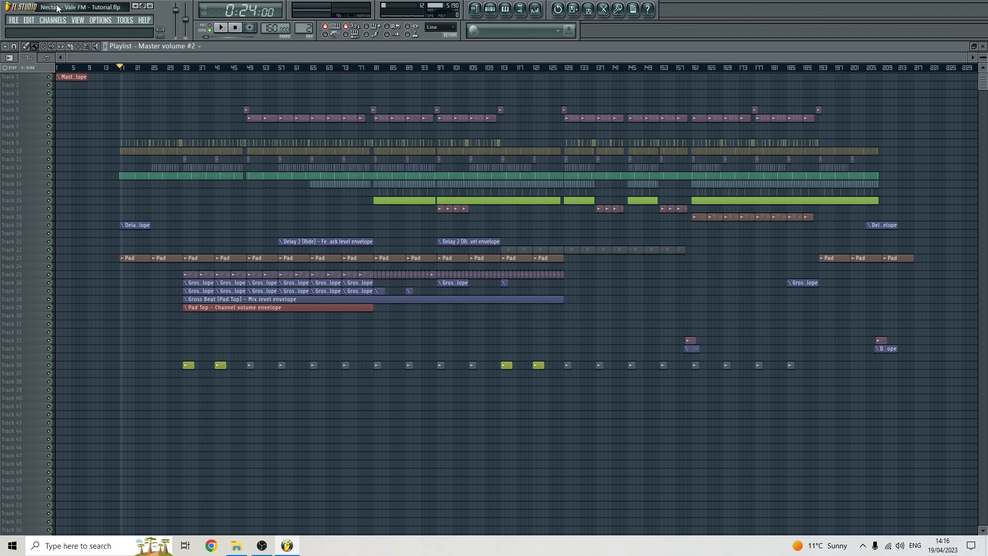
- Place the song position at bar 49, at the start of the first Kick clip on Track 6
{"action": "scroll", "coordinate": [71, 107], "scroll_direction": "up", "scroll_amount": 2}
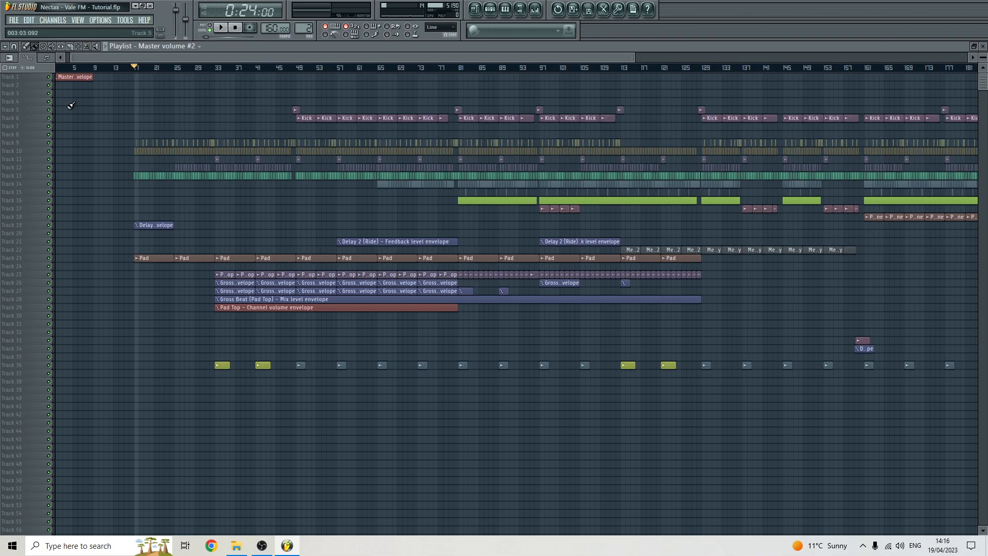
{"action": "scroll", "coordinate": [172, 102], "scroll_direction": "up", "scroll_amount": 3}
{"action": "scroll", "coordinate": [216, 137], "scroll_direction": "down", "scroll_amount": 5}
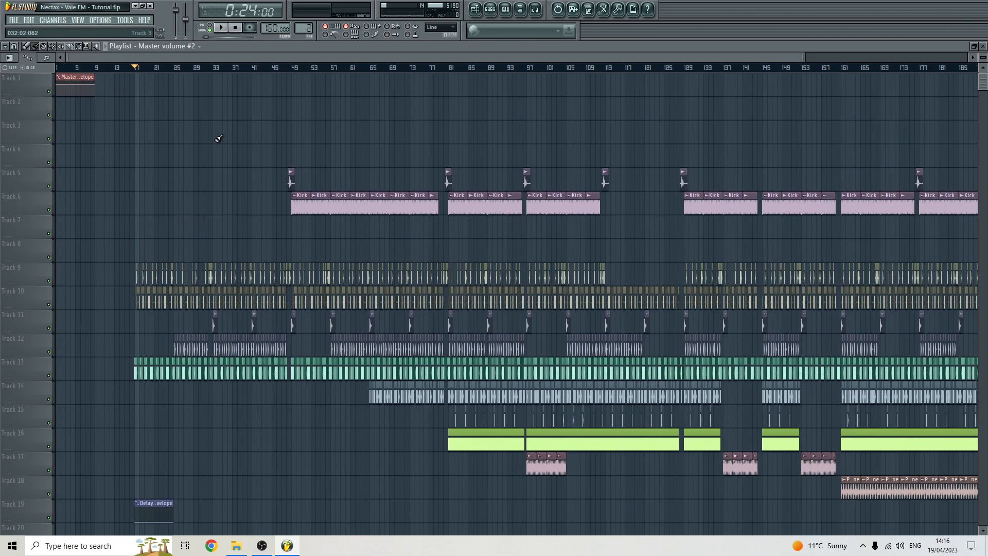
{"action": "scroll", "coordinate": [247, 113], "scroll_direction": "up", "scroll_amount": 8}
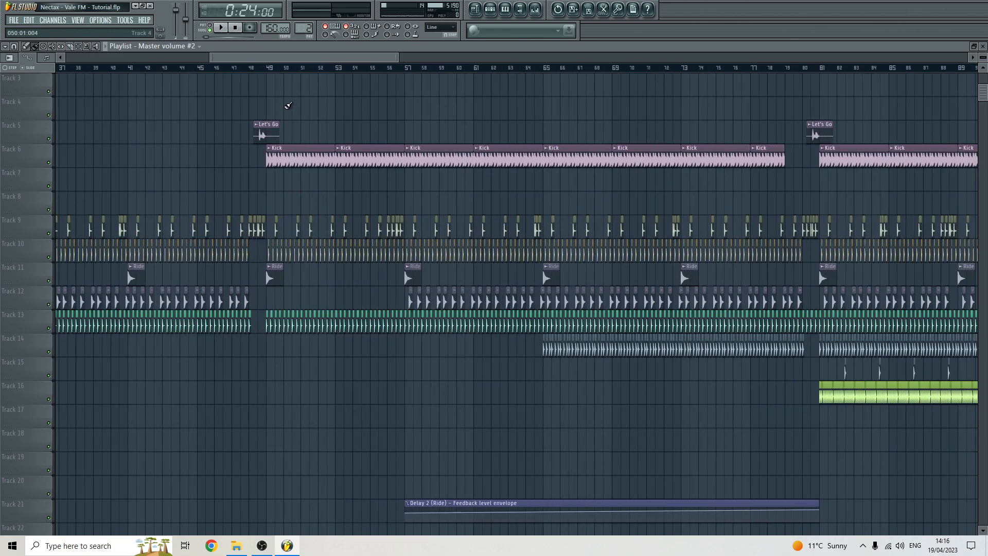
{"action": "left_click", "coordinate": [266, 70]}
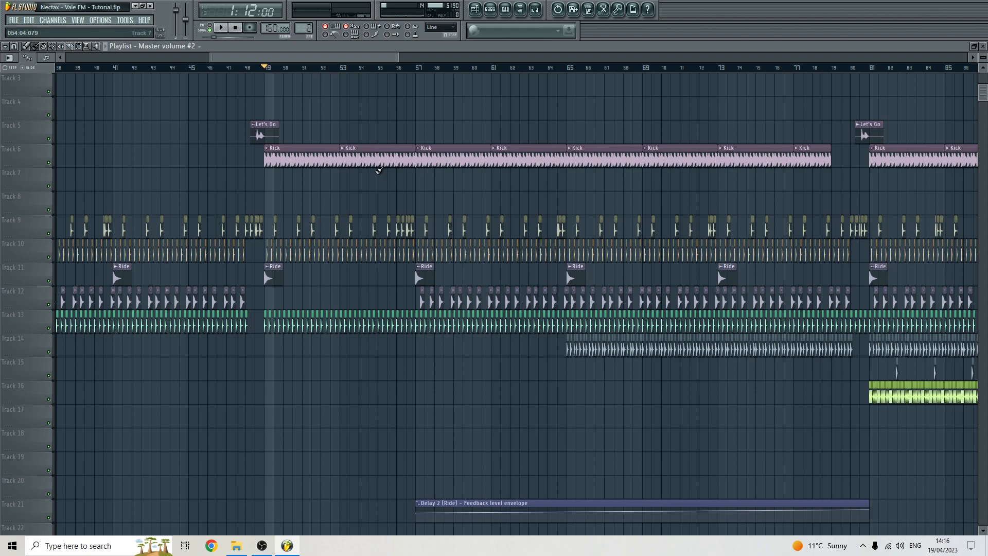
- Select the Kick clip on Track 6 and bring up the mixer with the Kick track selected
{"action": "left_click", "coordinate": [300, 158]}
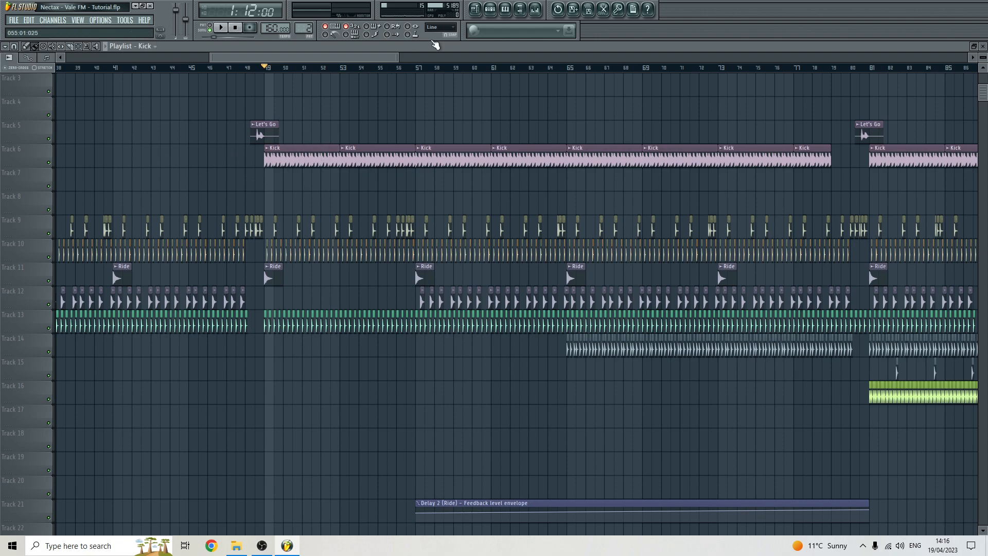
{"action": "left_click", "coordinate": [521, 9]}
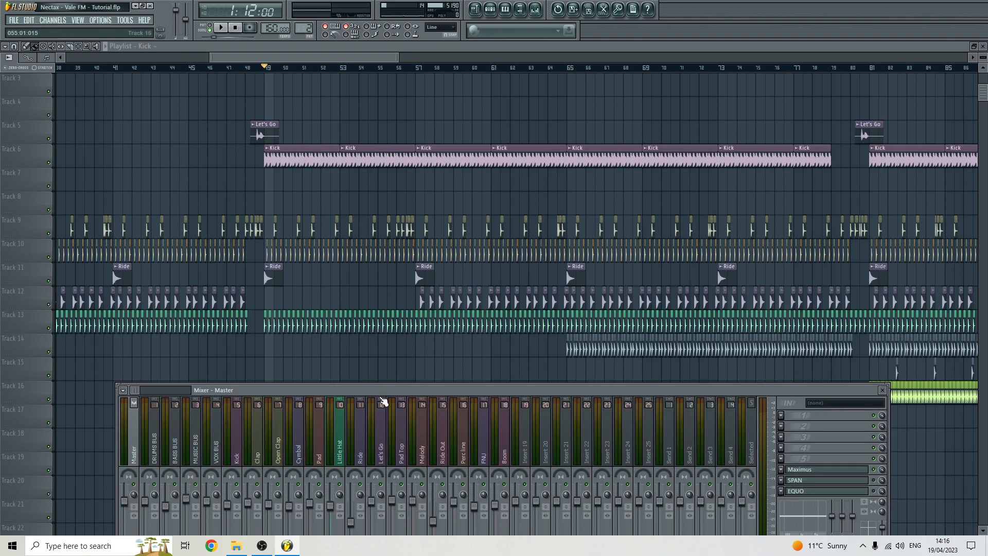
{"action": "left_click_drag", "start_coordinate": [380, 392], "coordinate": [380, 354]}
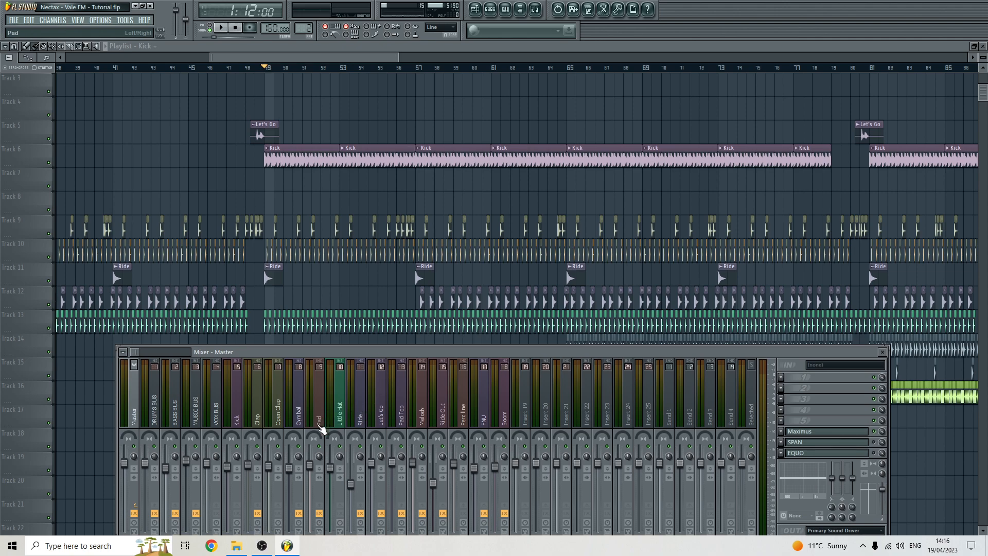
{"action": "left_click", "coordinate": [237, 412]}
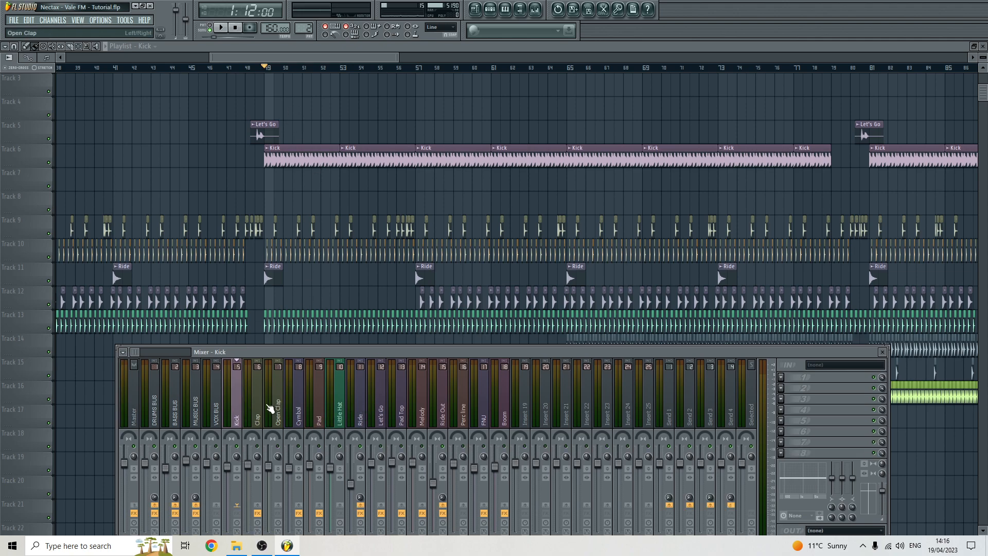
- Audition the kick from bar 49 while toggling solo and mute on the Kick and DRUMS BUS mixer tracks, ending with playback stopped and the mixer closed
{"action": "key", "text": "space"}
{"action": "key", "text": "space"}
{"action": "right_click", "coordinate": [236, 446]}
{"action": "right_click", "coordinate": [218, 447]}
{"action": "left_click", "coordinate": [237, 448]}
{"action": "left_click", "coordinate": [156, 448]}
{"action": "key", "text": "space"}
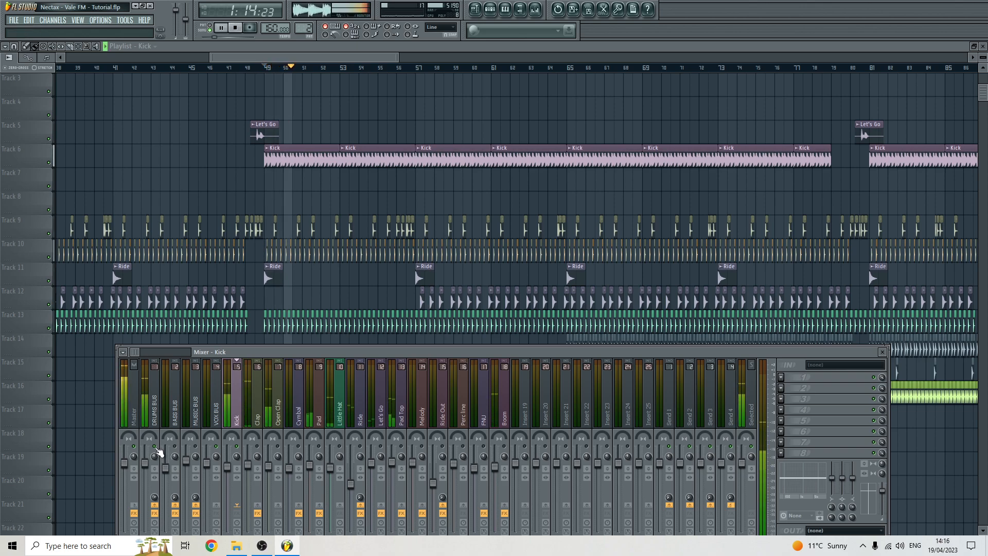
{"action": "key", "text": "space"}
{"action": "key", "text": "F9"}
- Delete the Kick clip at bar 53, make the one at bar 49 unique and open its channel settings
{"action": "right_click", "coordinate": [355, 152]}
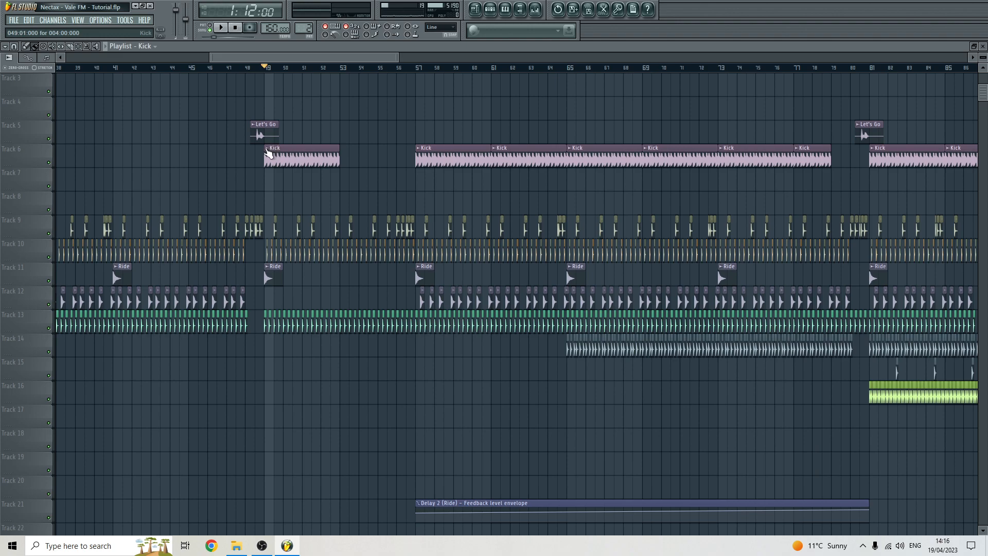
{"action": "left_click", "coordinate": [267, 149]}
{"action": "left_click", "coordinate": [368, 169]}
{"action": "double_click", "coordinate": [311, 157]}
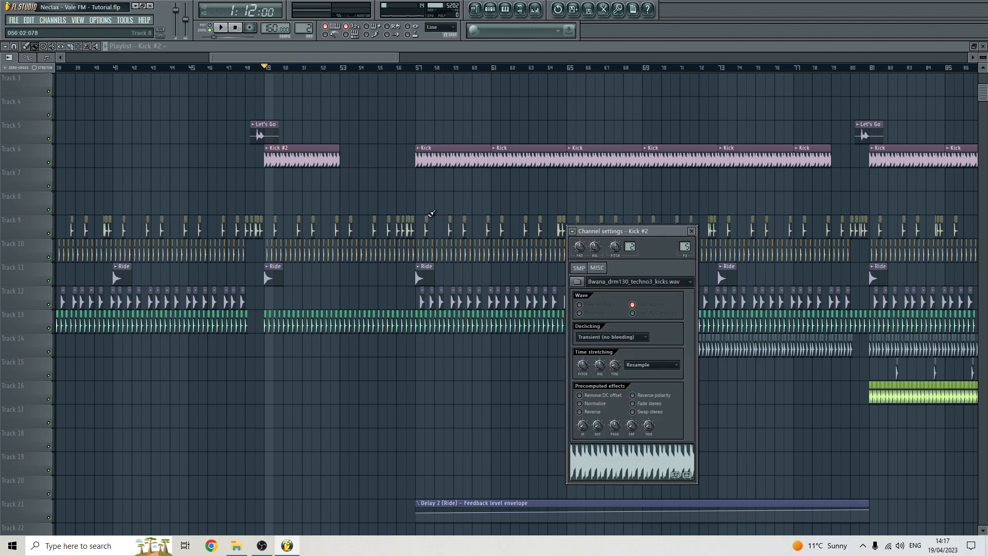
- Time-stretch the Kick #2 clip to about 5 bars and play it from bar 49, ending with playback stopped
{"action": "mouse_move", "coordinate": [600, 365]}
{"action": "left_mouse_down"}
{"action": "mouse_move", "coordinate": [601, 355]}
{"action": "mouse_move", "coordinate": [601, 374]}
{"action": "left_mouse_up"}
{"action": "key", "text": "space"}
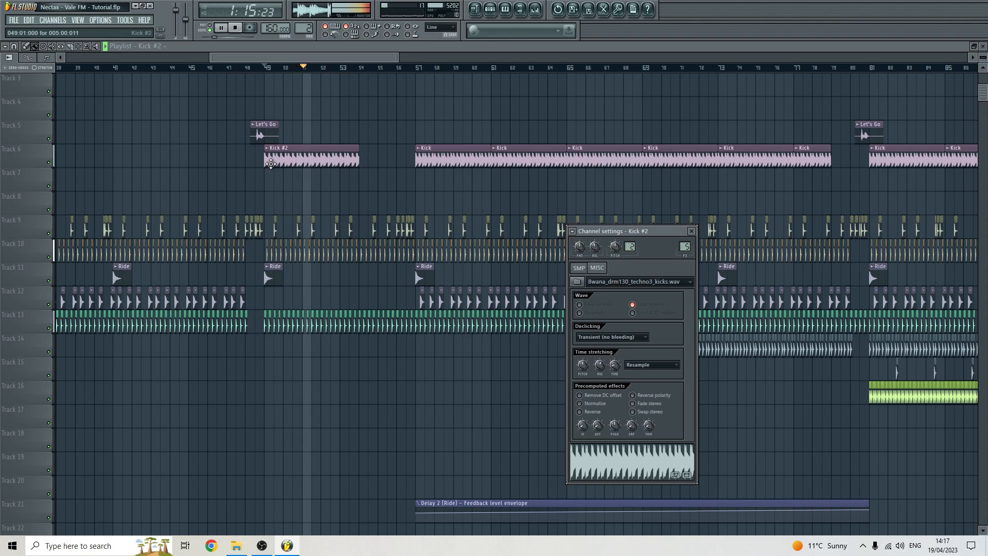
{"action": "key", "text": "space"}
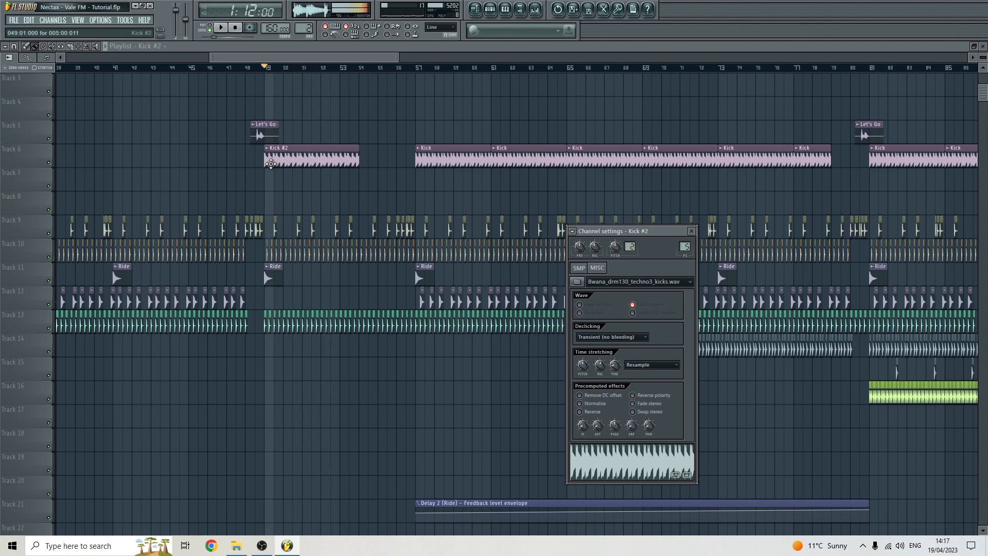
- Delete the Kick #2 clip and place original Kick clips at bars 49 and 53 on Track 6
{"action": "right_click", "coordinate": [296, 160]}
{"action": "left_click", "coordinate": [431, 150]}
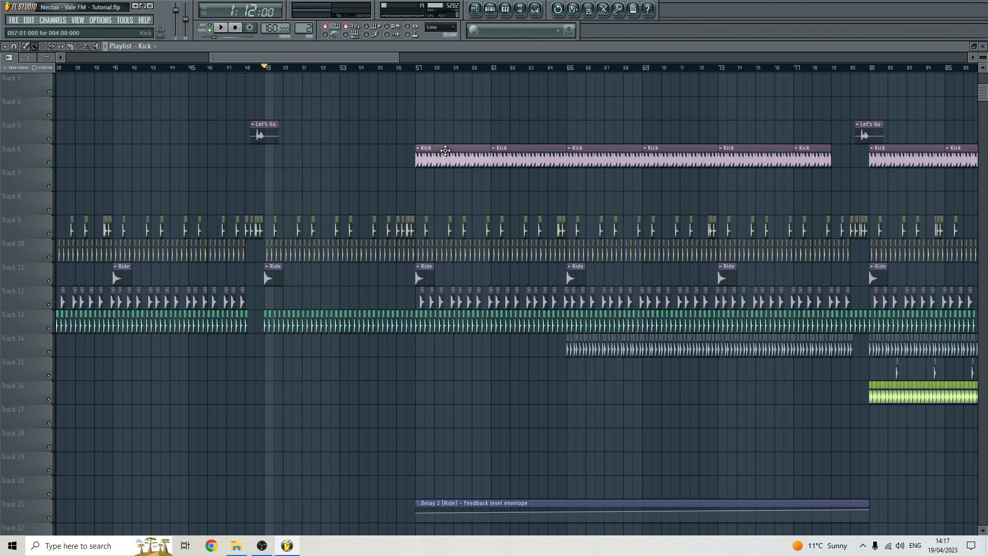
{"action": "left_click", "coordinate": [269, 157]}
{"action": "left_click", "coordinate": [343, 158]}
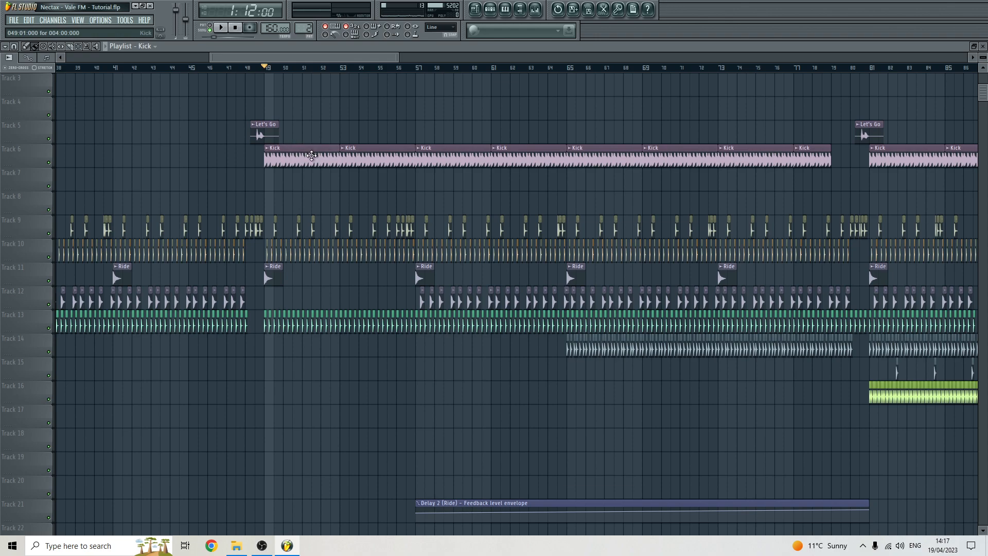
- Open the Kick clip's channel settings and review the time-stretching methods, keeping Resample selected
{"action": "double_click", "coordinate": [312, 155]}
{"action": "left_click_drag", "start_coordinate": [605, 237], "coordinate": [540, 193]}
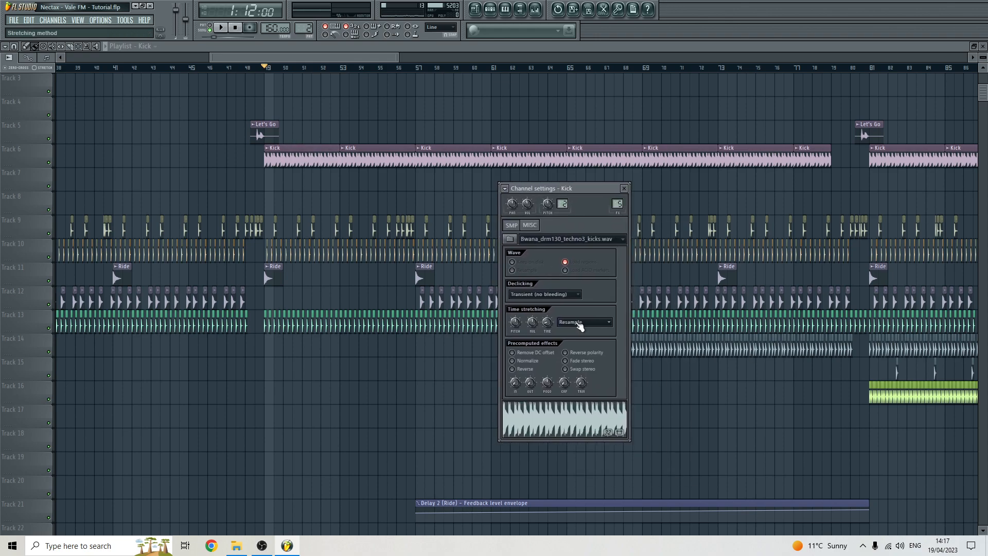
{"action": "left_click", "coordinate": [580, 326]}
{"action": "left_click", "coordinate": [581, 329]}
{"action": "left_click", "coordinate": [595, 325]}
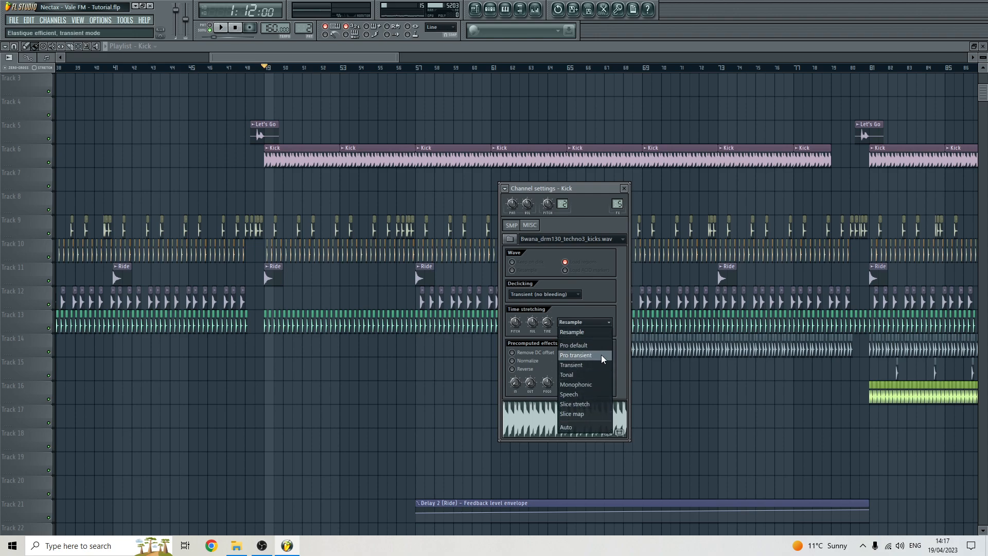
{"action": "left_click", "coordinate": [600, 309]}
{"action": "left_click", "coordinate": [588, 324]}
{"action": "left_click", "coordinate": [585, 334]}
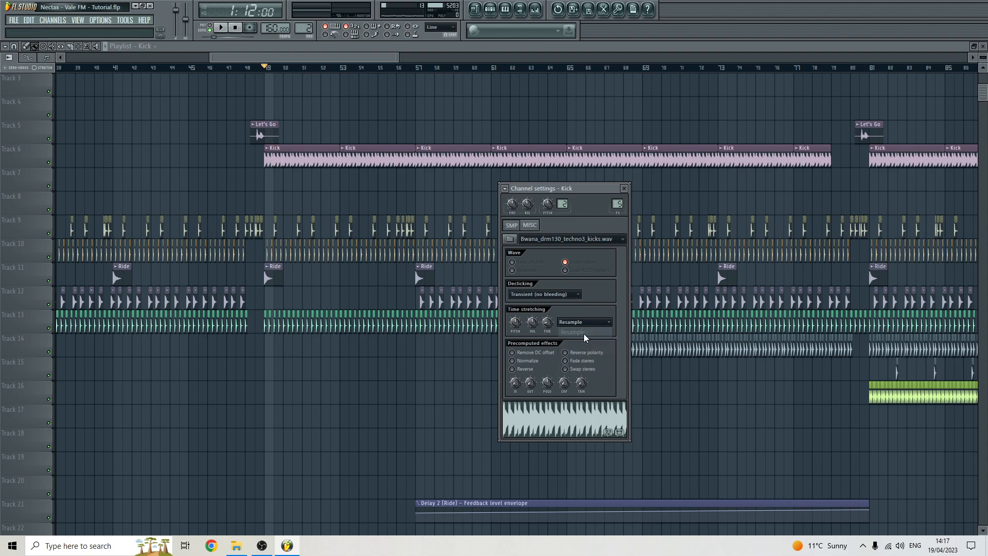
- Play the song briefly from bar 49 with the original Kick clips and stop it
{"action": "left_click", "coordinate": [298, 58]}
{"action": "key", "text": "space"}
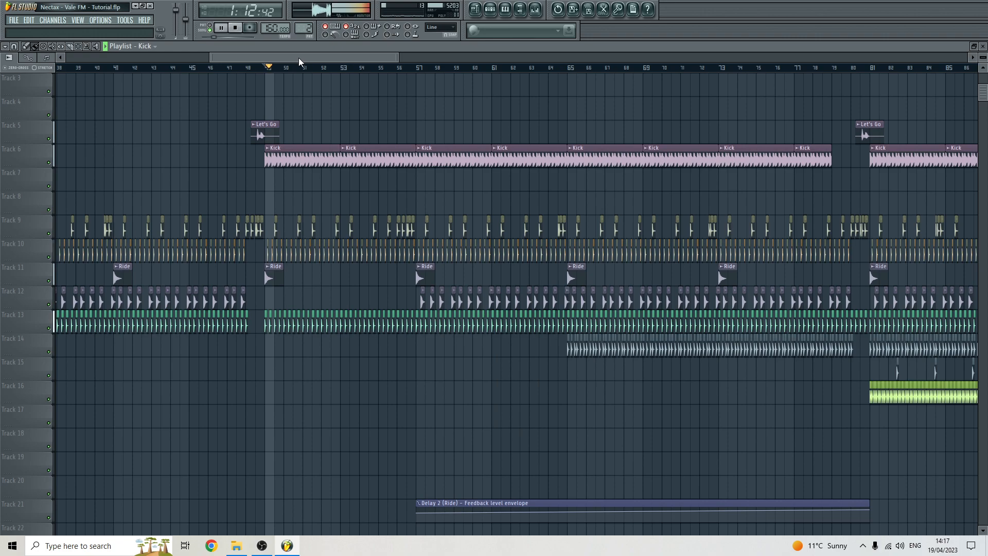
{"action": "key", "text": "space"}
- Examine how the Kick clips line up with the percussion, pad and automation clips across the playlist
{"action": "scroll", "coordinate": [355, 157], "scroll_direction": "down", "scroll_amount": 2}
{"action": "scroll", "coordinate": [355, 158], "scroll_direction": "down", "scroll_amount": 1}
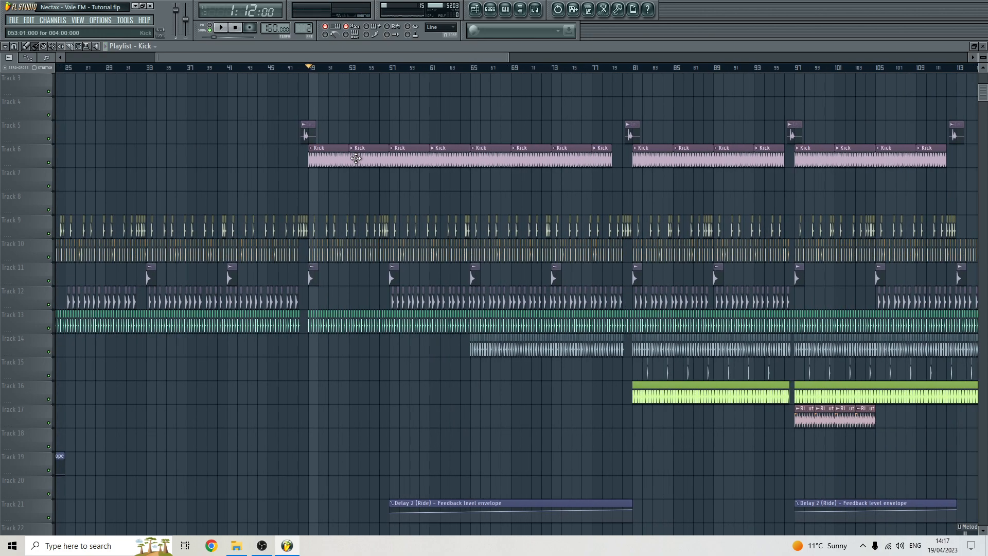
{"action": "scroll", "coordinate": [356, 158], "scroll_direction": "down", "scroll_amount": 2}
{"action": "scroll", "coordinate": [355, 208], "scroll_direction": "up", "scroll_amount": 3}
{"action": "scroll", "coordinate": [356, 208], "scroll_direction": "down", "scroll_amount": 4}
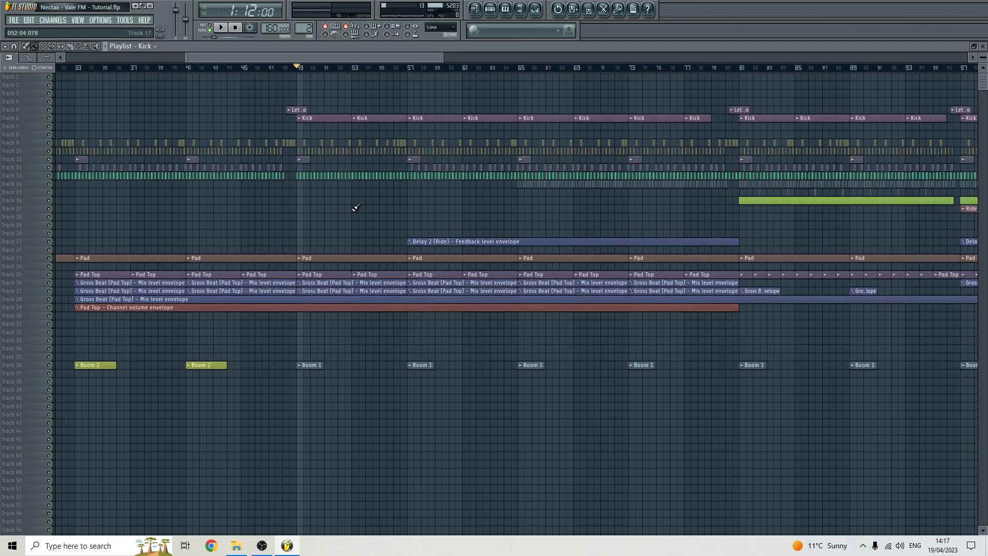
{"action": "scroll", "coordinate": [360, 170], "scroll_direction": "up", "scroll_amount": 4}
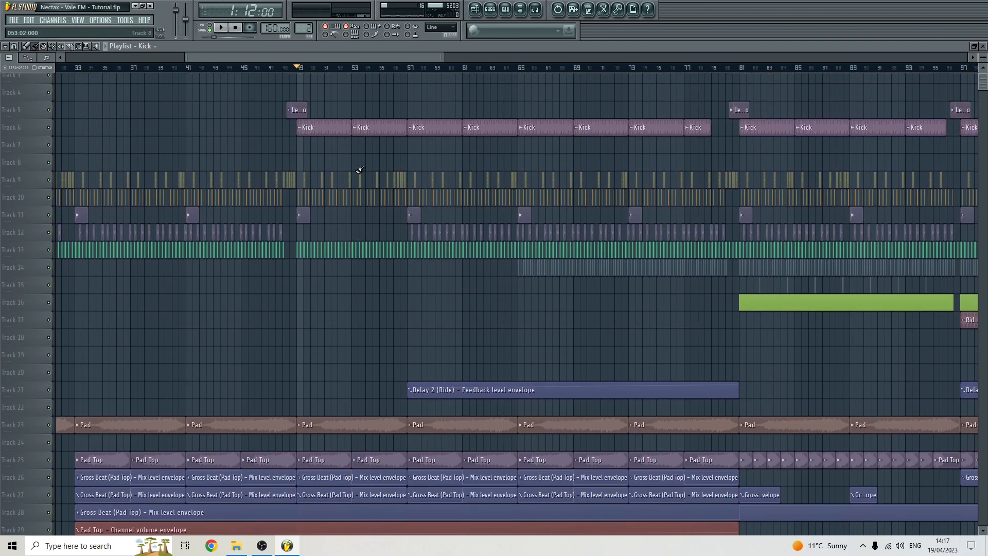
{"action": "left_click", "coordinate": [366, 191]}
{"action": "right_click", "coordinate": [366, 191]}
{"action": "scroll", "coordinate": [314, 237], "scroll_direction": "up", "scroll_amount": 5}
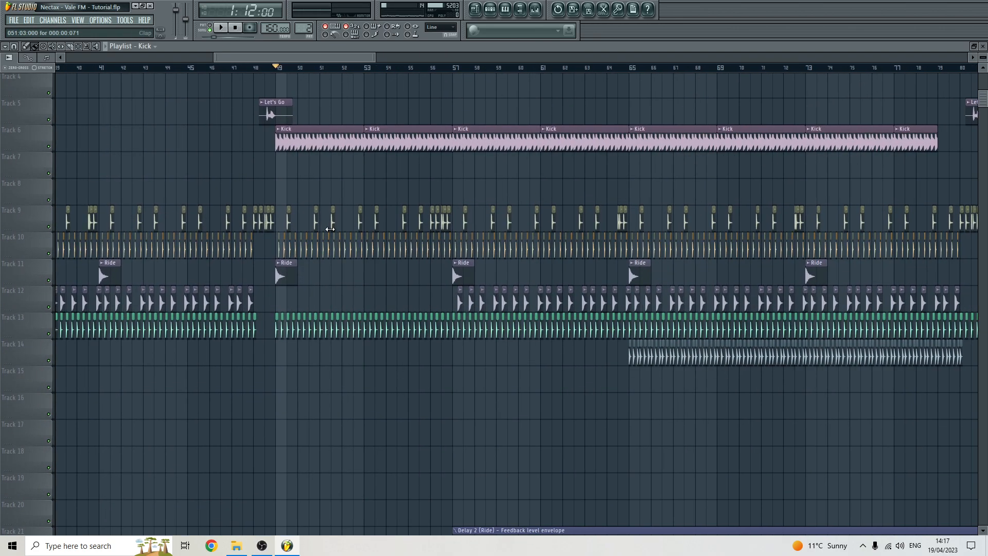
{"action": "scroll", "coordinate": [303, 242], "scroll_direction": "down", "scroll_amount": 6}
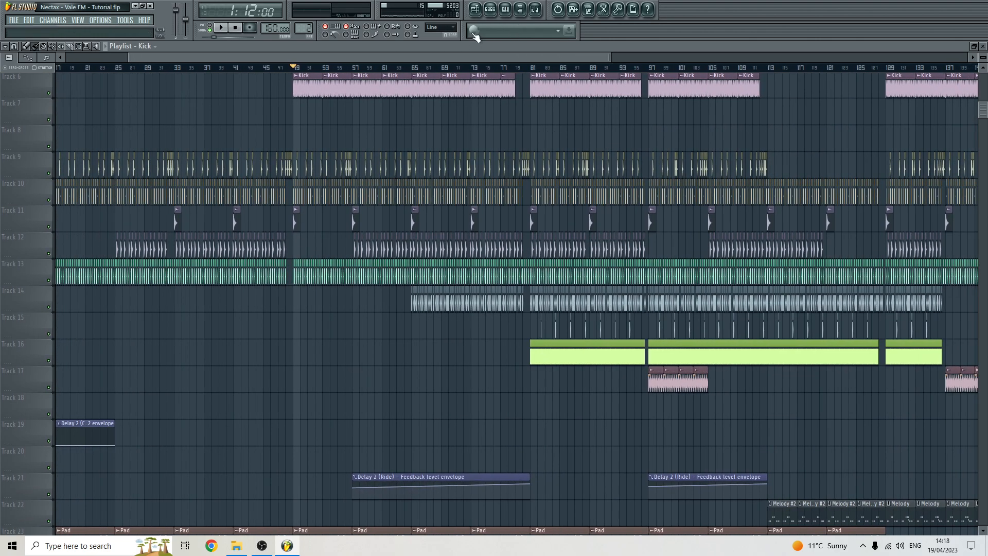
- Show the browser beside the playlist, examine the arrangement from the first bars onward, and hide the browser again
{"action": "left_click", "coordinate": [523, 9]}
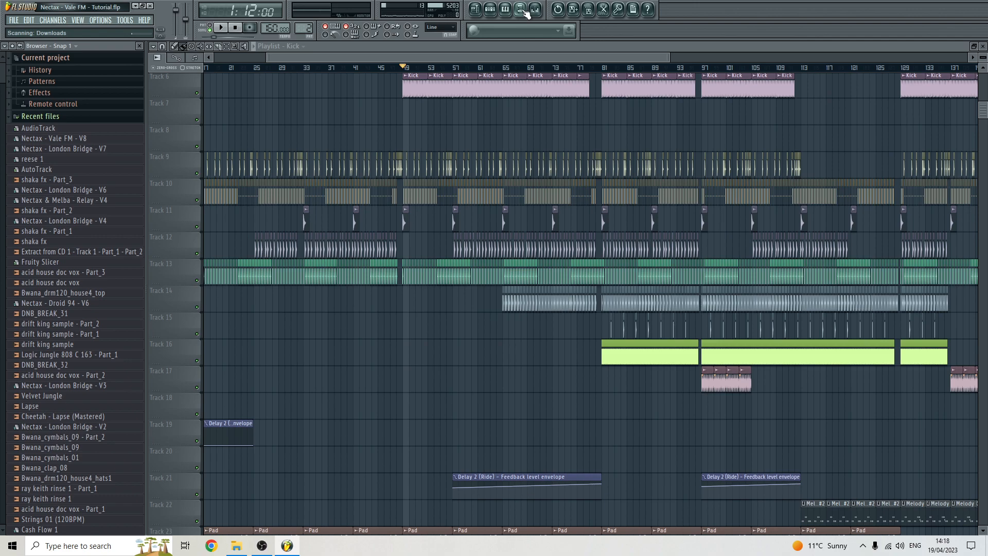
{"action": "left_click_drag", "start_coordinate": [454, 55], "coordinate": [391, 61]}
{"action": "scroll", "coordinate": [385, 98], "scroll_direction": "down", "scroll_amount": 2}
{"action": "scroll", "coordinate": [385, 99], "scroll_direction": "down", "scroll_amount": 2}
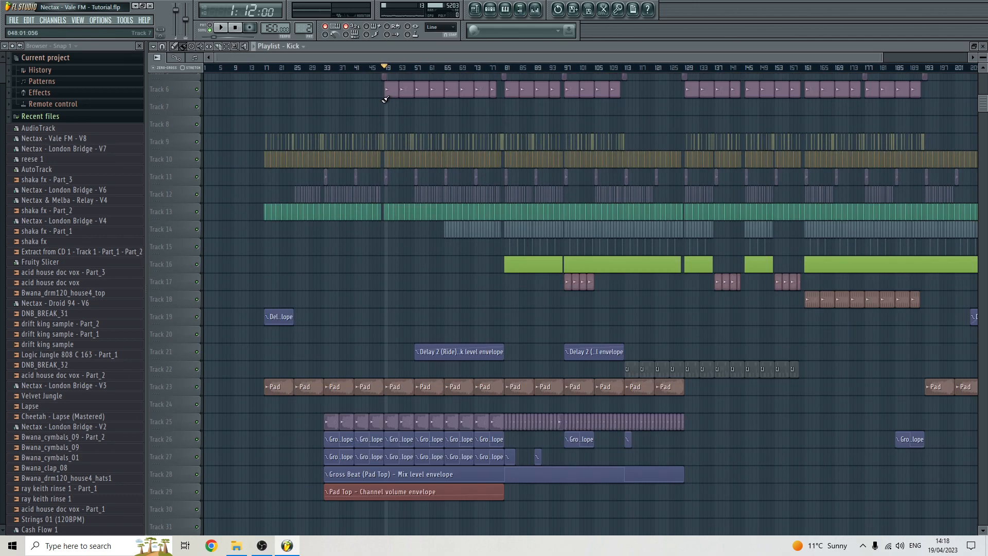
{"action": "scroll", "coordinate": [431, 158], "scroll_direction": "up", "scroll_amount": 3}
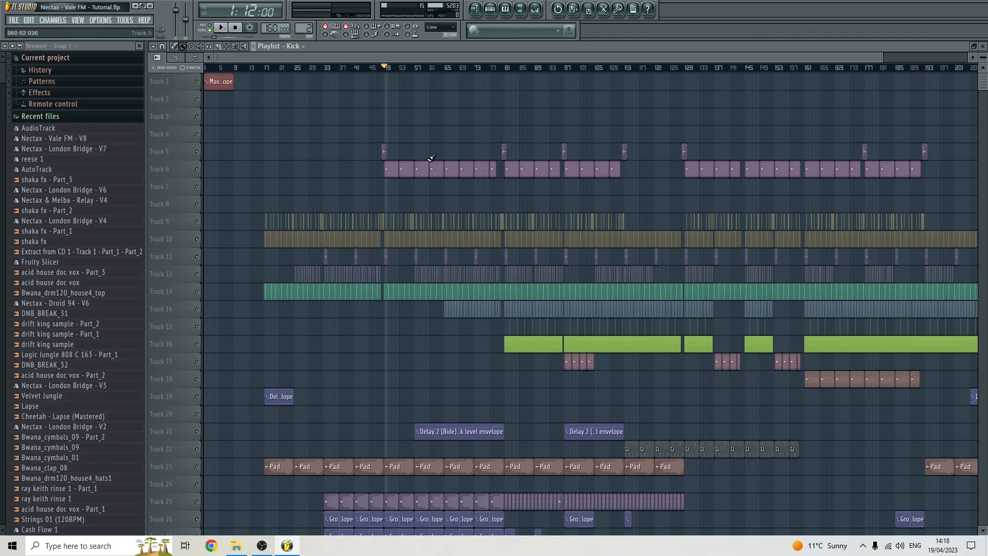
{"action": "left_click_drag", "start_coordinate": [5, 107], "coordinate": [4, 56]}
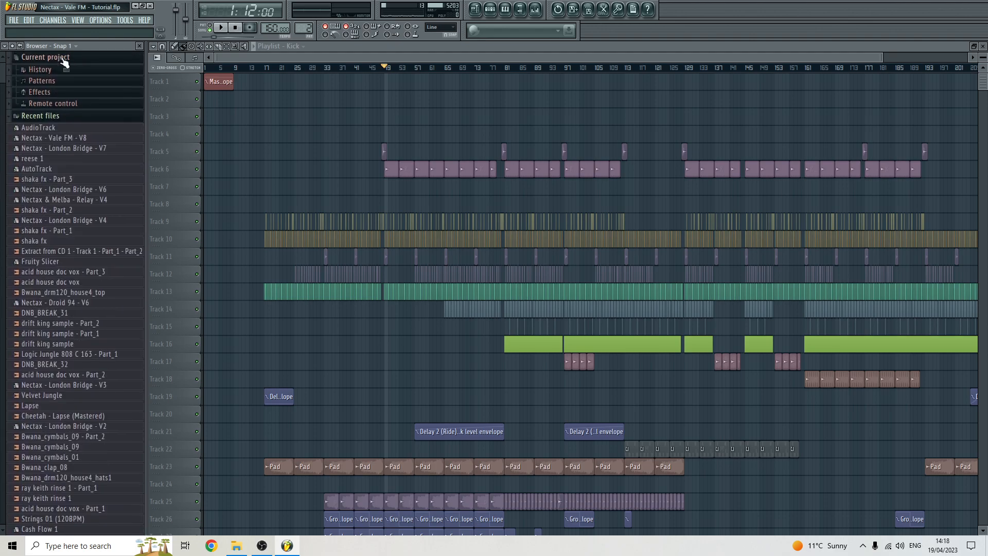
{"action": "scroll", "coordinate": [386, 235], "scroll_direction": "up", "scroll_amount": 5}
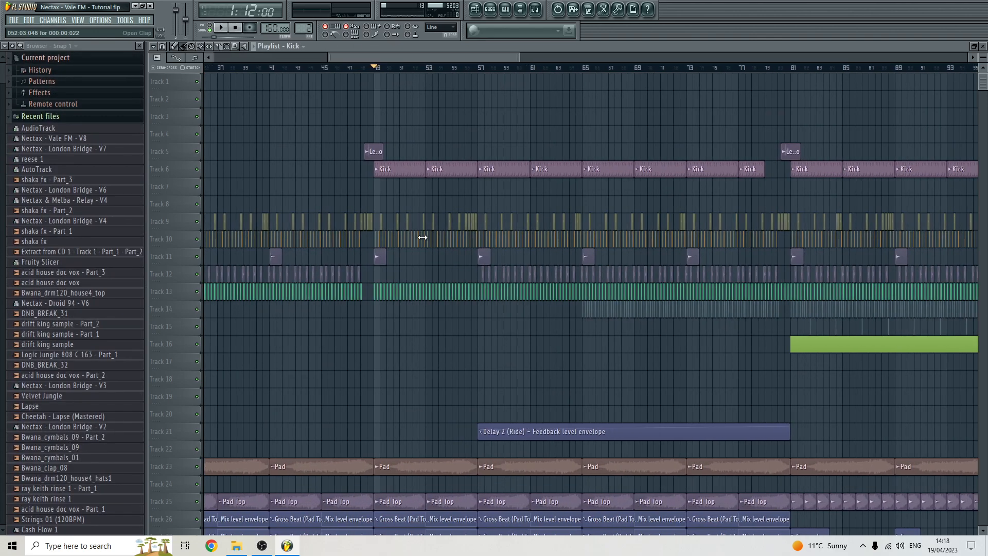
{"action": "scroll", "coordinate": [423, 237], "scroll_direction": "up", "scroll_amount": 2}
{"action": "scroll", "coordinate": [422, 237], "scroll_direction": "down", "scroll_amount": 1}
{"action": "scroll", "coordinate": [423, 237], "scroll_direction": "up", "scroll_amount": 1}
{"action": "scroll", "coordinate": [422, 236], "scroll_direction": "down", "scroll_amount": 2}
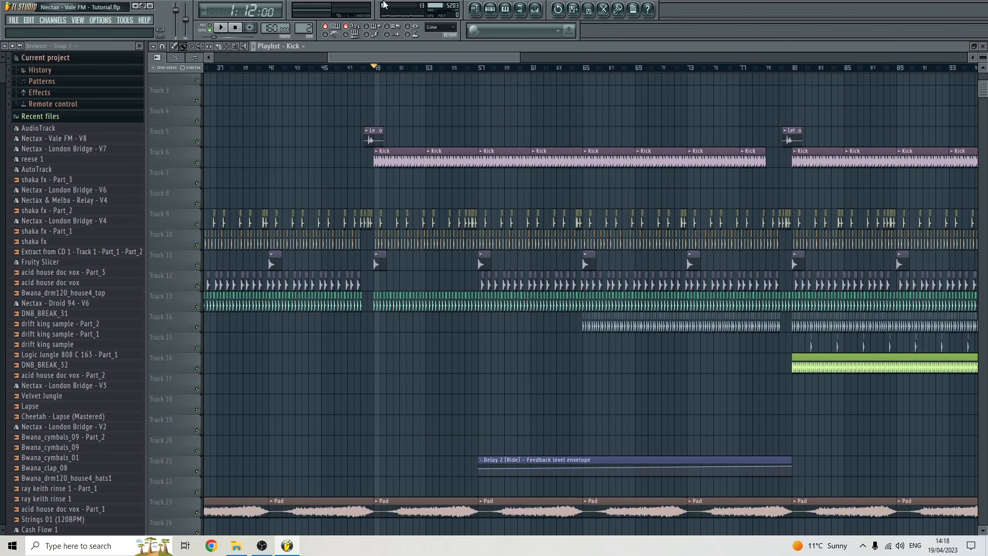
{"action": "left_click_drag", "start_coordinate": [427, 61], "coordinate": [380, 59]}
{"action": "left_click", "coordinate": [521, 11]}
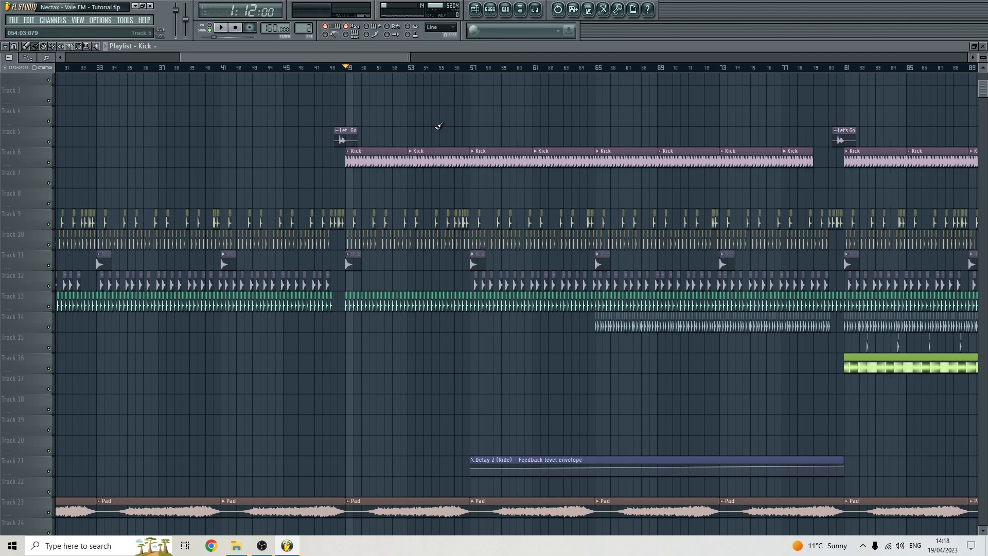
- Open the channel settings of a Cymbal clip on Track 12 and show its target mixer track
{"action": "scroll", "coordinate": [356, 257], "scroll_direction": "up", "scroll_amount": 5}
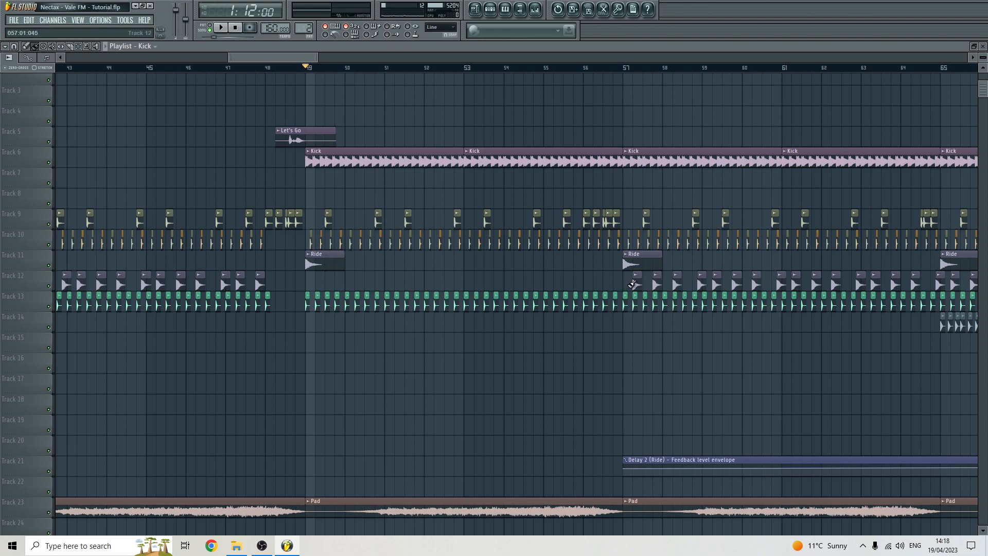
{"action": "scroll", "coordinate": [500, 301], "scroll_direction": "down", "scroll_amount": 2, "text": "ctrl"}
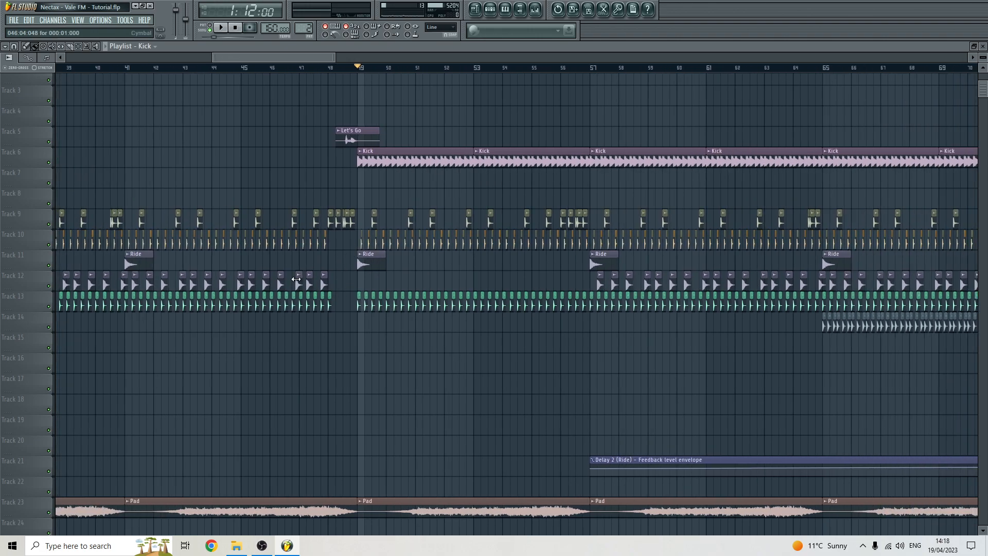
{"action": "double_click", "coordinate": [281, 285]}
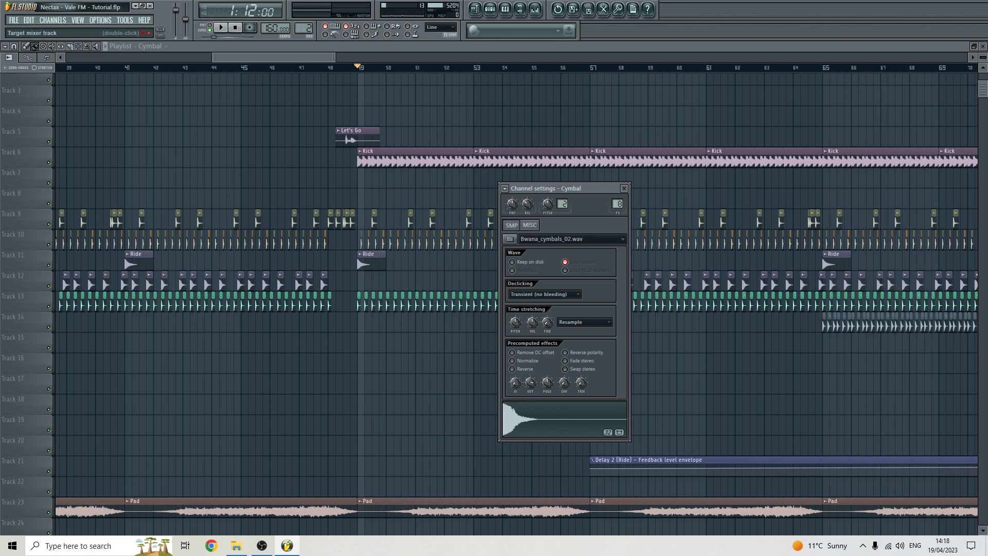
{"action": "double_click", "coordinate": [618, 204]}
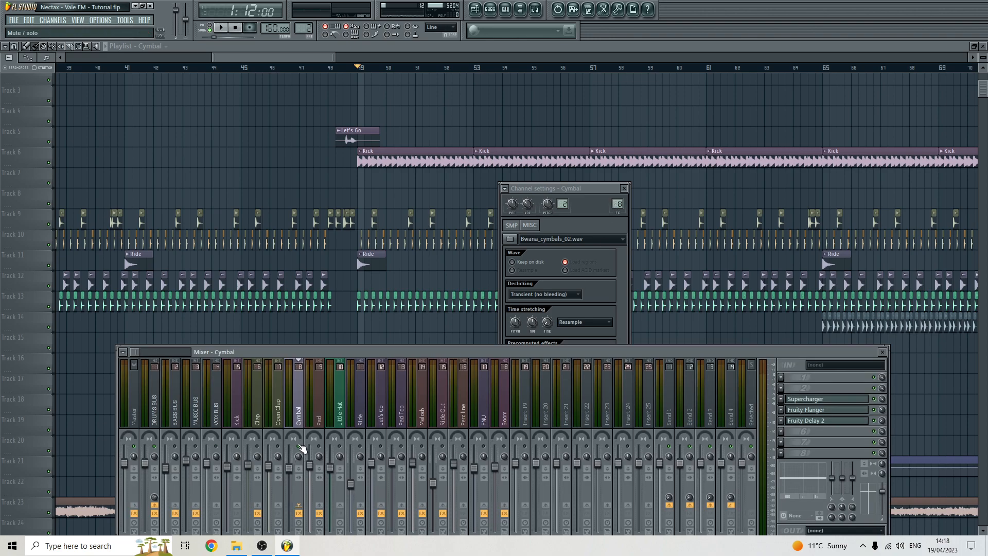
- Play the song from bar 45 to hear the cymbals, stop it, and bring the mixer back up on the Cymbal track
{"action": "left_click", "coordinate": [245, 69]}
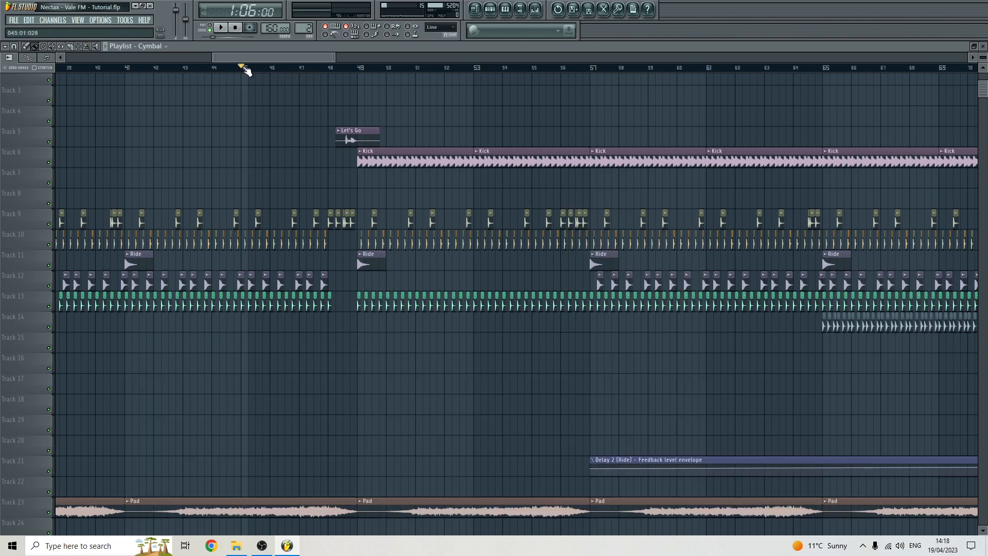
{"action": "key", "text": "space"}
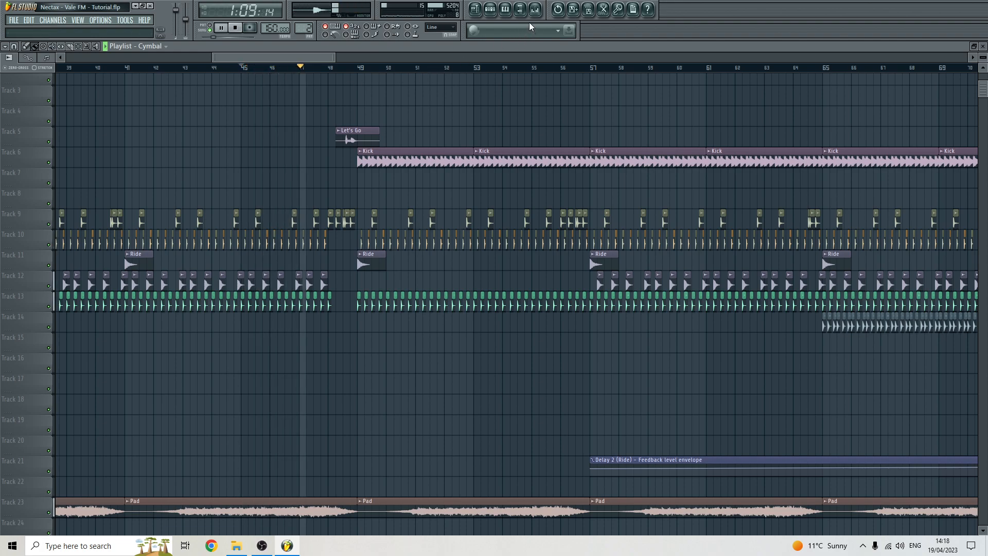
{"action": "key", "text": "space"}
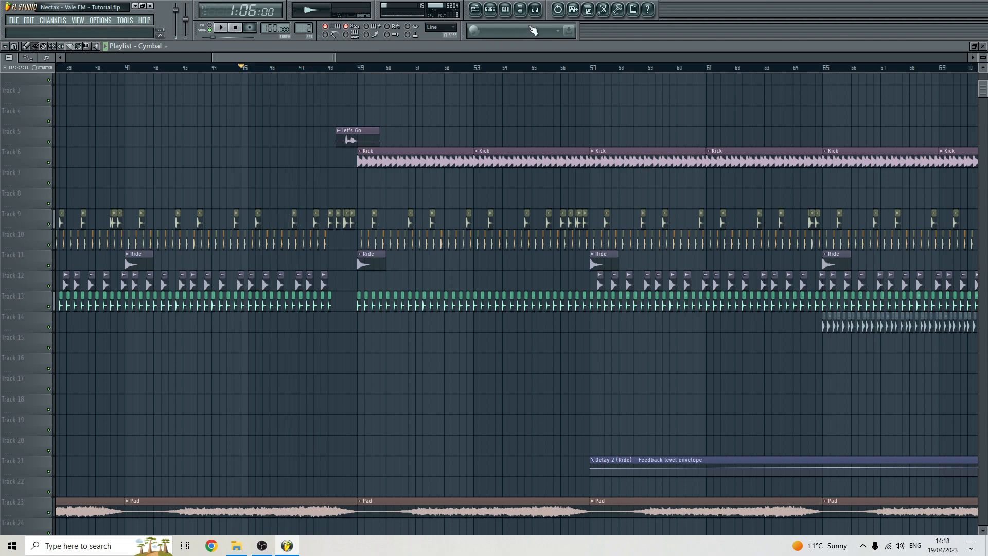
{"action": "left_click", "coordinate": [322, 284]}
{"action": "key", "text": "F9"}
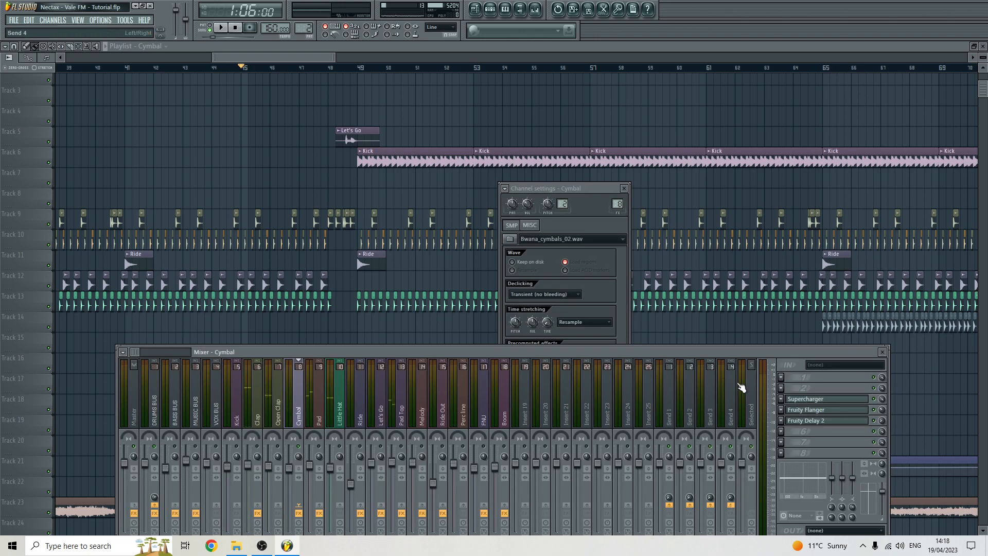
- Open the Supercharger on the Cymbal mixer track and play the song from bar 45 to hear the compressed cymbals
{"action": "left_click", "coordinate": [857, 400]}
{"action": "key", "text": "space"}
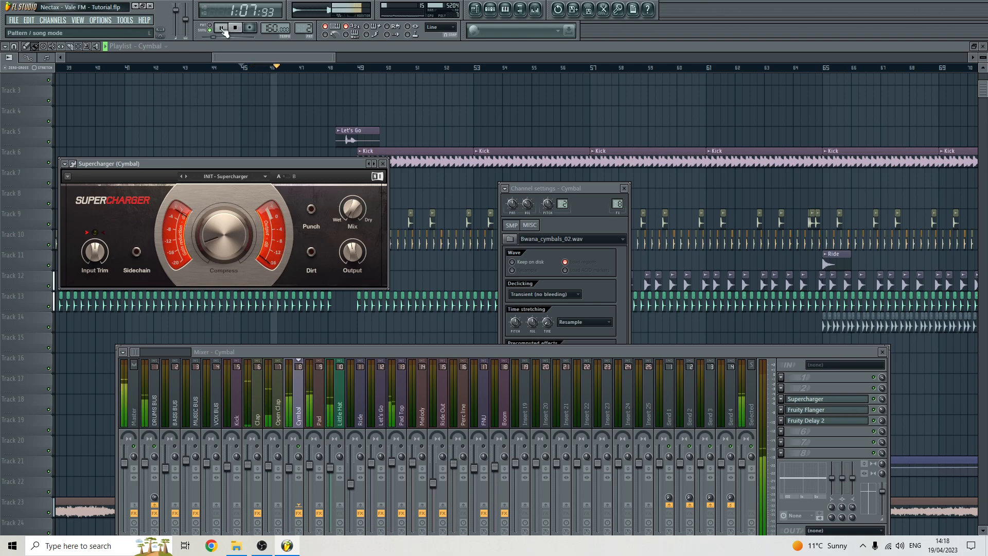
{"action": "key", "text": "space"}
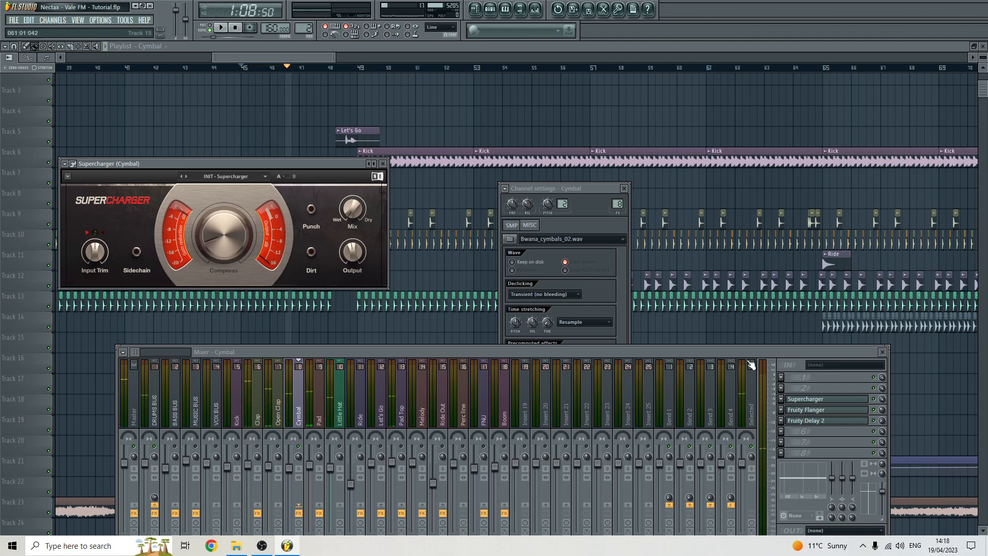
- Show the Cymbal track's Fruity Flanger clear of the Supercharger window and close the Cymbal channel settings
{"action": "left_click", "coordinate": [815, 410]}
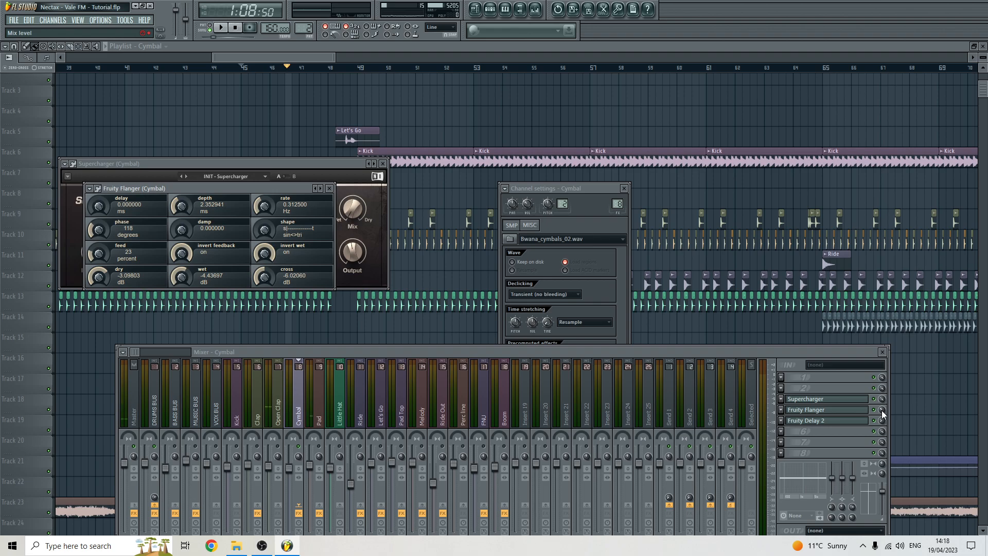
{"action": "left_click_drag", "start_coordinate": [223, 190], "coordinate": [623, 146]}
{"action": "left_click", "coordinate": [611, 230]}
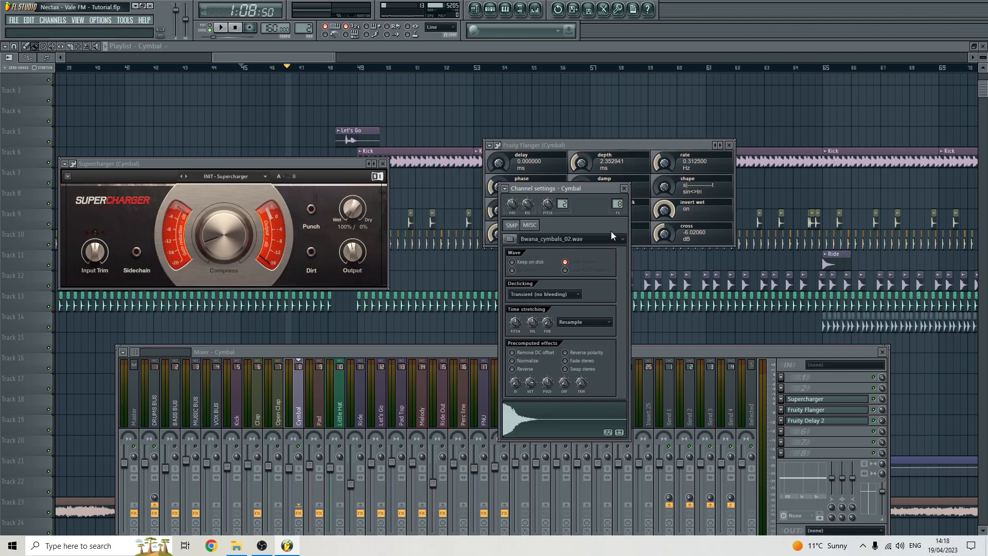
{"action": "left_click", "coordinate": [624, 189]}
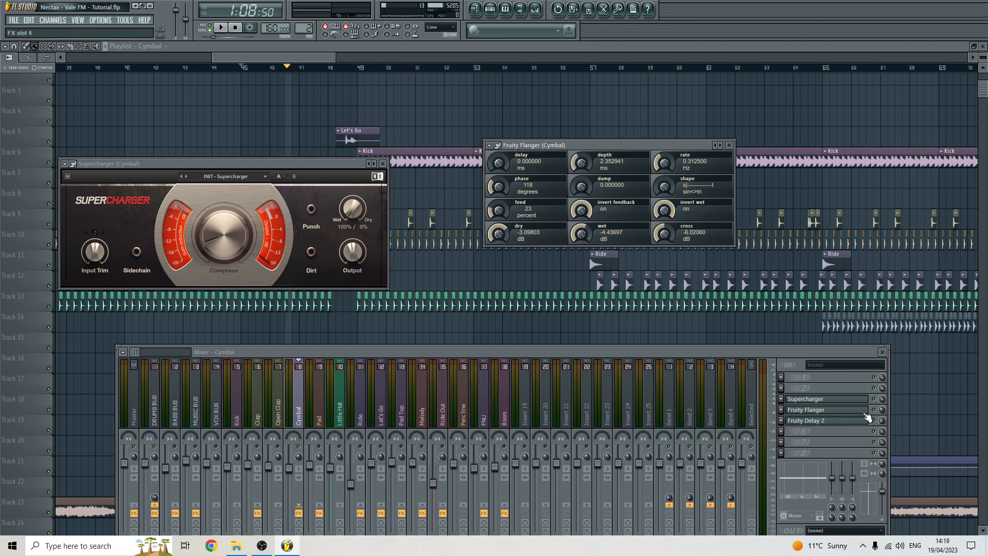
- Load a second Fruity Flanger into the Cymbal track's first effect slot and remove it again
{"action": "left_click", "coordinate": [781, 376]}
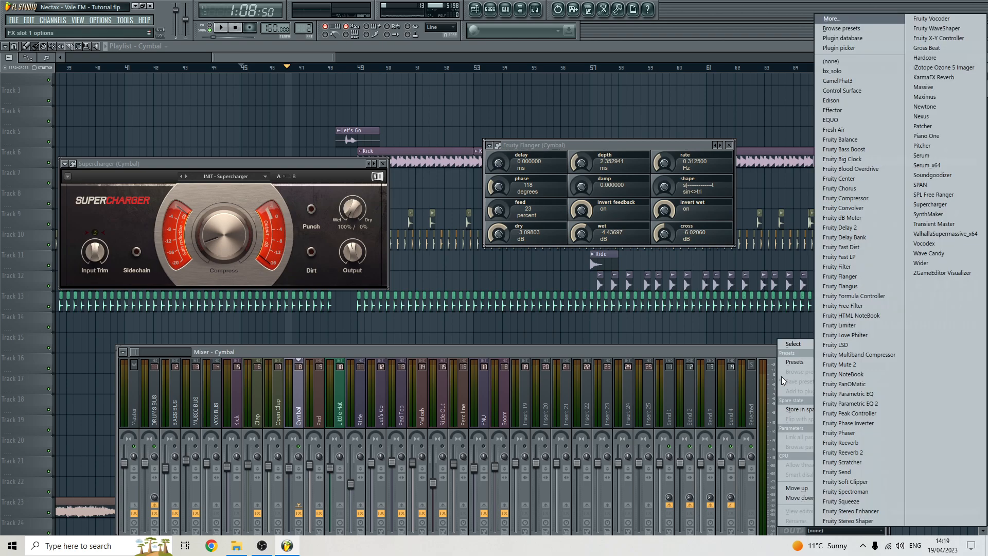
{"action": "left_click", "coordinate": [865, 277]}
{"action": "left_click_drag", "start_coordinate": [881, 381], "coordinate": [882, 387]}
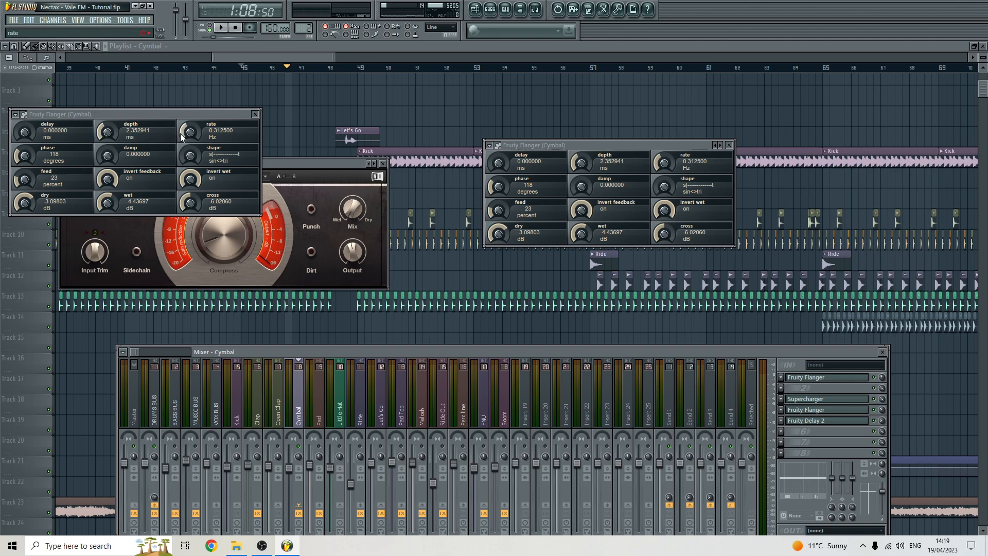
{"action": "left_click", "coordinate": [782, 377]}
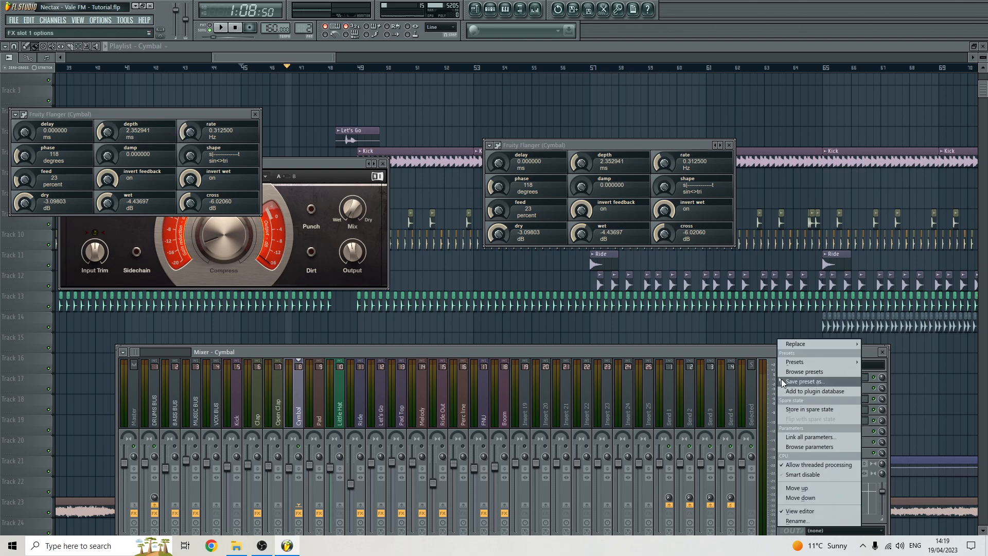
{"action": "mouse_move", "coordinate": [797, 344]}
{"action": "left_click", "coordinate": [835, 63]}
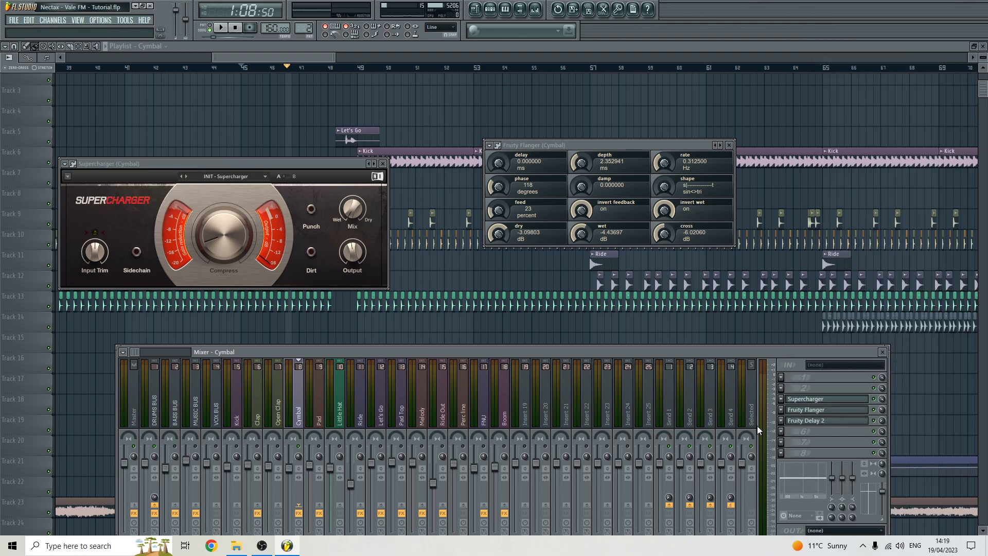
- Examine the mix levels of the Cymbal track's Fruity Flanger and Fruity Delay 2, and return to the playlist
{"action": "left_click", "coordinate": [854, 414]}
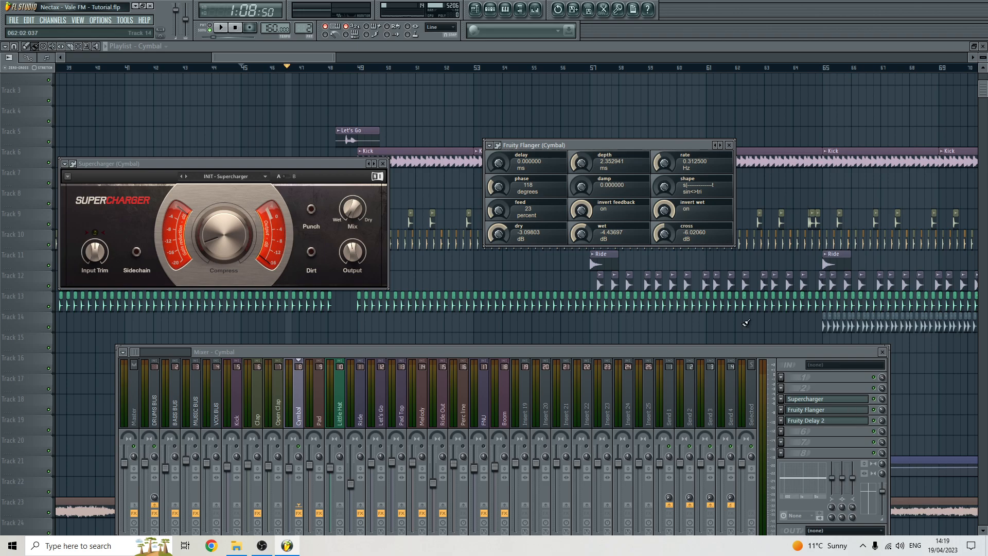
{"action": "left_click", "coordinate": [881, 410]}
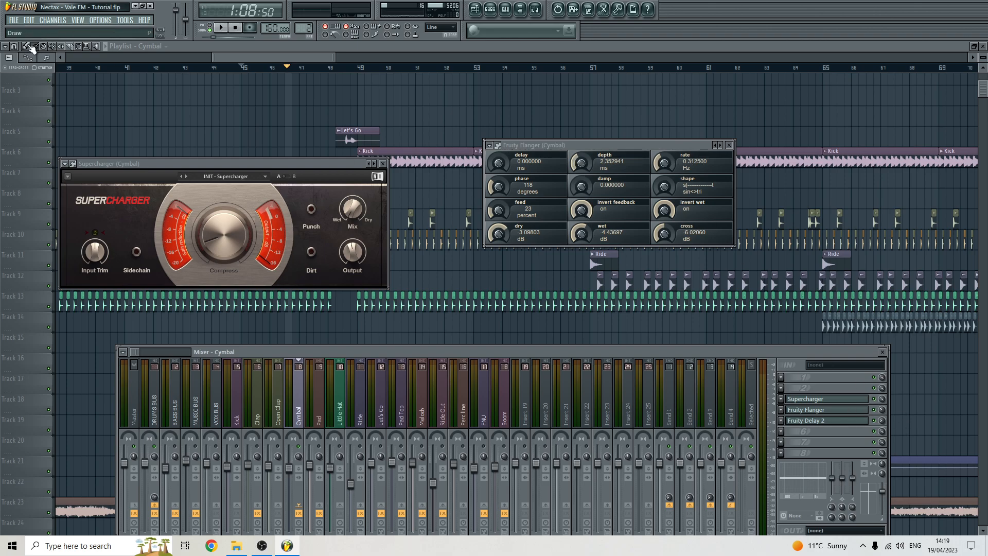
{"action": "left_click", "coordinate": [14, 20]}
{"action": "key", "text": "Escape"}
{"action": "left_click", "coordinate": [801, 421]}
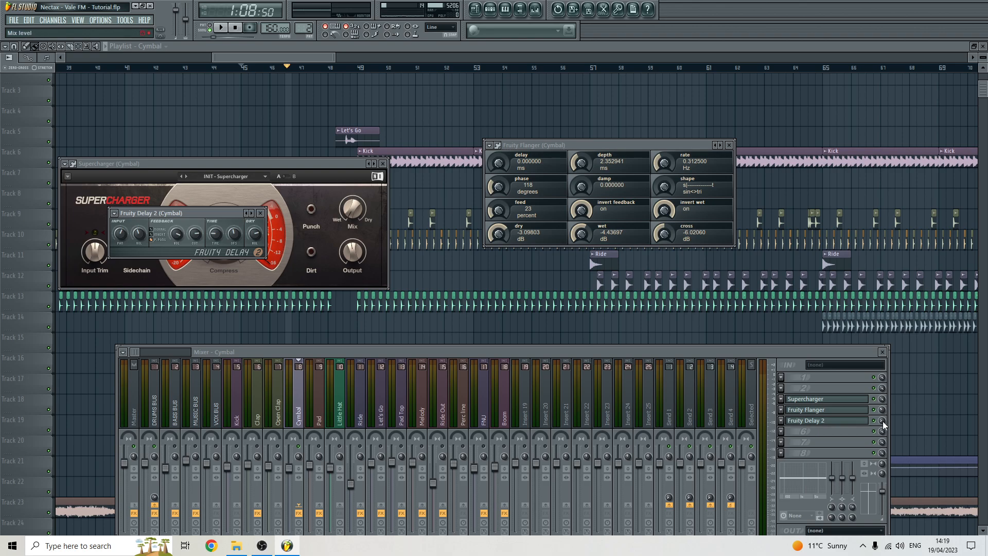
{"action": "left_click", "coordinate": [267, 57]}
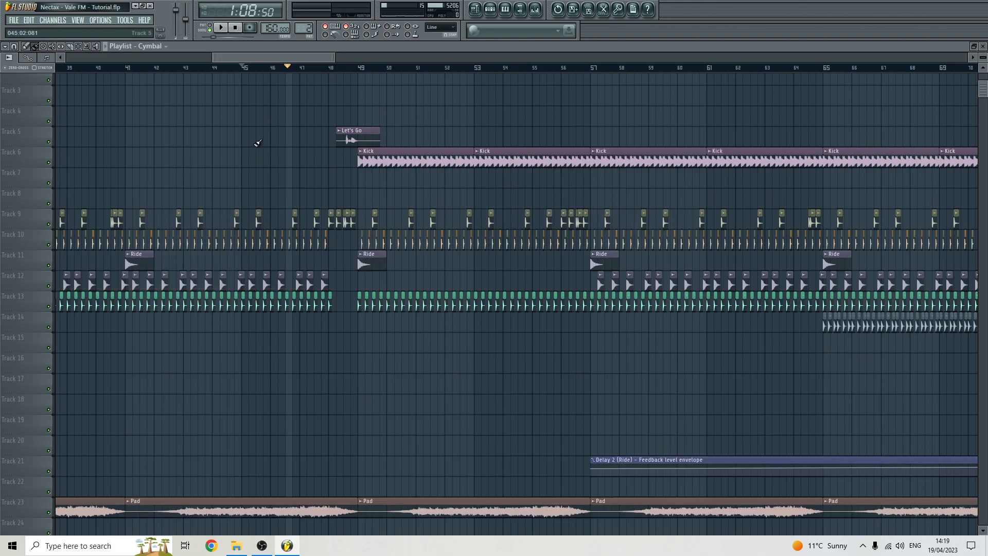
- Examine the overall arrangement across all playlist tracks, from the intro through the kick sections and automation clips
{"action": "scroll", "coordinate": [252, 135], "scroll_direction": "down", "scroll_amount": 3}
{"action": "scroll", "coordinate": [180, 193], "scroll_direction": "down", "scroll_amount": 3}
{"action": "scroll", "coordinate": [12, 262], "scroll_direction": "up", "scroll_amount": 3}
{"action": "left_click_drag", "start_coordinate": [205, 61], "coordinate": [153, 75]}
{"action": "scroll", "coordinate": [218, 200], "scroll_direction": "down", "scroll_amount": 3}
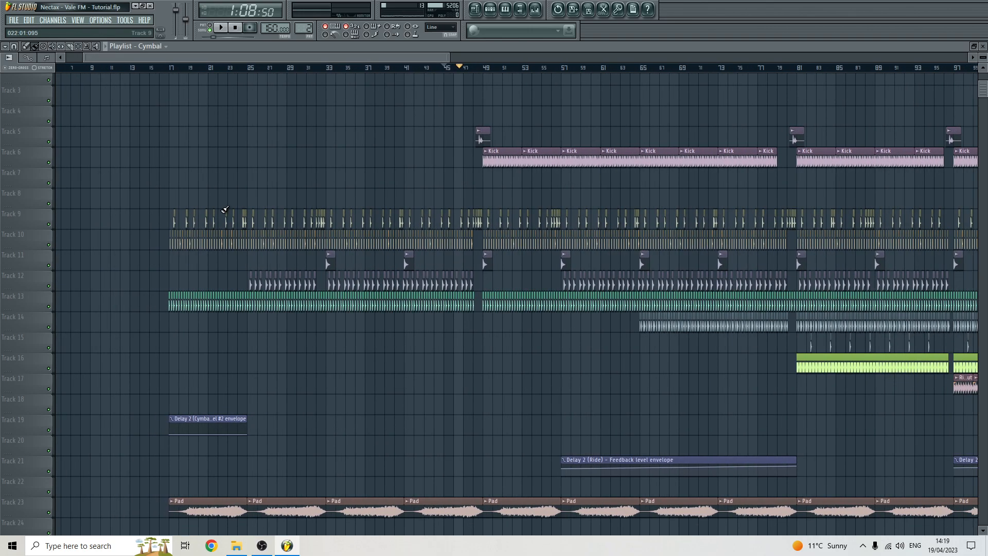
{"action": "scroll", "coordinate": [309, 237], "scroll_direction": "down", "scroll_amount": 4}
{"action": "scroll", "coordinate": [327, 229], "scroll_direction": "down", "scroll_amount": 4}
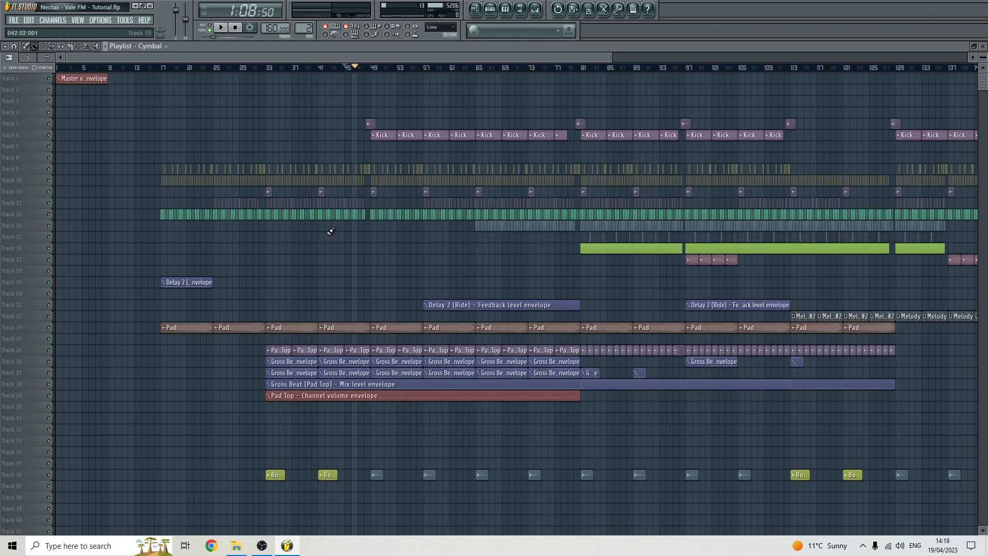
{"action": "scroll", "coordinate": [331, 231], "scroll_direction": "down", "scroll_amount": 1}
{"action": "scroll", "coordinate": [331, 231], "scroll_direction": "down", "scroll_amount": 1}
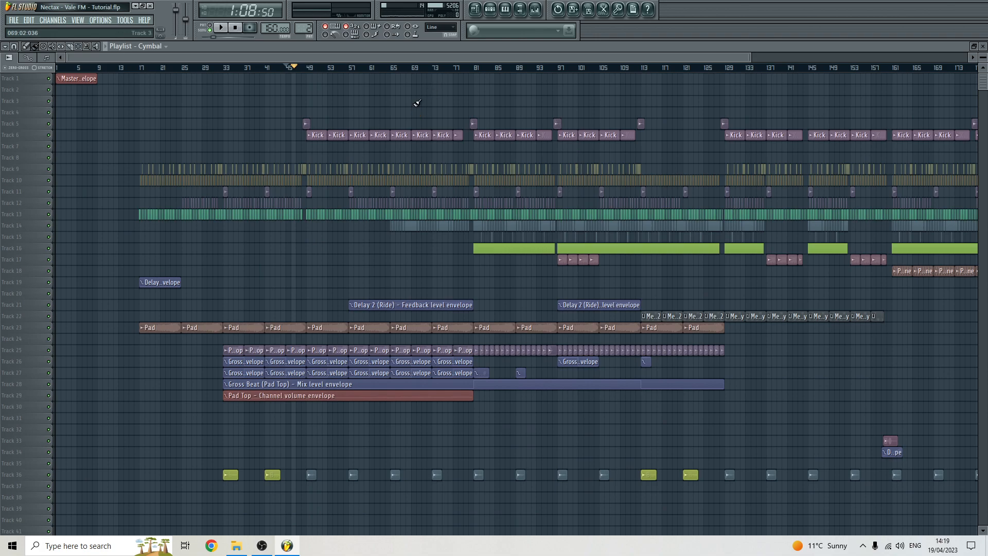
- Play the song from bar 49 with the mixer shown to watch the track levels, stop it, and hide the mixer
{"action": "left_click", "coordinate": [309, 72]}
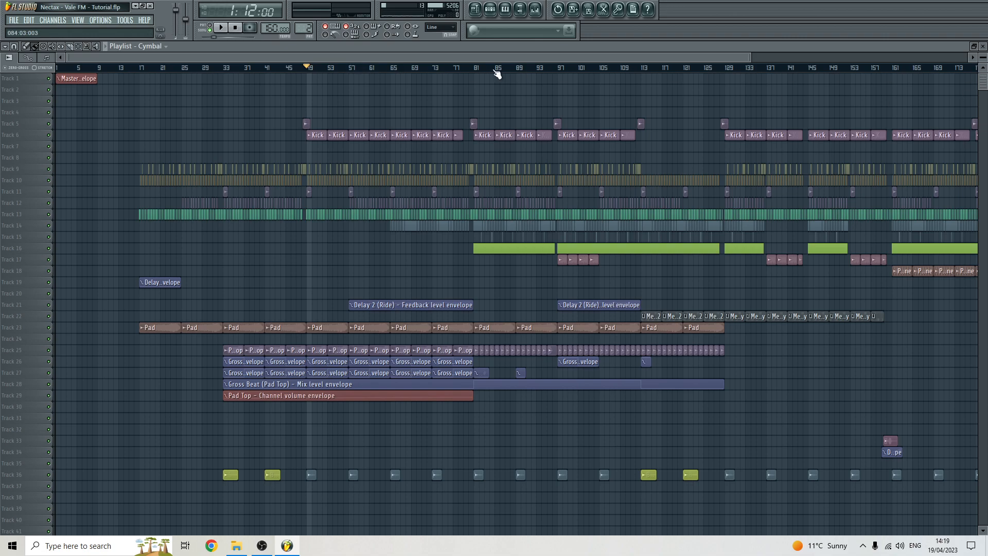
{"action": "left_click", "coordinate": [536, 9]}
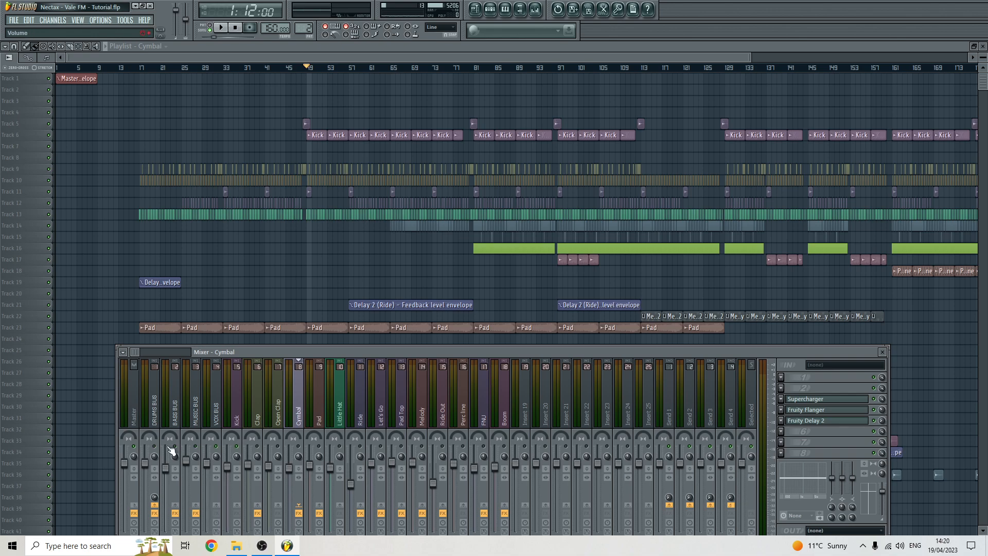
{"action": "key", "text": "space"}
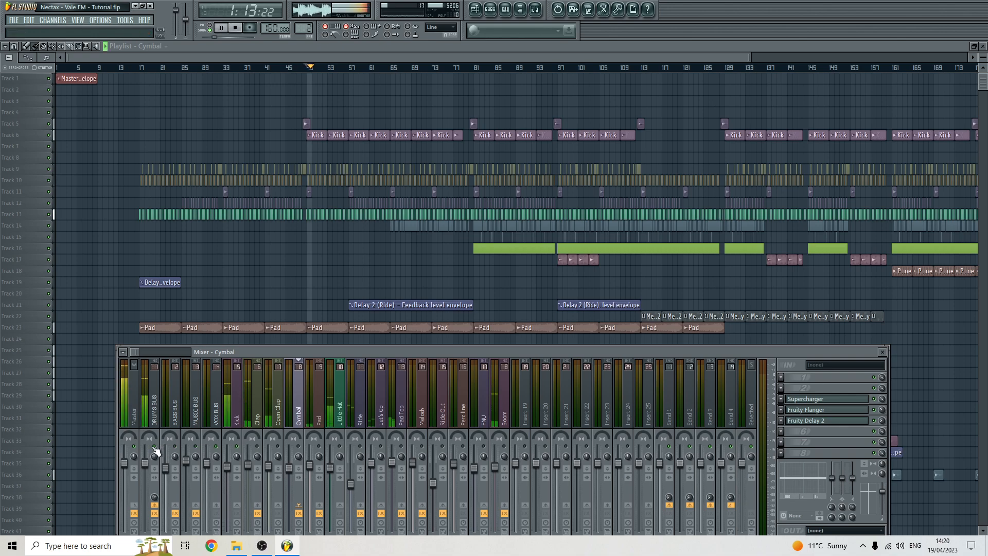
{"action": "key", "text": "space"}
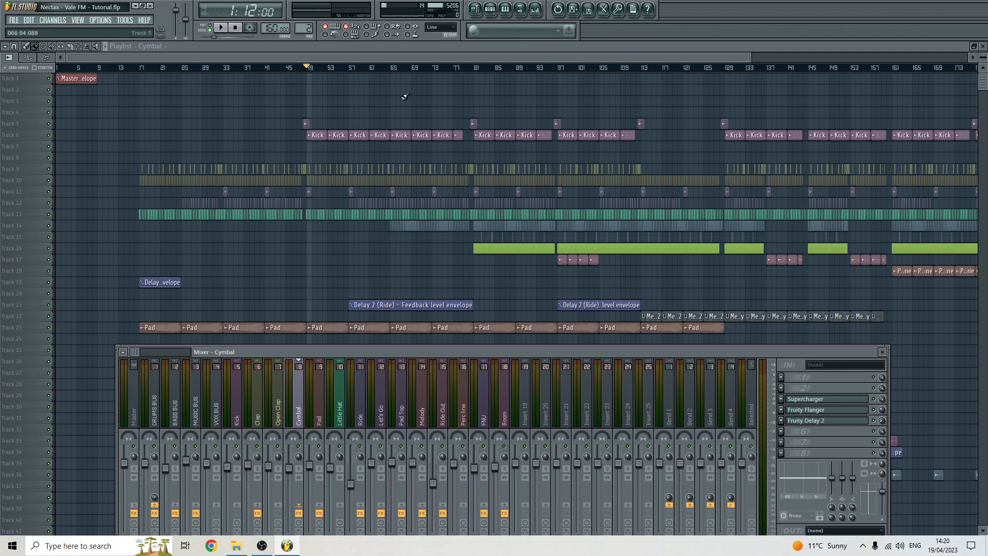
{"action": "key", "text": "F9"}
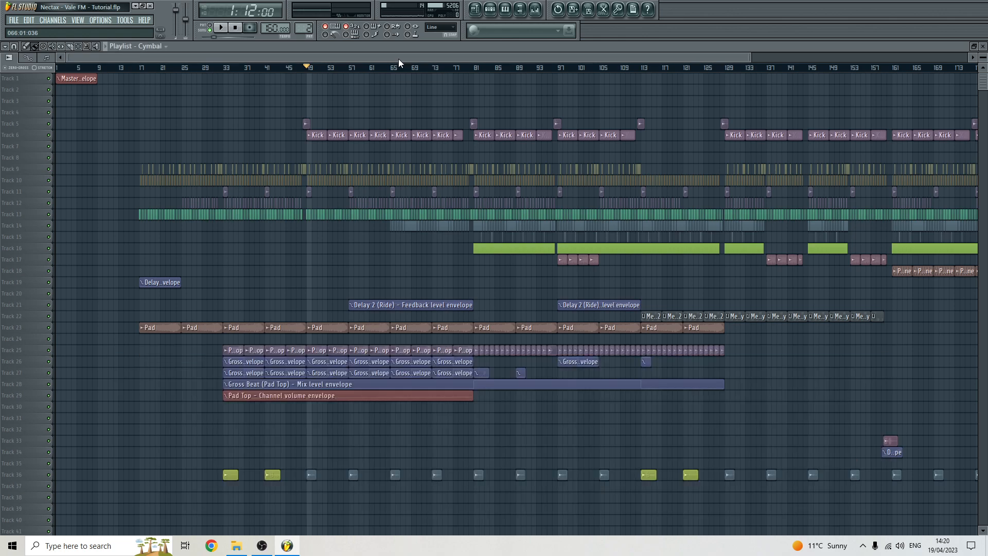
- Highlight the section from bar 49 to bar 81, clear the selection, and place the playhead at bar 17
{"action": "scroll", "coordinate": [404, 191], "scroll_direction": "down", "scroll_amount": 1}
{"action": "scroll", "coordinate": [406, 194], "scroll_direction": "up", "scroll_amount": 1}
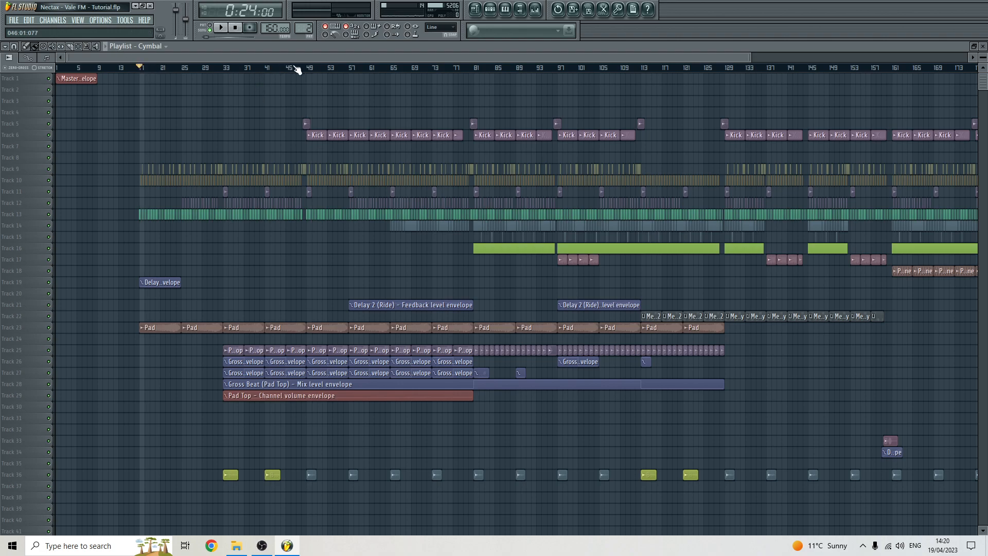
{"action": "left_click_drag", "start_coordinate": [308, 68], "coordinate": [473, 77]}
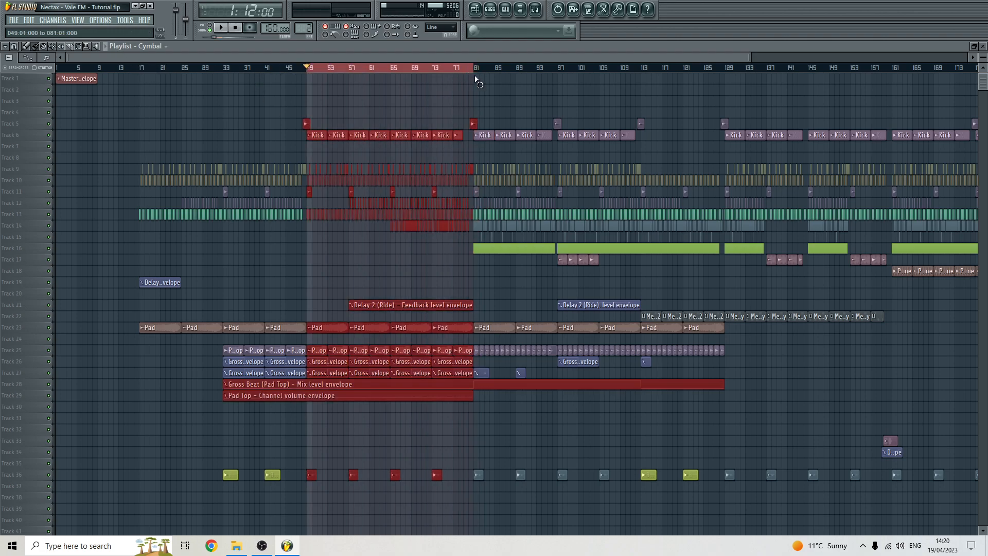
{"action": "left_click", "coordinate": [145, 75]}
{"action": "left_click", "coordinate": [308, 72]}
{"action": "left_click", "coordinate": [142, 71]}
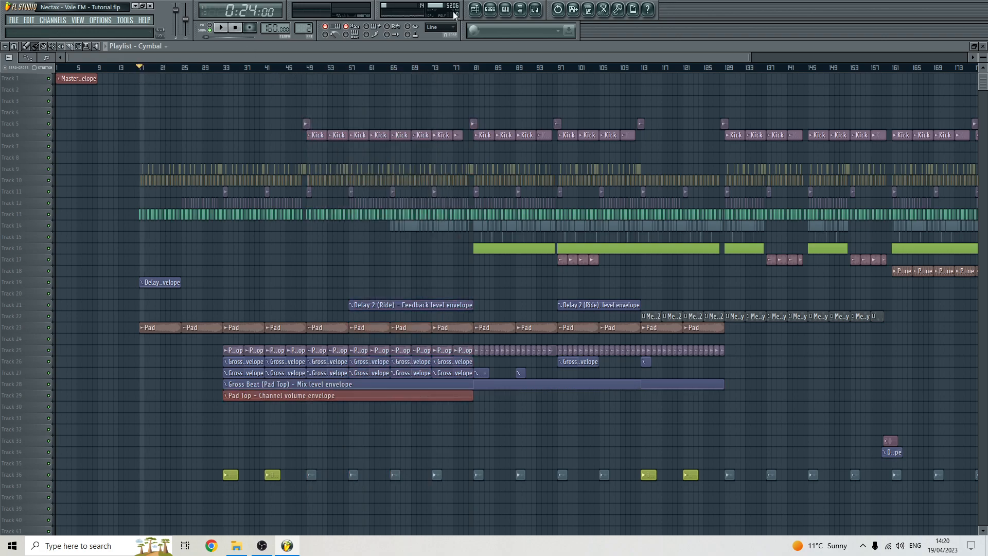
- Show the mixer briefly, hide it, and examine the percussion clips from bar 17 to bar 33 up close
{"action": "left_click", "coordinate": [536, 10]}
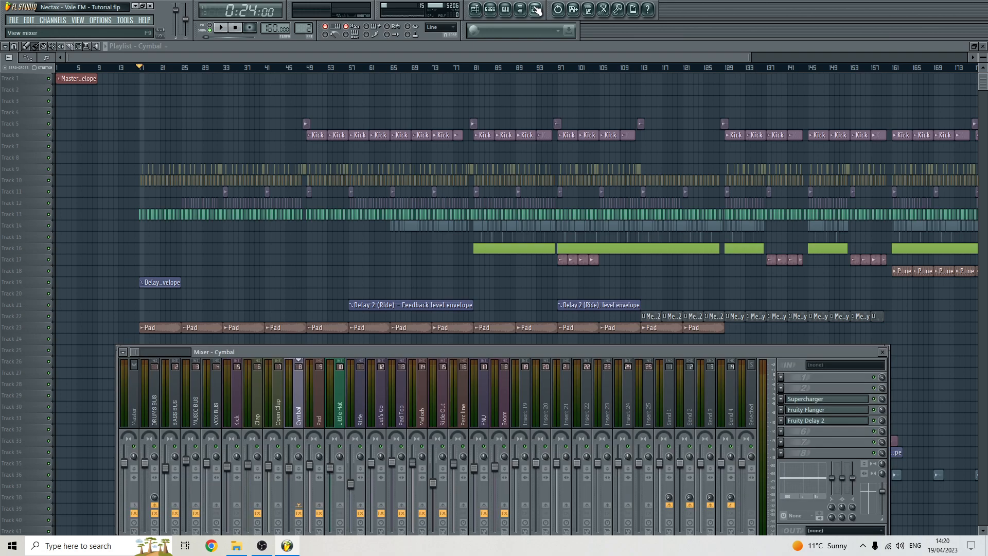
{"action": "left_click", "coordinate": [312, 58]}
{"action": "scroll", "coordinate": [114, 154], "scroll_direction": "up", "scroll_amount": 2}
{"action": "scroll", "coordinate": [258, 160], "scroll_direction": "down", "scroll_amount": 1}
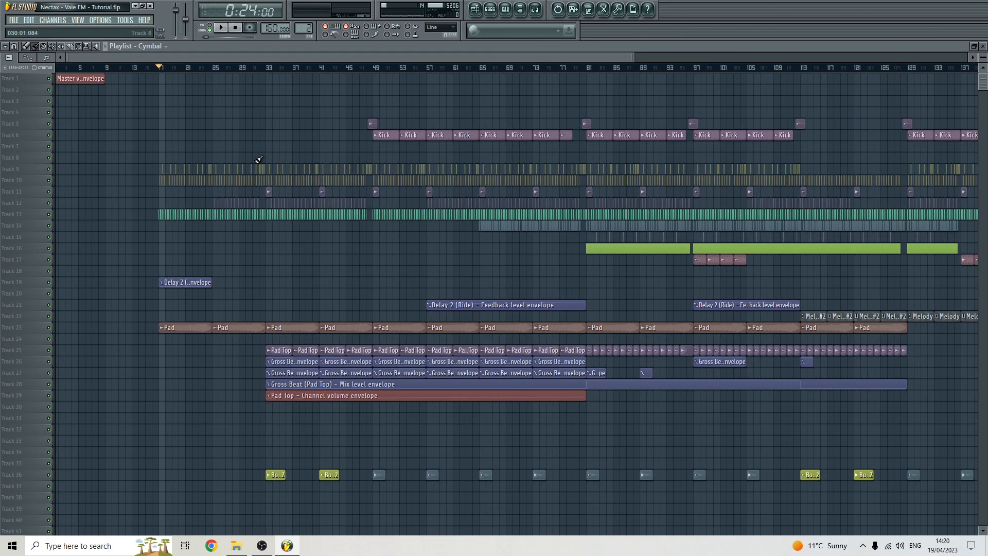
{"action": "scroll", "coordinate": [259, 160], "scroll_direction": "up", "scroll_amount": 4}
{"action": "scroll", "coordinate": [222, 192], "scroll_direction": "up", "scroll_amount": 2}
{"action": "scroll", "coordinate": [380, 204], "scroll_direction": "down", "scroll_amount": 2}
{"action": "scroll", "coordinate": [355, 210], "scroll_direction": "up", "scroll_amount": 3}
{"action": "scroll", "coordinate": [221, 225], "scroll_direction": "up", "scroll_amount": 4}
{"action": "scroll", "coordinate": [189, 234], "scroll_direction": "up", "scroll_amount": 2}
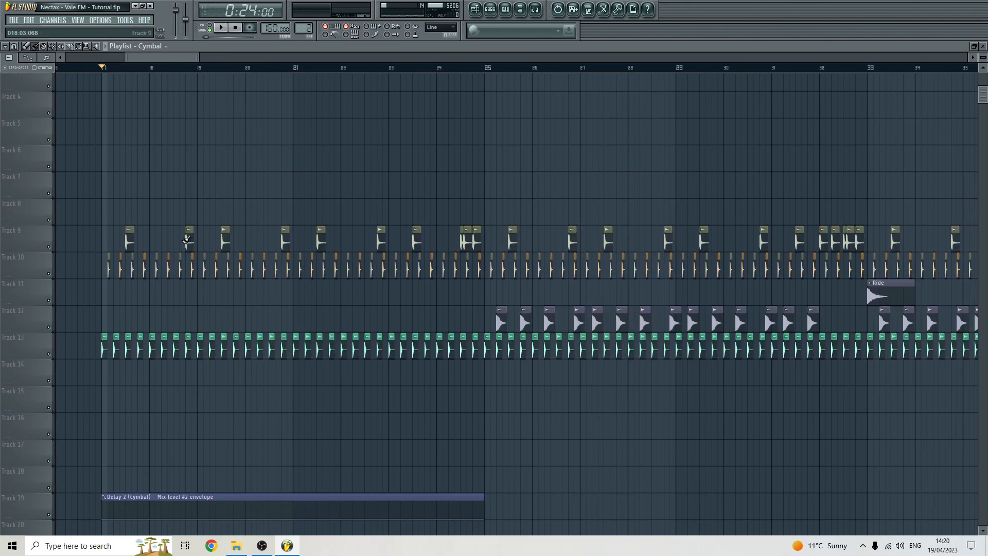
- Examine how the intro percussion from bar 17 lines up with the Cymbal delay envelope and the Pad clips
{"action": "scroll", "coordinate": [186, 239], "scroll_direction": "down", "scroll_amount": 4}
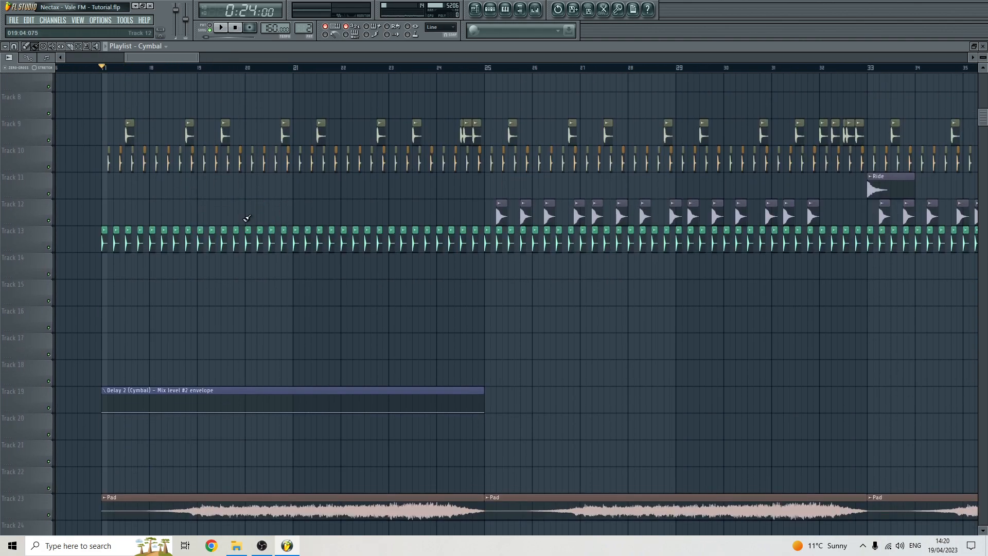
{"action": "scroll", "coordinate": [281, 206], "scroll_direction": "down", "scroll_amount": 3}
{"action": "mouse_move", "coordinate": [194, 56]}
{"action": "left_mouse_down"}
{"action": "mouse_move", "coordinate": [187, 55]}
{"action": "mouse_move", "coordinate": [198, 61]}
{"action": "left_mouse_up"}
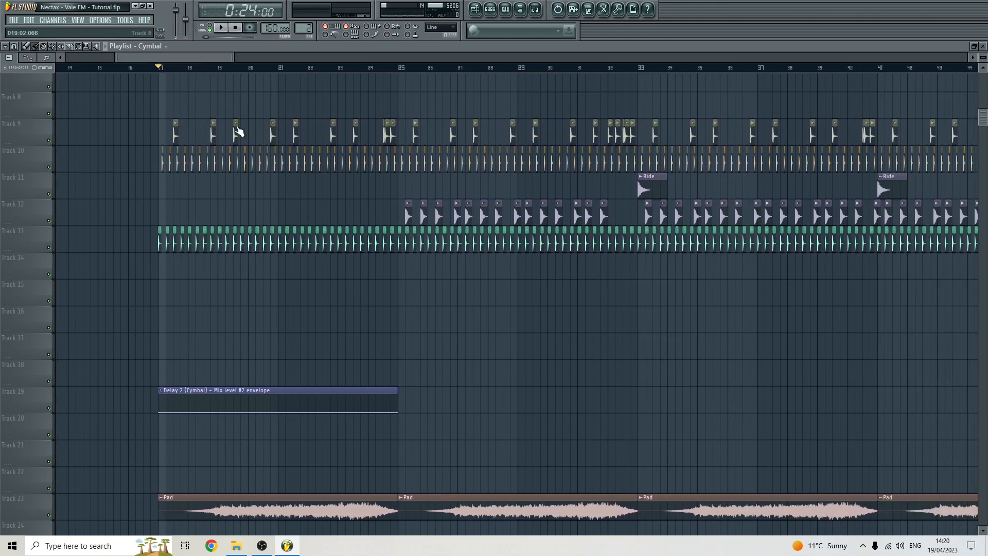
{"action": "scroll", "coordinate": [238, 128], "scroll_direction": "down", "scroll_amount": 5}
{"action": "scroll", "coordinate": [238, 128], "scroll_direction": "down", "scroll_amount": 3}
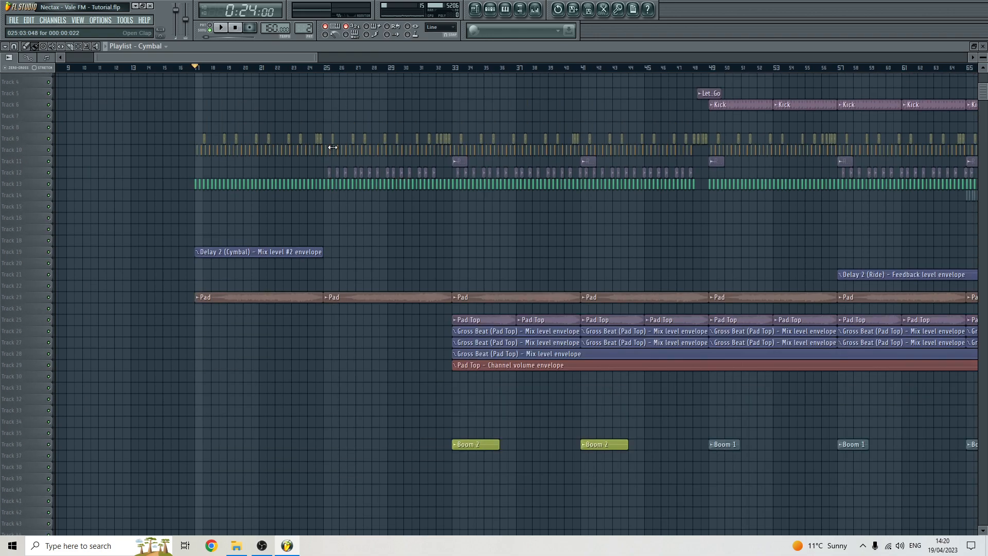
{"action": "scroll", "coordinate": [247, 134], "scroll_direction": "up", "scroll_amount": 5}
{"action": "scroll", "coordinate": [171, 170], "scroll_direction": "up", "scroll_amount": 3}
{"action": "scroll", "coordinate": [171, 169], "scroll_direction": "up", "scroll_amount": 4}
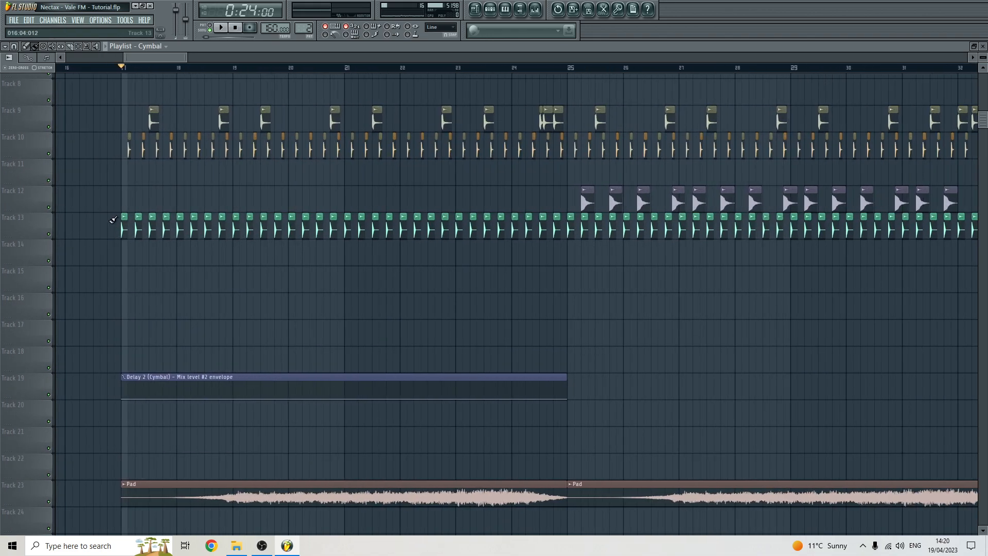
- Open the first Cymb 3 clip's channel settings on Track 13 and audition its Little Hat mixer track from bar 17
{"action": "left_click", "coordinate": [125, 217]}
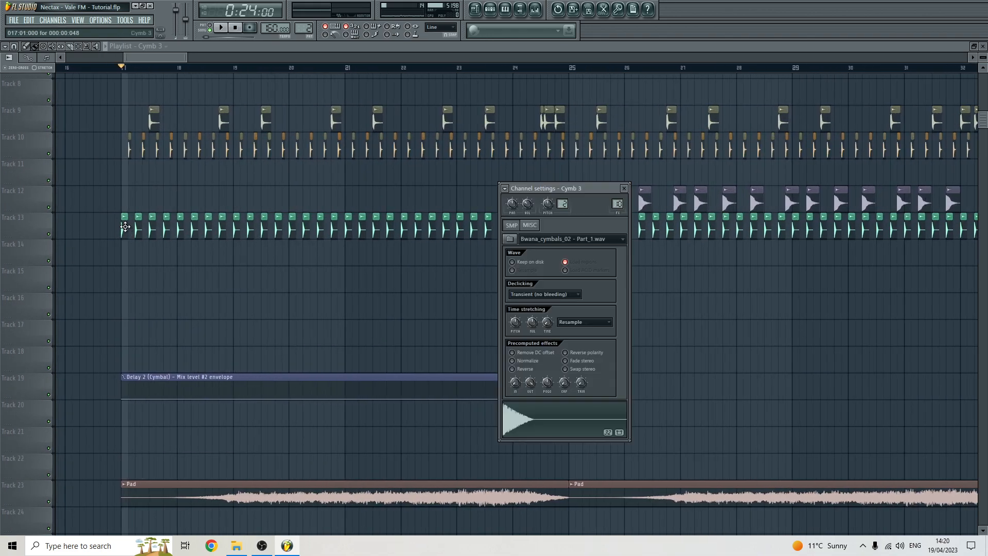
{"action": "left_click", "coordinate": [618, 204]}
{"action": "key", "text": "space"}
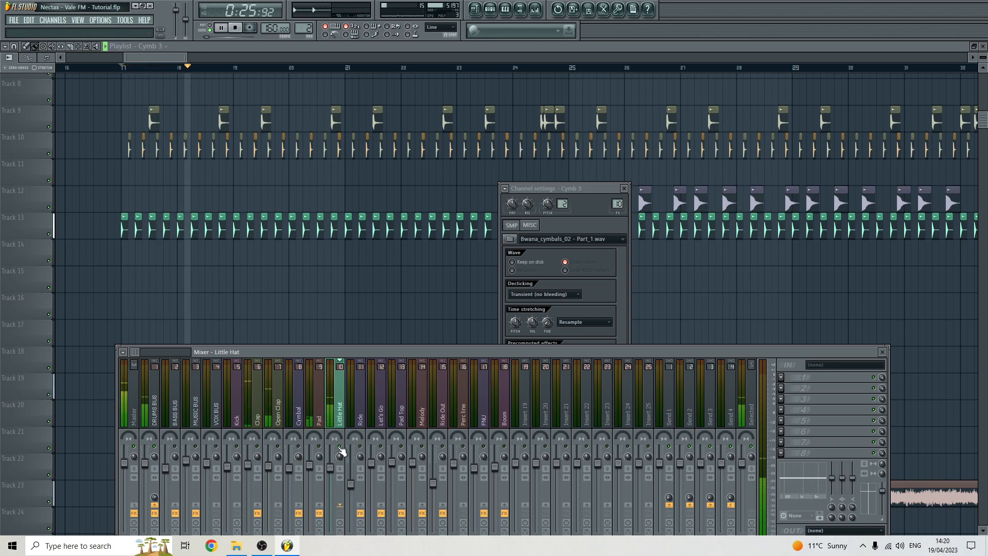
{"action": "key", "text": "space"}
{"action": "key", "text": "F12"}
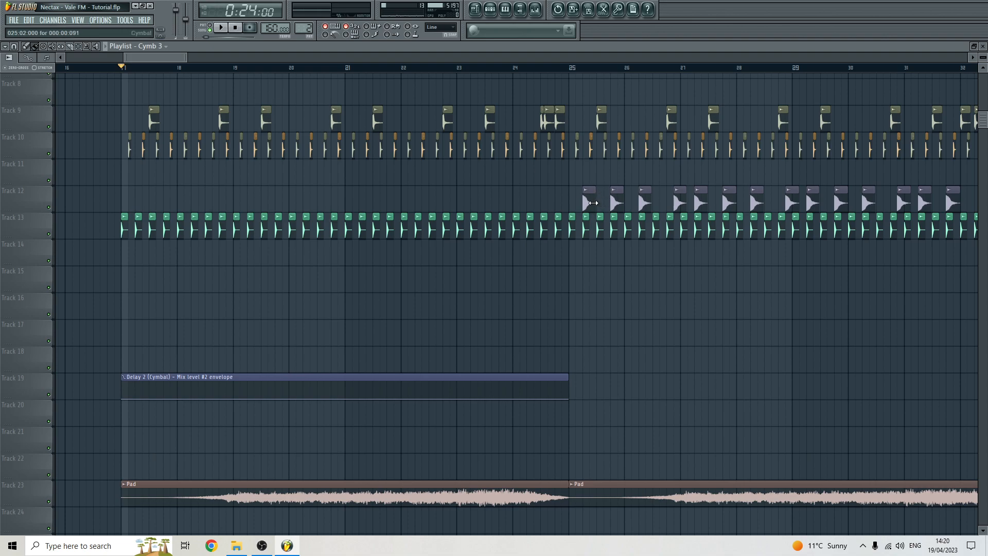
- Move the first Cymbal clip on Track 12 to the start of bar 25 and open its channel settings
{"action": "double_click", "coordinate": [589, 204]}
{"action": "left_click_drag", "start_coordinate": [587, 200], "coordinate": [578, 199]}
{"action": "double_click", "coordinate": [578, 200]}
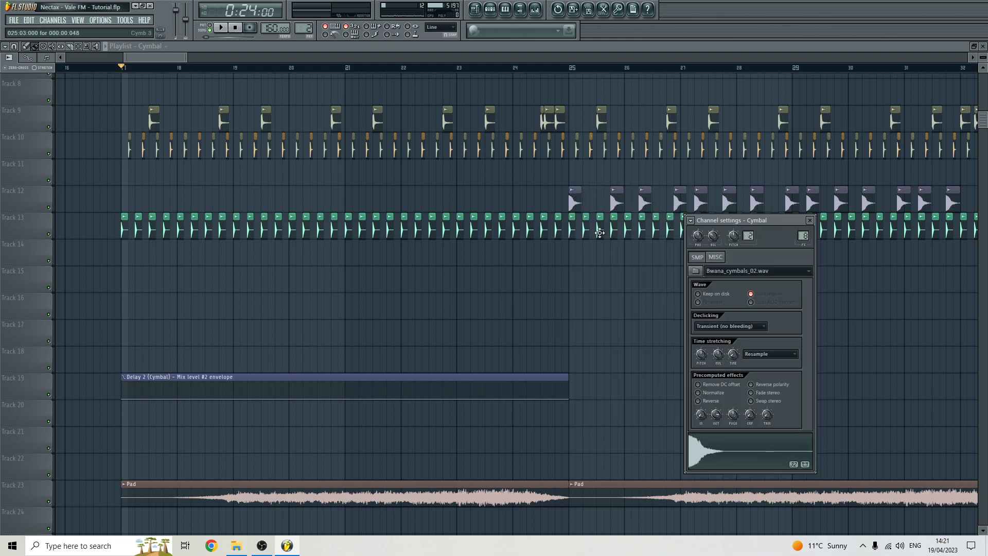
- Try shortening the Cymbal sample with its time-stretch multiplier, restore its length, and close its channel settings
{"action": "scroll", "coordinate": [720, 356], "scroll_direction": "down", "scroll_amount": 2}
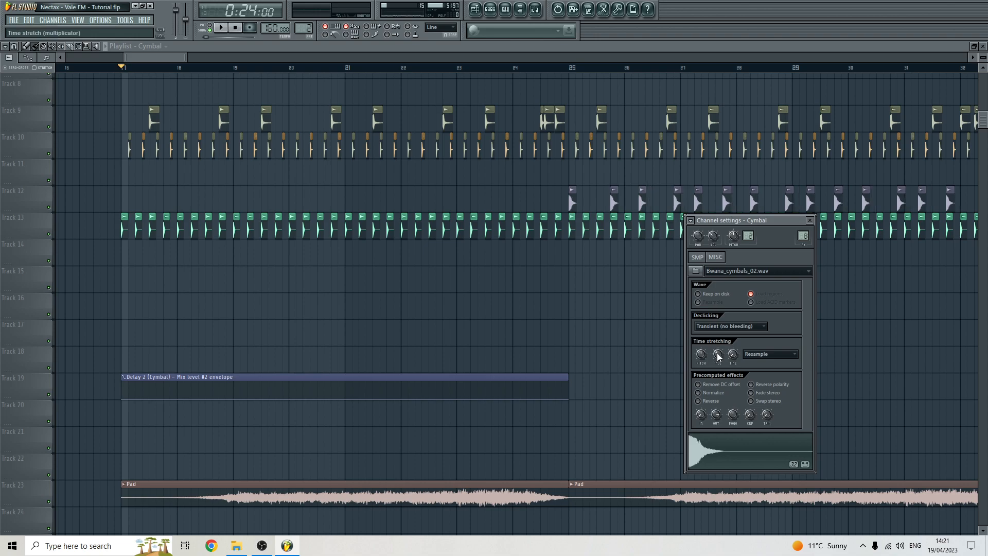
{"action": "scroll", "coordinate": [719, 356], "scroll_direction": "down", "scroll_amount": 1}
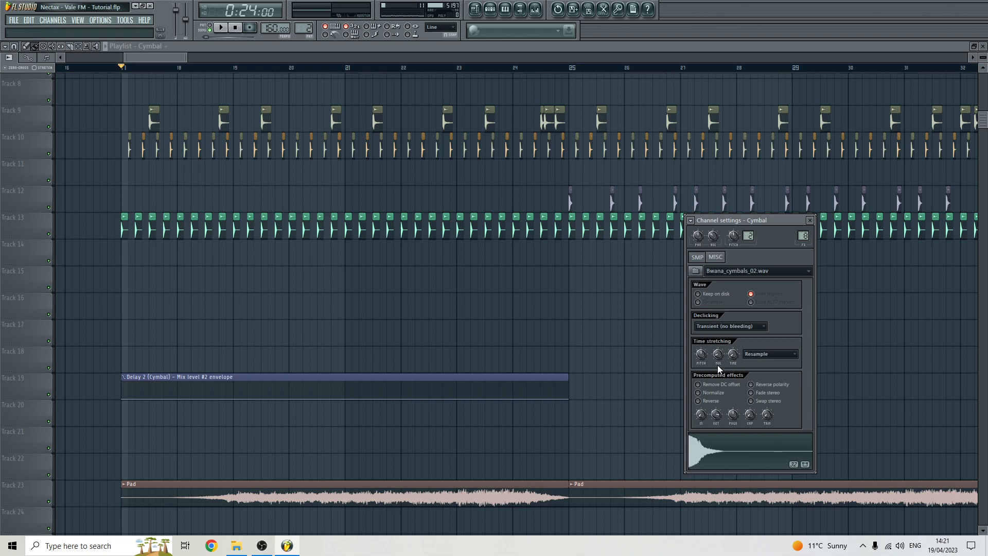
{"action": "scroll", "coordinate": [732, 363], "scroll_direction": "up", "scroll_amount": 2}
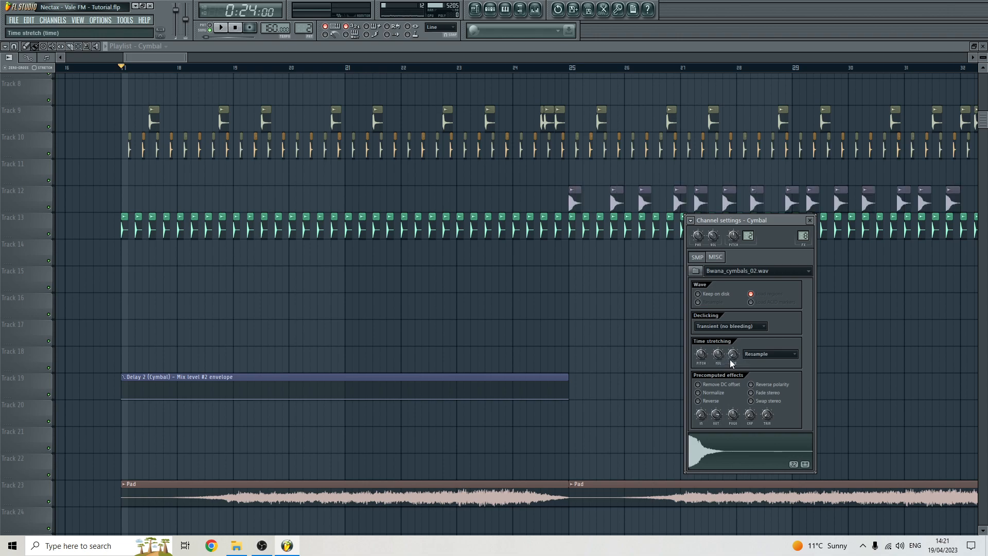
{"action": "right_click", "coordinate": [572, 220]}
{"action": "left_click", "coordinate": [680, 234]}
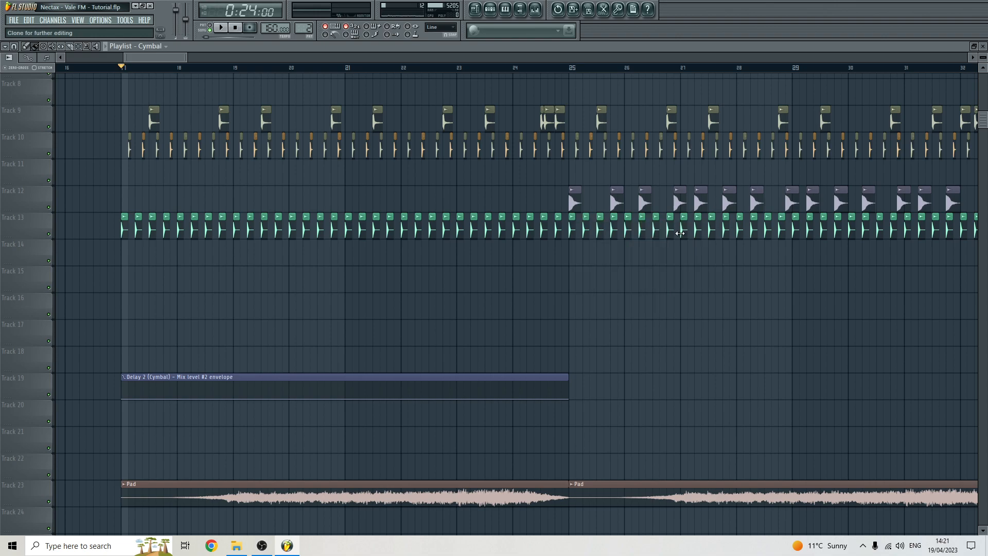
- Open the Cymb 3 channel settings and compare the effect slots of its Little Hat mixer track with the DRUMS BUS, then hide the mixer
{"action": "double_click", "coordinate": [558, 228]}
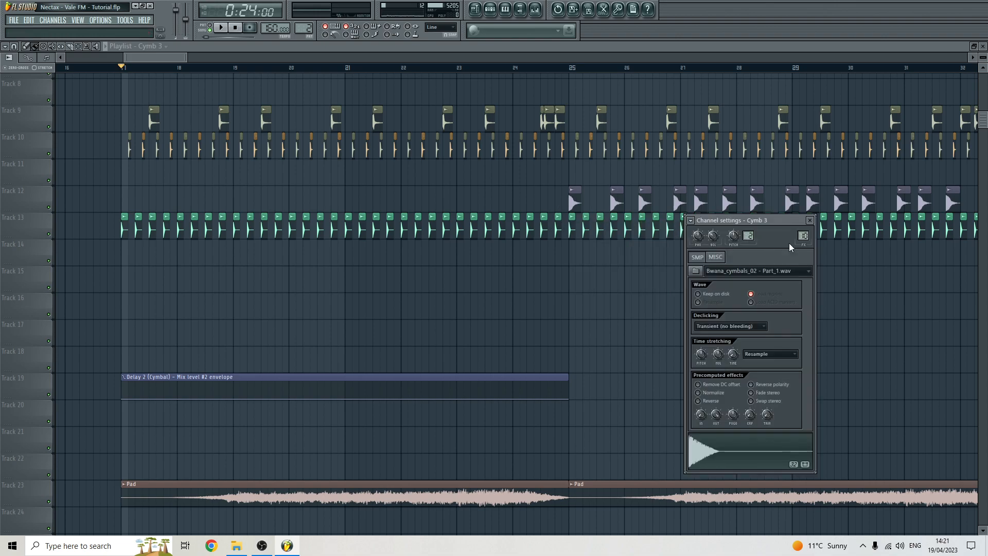
{"action": "left_click", "coordinate": [803, 235]}
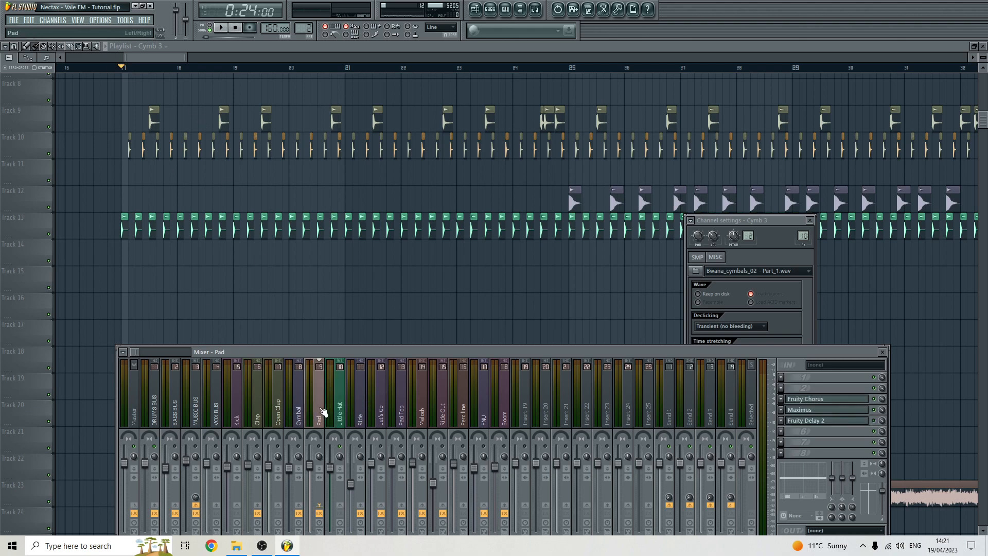
{"action": "left_click", "coordinate": [157, 411]}
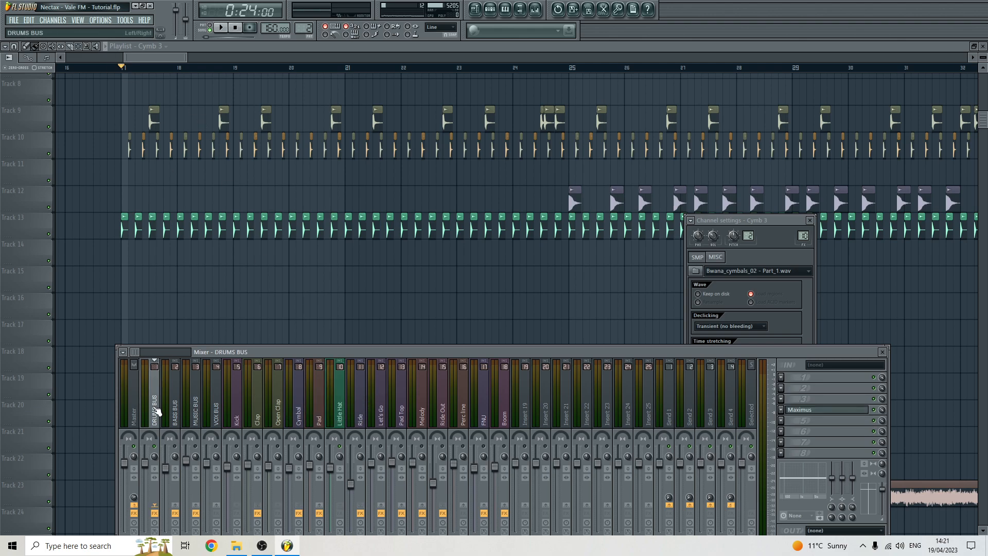
{"action": "left_click", "coordinate": [341, 404]}
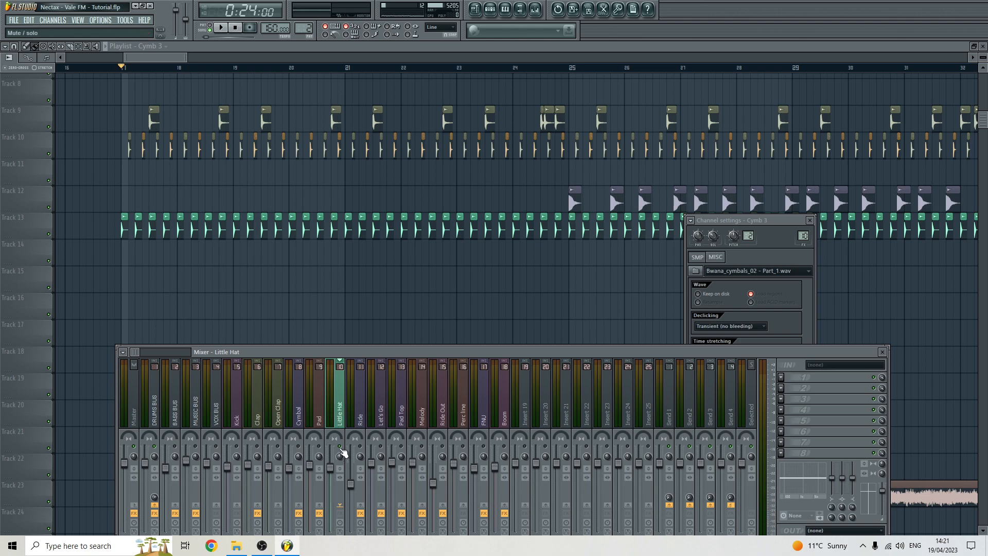
{"action": "left_click", "coordinate": [156, 57]}
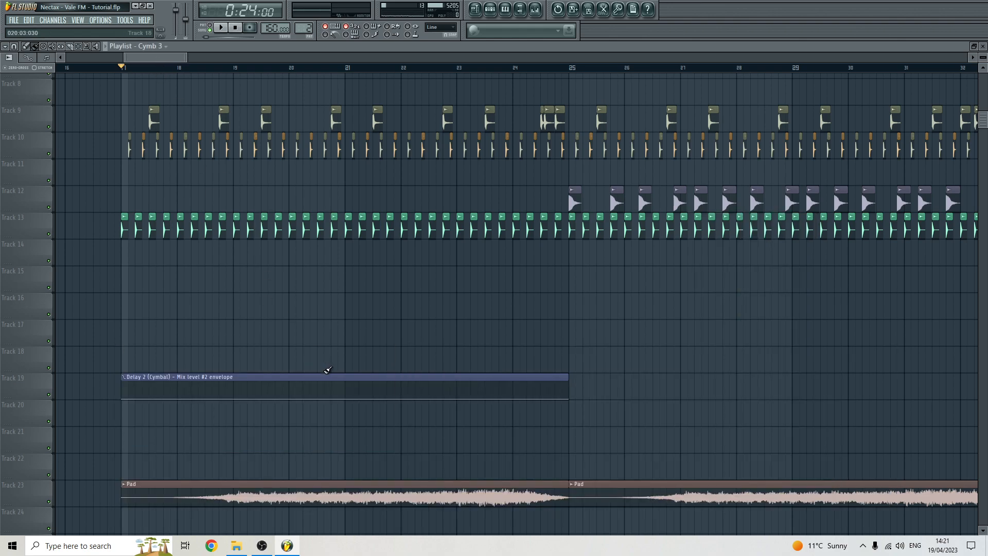
- Show the mixer again and compare the Ride track with the Little Hat track, ending on Little Hat
{"action": "left_click", "coordinate": [541, 12]}
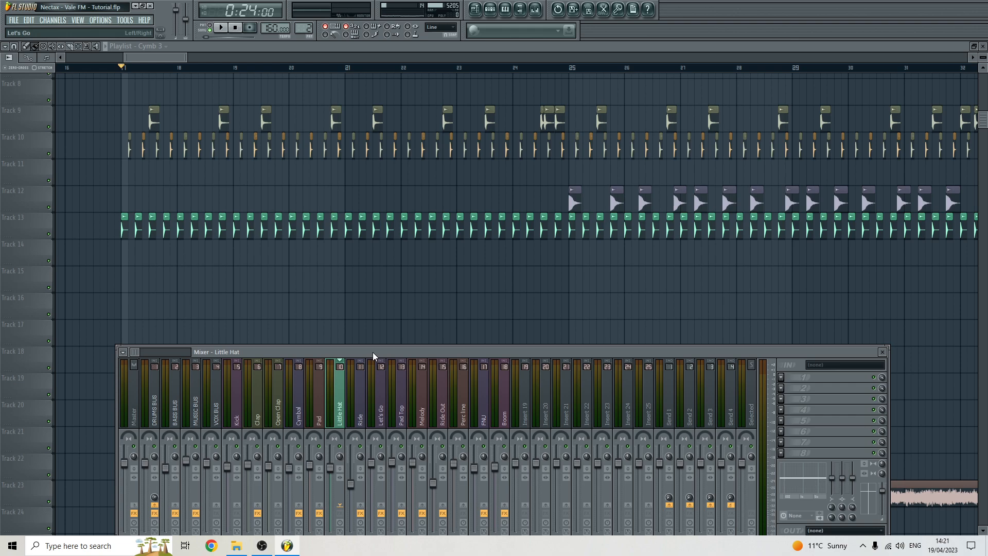
{"action": "left_click", "coordinate": [364, 406]}
{"action": "left_click", "coordinate": [342, 402]}
{"action": "left_click", "coordinate": [355, 399]}
{"action": "left_click", "coordinate": [344, 393]}
{"action": "left_click", "coordinate": [361, 404]}
{"action": "left_click", "coordinate": [337, 400]}
- Audition the percussion from bar 17 and reopen the Cymb 3 clip's channel settings with its target mixer track
{"action": "key", "text": "space"}
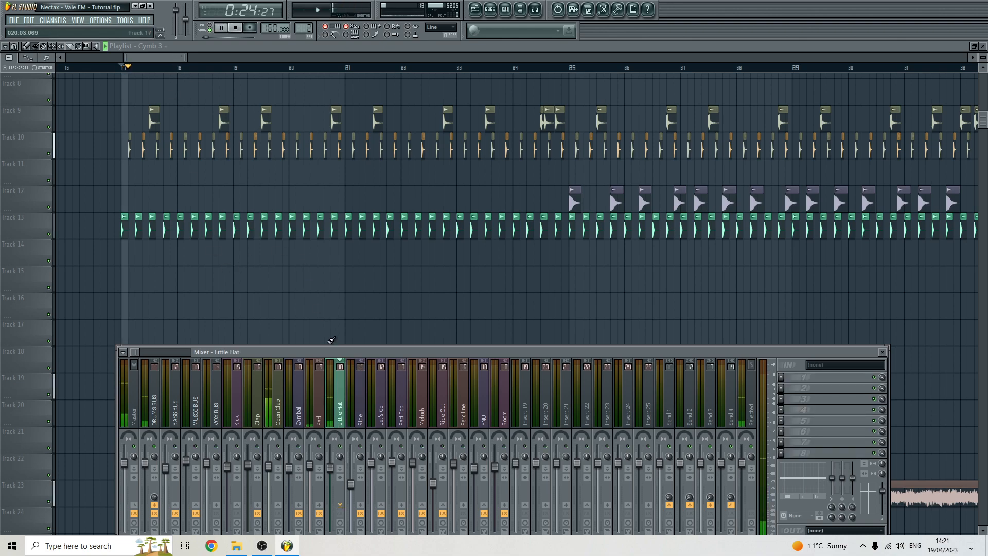
{"action": "double_click", "coordinate": [239, 224]}
{"action": "double_click", "coordinate": [801, 240]}
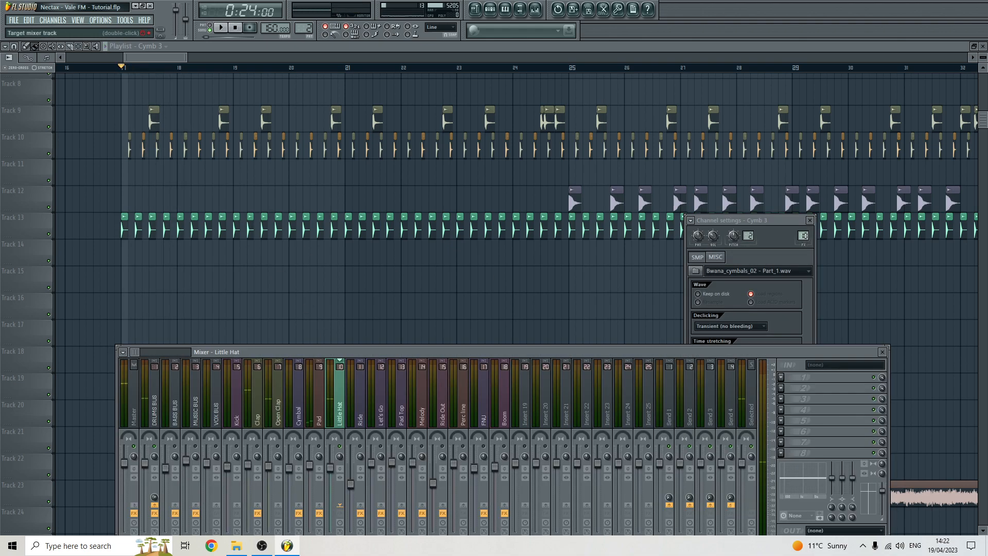
- Open the SPAN analyser on the Master track and arrange its window above the mixer so both are readable
{"action": "left_click", "coordinate": [865, 443]}
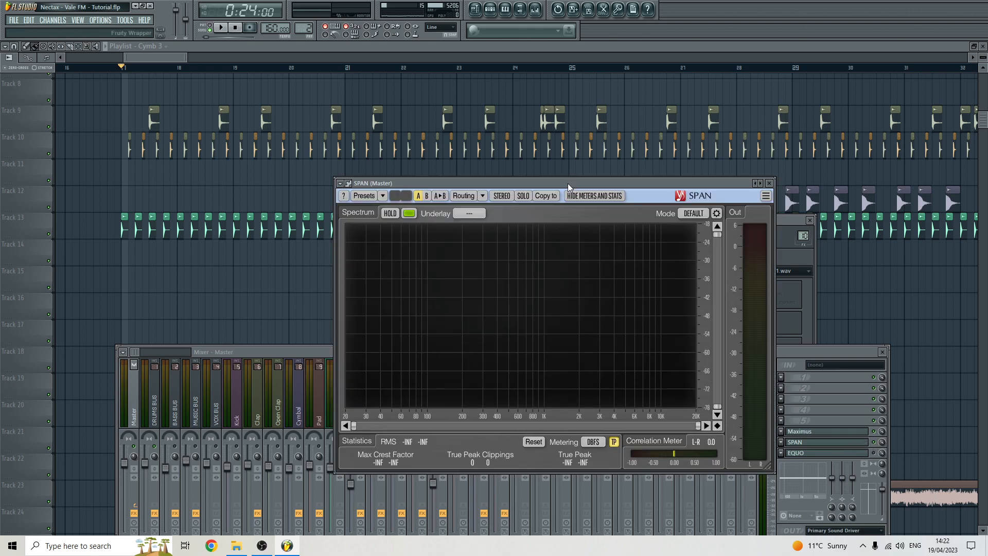
{"action": "left_click_drag", "start_coordinate": [569, 185], "coordinate": [587, 119]}
{"action": "left_click", "coordinate": [165, 50]}
{"action": "left_click", "coordinate": [544, 10]}
{"action": "left_click_drag", "start_coordinate": [419, 351], "coordinate": [380, 370]}
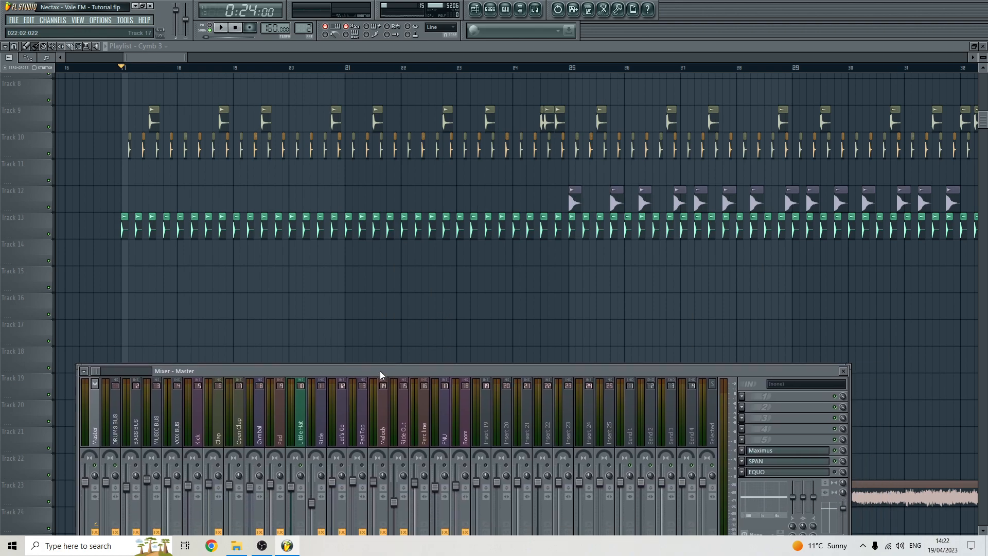
{"action": "left_click", "coordinate": [798, 462]}
{"action": "key", "text": "space"}
{"action": "left_click_drag", "start_coordinate": [622, 118], "coordinate": [736, 80]}
{"action": "left_click_drag", "start_coordinate": [417, 369], "coordinate": [468, 385]}
- Play the percussion from bar 17 repeatedly and examine its high-frequency content in the SPAN spectrum
{"action": "key", "text": "space"}
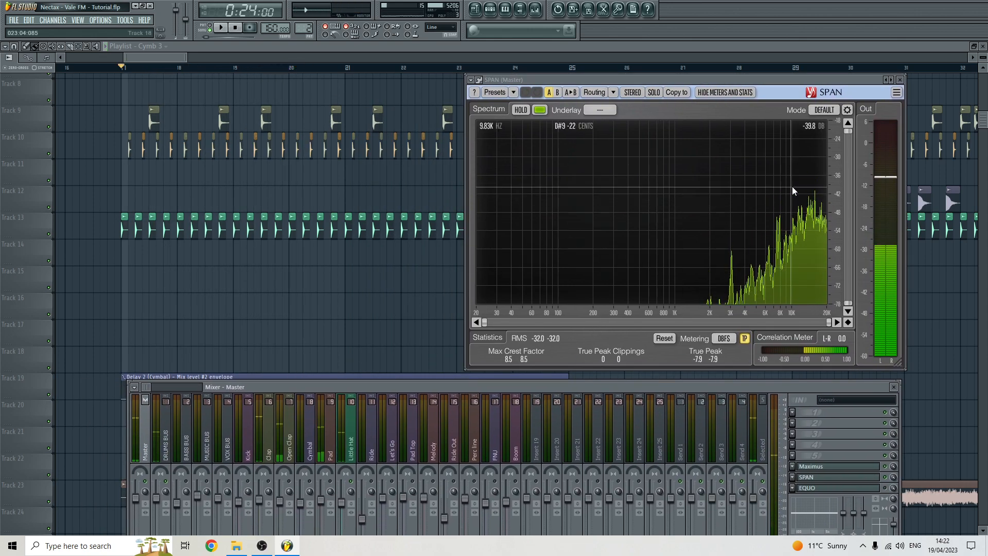
{"action": "key", "text": "space"}
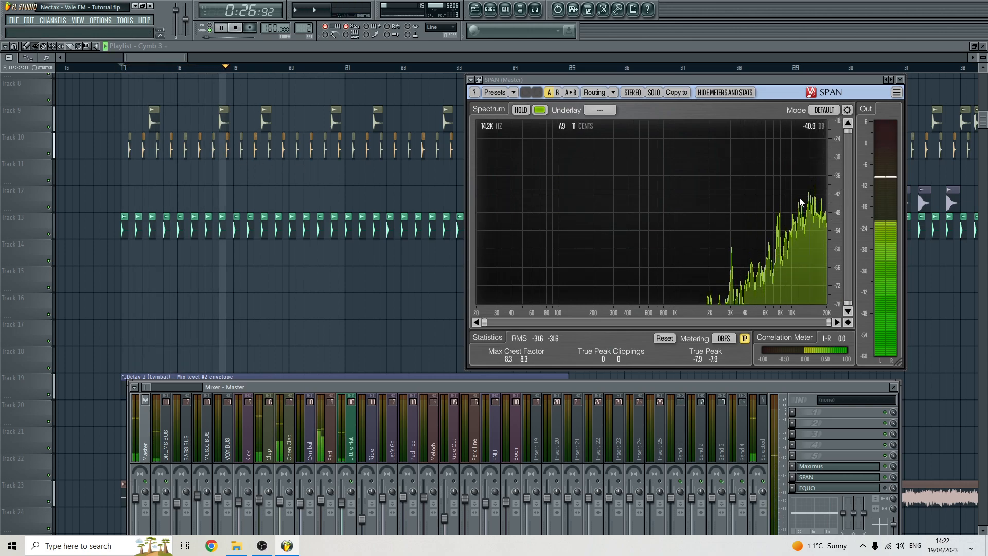
{"action": "key", "text": "space"}
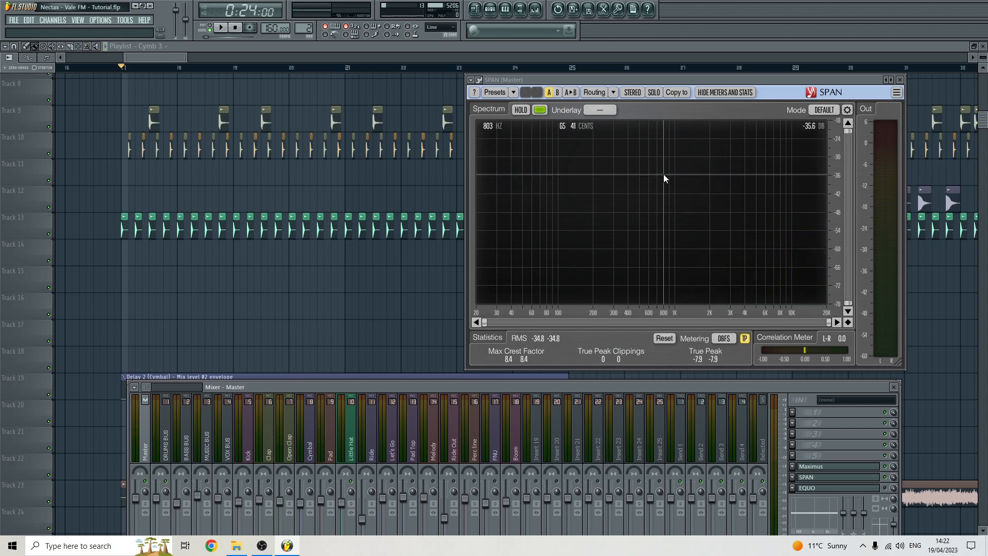
{"action": "key", "text": "space"}
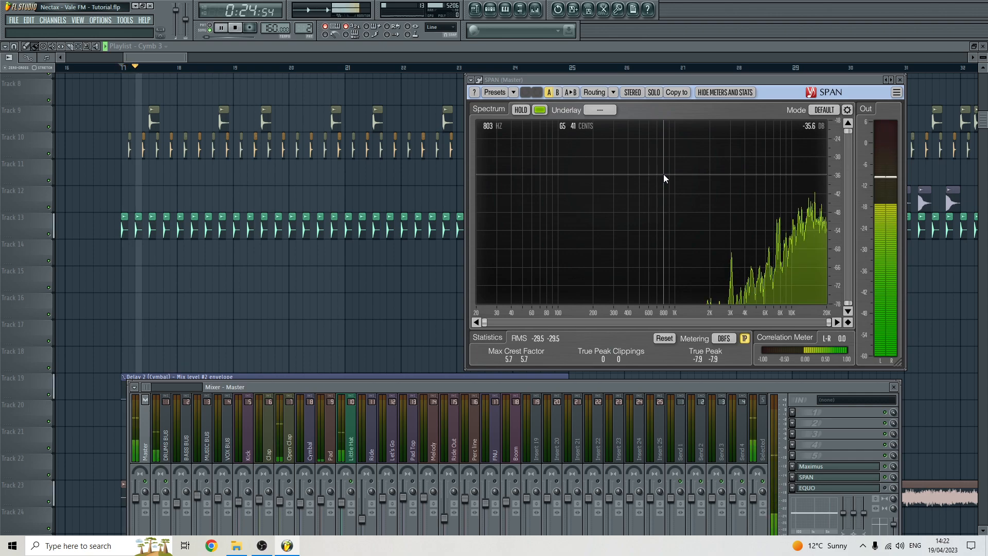
{"action": "key", "text": "space"}
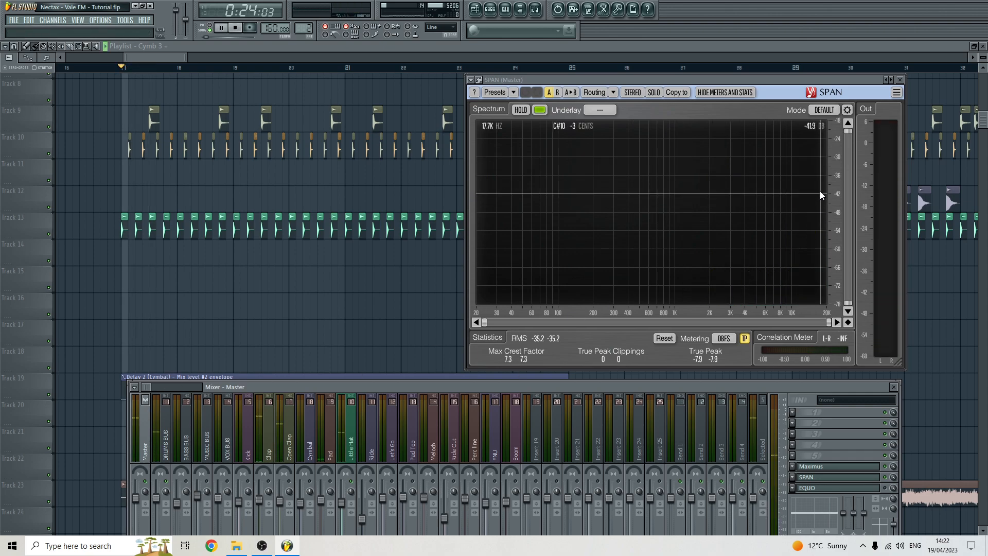
{"action": "key", "text": "space"}
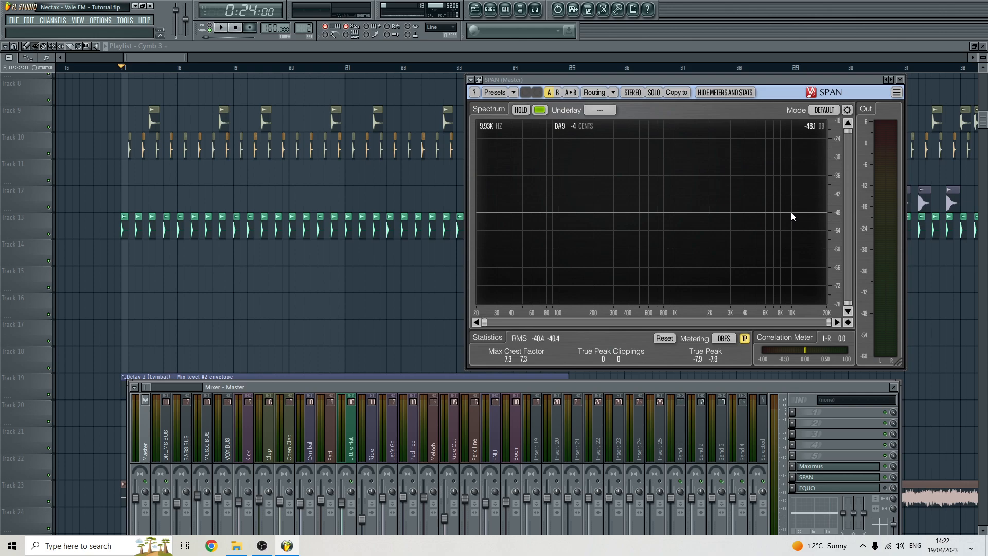
{"action": "key", "text": "space"}
{"action": "key", "text": "space"}
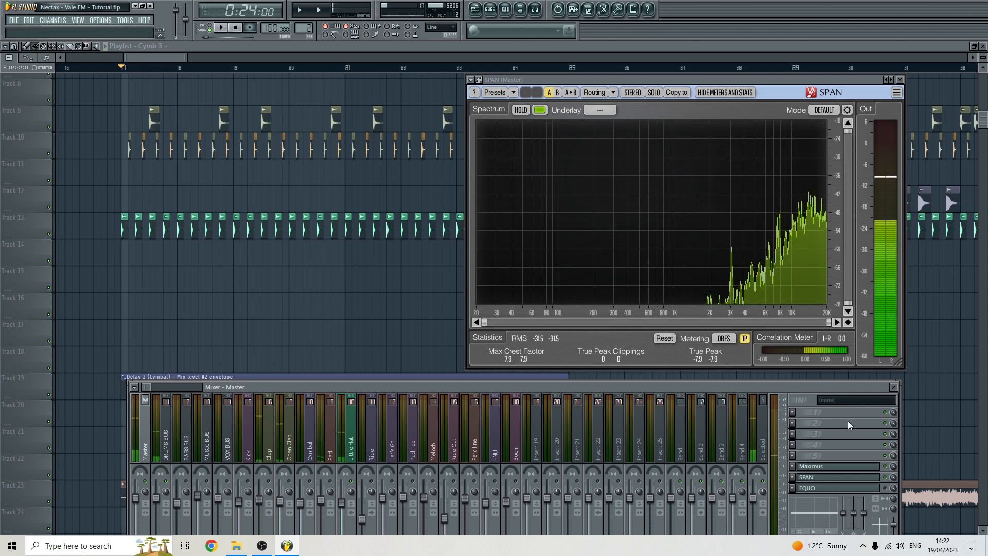
- Toggle the Master track's SPAN window and replay bar 17 several times to recheck the hat and clap spectrum
{"action": "left_click", "coordinate": [863, 479]}
{"action": "left_click", "coordinate": [863, 479]}
{"action": "key", "text": "space"}
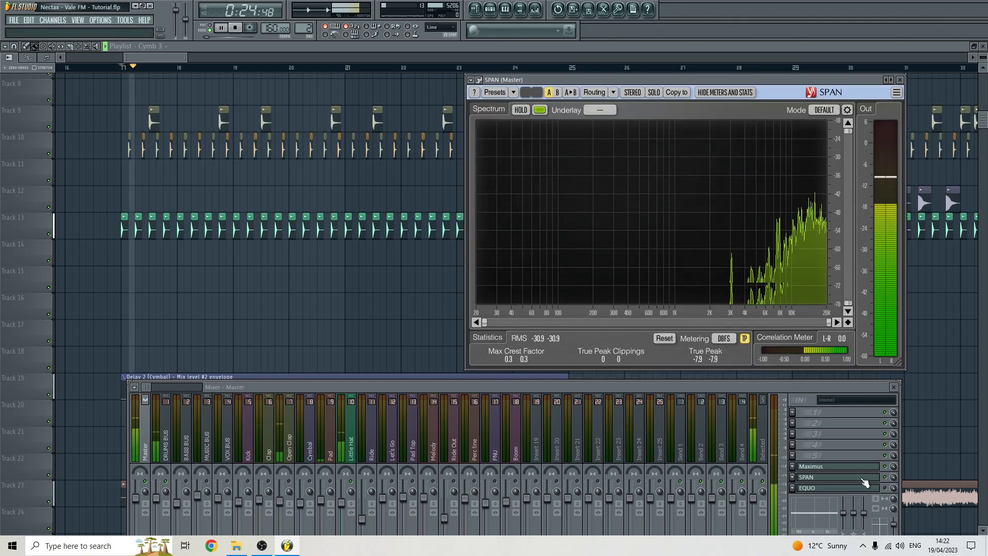
{"action": "key", "text": "space"}
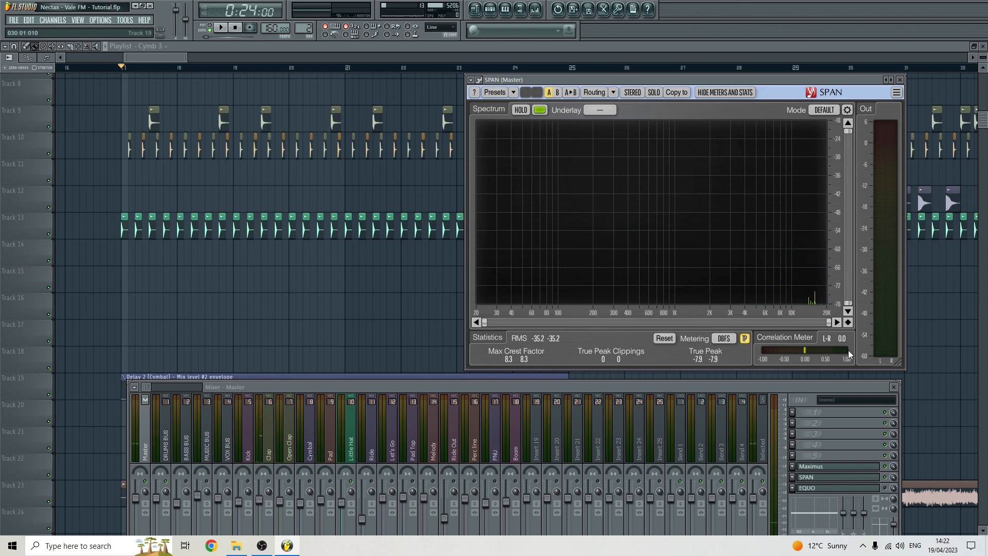
{"action": "key", "text": "space"}
{"action": "key", "text": "space"}
{"action": "key", "text": "space"}
{"action": "key", "text": "space"}
- Open the first Open Clap clip's channel settings on Track 10, check its mixer track and time-stretch controls, and audition bar 17
{"action": "double_click", "coordinate": [131, 149]}
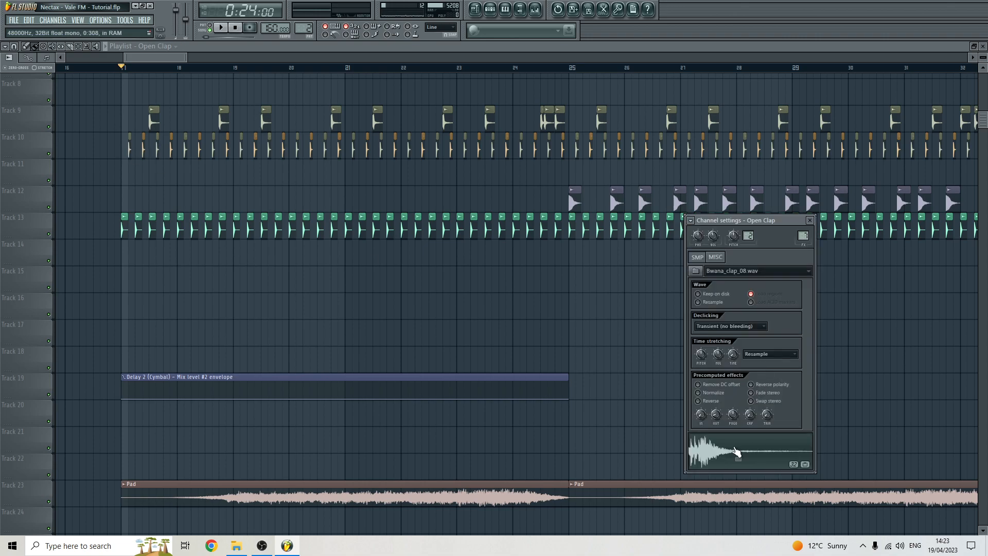
{"action": "left_click", "coordinate": [803, 235]}
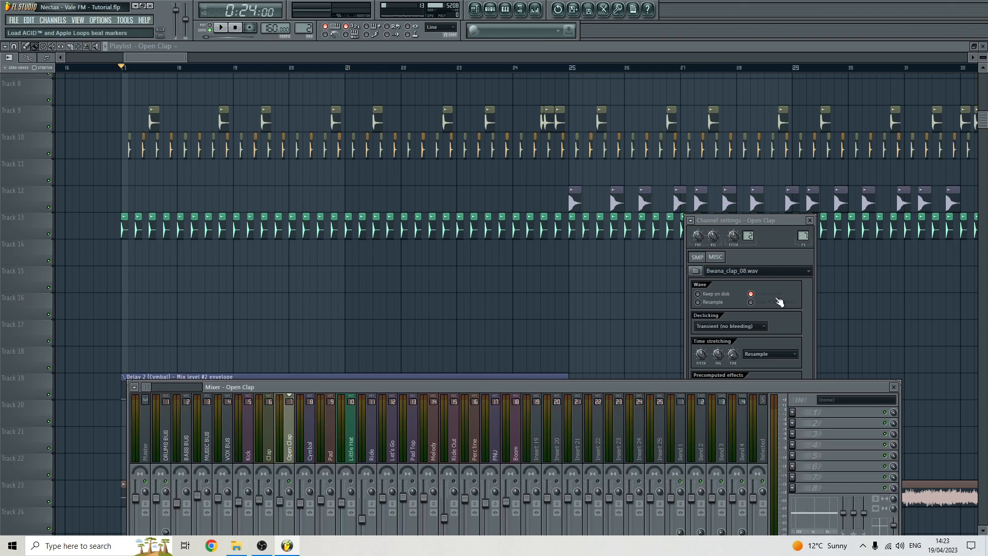
{"action": "left_click", "coordinate": [750, 224]}
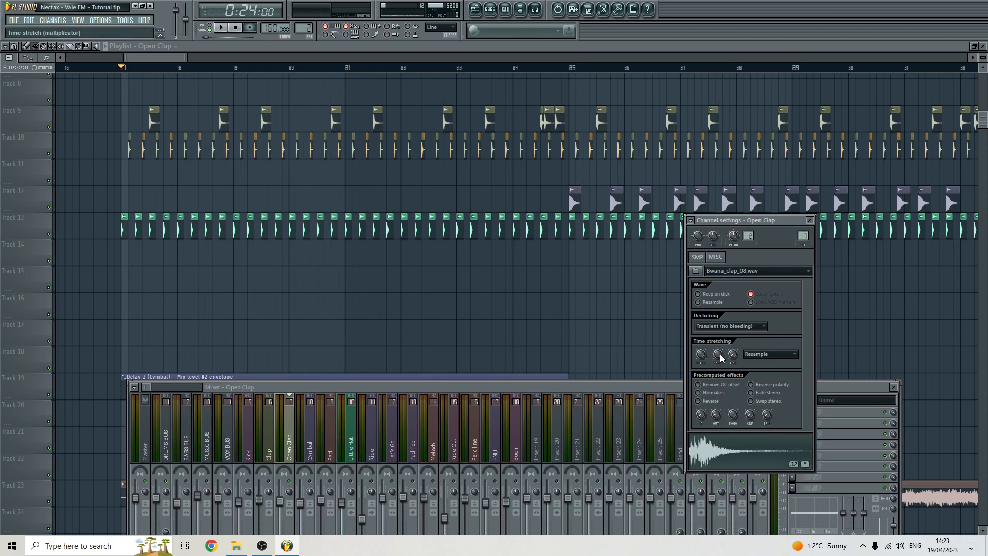
{"action": "key", "text": "space"}
{"action": "key", "text": "space"}
- Compare the channel settings of the Cymbal clip at bar 25 with those of the neighbouring Cymb 3 clip
{"action": "left_click", "coordinate": [572, 202]}
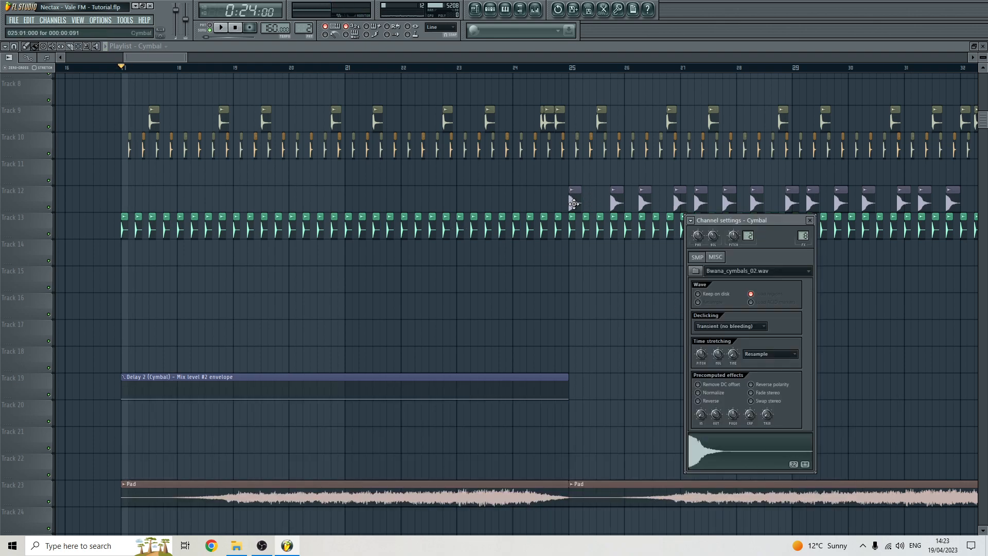
{"action": "left_click", "coordinate": [560, 232]}
{"action": "left_click", "coordinate": [576, 204]}
- Return to the Open Clap channel settings, show its mixer track, move the mixer window higher, and hide it
{"action": "left_click", "coordinate": [130, 151]}
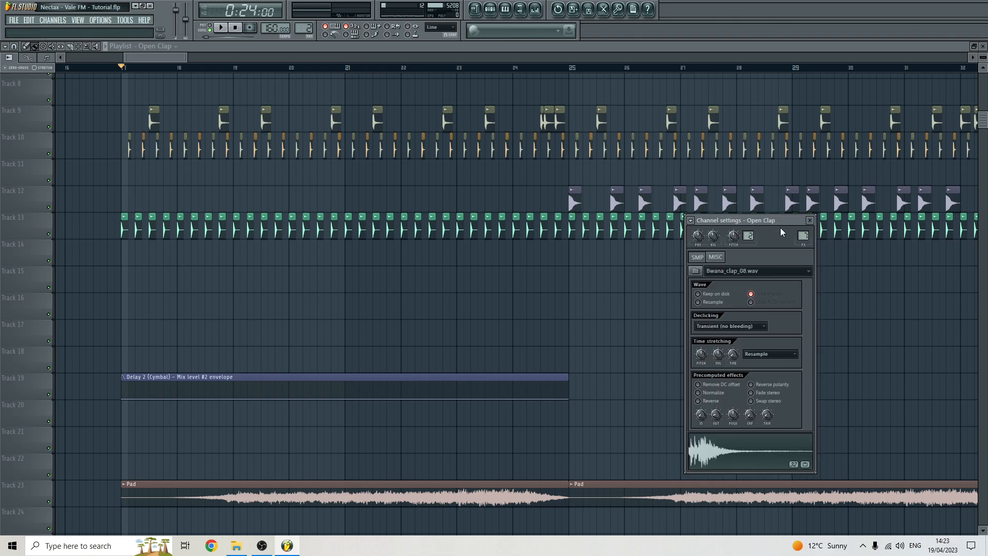
{"action": "double_click", "coordinate": [802, 235]}
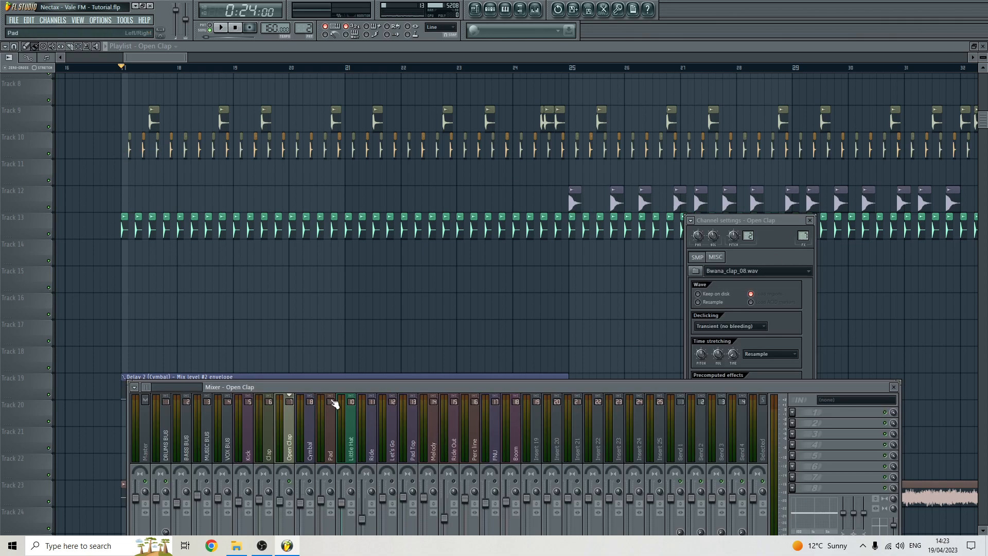
{"action": "left_click_drag", "start_coordinate": [332, 388], "coordinate": [291, 350]}
{"action": "left_click", "coordinate": [155, 59]}
- Compare the first two Track 10 clips after bar 17 up close and show the Open Clap mixer track
{"action": "scroll", "coordinate": [110, 195], "scroll_direction": "up", "scroll_amount": 5}
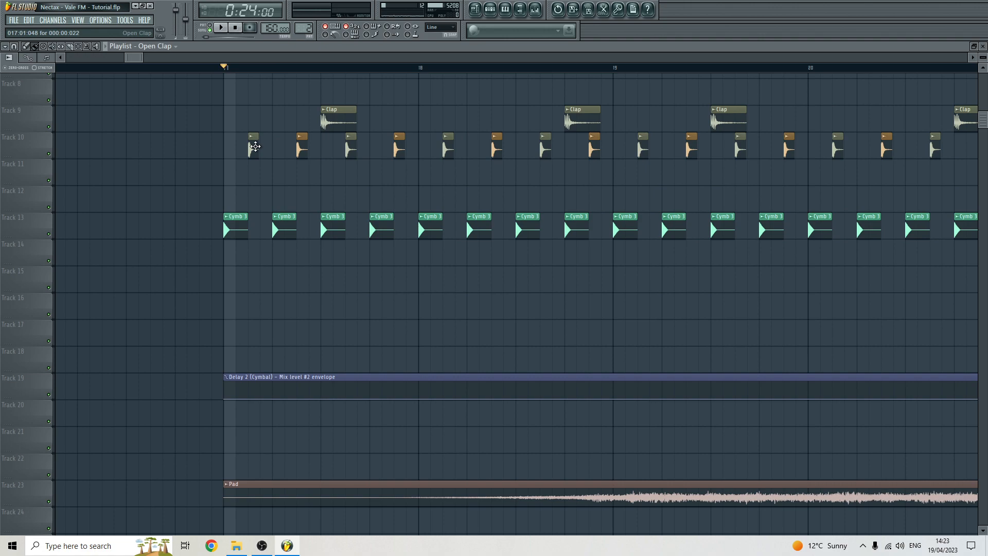
{"action": "double_click", "coordinate": [254, 140]}
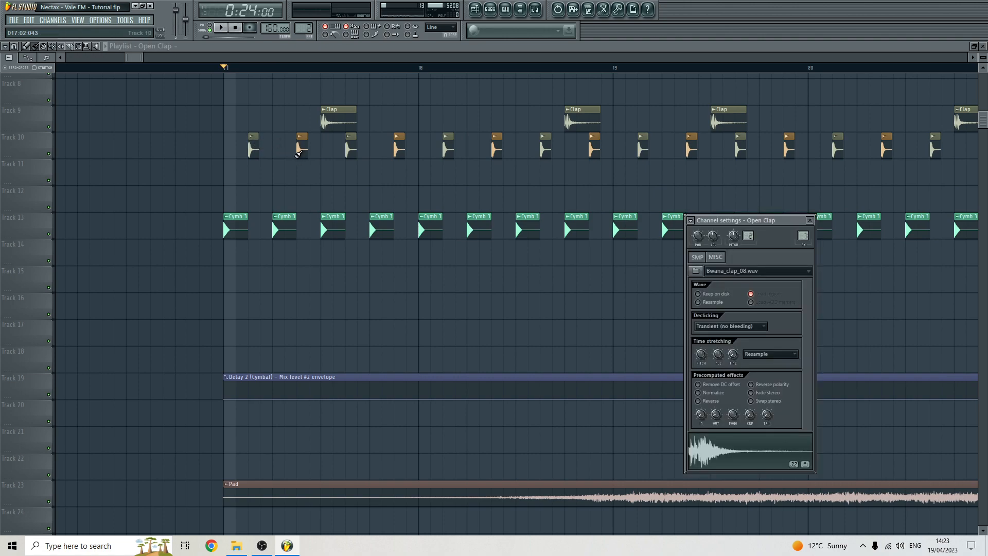
{"action": "double_click", "coordinate": [302, 152]}
{"action": "double_click", "coordinate": [255, 154]}
{"action": "left_click", "coordinate": [805, 237]}
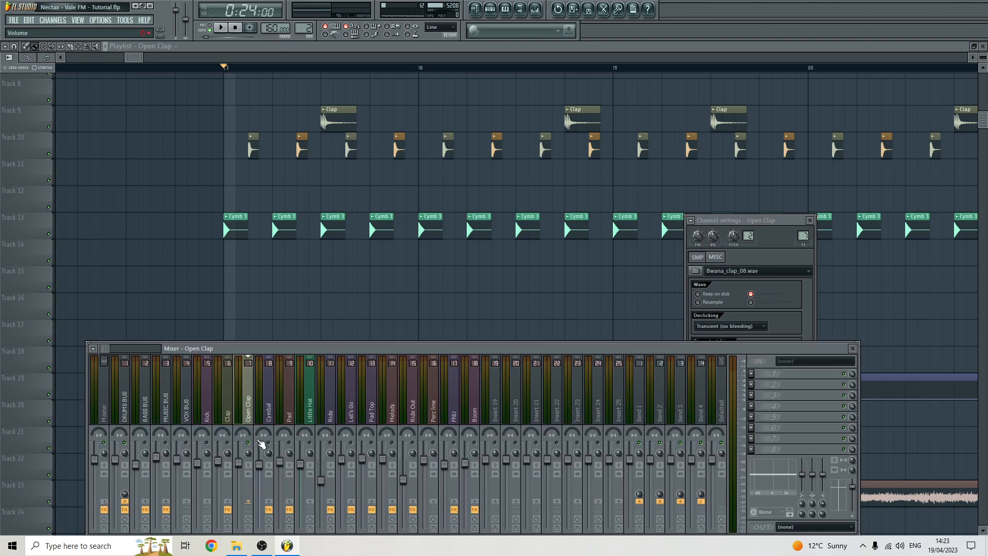
- Audition the Open Clap and Little Hat mixer tracks together from bar 17, restarting playback once
{"action": "key", "text": "space"}
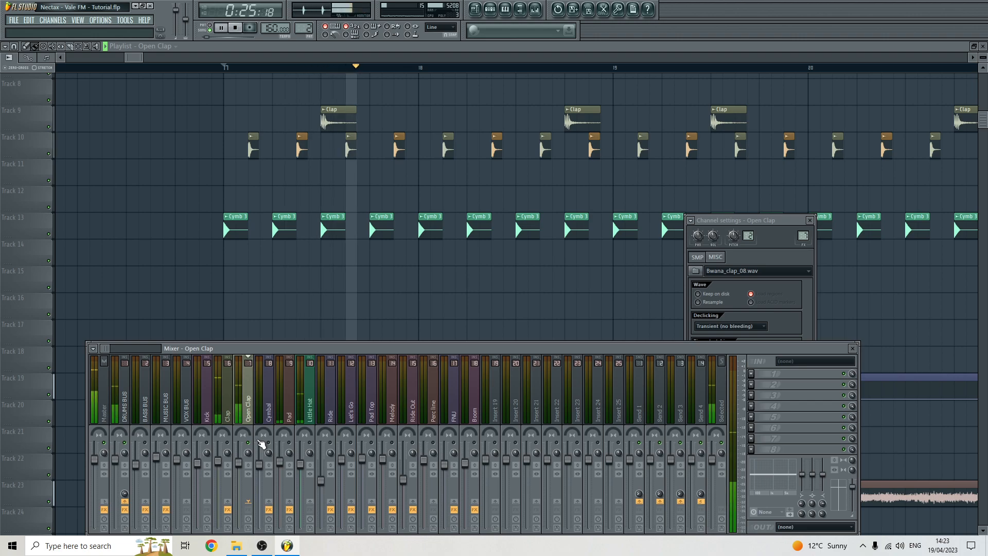
{"action": "key", "text": "space"}
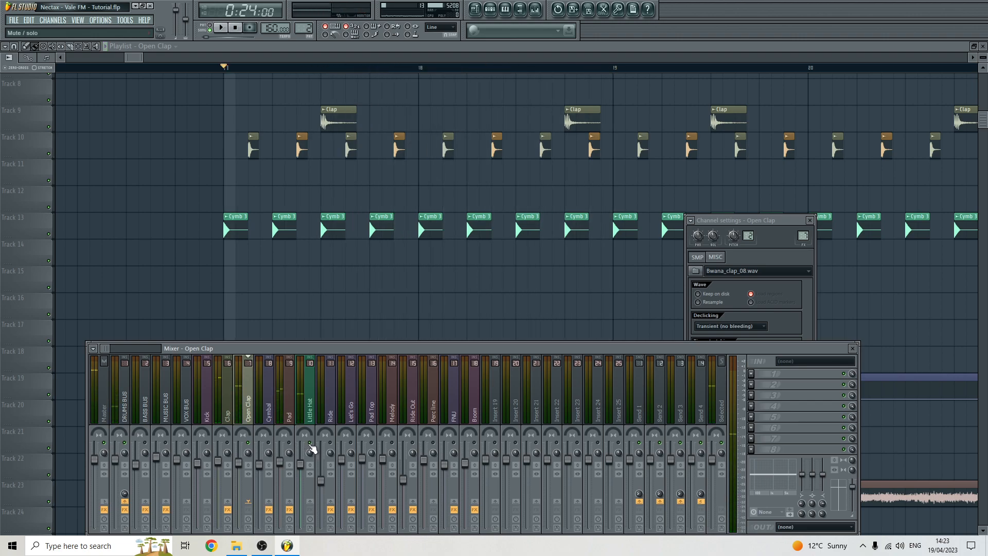
{"action": "key", "text": "space"}
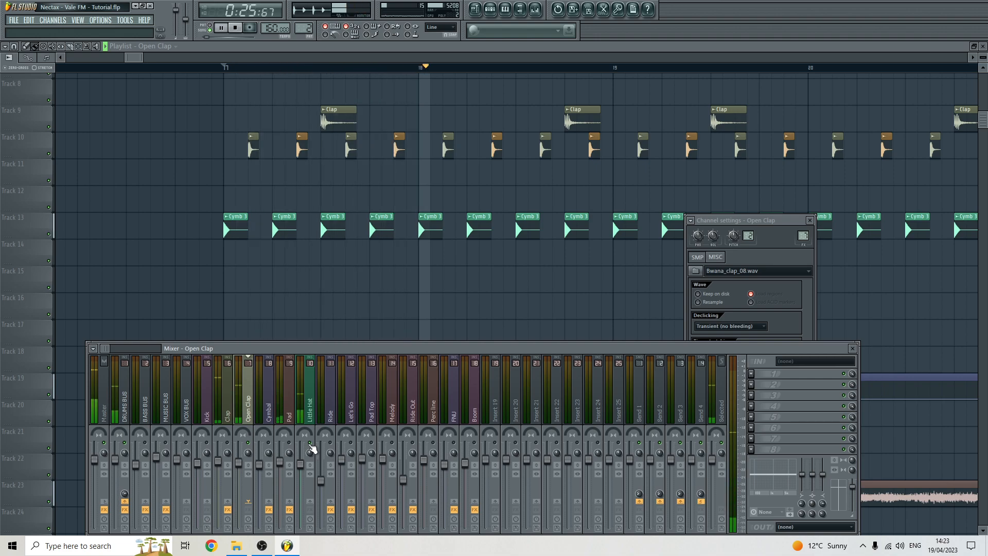
- Audition the drums from bar 17 again with the mixer levels showing, hide the mixer, and stop playback
{"action": "key", "text": "space"}
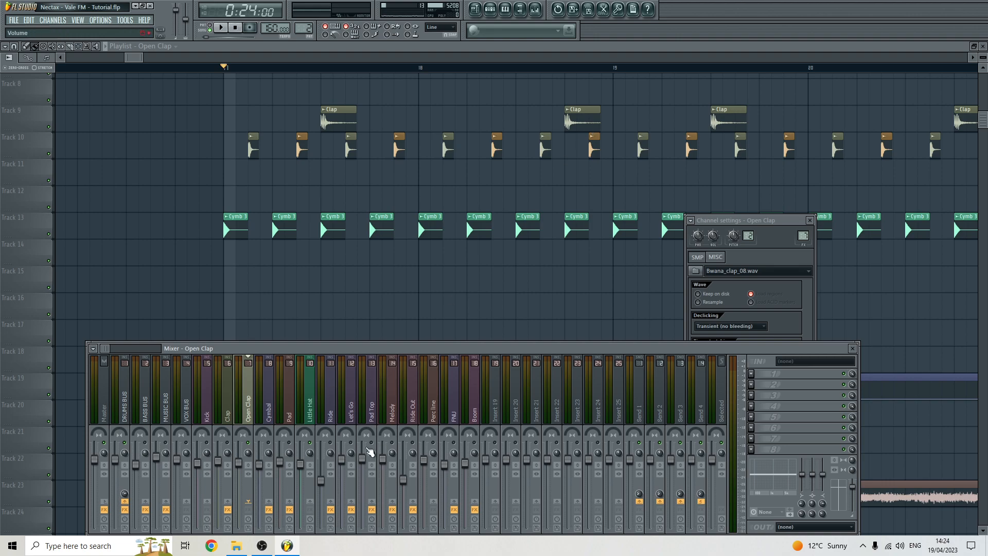
{"action": "key", "text": "space"}
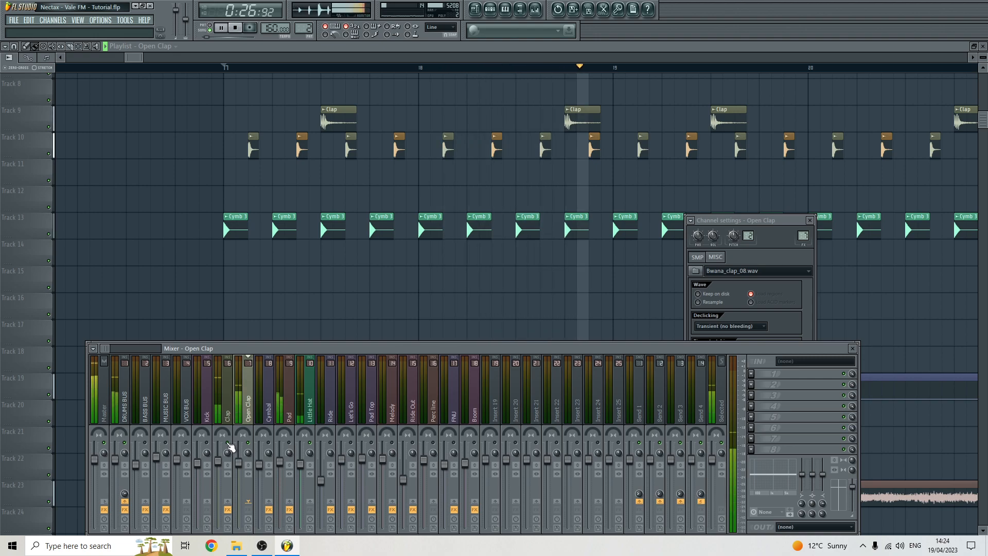
{"action": "key", "text": "F12"}
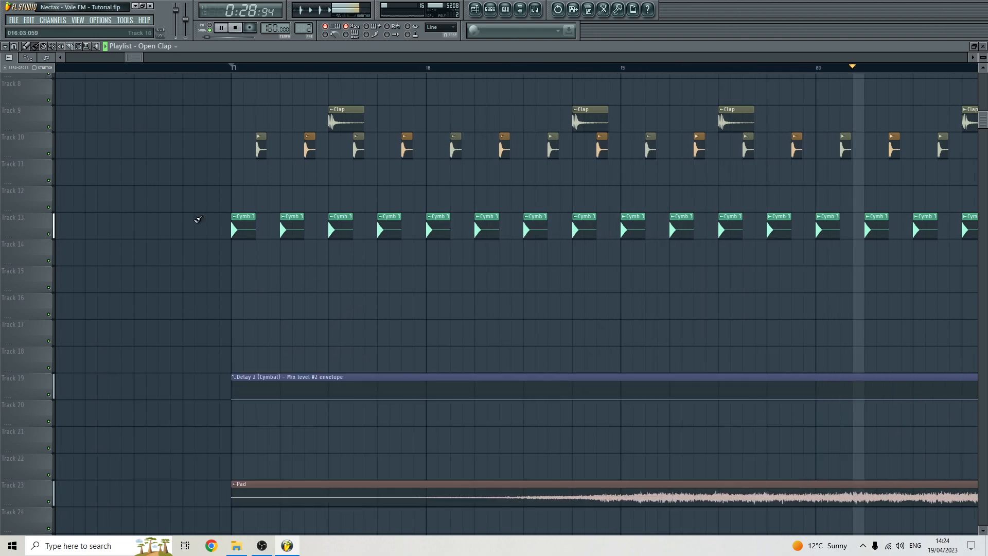
{"action": "scroll", "coordinate": [196, 196], "scroll_direction": "down", "scroll_amount": 5}
{"action": "key", "text": "space"}
- Audition the transition into bar 25, starting playback from bar 24
{"action": "left_click", "coordinate": [553, 67]}
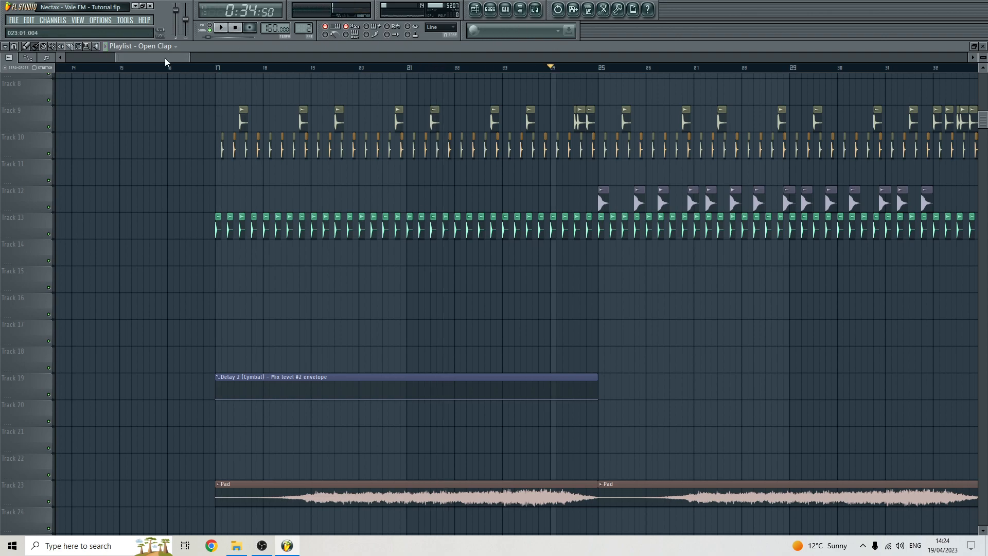
{"action": "left_click_drag", "start_coordinate": [165, 59], "coordinate": [174, 63]}
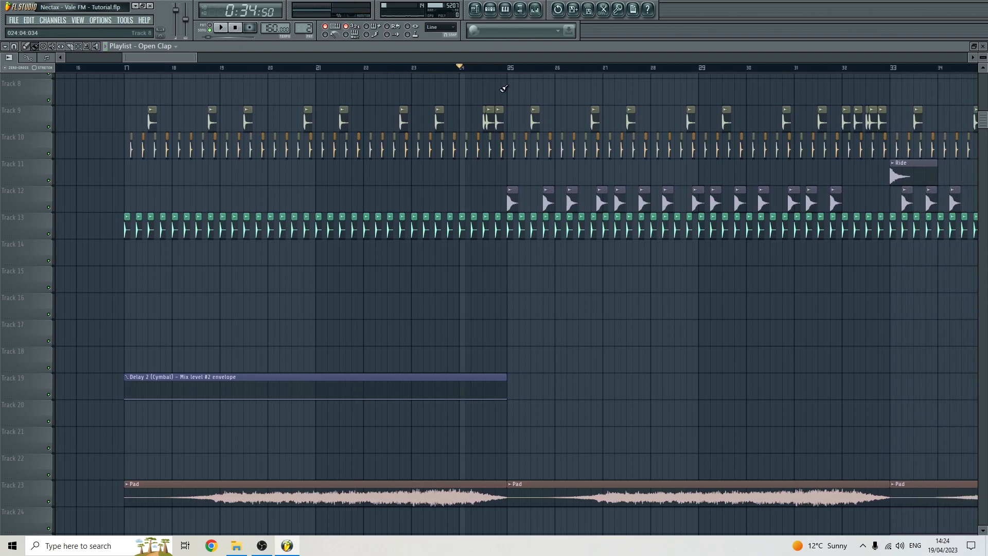
{"action": "key", "text": "space"}
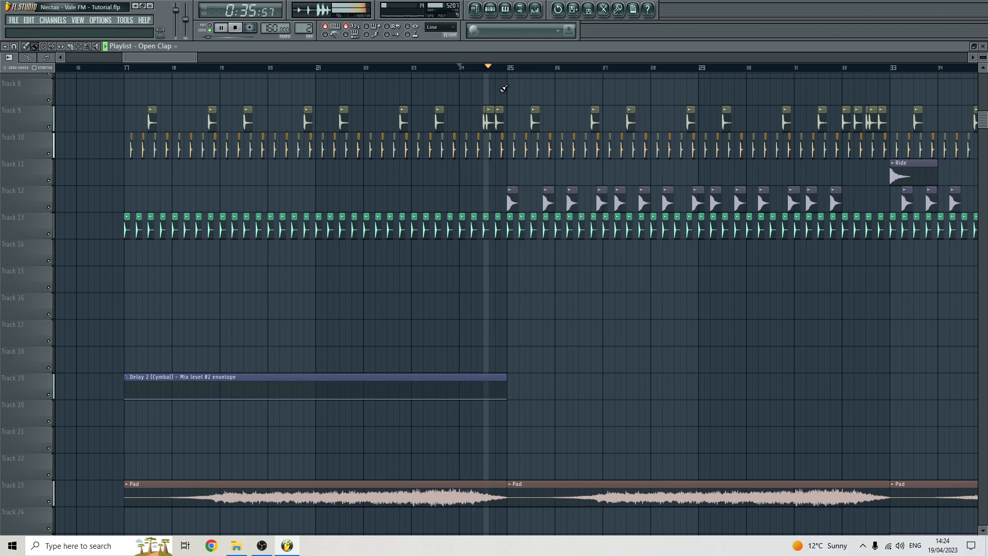
{"action": "key", "text": "space"}
- Return the song position to bar 17 and play from there with the mixer levels showing
{"action": "key", "text": "F9"}
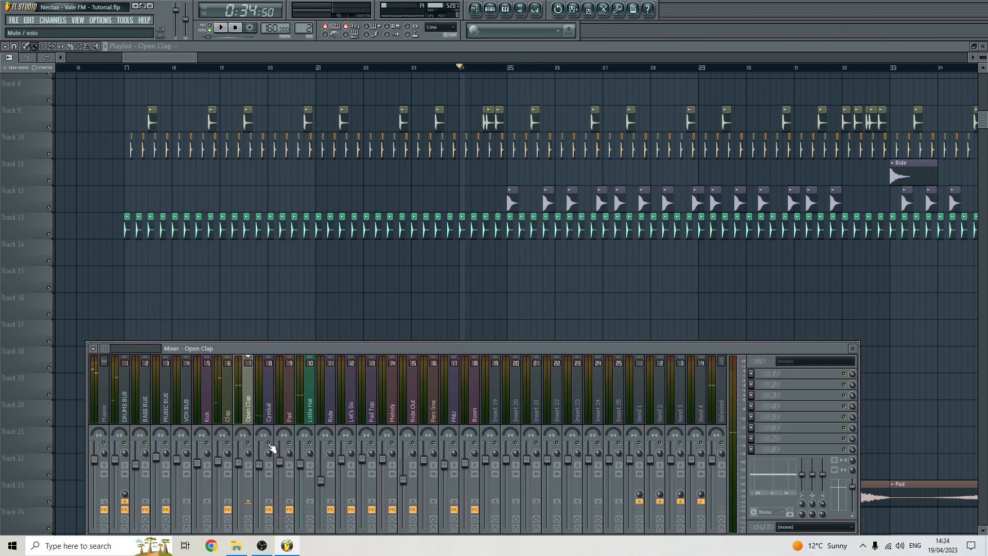
{"action": "left_click", "coordinate": [125, 68]}
{"action": "left_click", "coordinate": [538, 12]}
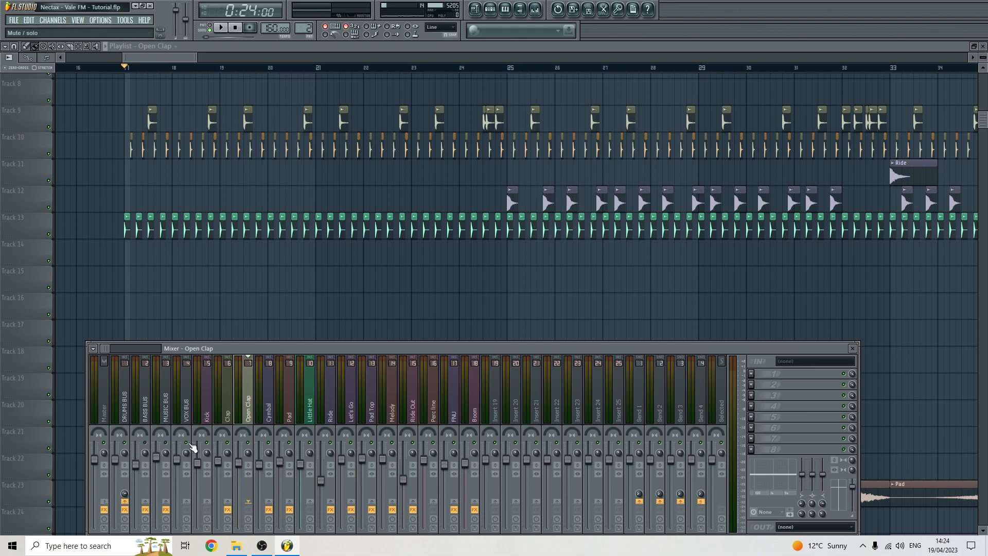
{"action": "key", "text": "space"}
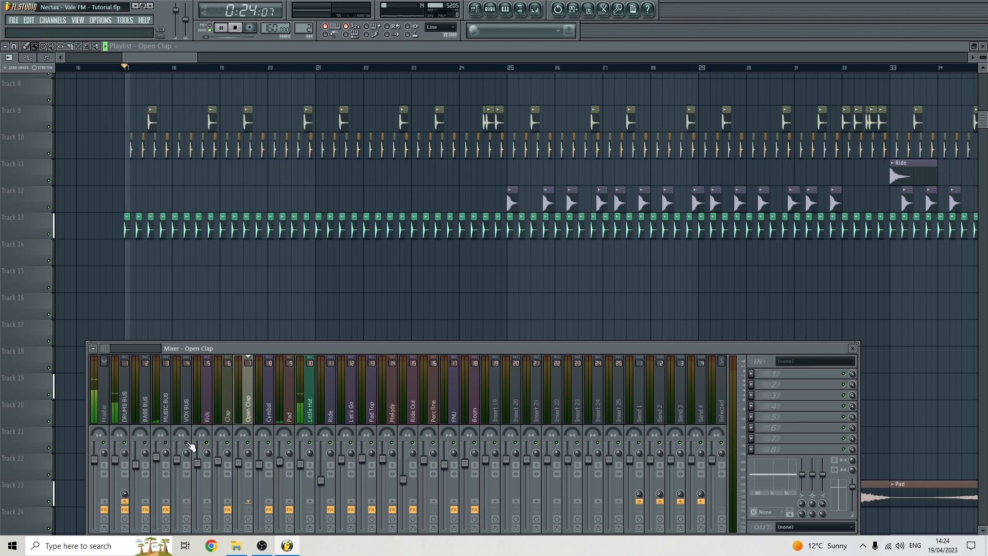
- Play from bar 24 and shift the first Cymbal clip on Track 12 about one beat later than bar 25
{"action": "left_click", "coordinate": [466, 67]}
{"action": "scroll", "coordinate": [466, 68], "scroll_direction": "down", "scroll_amount": 3}
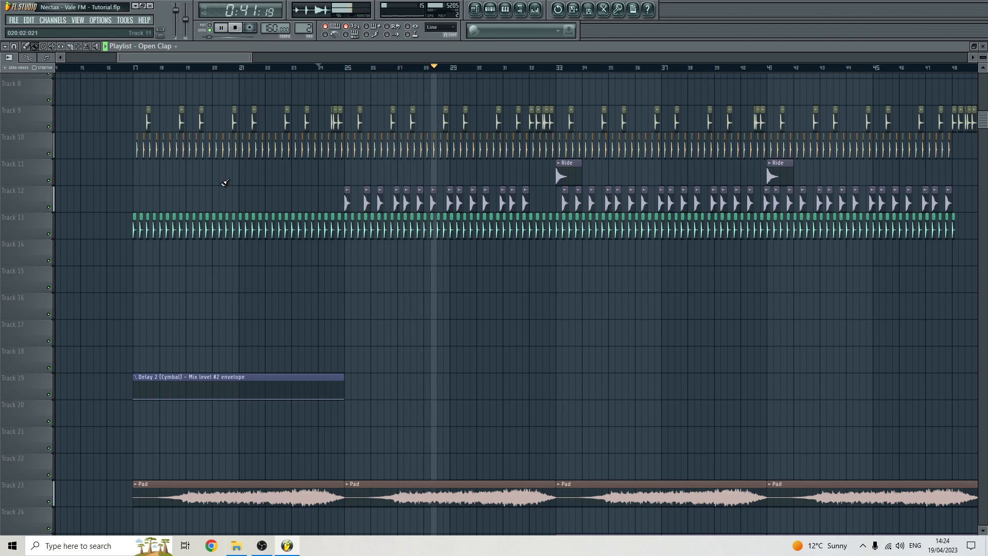
{"action": "key", "text": "space"}
{"action": "key", "text": "space"}
{"action": "left_click_drag", "start_coordinate": [349, 205], "coordinate": [356, 206]}
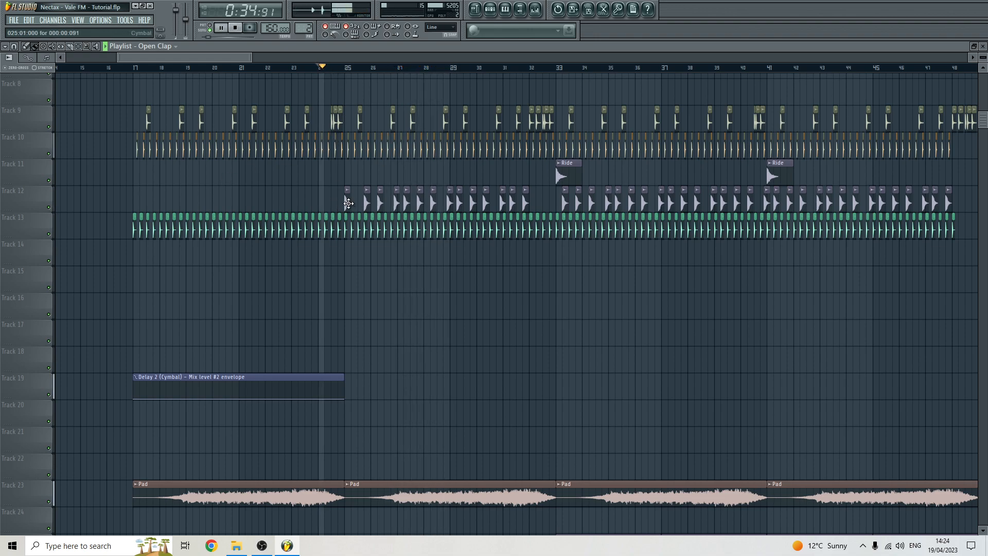
{"action": "key", "text": "space"}
- Audition the playlist from bar 31 into bar 33 with the Ride, Pad Top and Boom 2 clips in view
{"action": "left_click", "coordinate": [504, 67]}
{"action": "scroll", "coordinate": [528, 180], "scroll_direction": "up", "scroll_amount": 5}
{"action": "scroll", "coordinate": [528, 180], "scroll_direction": "down", "scroll_amount": 4}
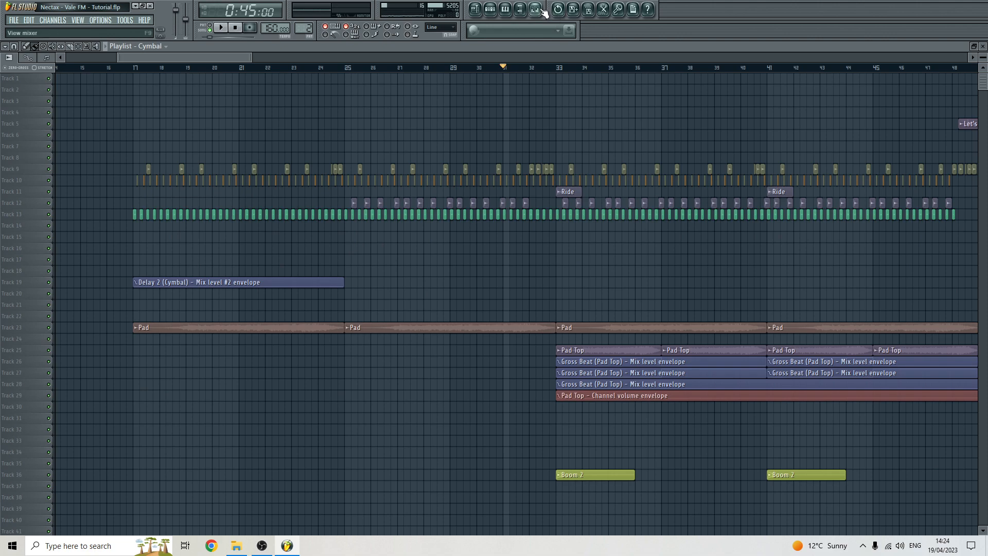
{"action": "left_click_drag", "start_coordinate": [231, 59], "coordinate": [244, 64]}
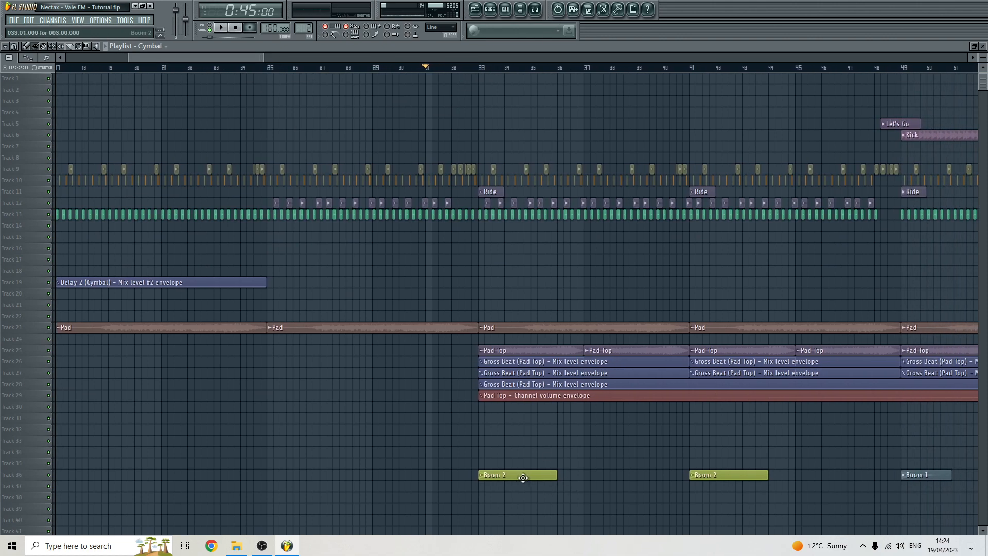
{"action": "key", "text": "space"}
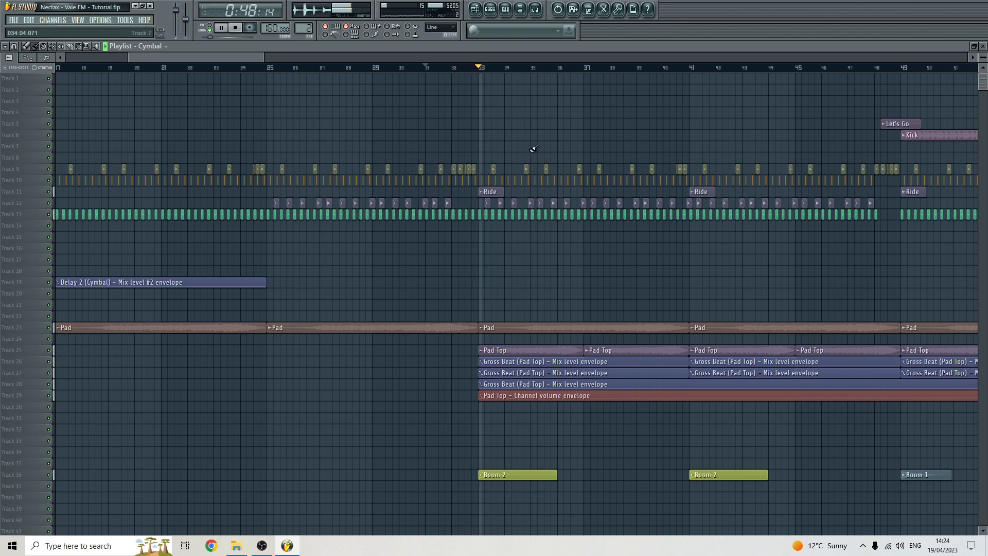
{"action": "key", "text": "space"}
- Replay from bar 31 after checking the mixer tracks, view more of the following arrangement, and stop playback
{"action": "left_click", "coordinate": [538, 10]}
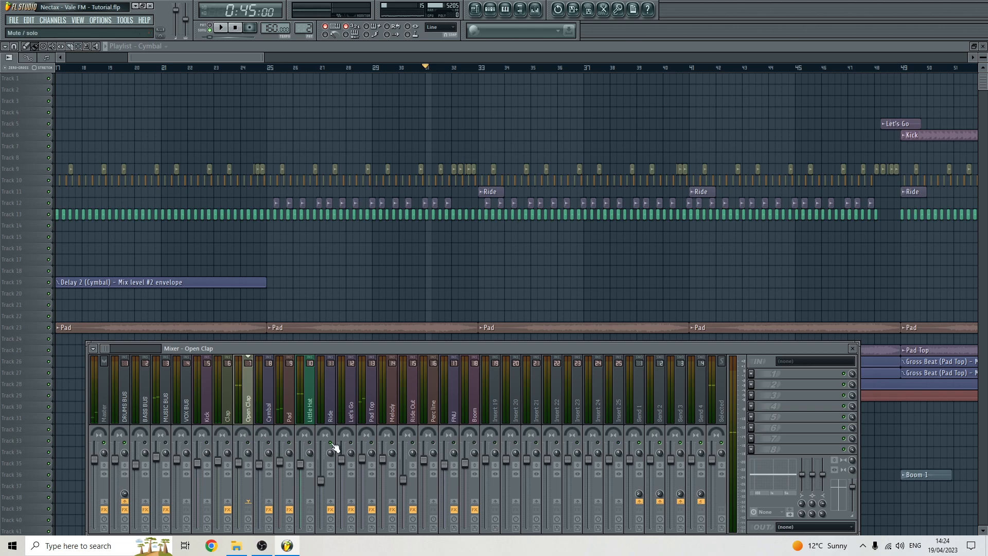
{"action": "key", "text": "space"}
{"action": "left_click", "coordinate": [241, 58]}
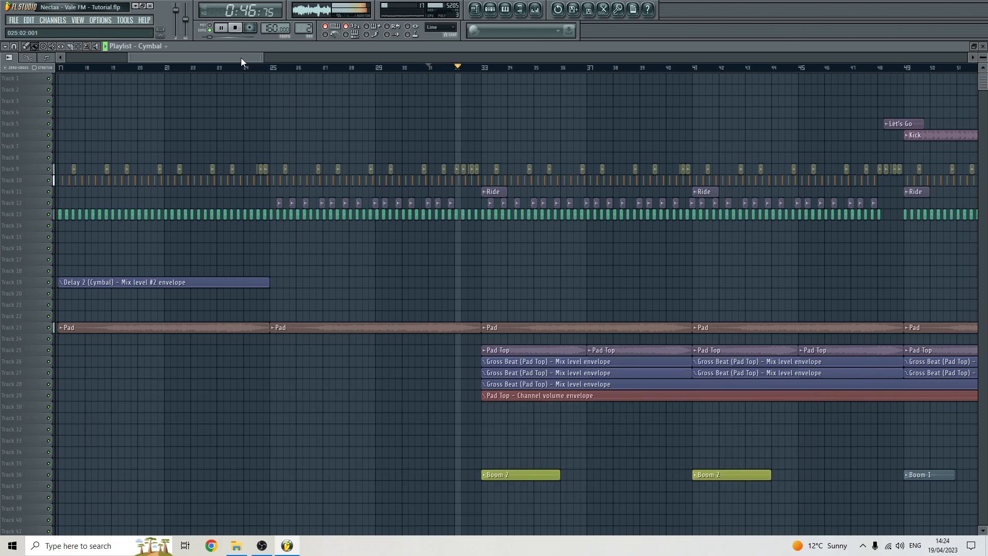
{"action": "scroll", "coordinate": [201, 188], "scroll_direction": "down", "scroll_amount": 3}
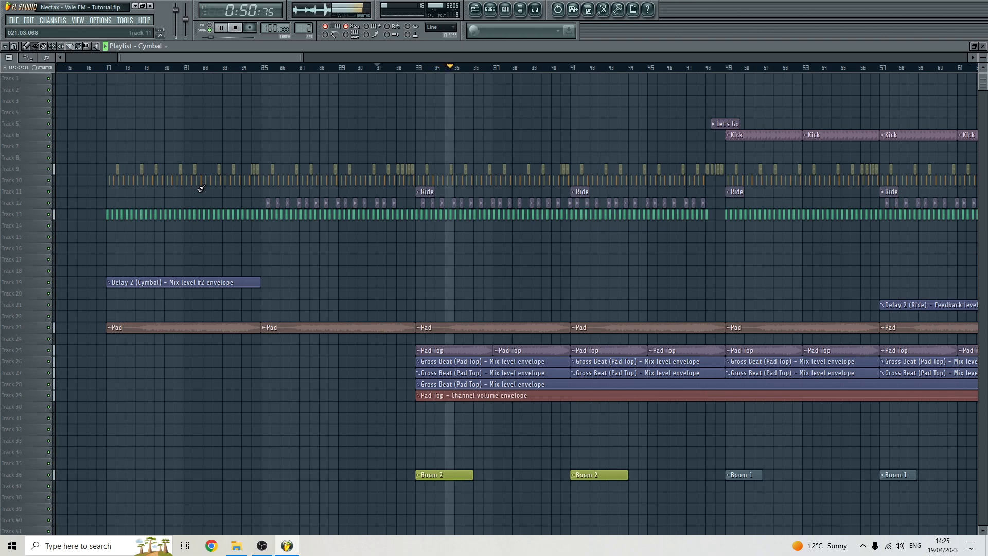
{"action": "left_click", "coordinate": [236, 29]}
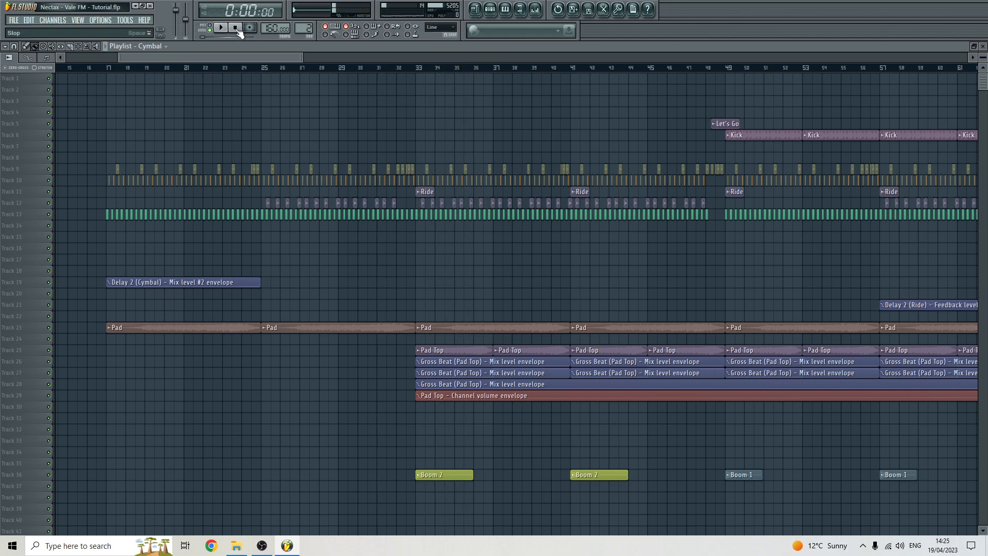
- Show the effects on the Clap mixer track and audition the section from bar 17
{"action": "left_click_drag", "start_coordinate": [255, 58], "coordinate": [250, 59]}
{"action": "left_click", "coordinate": [136, 67]}
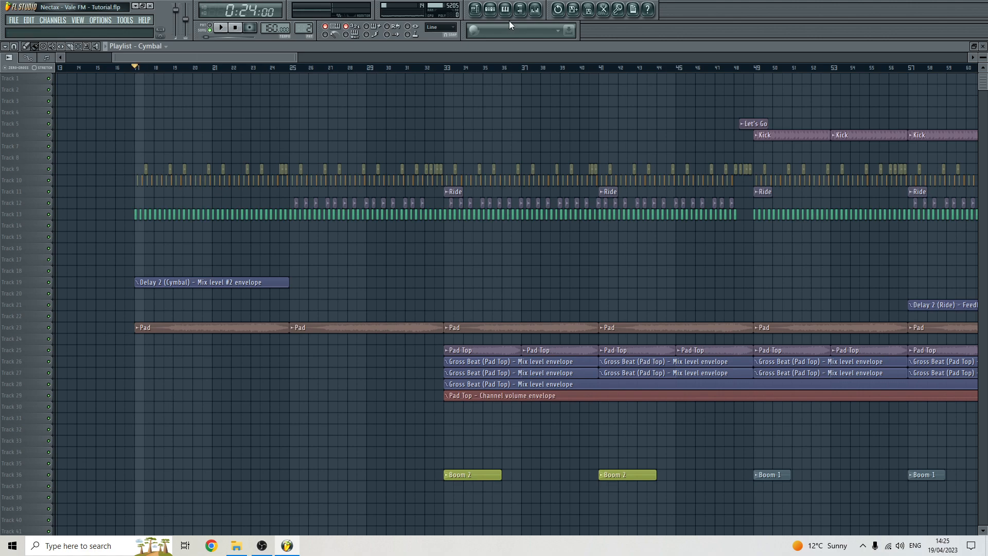
{"action": "left_click", "coordinate": [535, 9]}
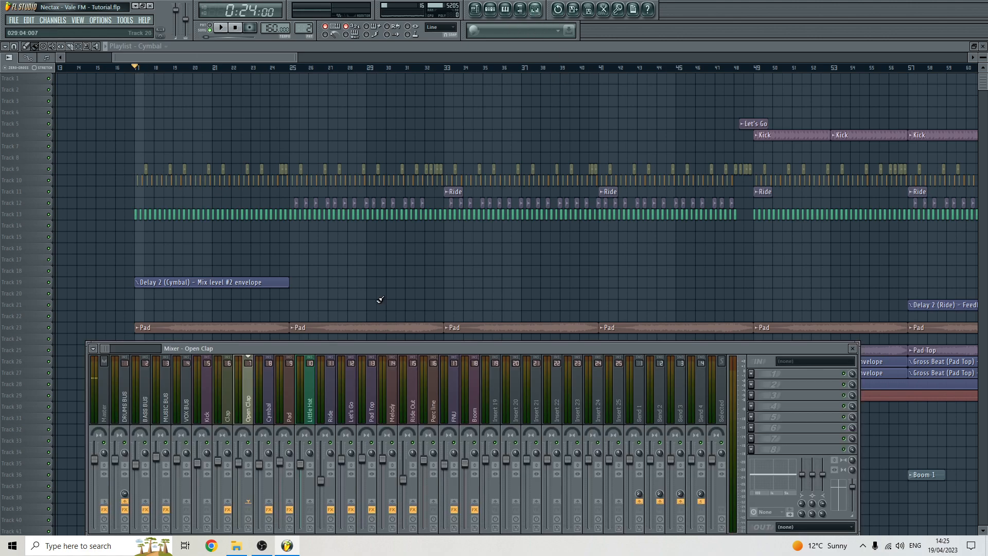
{"action": "left_click", "coordinate": [231, 404]}
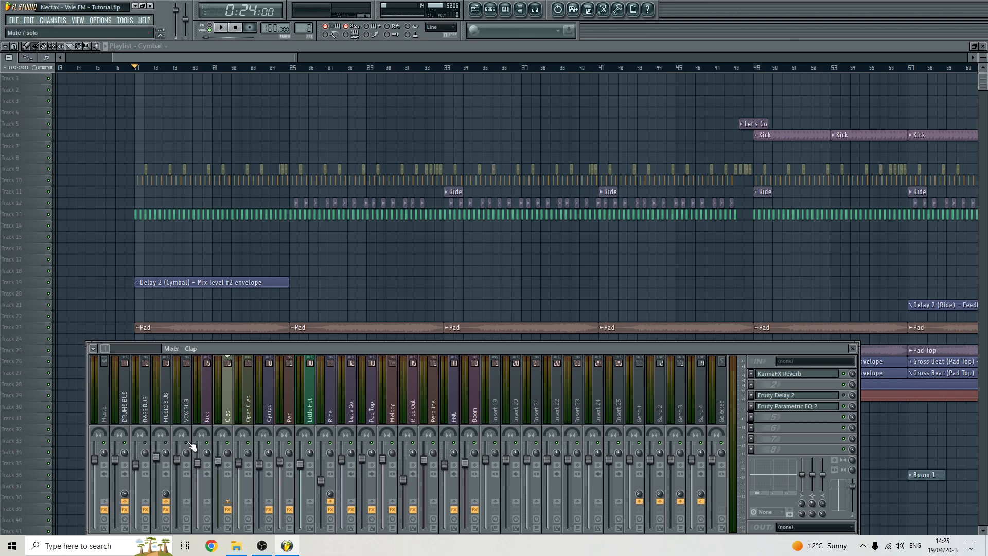
{"action": "key", "text": "space"}
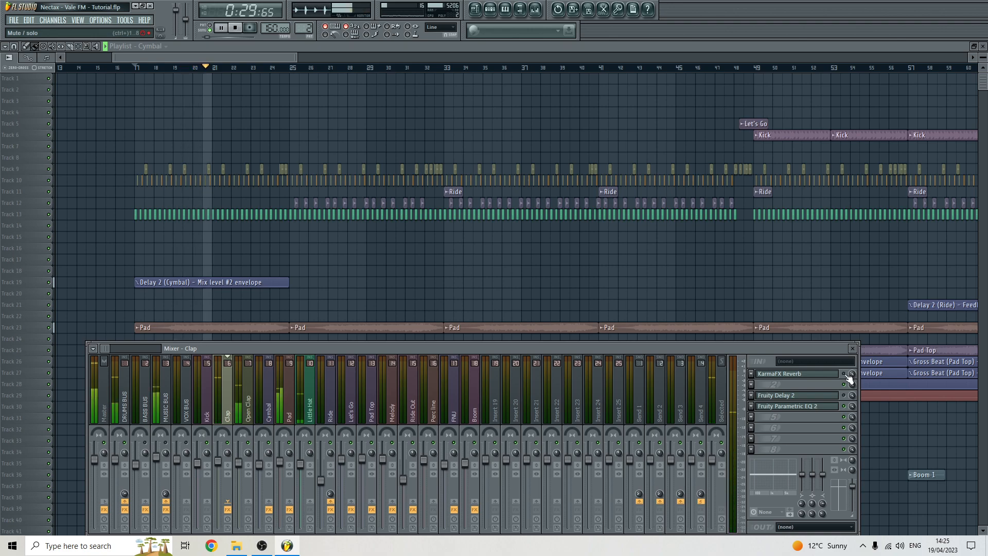
{"action": "key", "text": "space"}
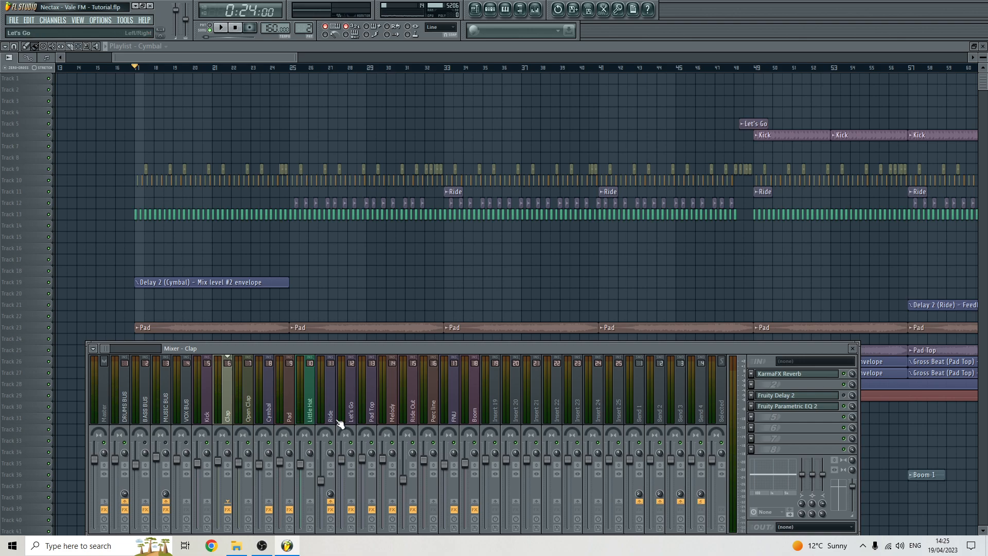
- Compare the Open Clap and Little Hat mixer tracks, and move the mixer window lower to uncover the playlist
{"action": "left_click", "coordinate": [249, 410]}
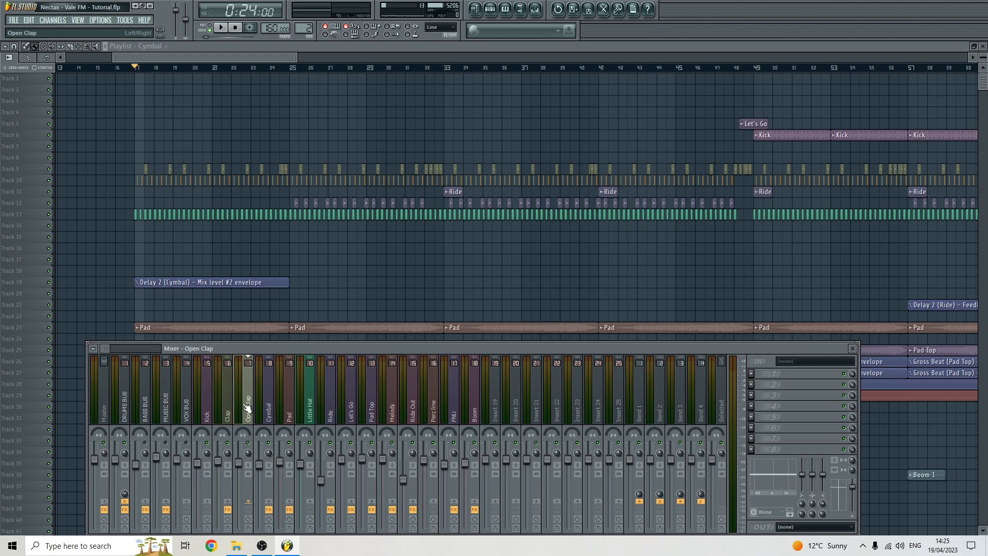
{"action": "left_click", "coordinate": [317, 408]}
{"action": "left_click", "coordinate": [249, 407]}
{"action": "left_click_drag", "start_coordinate": [307, 351], "coordinate": [349, 418]}
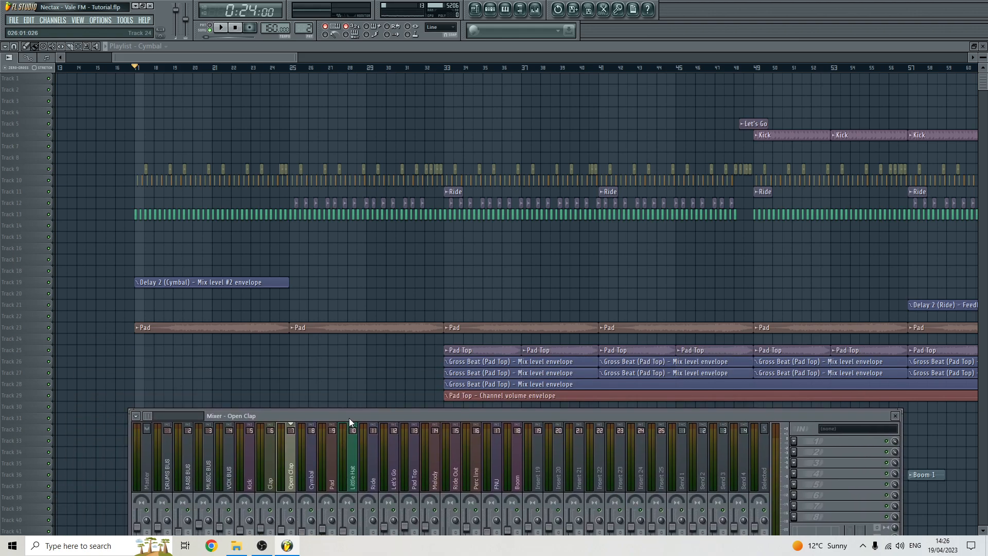
- Audition the section from bar 17 twice and show the effects on the Pad mixer track
{"action": "key", "text": "space"}
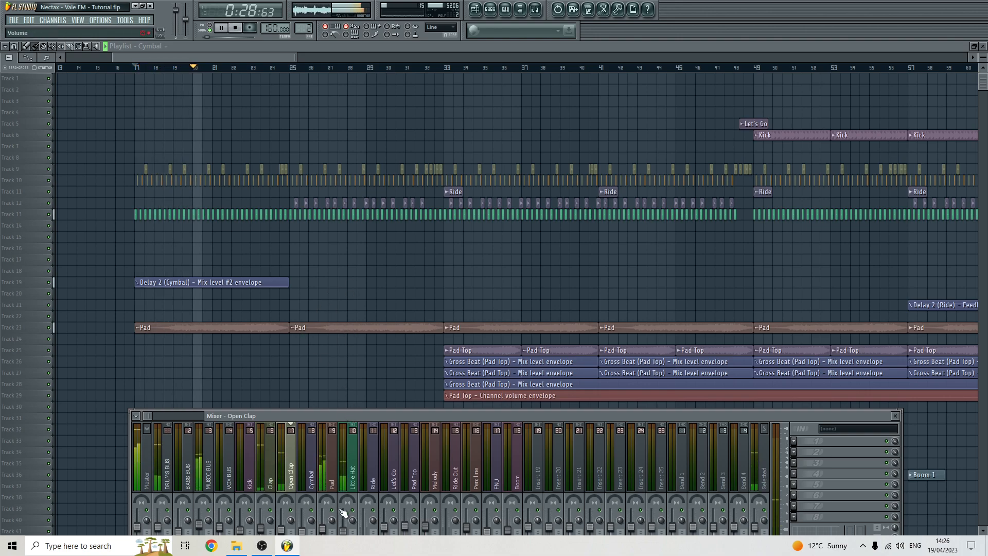
{"action": "left_click", "coordinate": [334, 476]}
{"action": "key", "text": "space"}
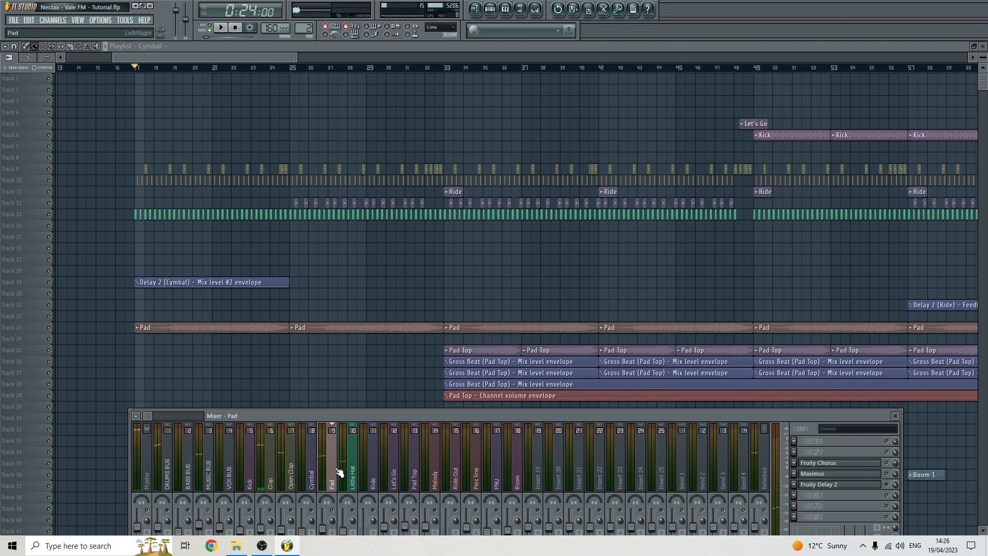
{"action": "mouse_move", "coordinate": [347, 415]}
{"action": "left_mouse_down"}
{"action": "mouse_move", "coordinate": [305, 452]}
{"action": "mouse_move", "coordinate": [332, 411]}
{"action": "mouse_move", "coordinate": [345, 409]}
{"action": "mouse_move", "coordinate": [330, 423]}
{"action": "mouse_move", "coordinate": [348, 424]}
{"action": "mouse_move", "coordinate": [348, 409]}
{"action": "left_mouse_up"}
{"action": "key", "text": "space"}
{"action": "key", "text": "space"}
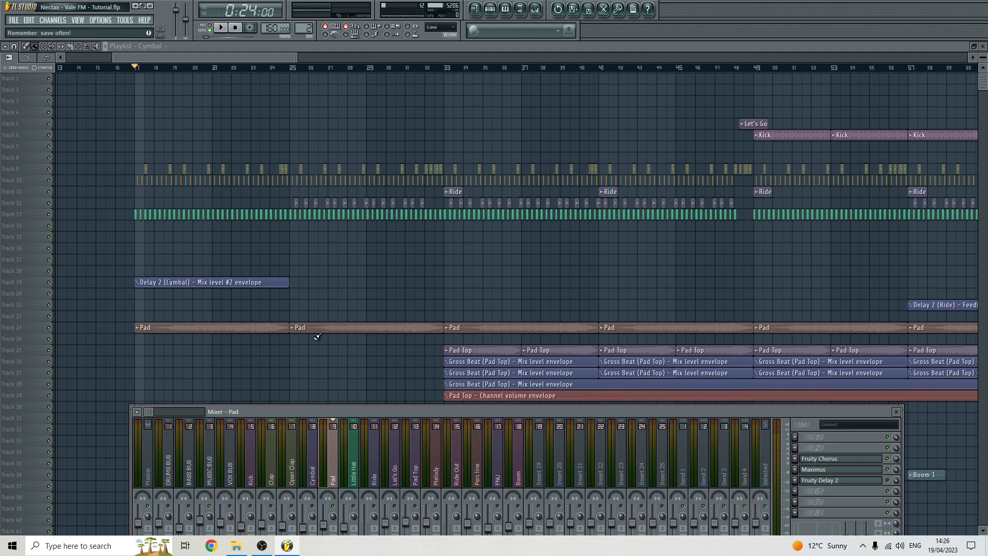
- Enlarge the playlist tracks, select the Pad clip at bar 17, and audition it with its mixer track showing
{"action": "left_click", "coordinate": [260, 47]}
{"action": "scroll", "coordinate": [192, 356], "scroll_direction": "up", "scroll_amount": 5}
{"action": "scroll", "coordinate": [192, 356], "scroll_direction": "down", "scroll_amount": 2}
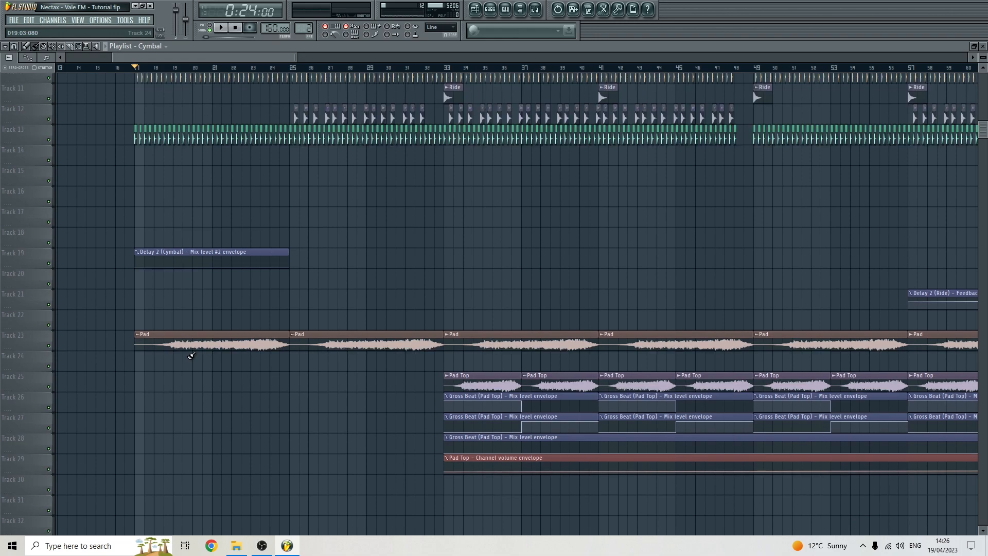
{"action": "double_click", "coordinate": [196, 341]}
{"action": "key", "text": "space"}
{"action": "left_click", "coordinate": [270, 55]}
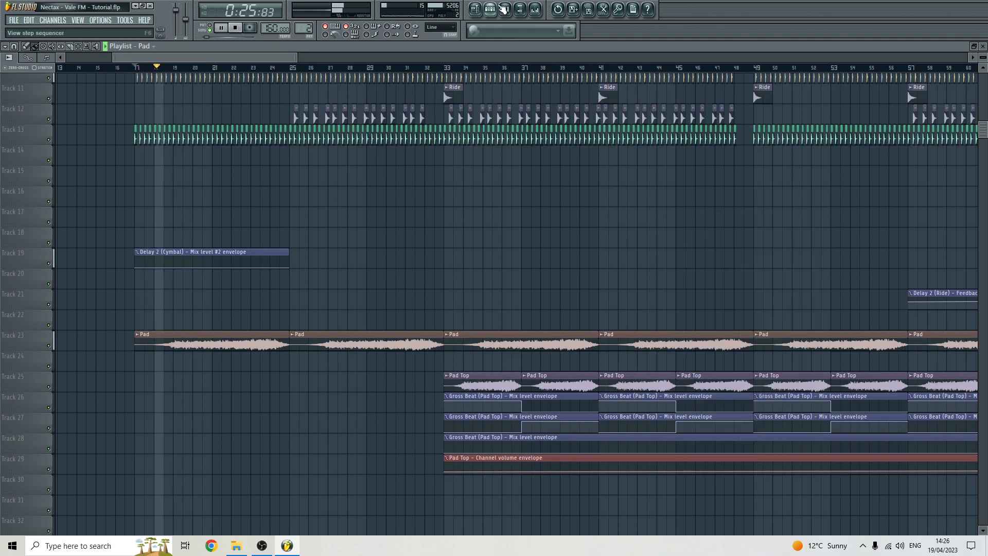
{"action": "left_click", "coordinate": [520, 9]}
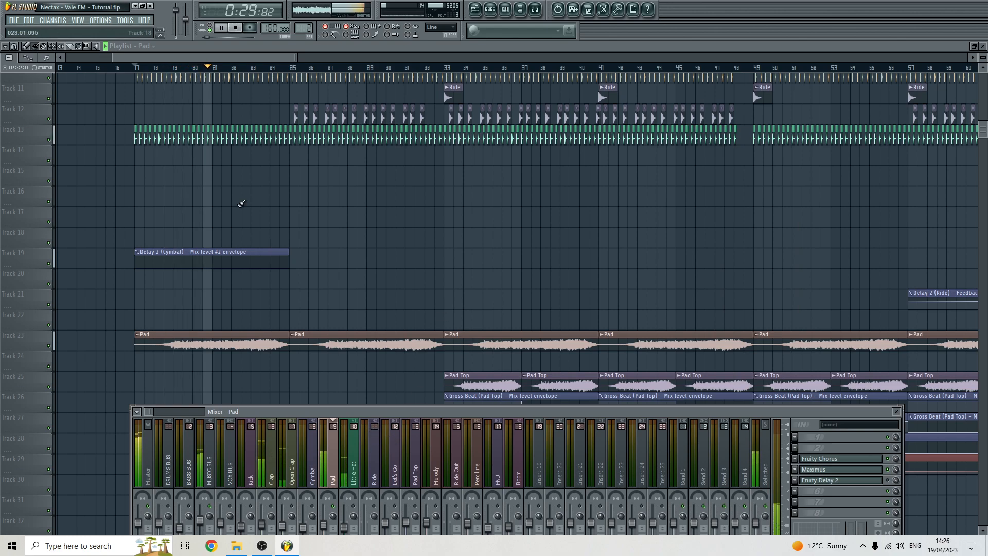
{"action": "key", "text": "space"}
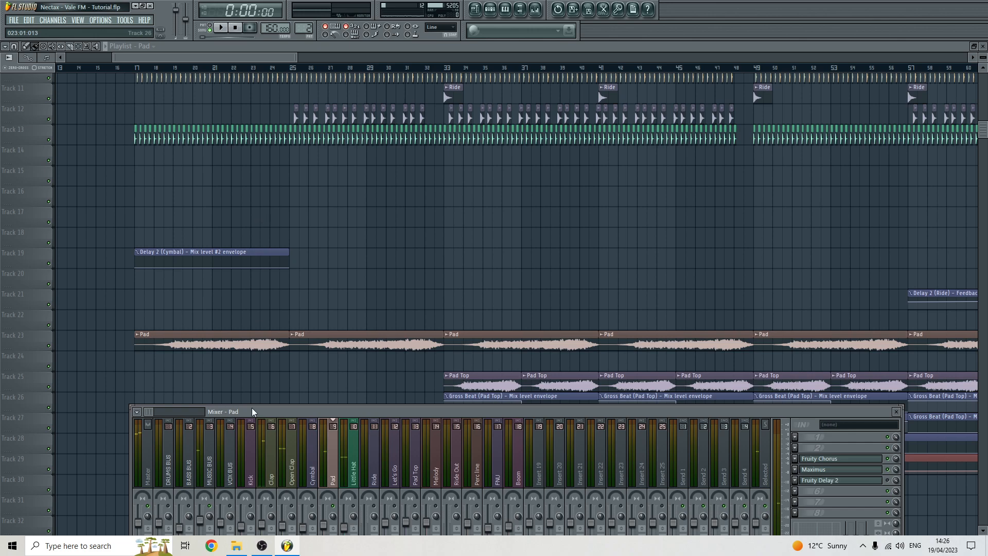
- Set the song position back to bar 17 and restart playback with the Pad mixer track showing
{"action": "left_click", "coordinate": [140, 72]}
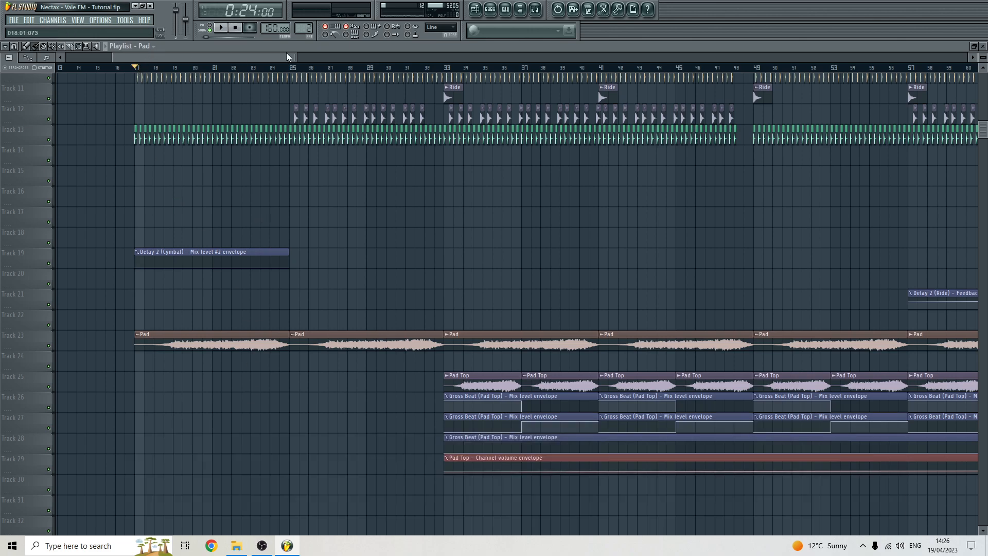
{"action": "left_click", "coordinate": [536, 8]}
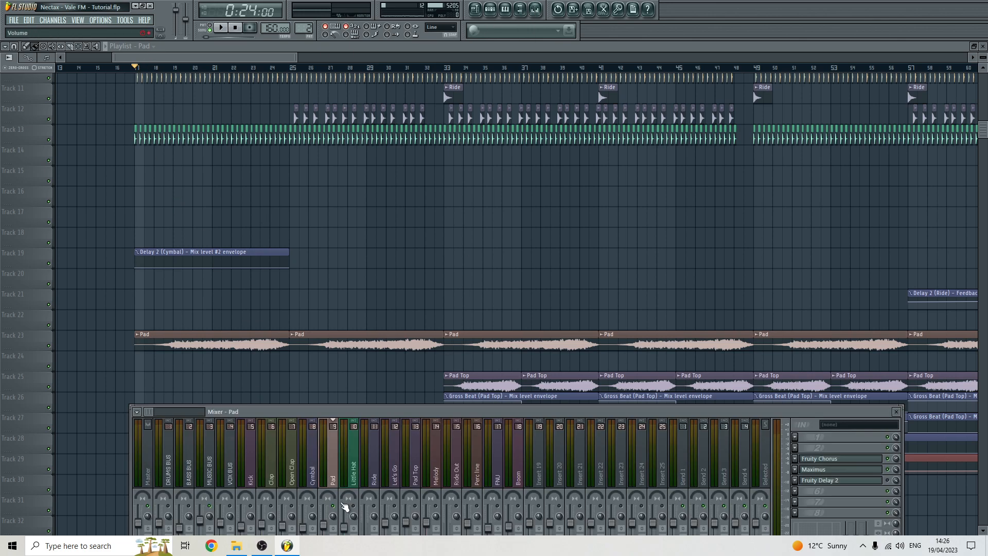
{"action": "key", "text": "space"}
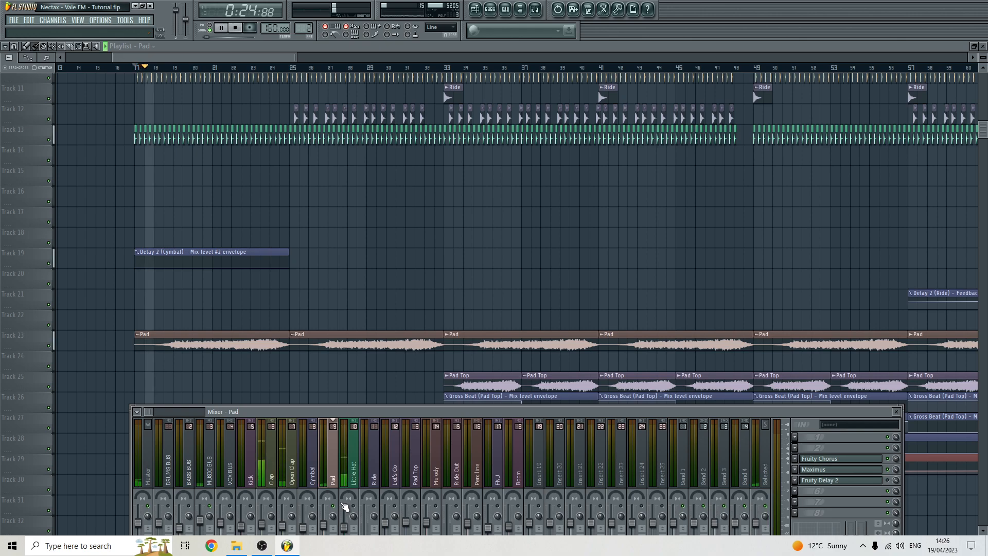
- Stop playback, set the song position to bar 21, and bring the playlist in front of the mixer
{"action": "key", "text": "space"}
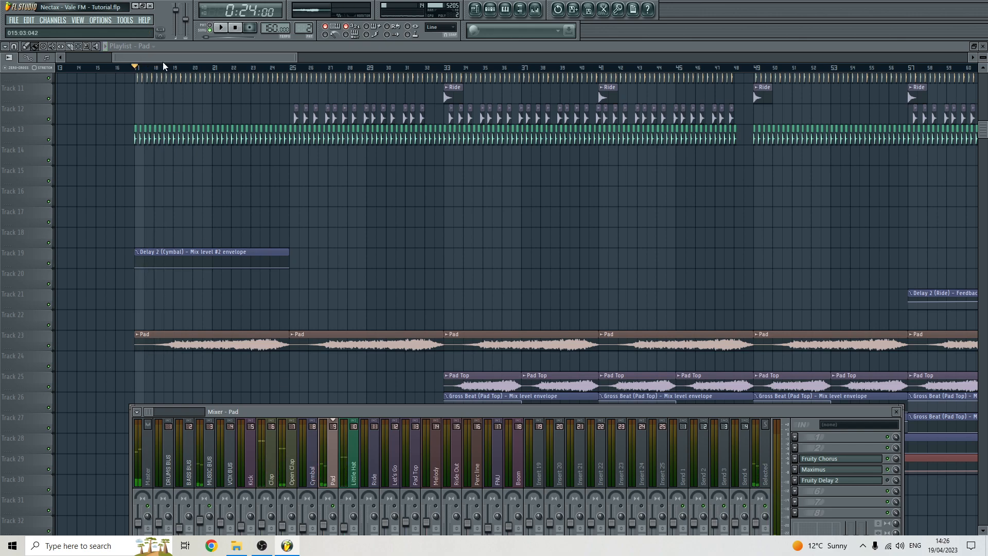
{"action": "left_click", "coordinate": [257, 71]}
{"action": "left_click", "coordinate": [214, 72]}
{"action": "left_click", "coordinate": [535, 9]}
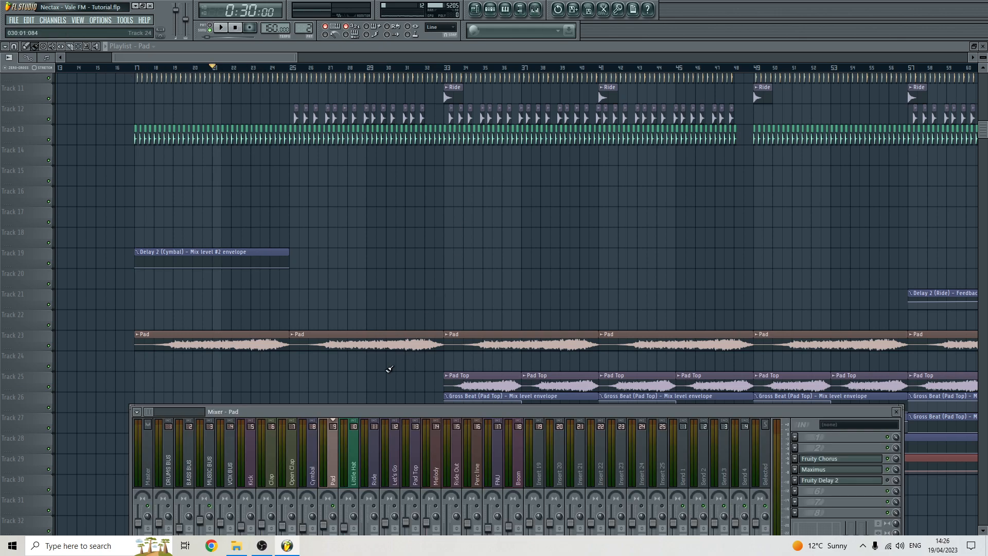
{"action": "left_click", "coordinate": [276, 56]}
- Select the row of Pad clips on track 23 and view their placement across the whole arrangement
{"action": "scroll", "coordinate": [265, 274], "scroll_direction": "down", "scroll_amount": 6}
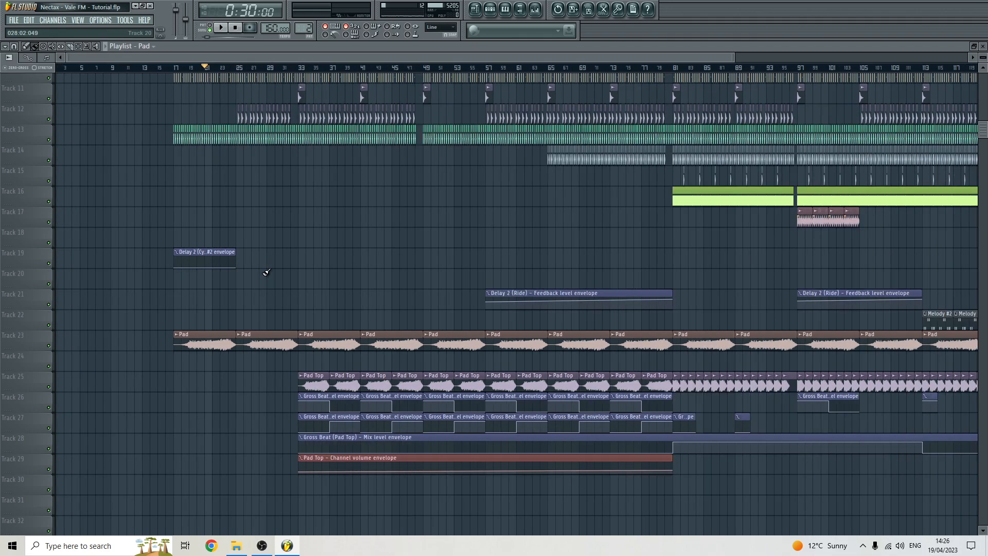
{"action": "scroll", "coordinate": [263, 275], "scroll_direction": "down", "scroll_amount": 4}
{"action": "scroll", "coordinate": [262, 274], "scroll_direction": "down", "scroll_amount": 2}
{"action": "left_click_drag", "start_coordinate": [94, 254], "coordinate": [665, 267]}
{"action": "scroll", "coordinate": [17, 224], "scroll_direction": "down", "scroll_amount": 2}
{"action": "scroll", "coordinate": [16, 224], "scroll_direction": "up", "scroll_amount": 4}
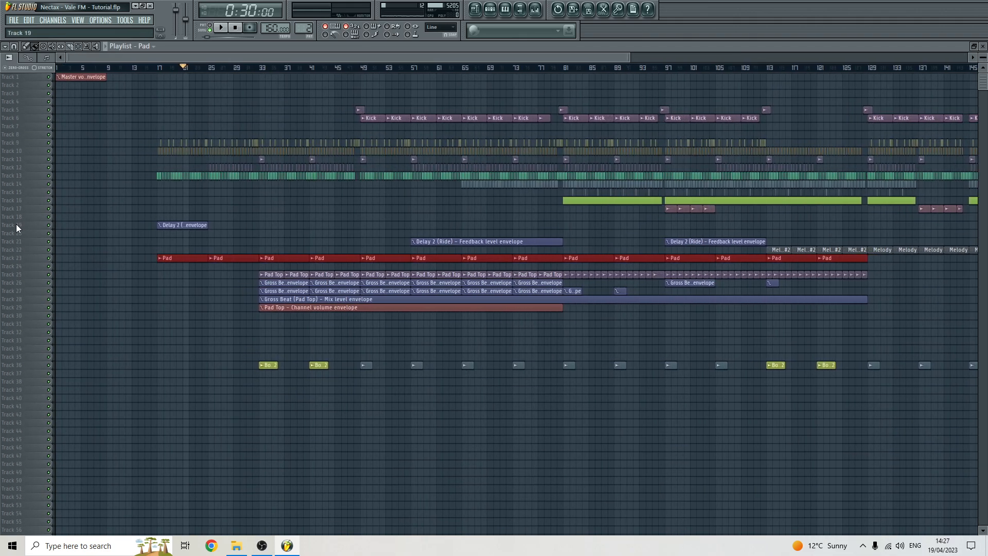
{"action": "scroll", "coordinate": [14, 224], "scroll_direction": "down", "scroll_amount": 4}
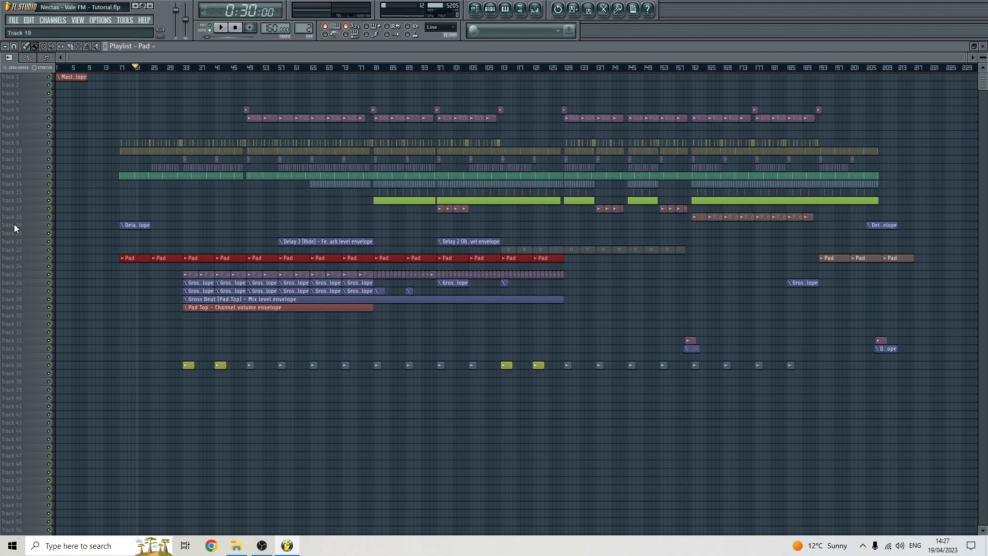
- Audition the song briefly from bar 17 and move the song position to bar 33
{"action": "scroll", "coordinate": [12, 201], "scroll_direction": "up", "scroll_amount": 3}
{"action": "left_click", "coordinate": [177, 69]}
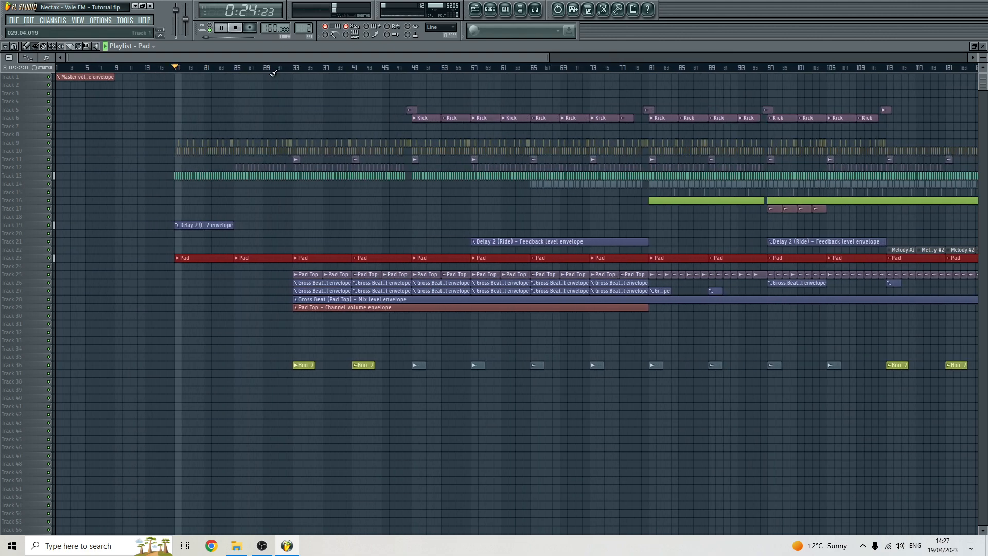
{"action": "left_click", "coordinate": [296, 68]}
- Deselect the Pad clips and examine the Pad Top clips and automation envelopes starting at bar 33
{"action": "scroll", "coordinate": [267, 241], "scroll_direction": "up", "scroll_amount": 3}
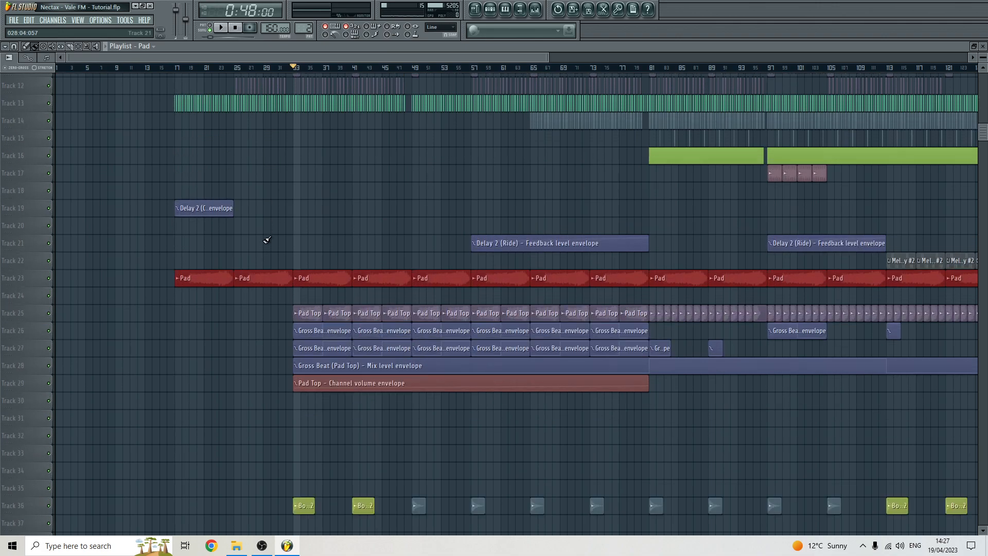
{"action": "scroll", "coordinate": [337, 370], "scroll_direction": "down", "scroll_amount": 1}
{"action": "left_click", "coordinate": [396, 433]}
{"action": "right_click", "coordinate": [395, 433]}
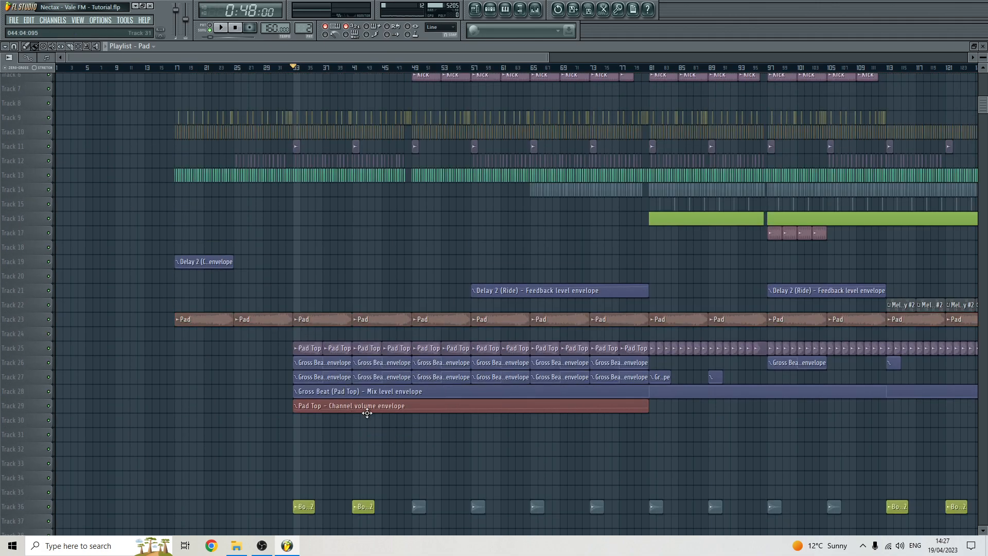
{"action": "scroll", "coordinate": [360, 399], "scroll_direction": "up", "scroll_amount": 2}
{"action": "scroll", "coordinate": [314, 214], "scroll_direction": "down", "scroll_amount": 2}
{"action": "scroll", "coordinate": [313, 214], "scroll_direction": "down", "scroll_amount": 2}
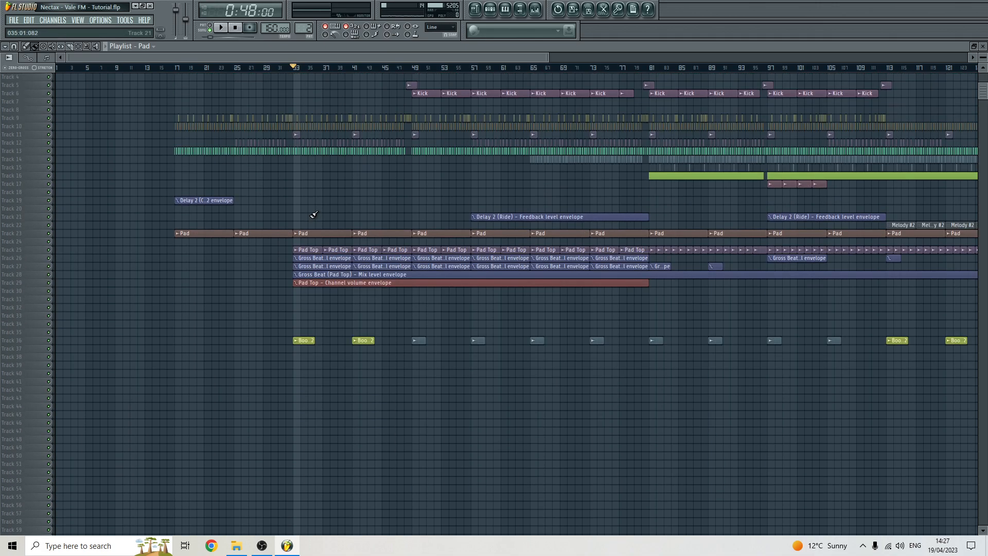
- Open the Pad channel settings from the clip at bar 33 and try a shorter time-stretch multiplier before restoring it
{"action": "scroll", "coordinate": [314, 216], "scroll_direction": "up", "scroll_amount": 8}
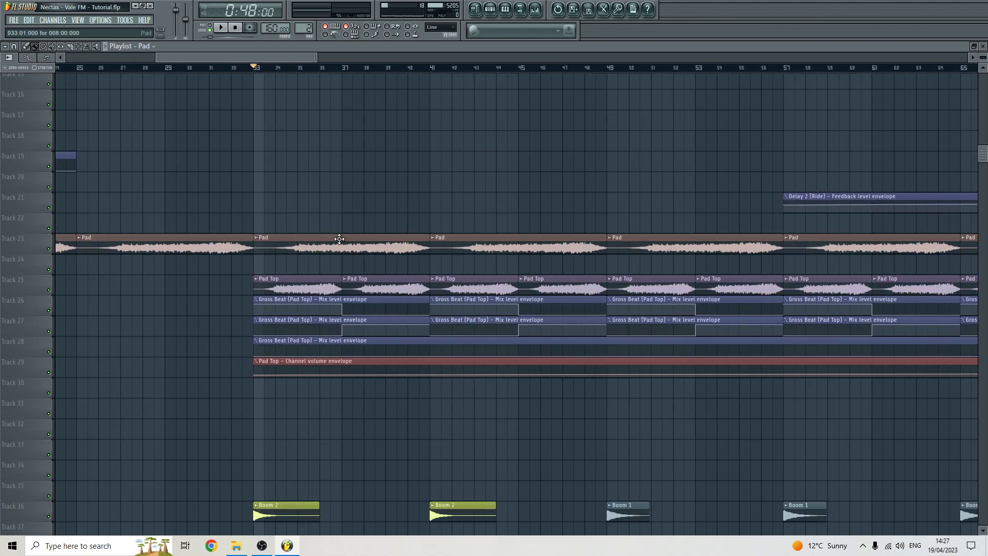
{"action": "double_click", "coordinate": [339, 239]}
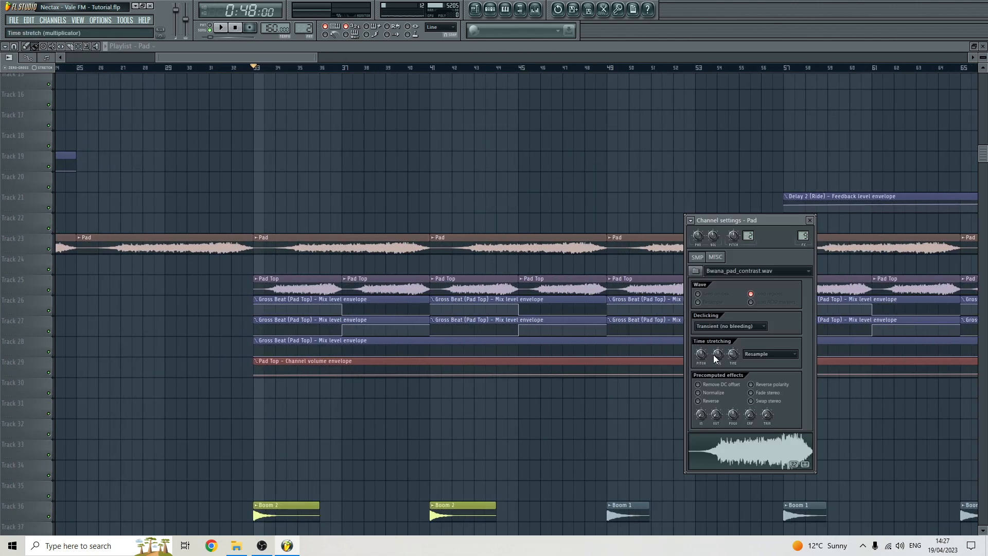
{"action": "scroll", "coordinate": [719, 353], "scroll_direction": "down", "scroll_amount": 5}
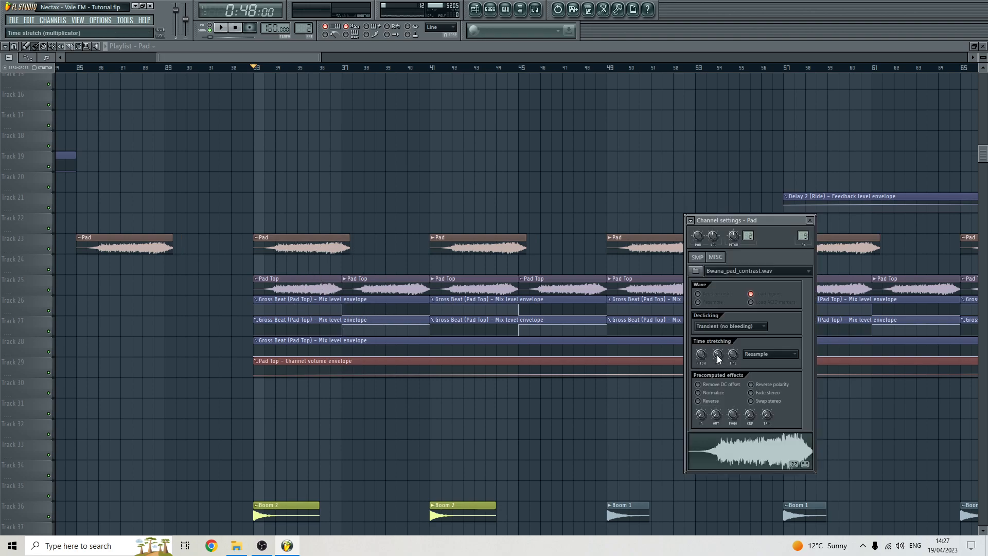
{"action": "scroll", "coordinate": [719, 355], "scroll_direction": "up", "scroll_amount": 5}
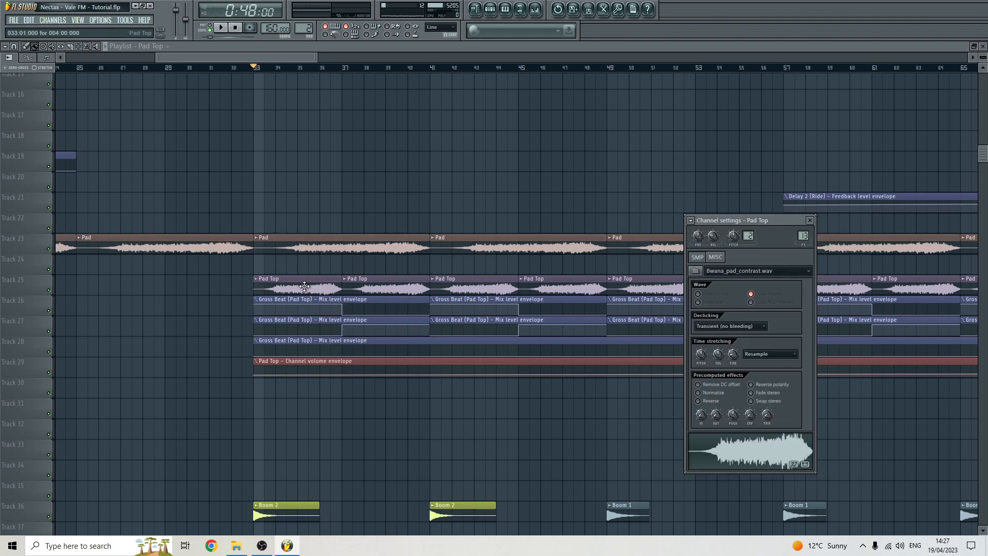
- Open the first and third Gross Beat effects on the Pad Top mixer track and place their windows side by side
{"action": "left_click", "coordinate": [803, 235]}
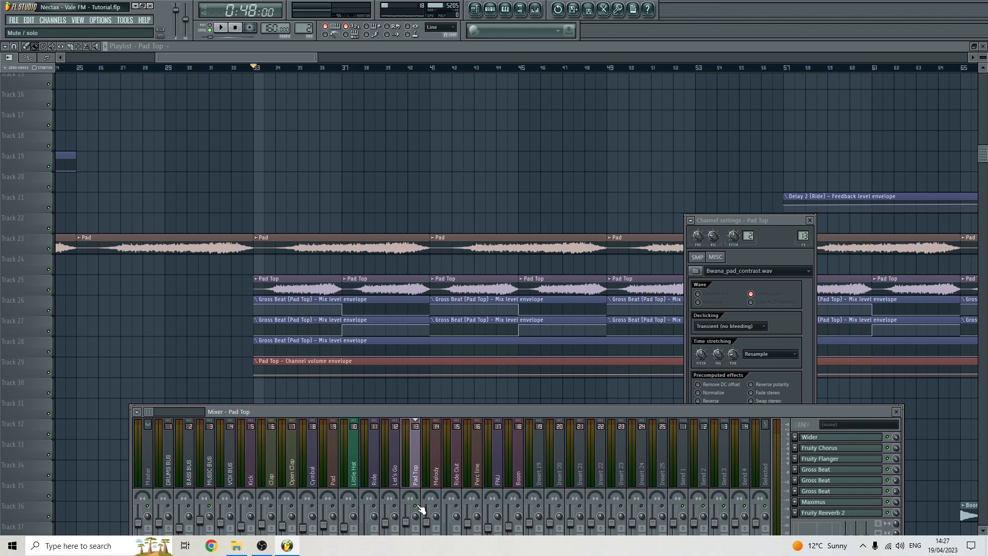
{"action": "left_click", "coordinate": [850, 469]}
{"action": "left_click_drag", "start_coordinate": [211, 81], "coordinate": [361, 91]}
{"action": "left_click", "coordinate": [824, 494]}
{"action": "left_click_drag", "start_coordinate": [359, 259], "coordinate": [749, 96]}
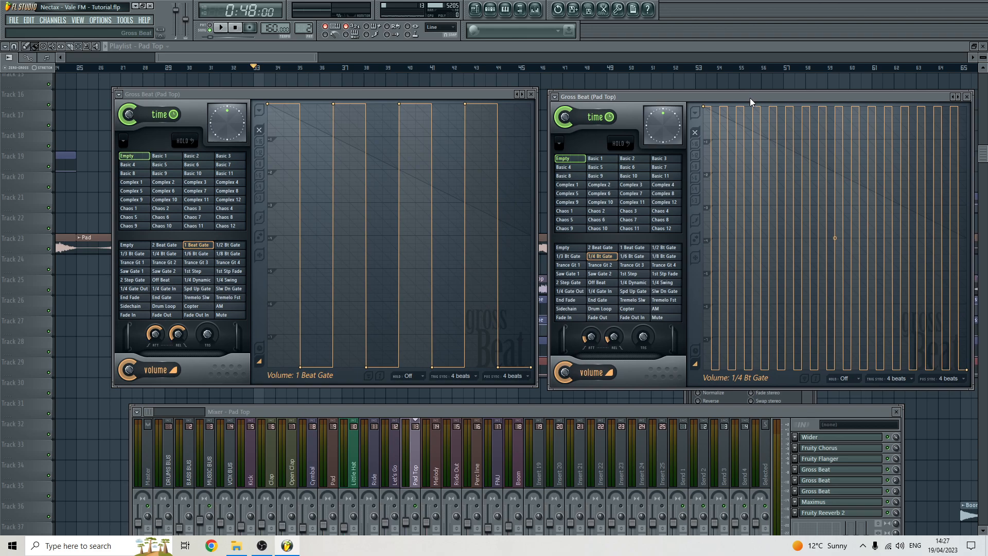
- Open the Pad Top channel settings, and try shortening the Pad clip at bar 33 before undoing the change
{"action": "left_click", "coordinate": [295, 58]}
{"action": "double_click", "coordinate": [303, 281]}
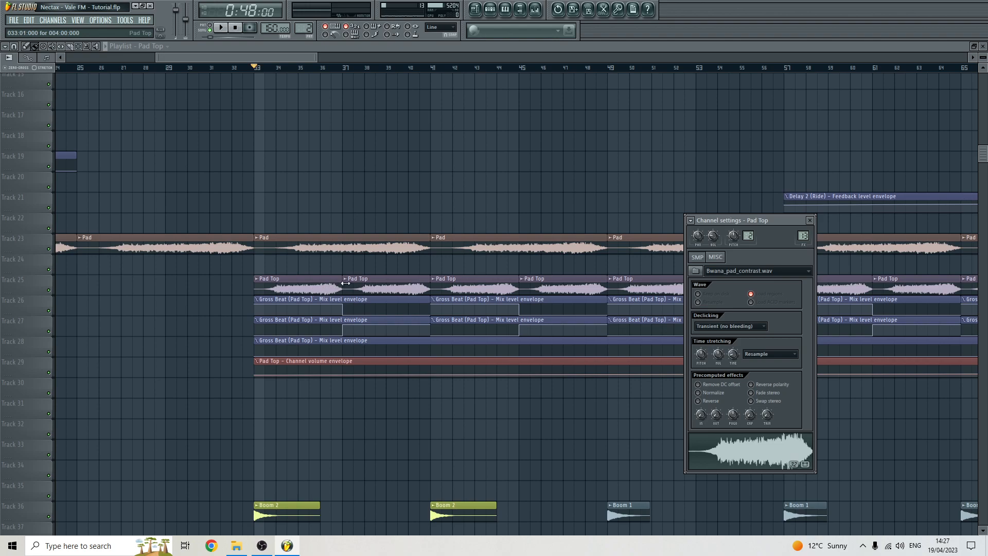
{"action": "left_click_drag", "start_coordinate": [428, 244], "coordinate": [362, 248]}
{"action": "key", "text": "ctrl+z"}
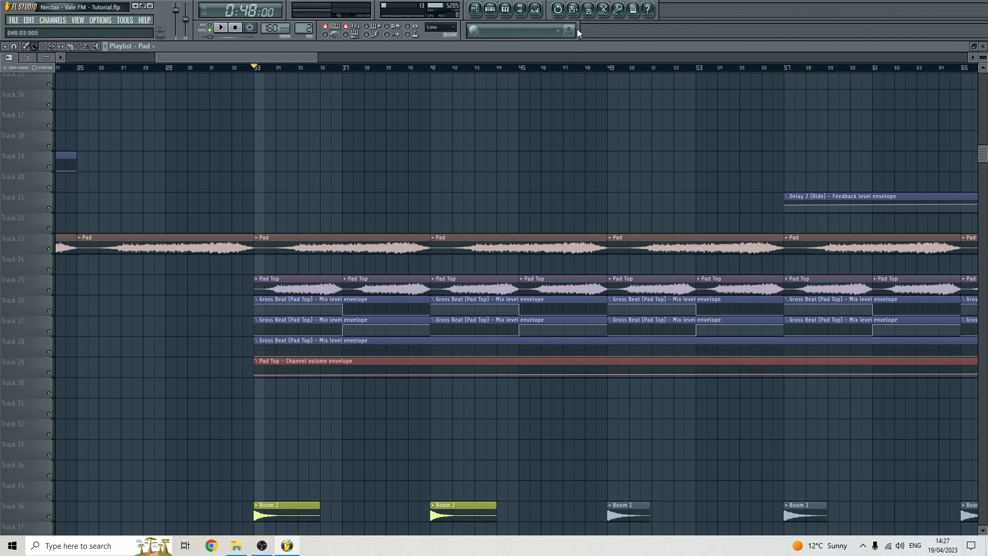
- Reopen the mixer, move it slightly higher, and audition from bar 33 with the Pad Top track showing
{"action": "left_click", "coordinate": [535, 9]}
{"action": "left_click_drag", "start_coordinate": [411, 414], "coordinate": [404, 398]}
{"action": "key", "text": "space"}
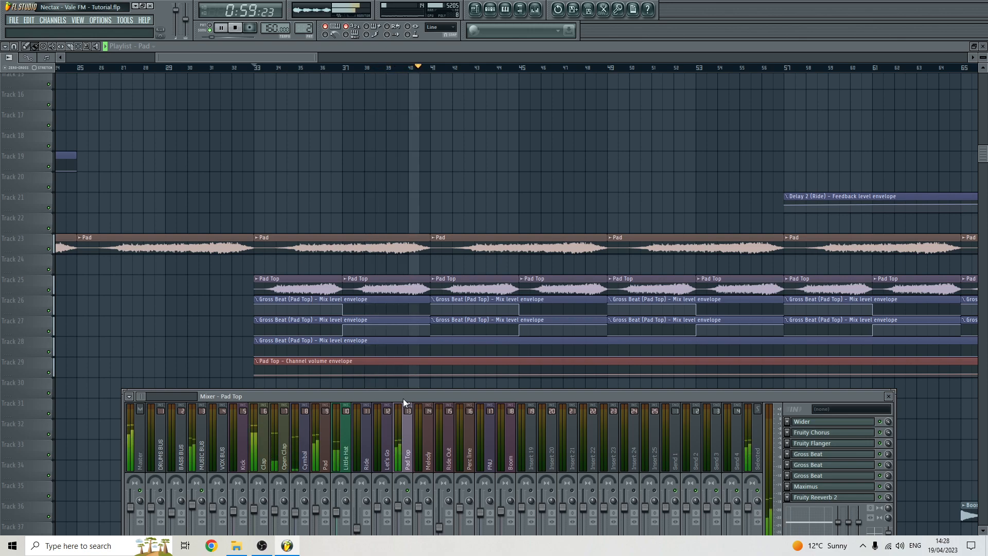
{"action": "key", "text": "space"}
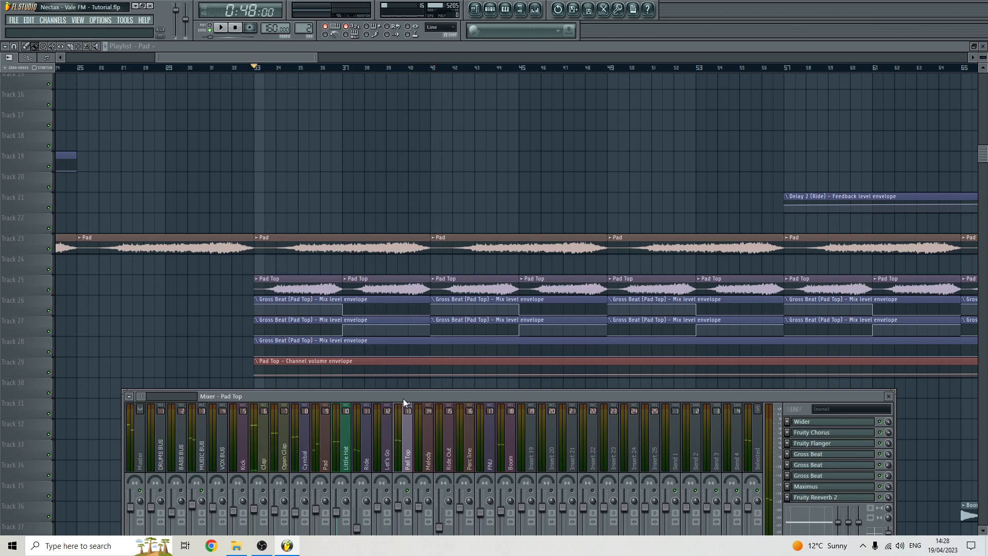
- Open Wider on the Pad Top mixer track and SPAN on the Master track, with their windows side by side
{"action": "left_click", "coordinate": [850, 426]}
{"action": "left_click_drag", "start_coordinate": [348, 66], "coordinate": [750, 91]}
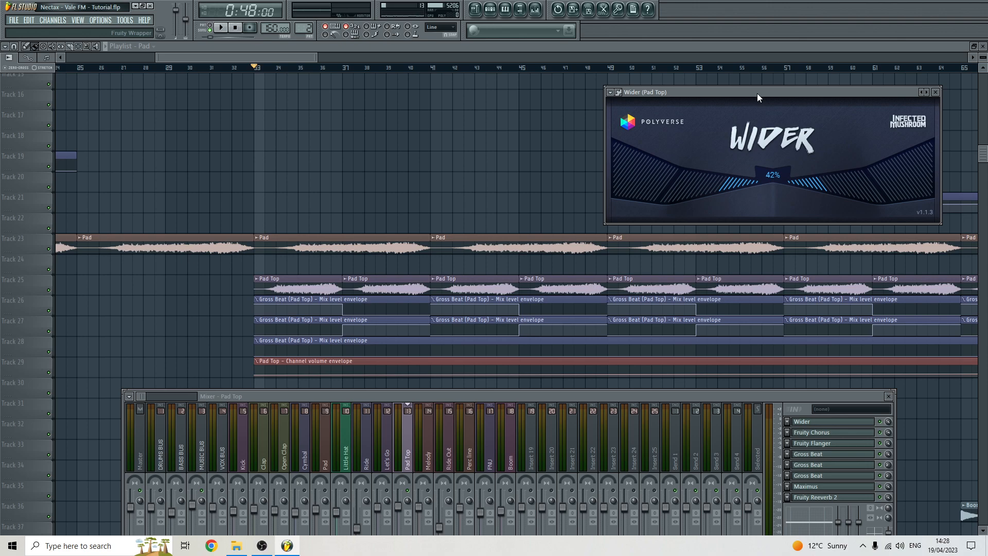
{"action": "left_click", "coordinate": [140, 450]}
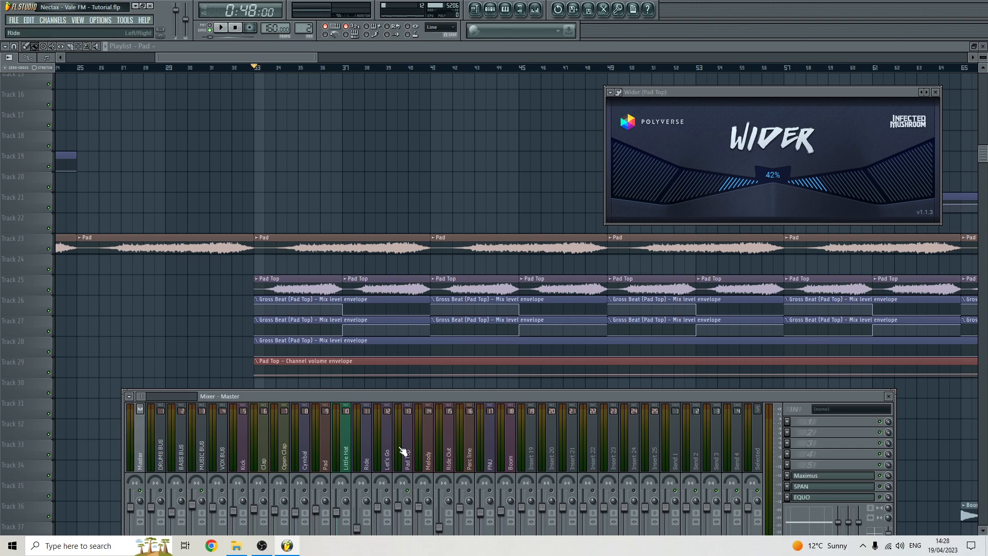
{"action": "left_click", "coordinate": [874, 487]}
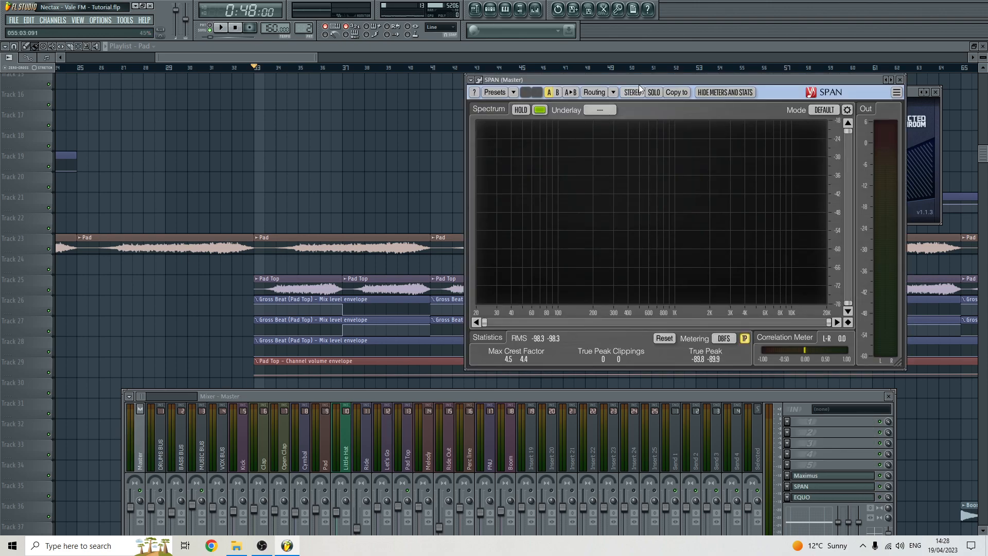
{"action": "left_click_drag", "start_coordinate": [638, 79], "coordinate": [311, 88]}
- Play from bar 33 to examine the stereo correlation in SPAN, and close SPAN after stopping playback
{"action": "key", "text": "space"}
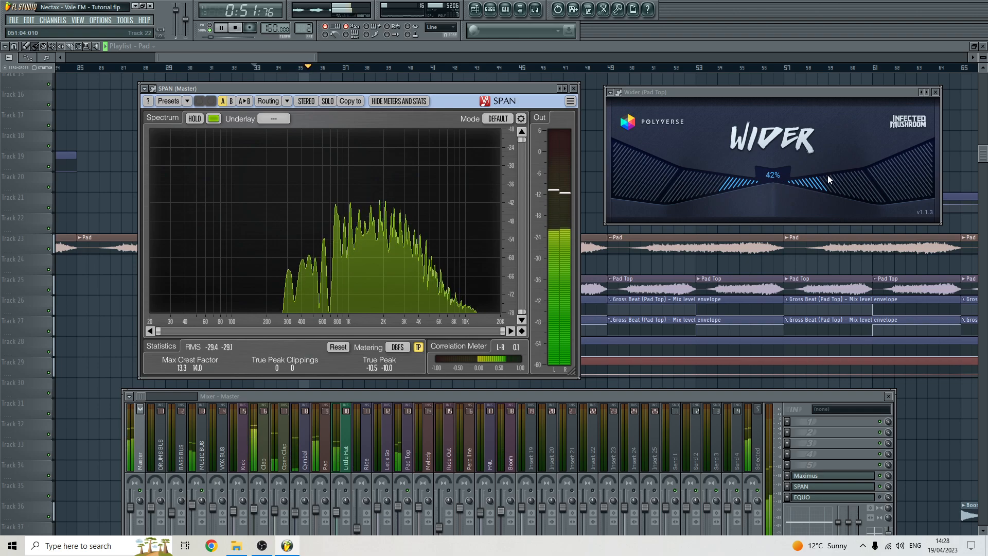
{"action": "key", "text": "space"}
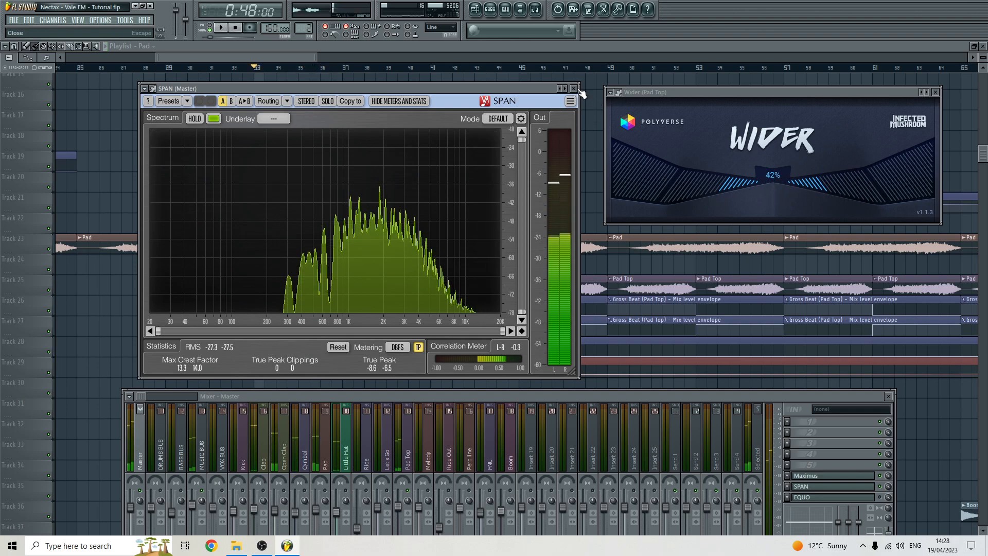
{"action": "left_click", "coordinate": [575, 89]}
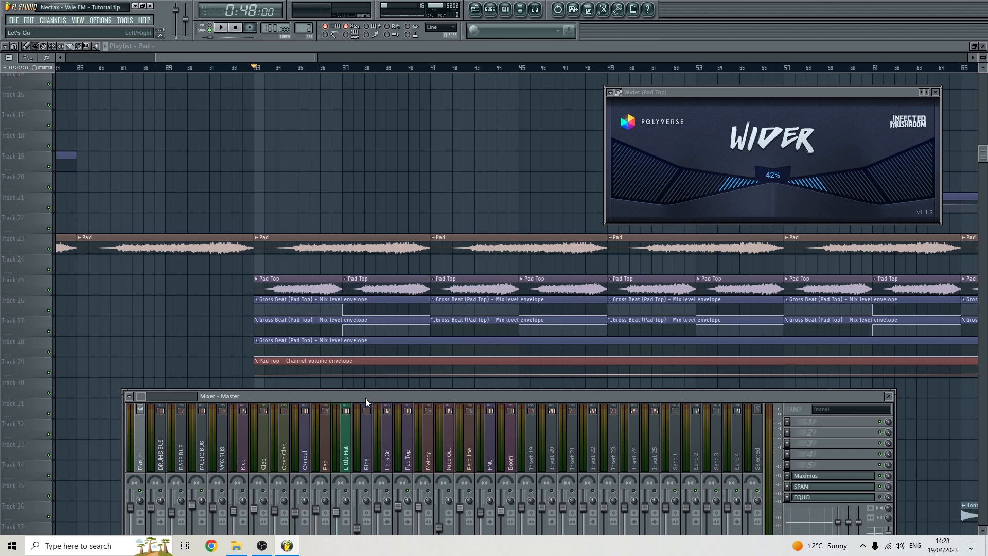
- Examine the Wider effect on the Pad Top mixer track and shift its window slightly
{"action": "left_click_drag", "start_coordinate": [807, 188], "coordinate": [818, 186]}
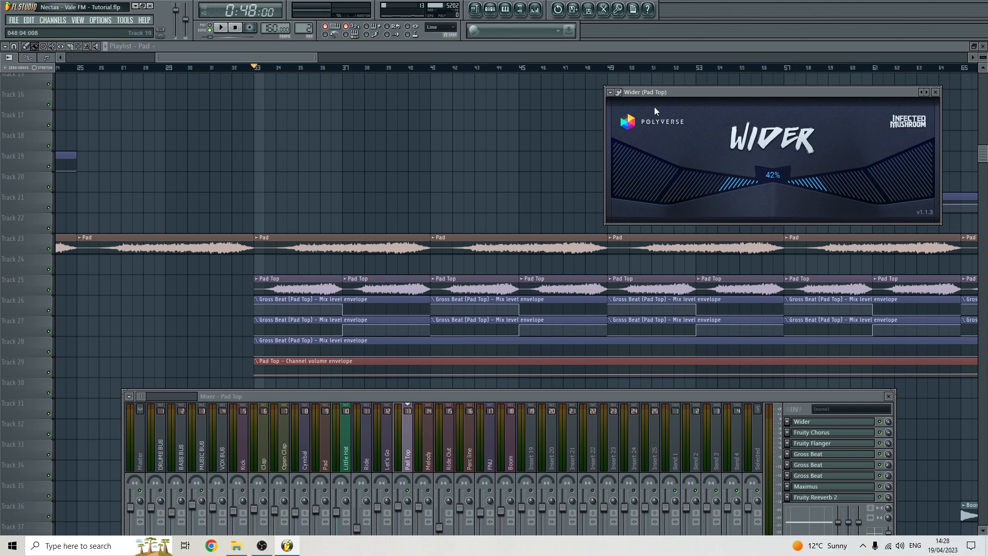
{"action": "mouse_move", "coordinate": [687, 92]}
{"action": "left_mouse_down"}
{"action": "mouse_move", "coordinate": [548, 112]}
{"action": "mouse_move", "coordinate": [698, 92]}
{"action": "left_mouse_up"}
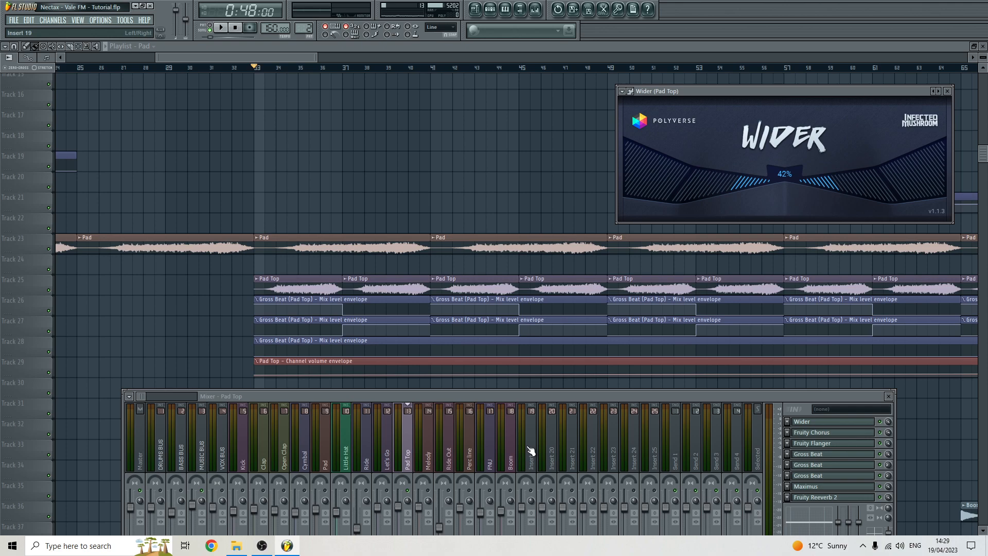
{"action": "left_click", "coordinate": [326, 491]}
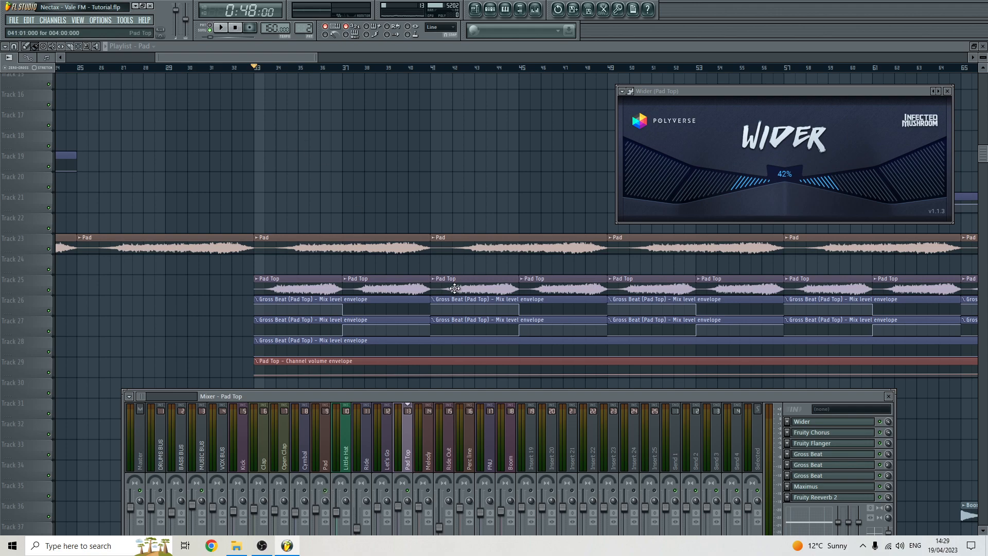
- Audition from bar 33 and highlight the Pad Top channel volume envelope on track 29 before deselecting it
{"action": "key", "text": "space"}
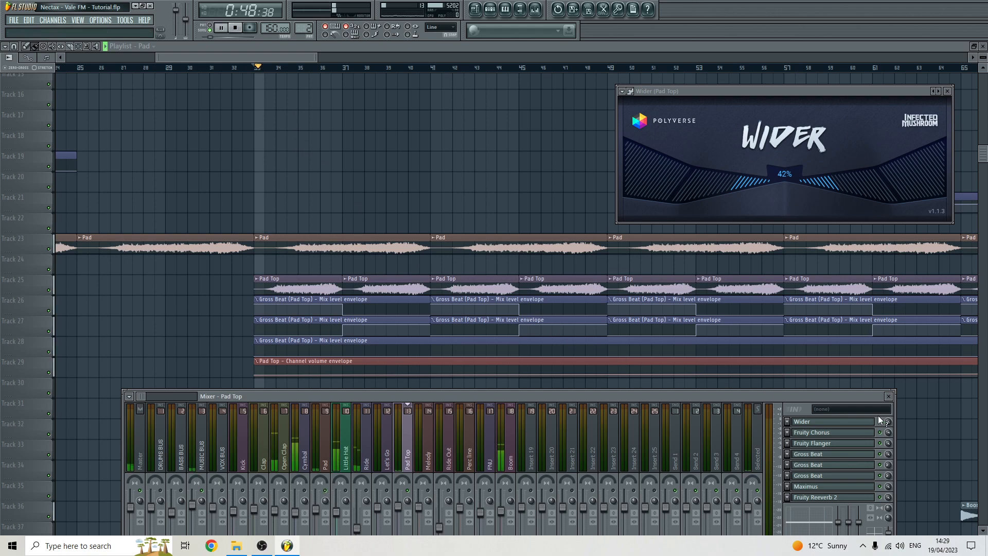
{"action": "left_click", "coordinate": [298, 59]}
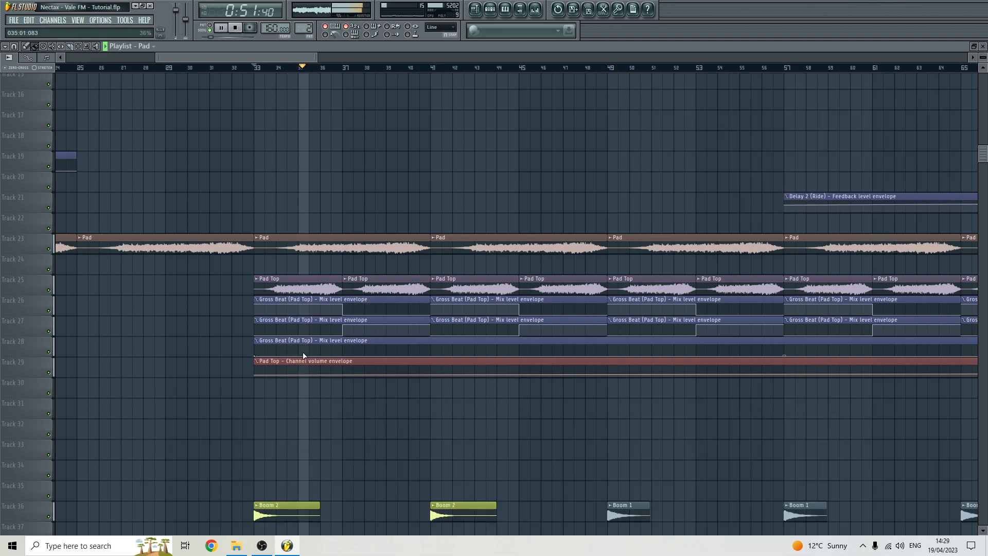
{"action": "scroll", "coordinate": [304, 355], "scroll_direction": "down", "scroll_amount": 4}
{"action": "key", "text": "F9"}
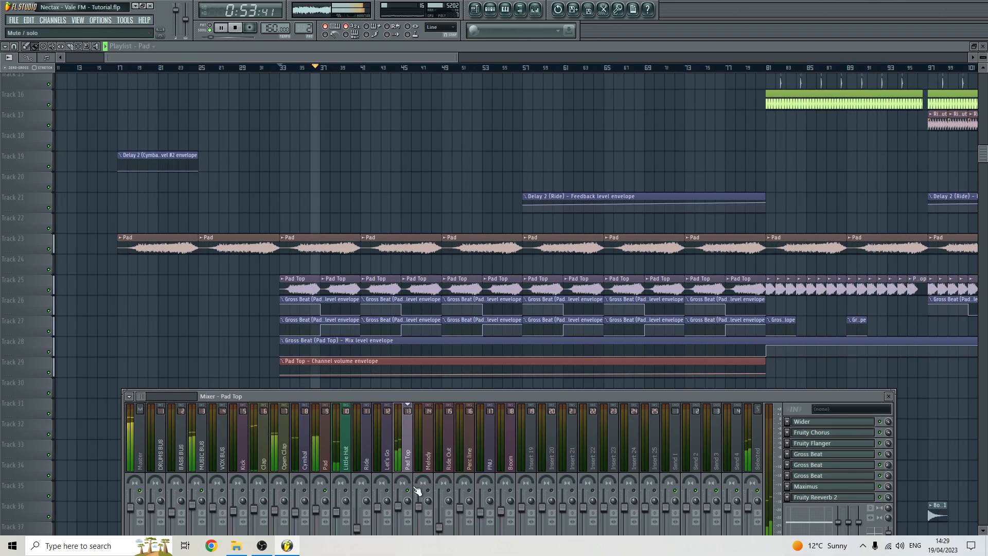
{"action": "left_click_drag", "start_coordinate": [244, 364], "coordinate": [768, 382]}
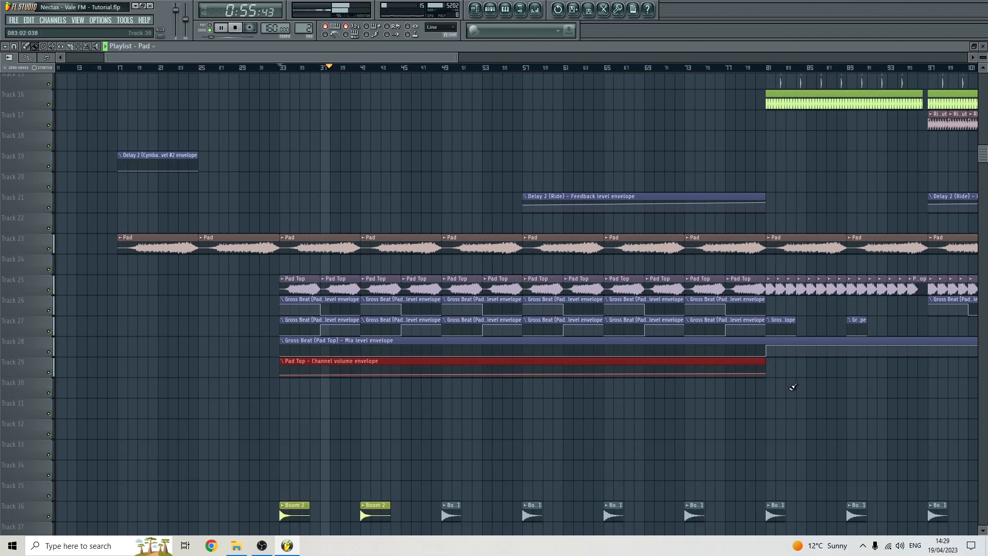
{"action": "left_click", "coordinate": [791, 408], "text": "ctrl"}
- Stop playback and highlight the Gross Beat mix level envelopes on tracks 26 and 27 before deselecting them
{"action": "scroll", "coordinate": [567, 399], "scroll_direction": "down", "scroll_amount": 3}
{"action": "key", "text": "space"}
{"action": "left_click_drag", "start_coordinate": [223, 297], "coordinate": [533, 334]}
{"action": "scroll", "coordinate": [323, 434], "scroll_direction": "up", "scroll_amount": 1}
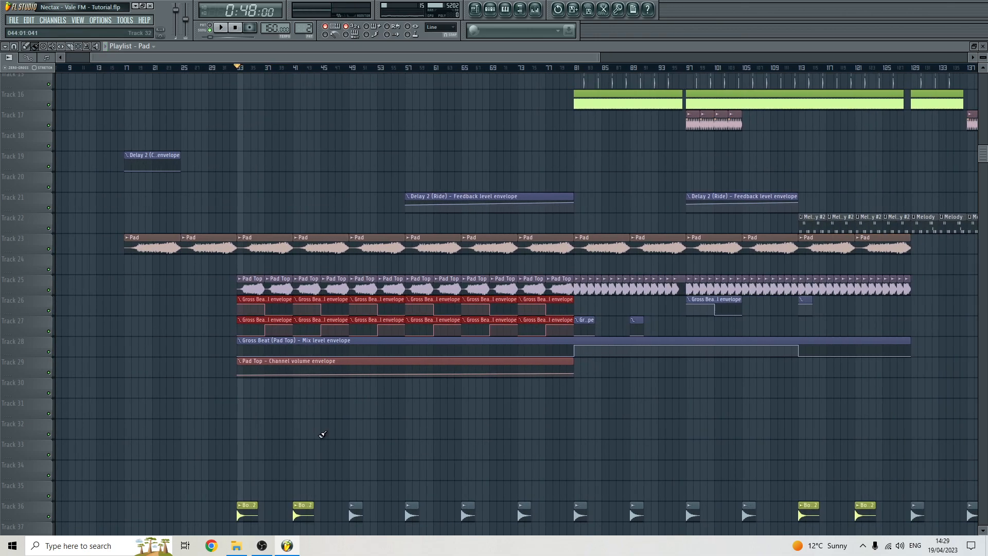
{"action": "left_click", "coordinate": [335, 443]}
{"action": "scroll", "coordinate": [200, 289], "scroll_direction": "down", "scroll_amount": 2}
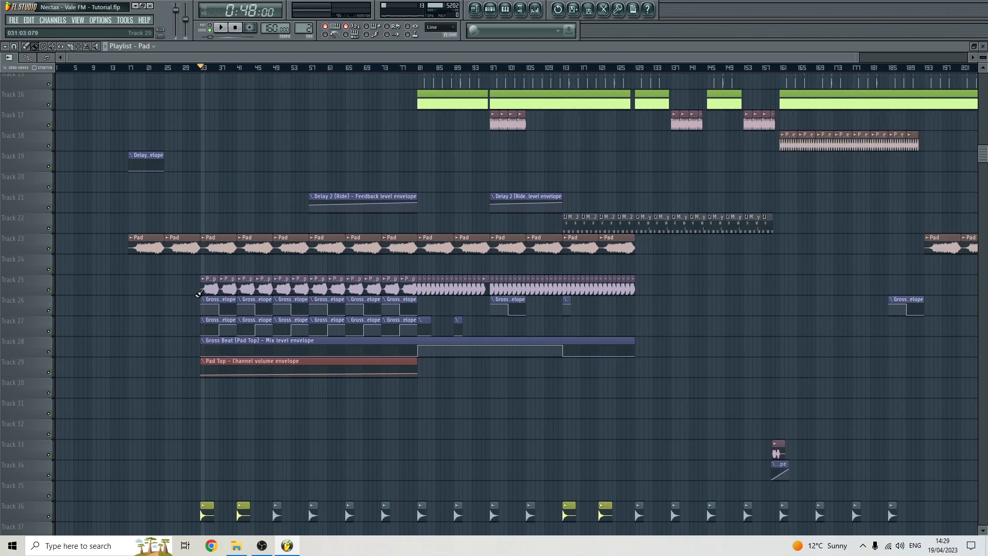
{"action": "scroll", "coordinate": [369, 289], "scroll_direction": "up", "scroll_amount": 2}
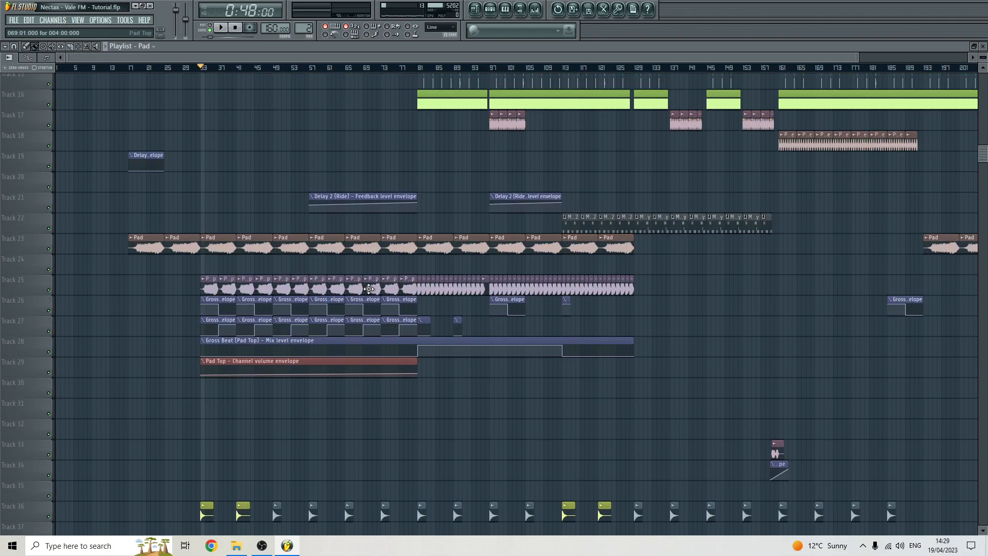
- Audition the Pad and Pad Top clips briefly from bar 37 and stop playback
{"action": "left_click", "coordinate": [430, 70]}
{"action": "left_click", "coordinate": [82, 69]}
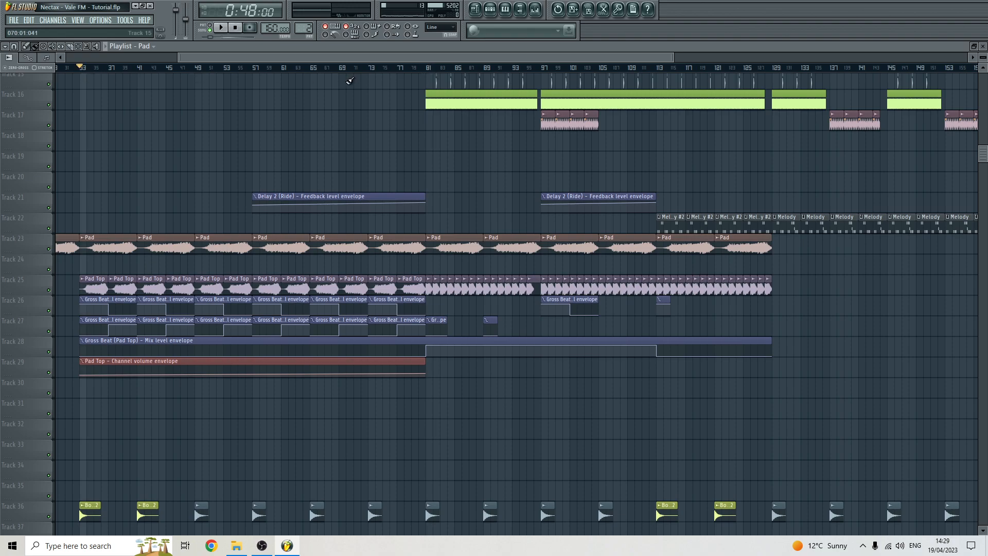
{"action": "left_click", "coordinate": [255, 70]}
{"action": "left_click_drag", "start_coordinate": [83, 69], "coordinate": [148, 72]}
{"action": "double_click", "coordinate": [82, 70]}
{"action": "left_click", "coordinate": [112, 70]}
{"action": "key", "text": "space"}
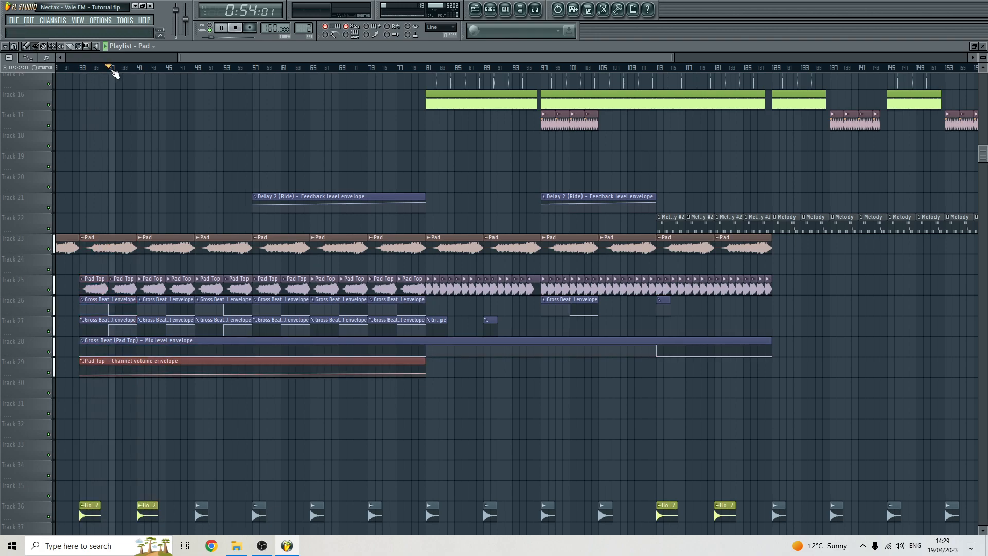
{"action": "key", "text": "space"}
- Examine the Pad Top clips and Gross Beat mix level envelopes around bar 81, leaving the playhead at bar 79
{"action": "left_click", "coordinate": [425, 70]}
{"action": "scroll", "coordinate": [437, 286], "scroll_direction": "down", "scroll_amount": 4}
{"action": "scroll", "coordinate": [417, 337], "scroll_direction": "down", "scroll_amount": 3}
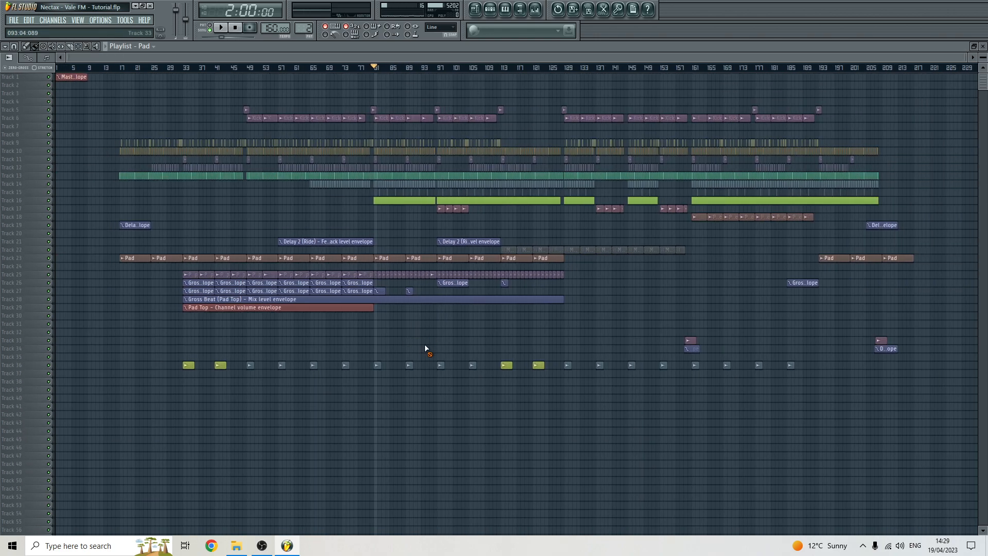
{"action": "scroll", "coordinate": [425, 348], "scroll_direction": "up", "scroll_amount": 3}
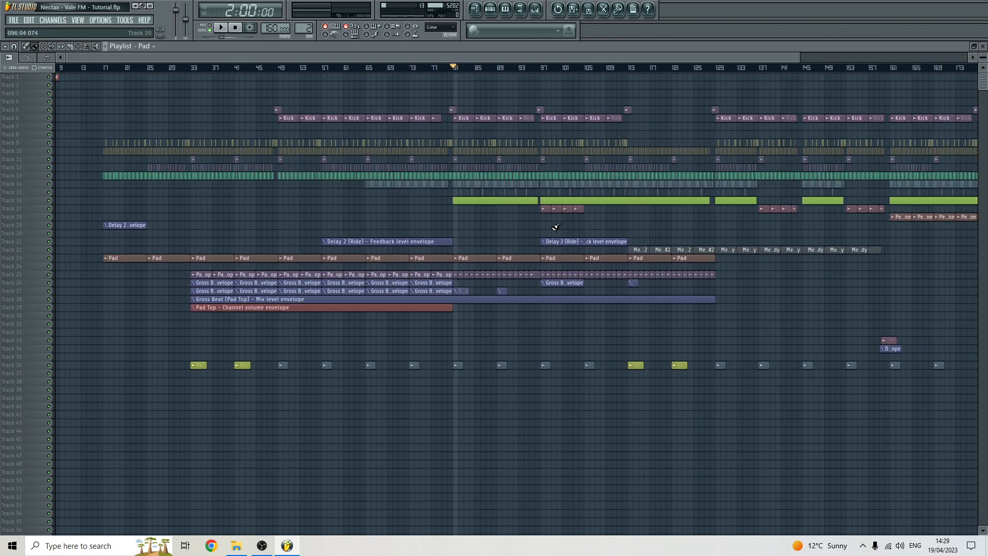
{"action": "scroll", "coordinate": [547, 230], "scroll_direction": "up", "scroll_amount": 2}
{"action": "scroll", "coordinate": [466, 288], "scroll_direction": "up", "scroll_amount": 2}
{"action": "left_click", "coordinate": [466, 324]}
{"action": "scroll", "coordinate": [478, 230], "scroll_direction": "up", "scroll_amount": 5}
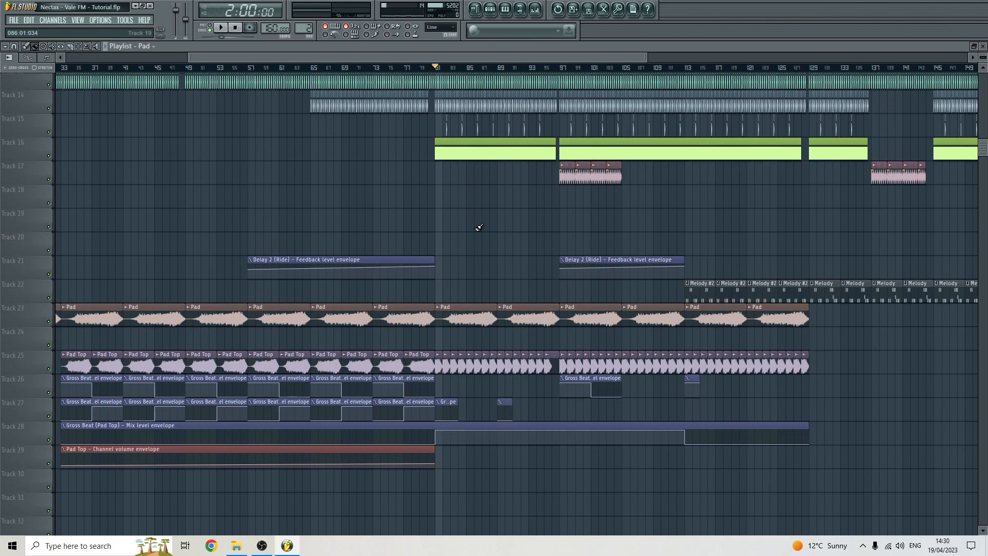
{"action": "scroll", "coordinate": [544, 218], "scroll_direction": "down", "scroll_amount": 5}
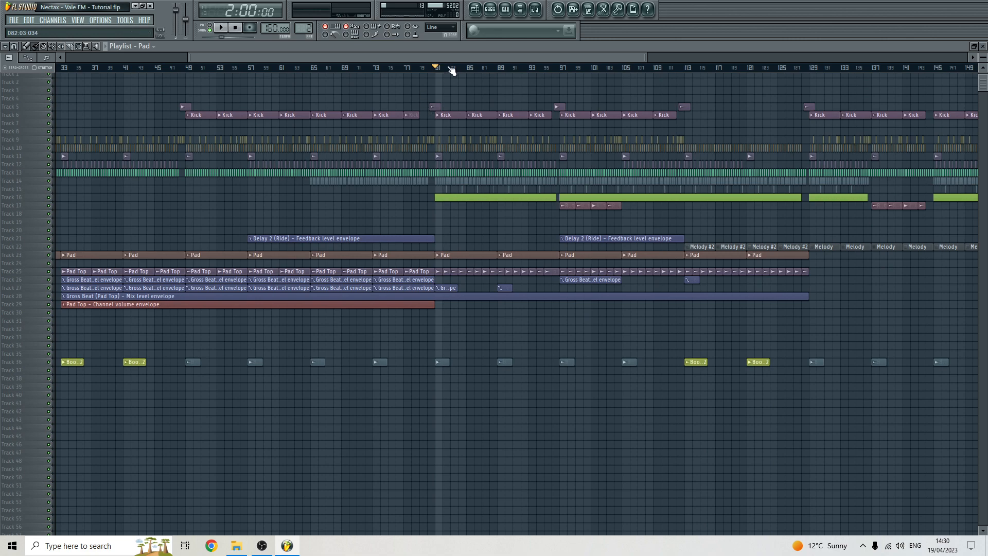
{"action": "left_click_drag", "start_coordinate": [457, 58], "coordinate": [480, 64]}
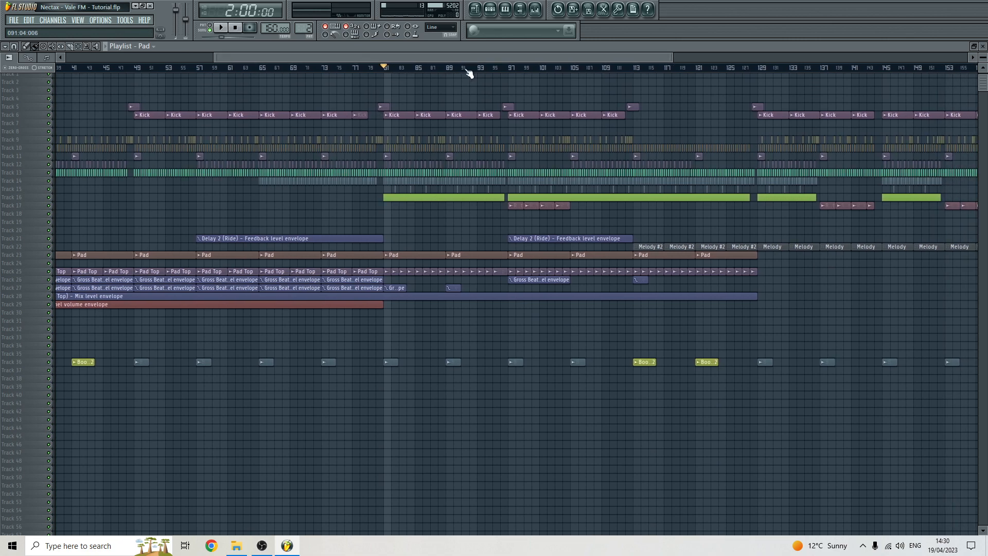
{"action": "scroll", "coordinate": [412, 258], "scroll_direction": "up", "scroll_amount": 5}
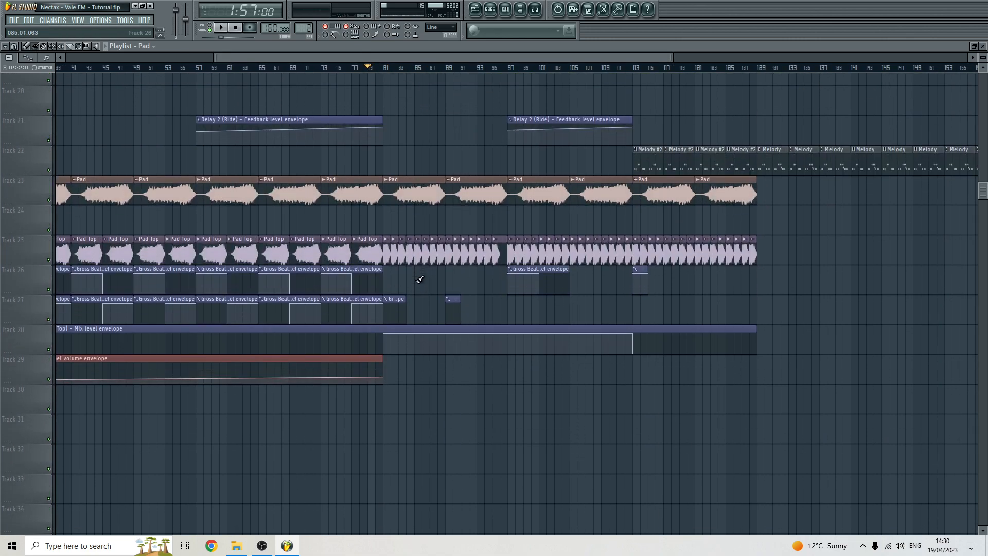
{"action": "scroll", "coordinate": [420, 278], "scroll_direction": "up", "scroll_amount": 3}
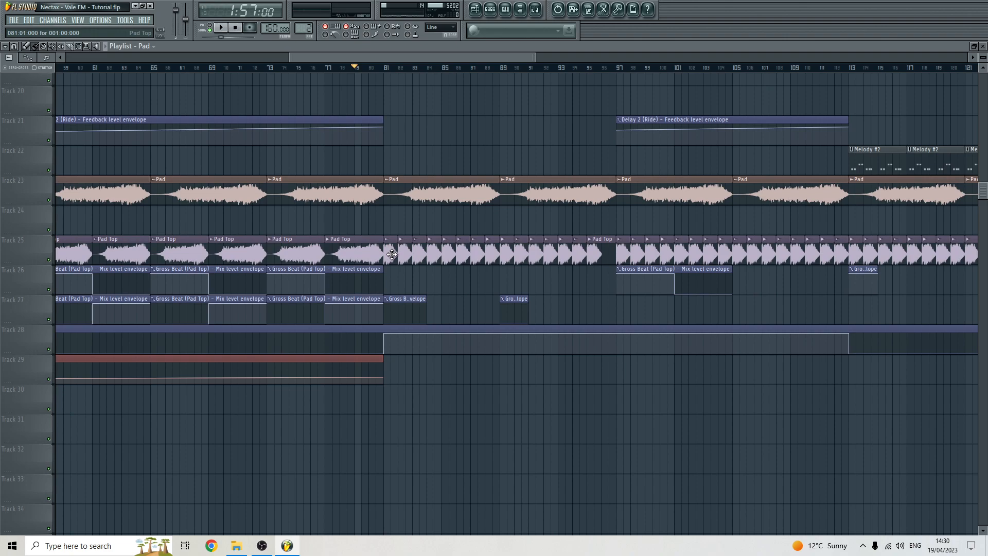
- Inspect the Pad Top channel settings and the 1/4 Bt Gate volume preset in the last Gross Beat on its mixer track
{"action": "double_click", "coordinate": [494, 252]}
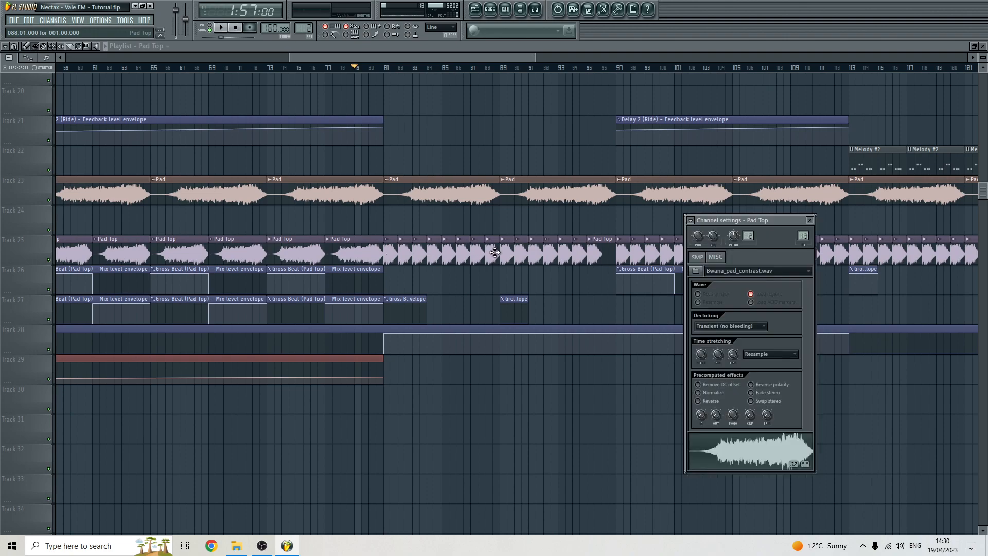
{"action": "double_click", "coordinate": [804, 236]}
{"action": "left_click", "coordinate": [851, 476]}
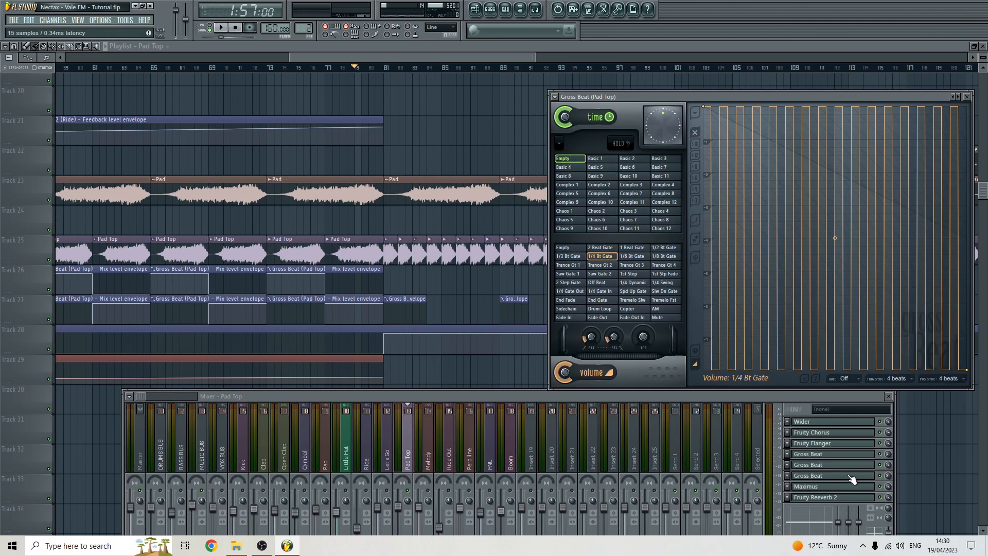
- Audition the transition into bar 81 from bar 79 with the mixer shown, and stop playback
{"action": "left_click", "coordinate": [326, 67]}
{"action": "left_click", "coordinate": [386, 68]}
{"action": "left_click", "coordinate": [358, 68]}
{"action": "key", "text": "space"}
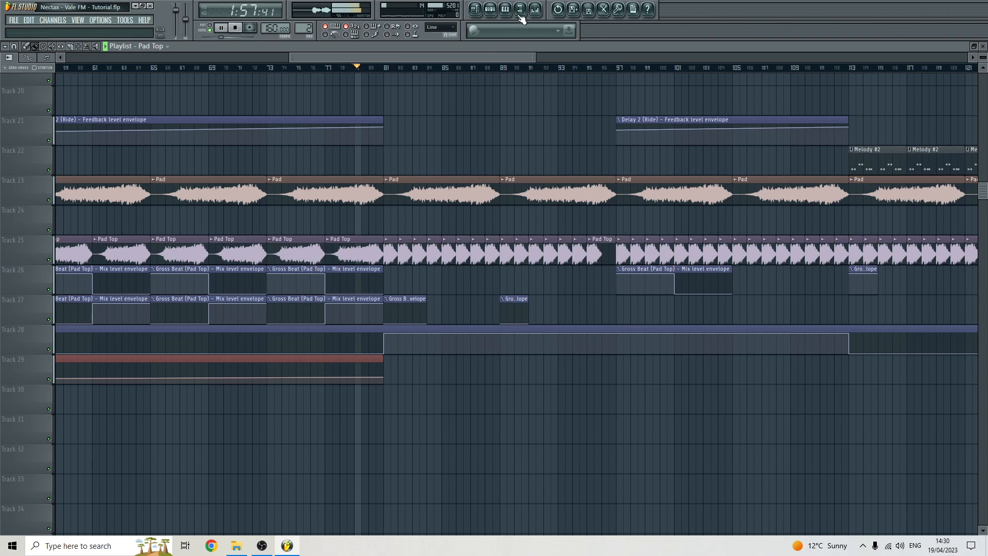
{"action": "left_click", "coordinate": [536, 10]}
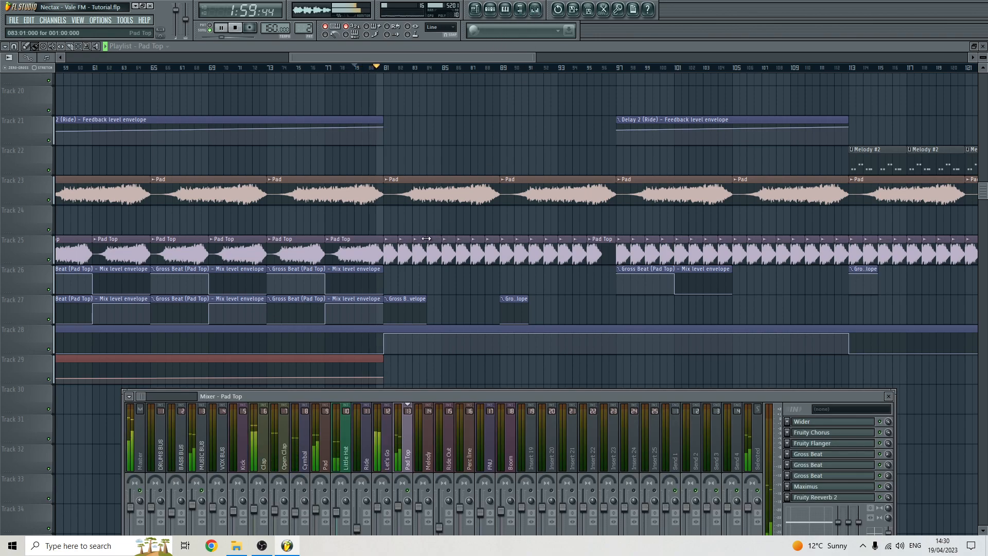
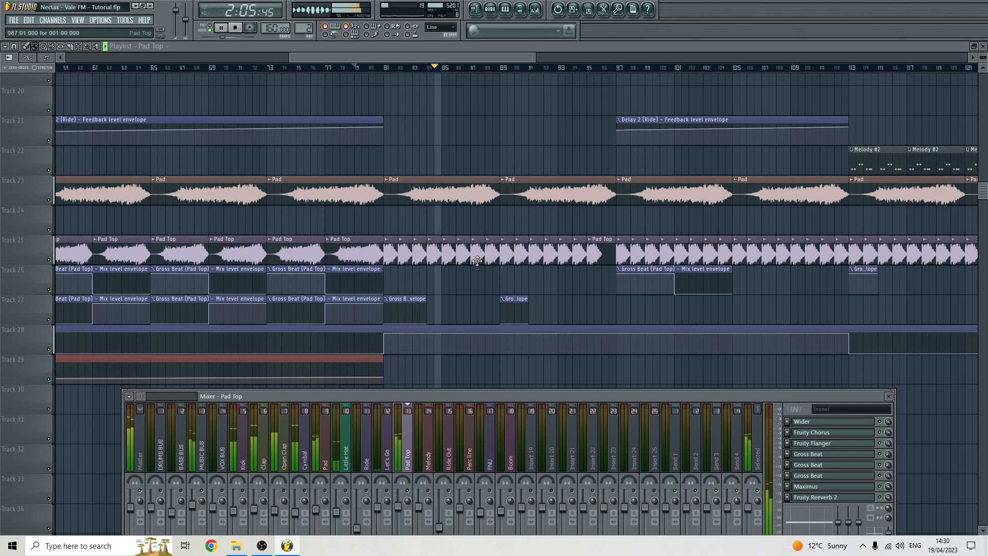
{"action": "left_click", "coordinate": [237, 28]}
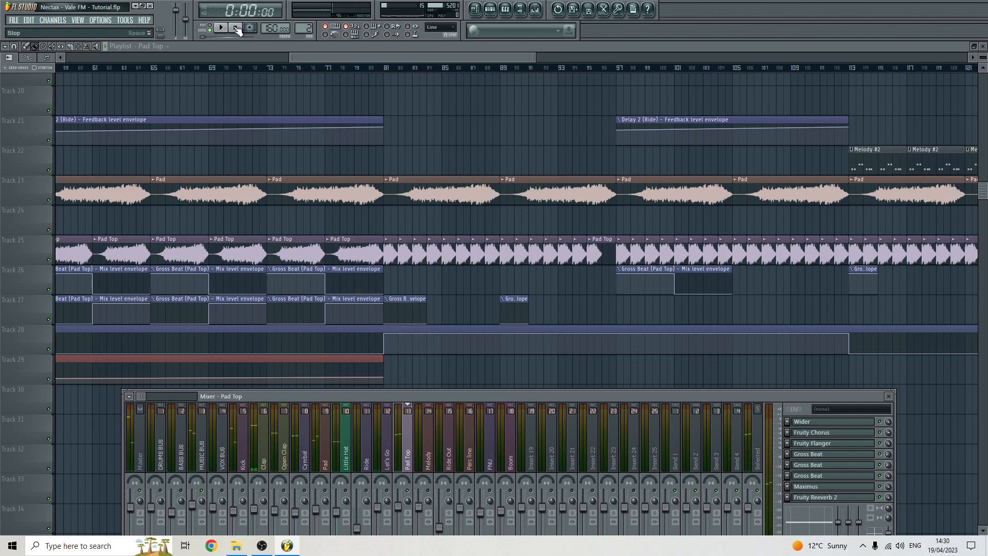
- Place the playhead at bar 77 and examine the Pad Top clips and the dense track 16 clips starting at bar 81
{"action": "left_click", "coordinate": [329, 67]}
{"action": "scroll", "coordinate": [419, 194], "scroll_direction": "up", "scroll_amount": 3}
{"action": "scroll", "coordinate": [404, 311], "scroll_direction": "up", "scroll_amount": 3}
{"action": "scroll", "coordinate": [406, 314], "scroll_direction": "up", "scroll_amount": 2}
{"action": "scroll", "coordinate": [405, 313], "scroll_direction": "down", "scroll_amount": 3}
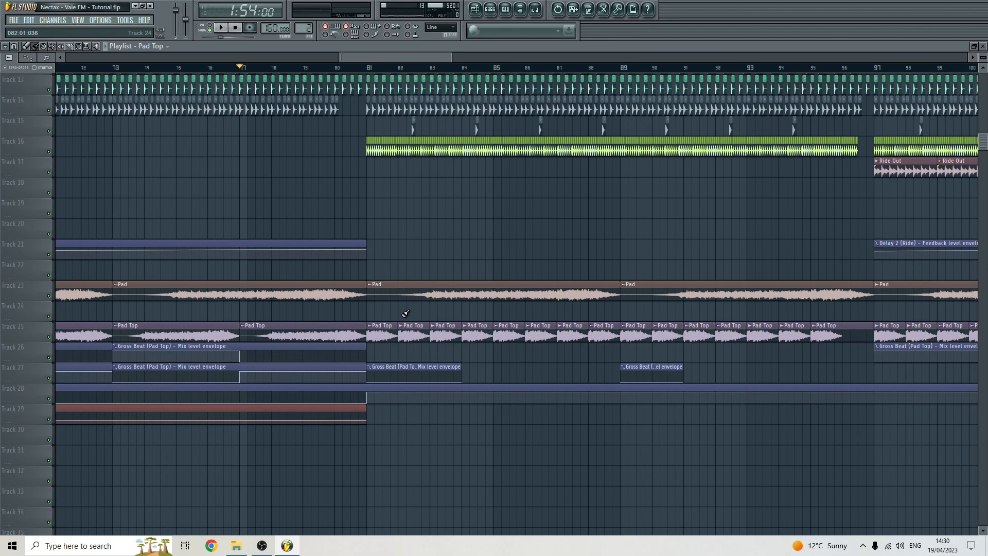
{"action": "scroll", "coordinate": [381, 243], "scroll_direction": "up", "scroll_amount": 3}
{"action": "left_click_drag", "start_coordinate": [350, 302], "coordinate": [423, 335]}
{"action": "left_click", "coordinate": [456, 270]}
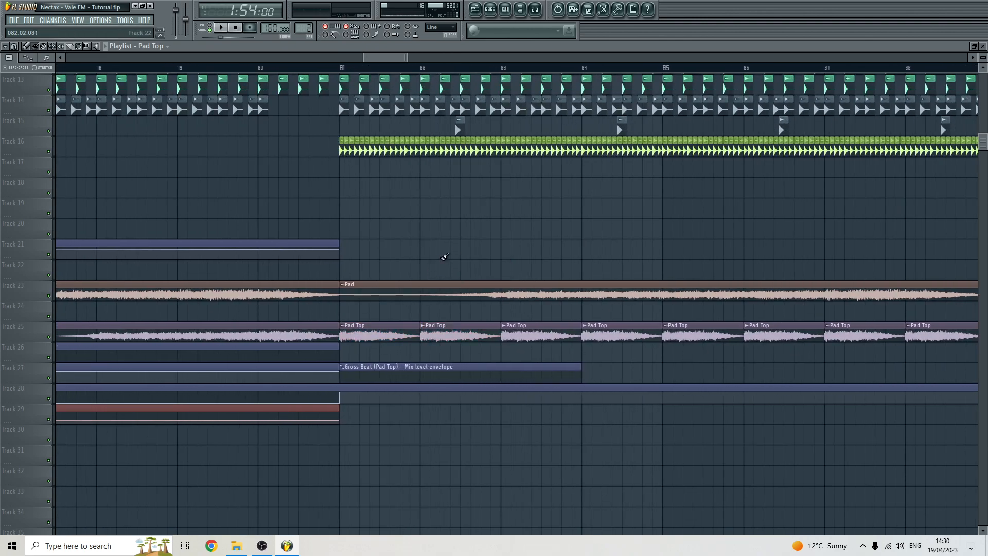
{"action": "left_click_drag", "start_coordinate": [322, 140], "coordinate": [419, 158]}
{"action": "scroll", "coordinate": [419, 158], "scroll_direction": "up", "scroll_amount": 2}
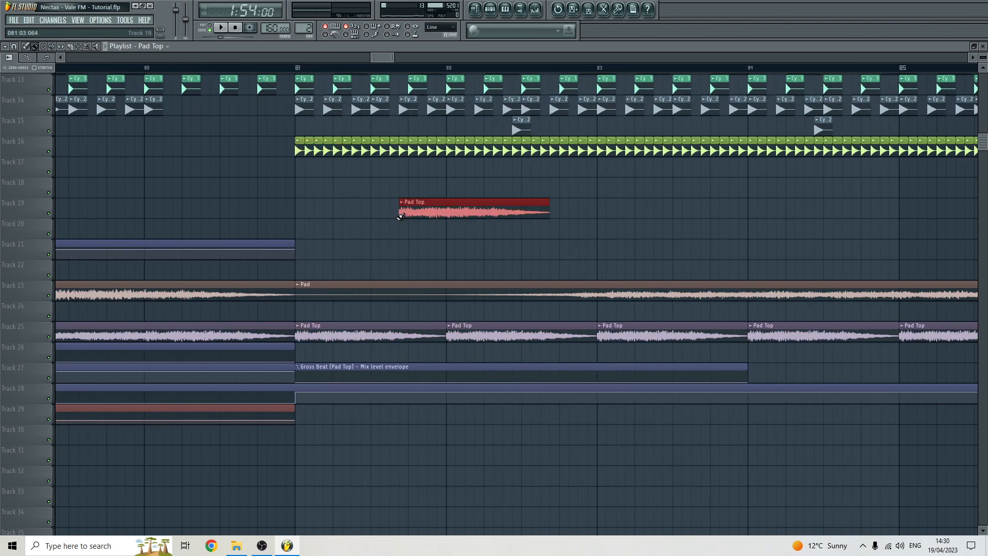
- Inspect the channel settings and Cymbal mixer track of the track 16 cymbal clips, and return to the playlist around bar 81
{"action": "double_click", "coordinate": [442, 147]}
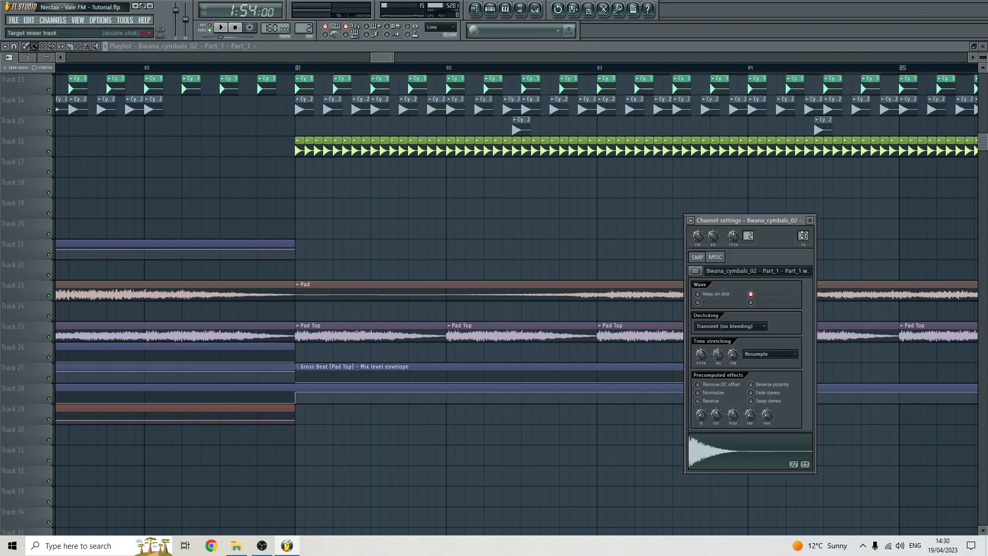
{"action": "key", "text": "F9"}
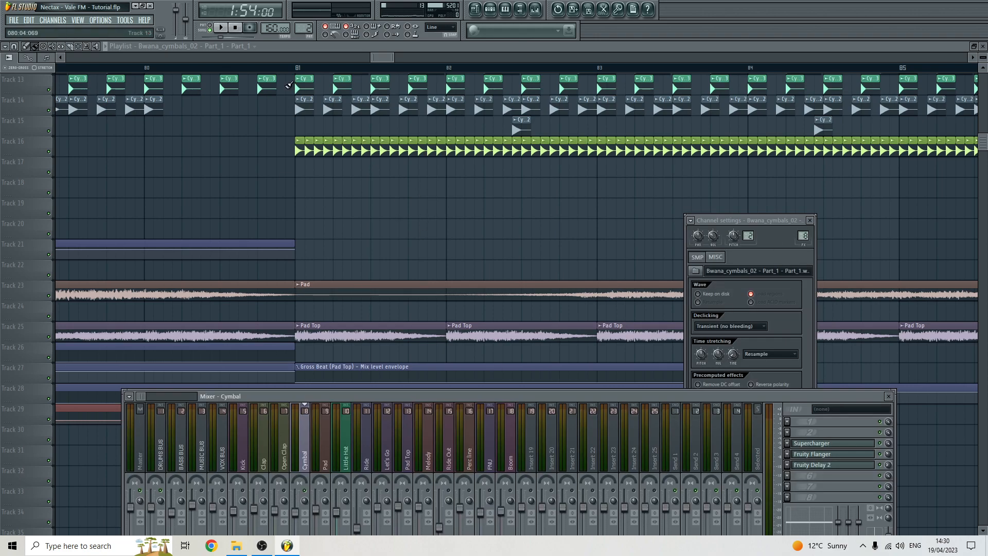
{"action": "left_click", "coordinate": [397, 64]}
{"action": "scroll", "coordinate": [397, 64], "scroll_direction": "down", "scroll_amount": 2}
{"action": "scroll", "coordinate": [325, 213], "scroll_direction": "down", "scroll_amount": 8}
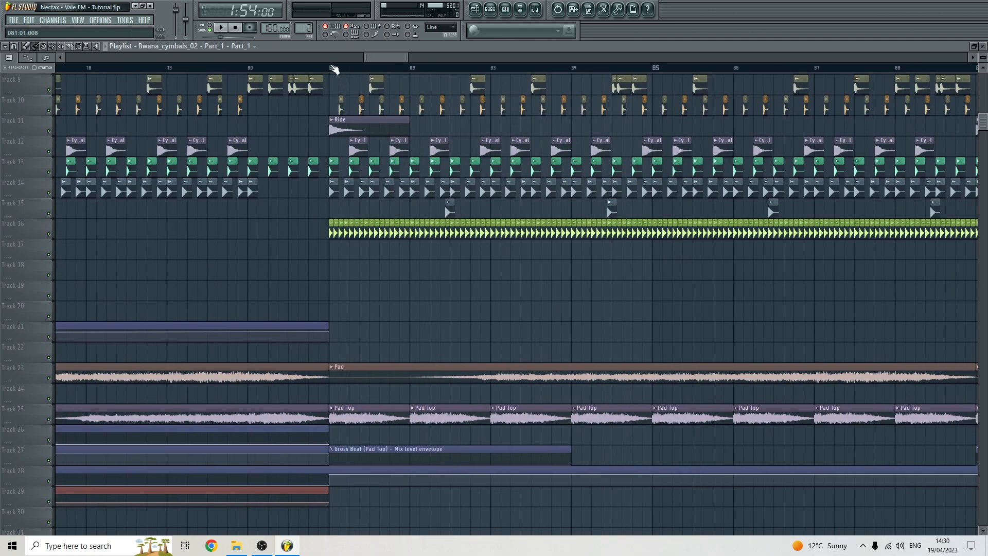
{"action": "scroll", "coordinate": [325, 213], "scroll_direction": "up", "scroll_amount": 8}
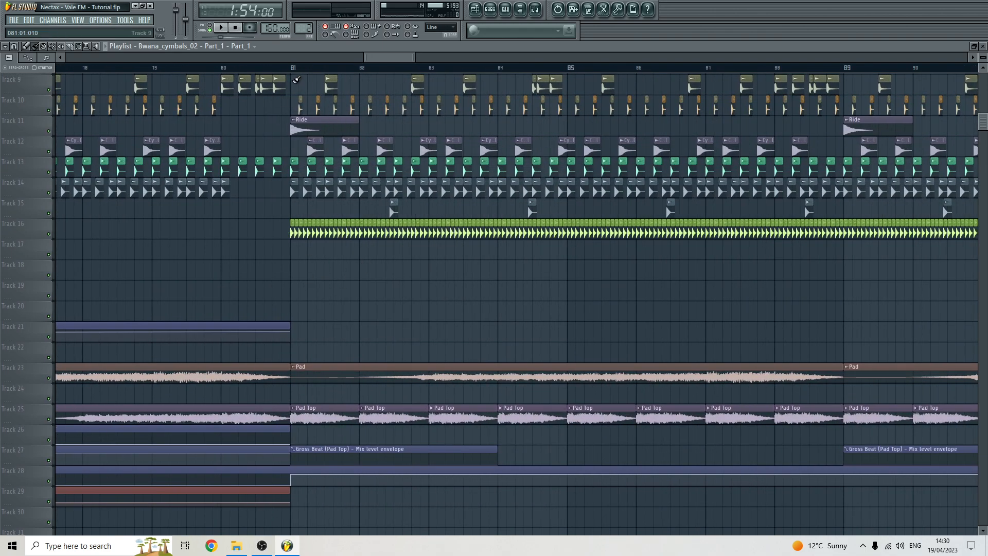
- Play from bar 81 while deleting the first clips on tracks 14, 15 and 12, and stop playback
{"action": "left_click", "coordinate": [293, 69]}
{"action": "key", "text": "space"}
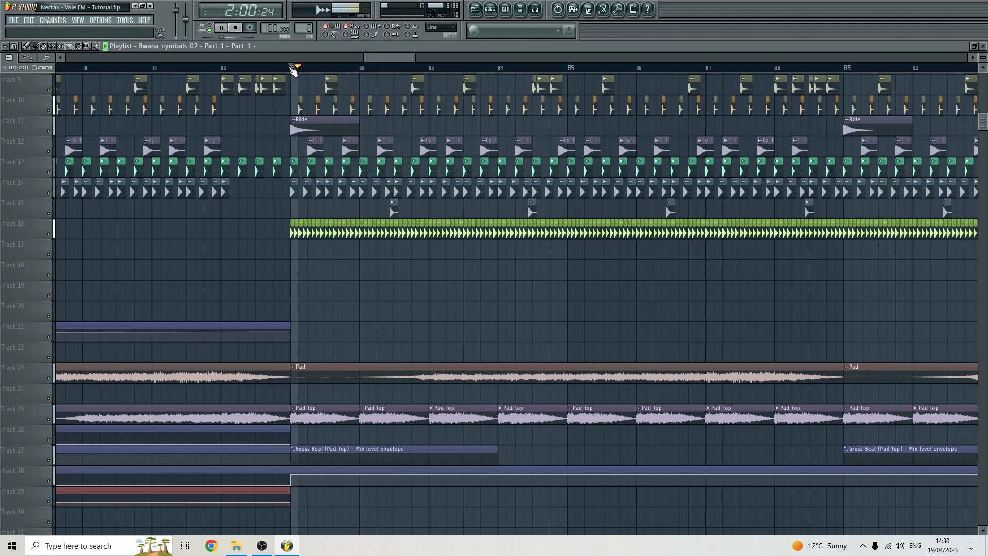
{"action": "right_click", "coordinate": [294, 192]}
{"action": "right_click", "coordinate": [394, 191]}
{"action": "right_click", "coordinate": [393, 211]}
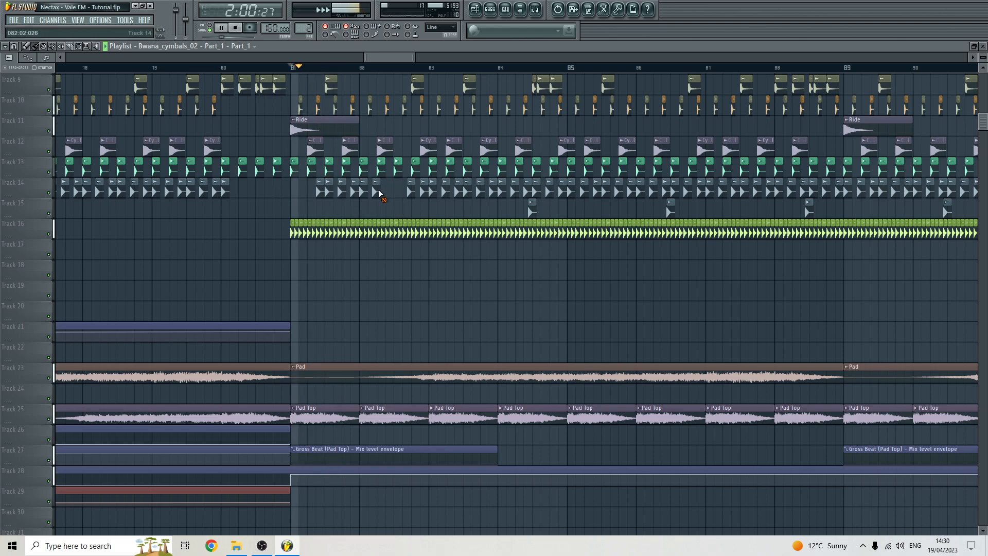
{"action": "right_click", "coordinate": [311, 149]}
{"action": "right_click", "coordinate": [348, 150]}
{"action": "right_click", "coordinate": [384, 150]}
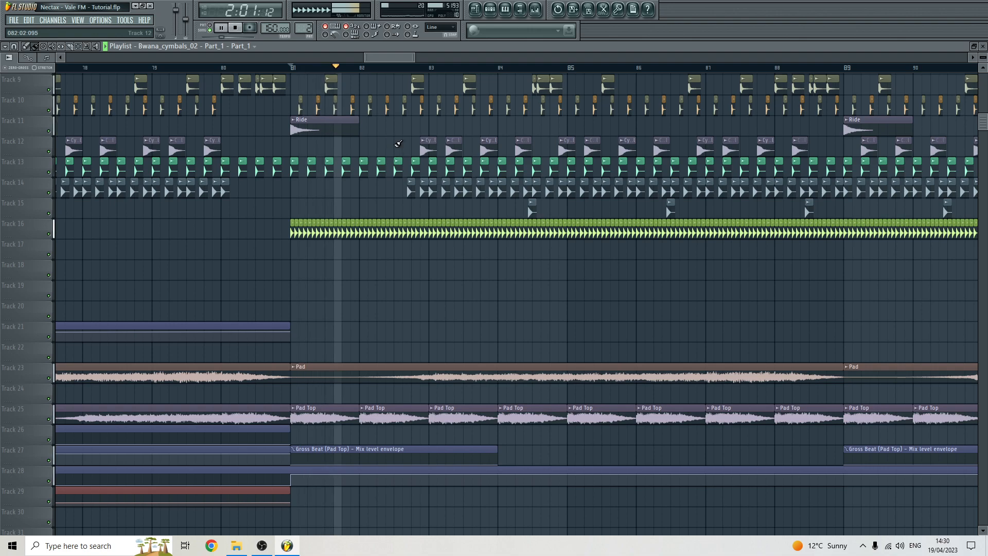
{"action": "key", "text": "space"}
- Undo the clip deletions on tracks 12, 14 and 15
{"action": "key", "text": "ctrl+z"}
{"action": "key", "text": "ctrl+z"}
{"action": "key", "text": "ctrl+z"}
{"action": "key", "text": "ctrl+z"}
{"action": "key", "text": "ctrl+z"}
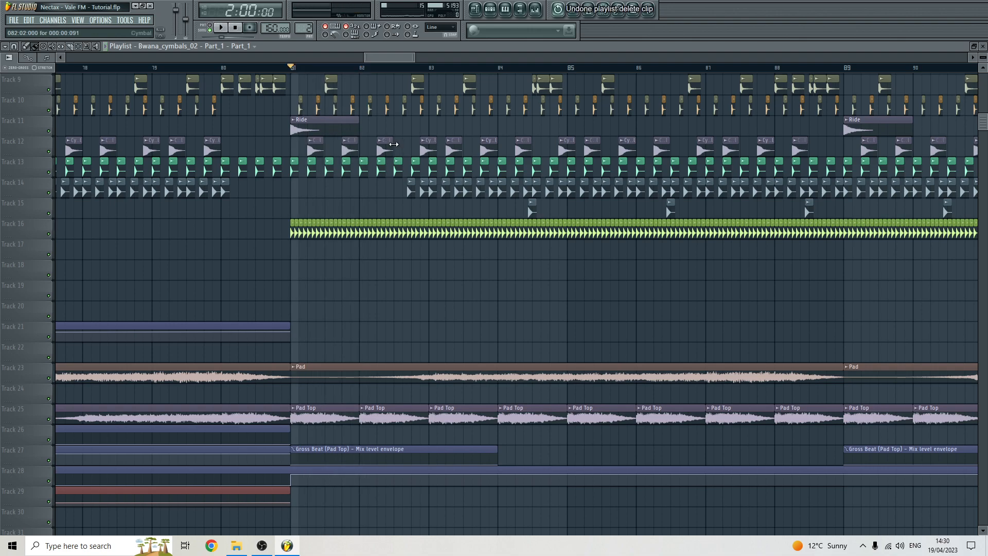
- Highlight the Kick clip at bar 81 on track 6 and examine the drum clips that start there
{"action": "left_click_drag", "start_coordinate": [279, 196], "coordinate": [358, 196]}
{"action": "scroll", "coordinate": [335, 164], "scroll_direction": "up", "scroll_amount": 4}
{"action": "left_click_drag", "start_coordinate": [275, 108], "coordinate": [340, 123]}
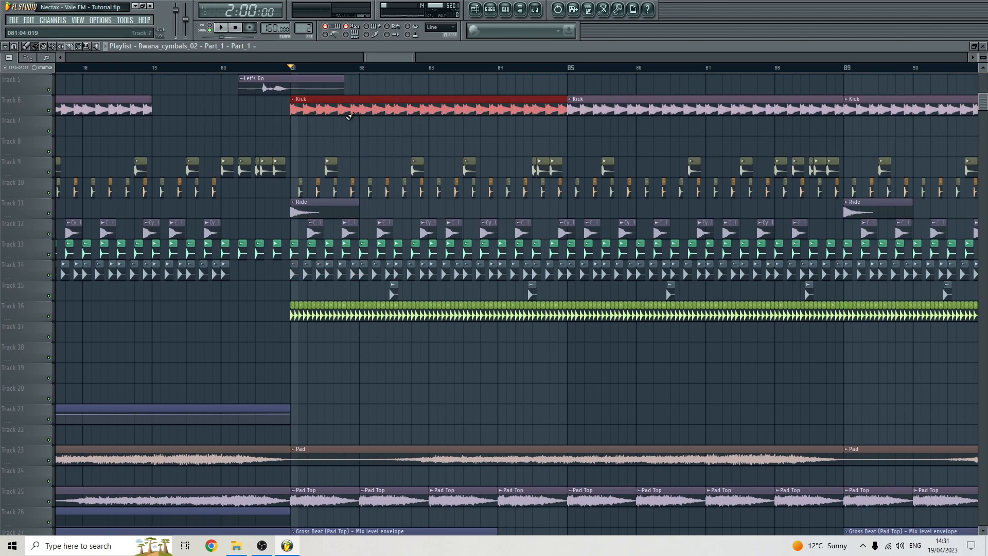
{"action": "scroll", "coordinate": [342, 309], "scroll_direction": "down", "scroll_amount": 3}
{"action": "scroll", "coordinate": [331, 338], "scroll_direction": "up", "scroll_amount": 2}
{"action": "left_click_drag", "start_coordinate": [273, 170], "coordinate": [345, 171]}
{"action": "scroll", "coordinate": [381, 289], "scroll_direction": "down", "scroll_amount": 2}
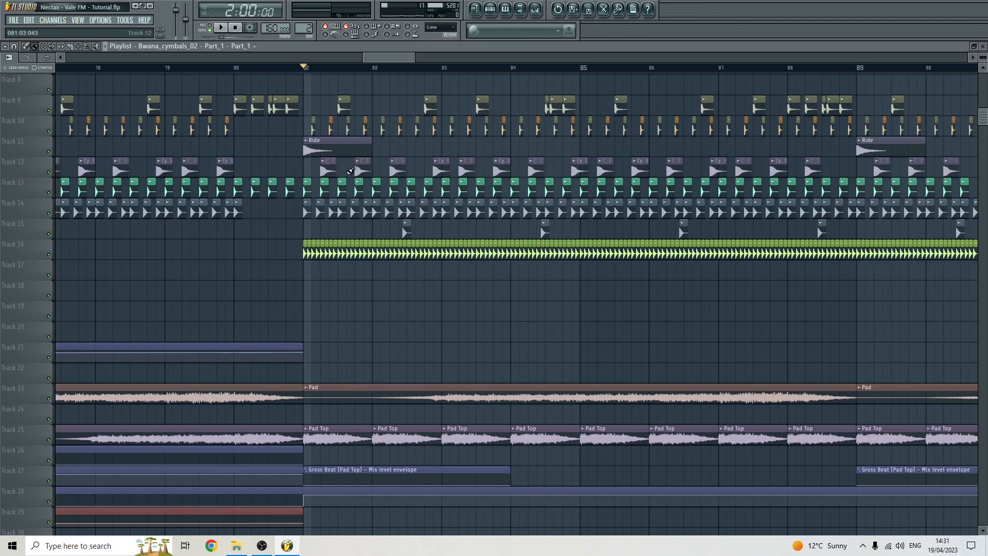
- Highlight the track 9 clips between bars 81 and 83 and deselect them
{"action": "left_click", "coordinate": [435, 168]}
{"action": "scroll", "coordinate": [333, 175], "scroll_direction": "up", "scroll_amount": 4}
{"action": "left_click_drag", "start_coordinate": [331, 175], "coordinate": [441, 195]}
{"action": "left_click", "coordinate": [409, 393]}
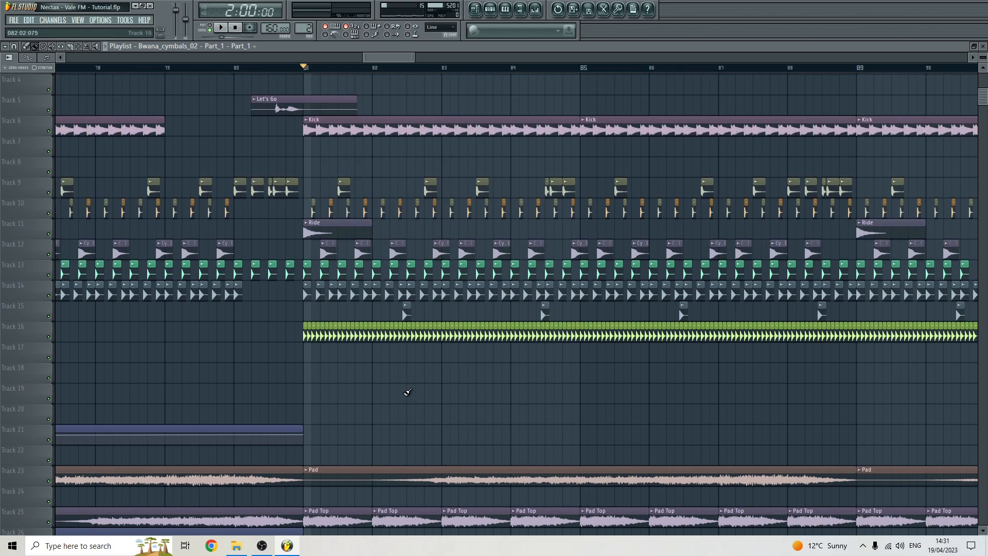
- Play repeatedly from bar 81 to examine the drum and cymbal levels in the mixer, and stop playback
{"action": "key", "text": "space"}
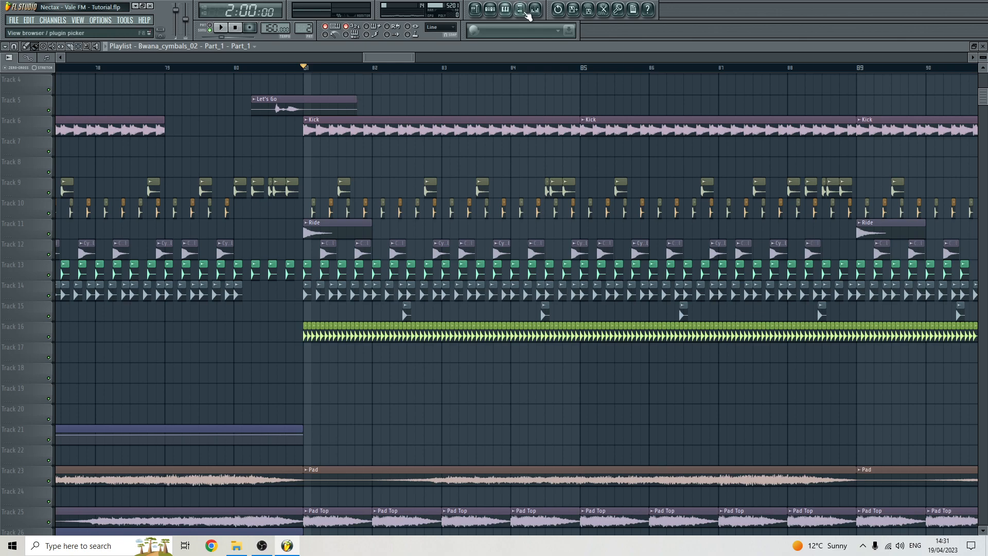
{"action": "key", "text": "F9"}
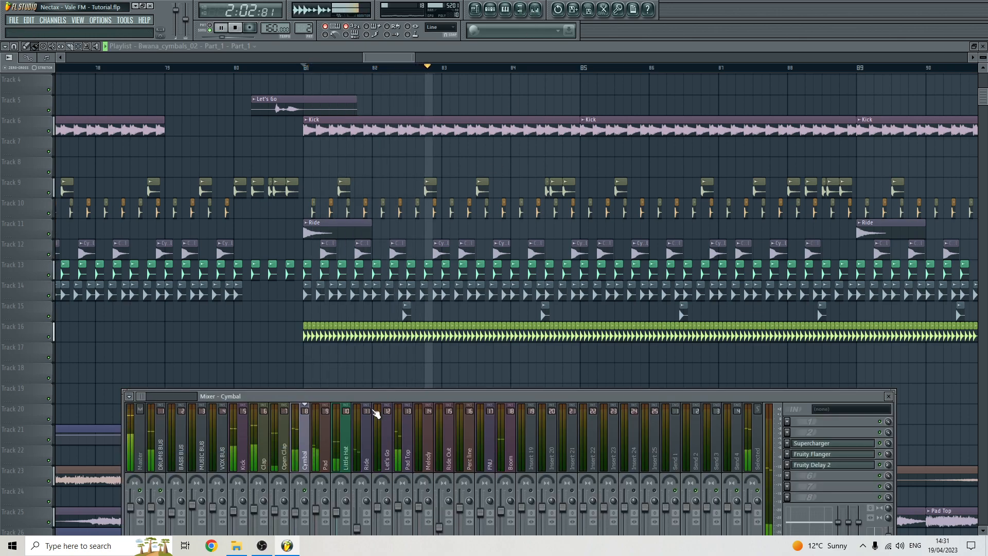
{"action": "key", "text": "space"}
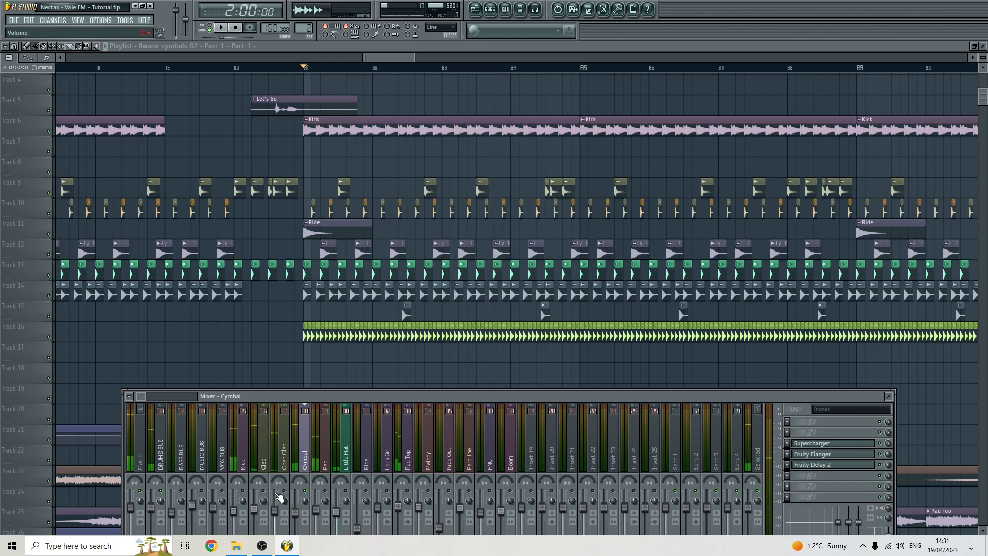
{"action": "key", "text": "space"}
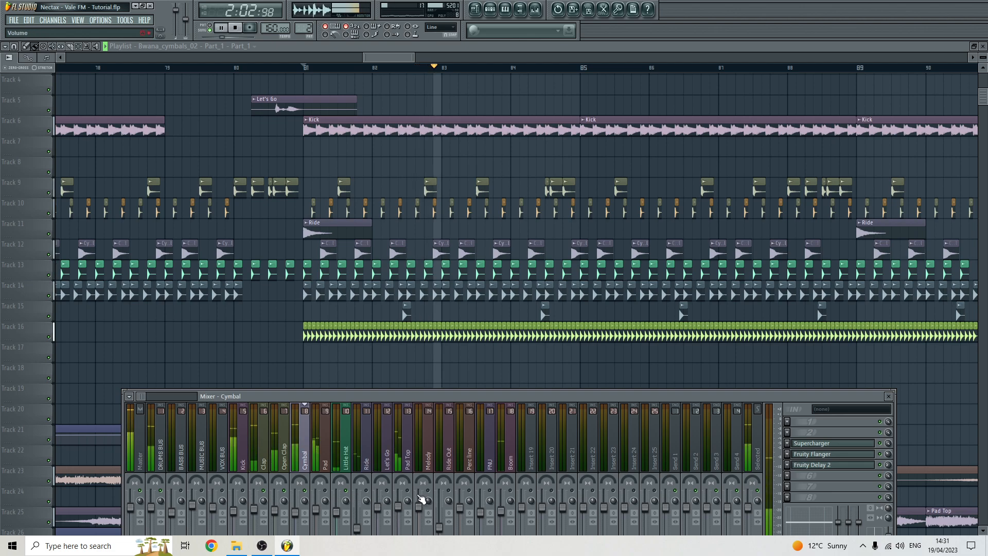
{"action": "key", "text": "space"}
{"action": "key", "text": "space"}
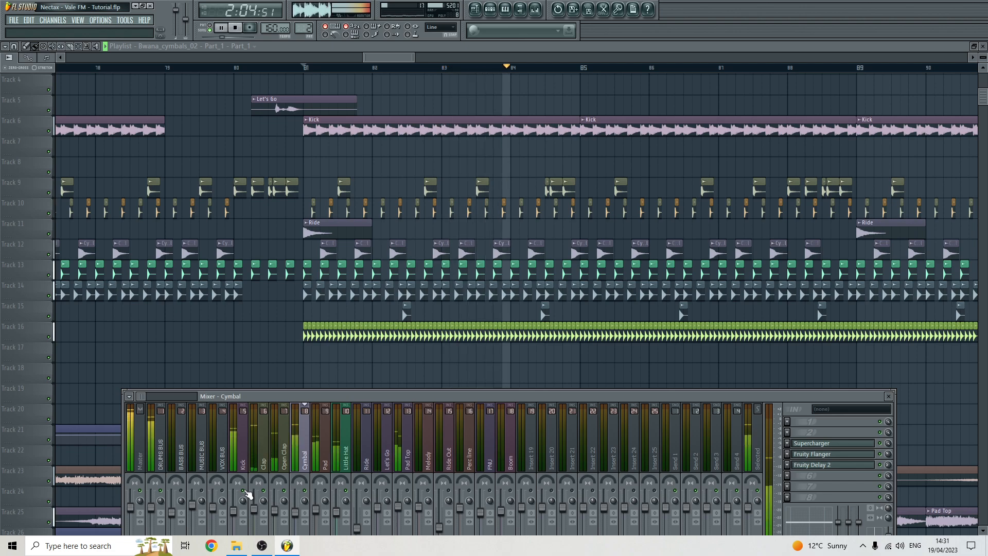
{"action": "key", "text": "space"}
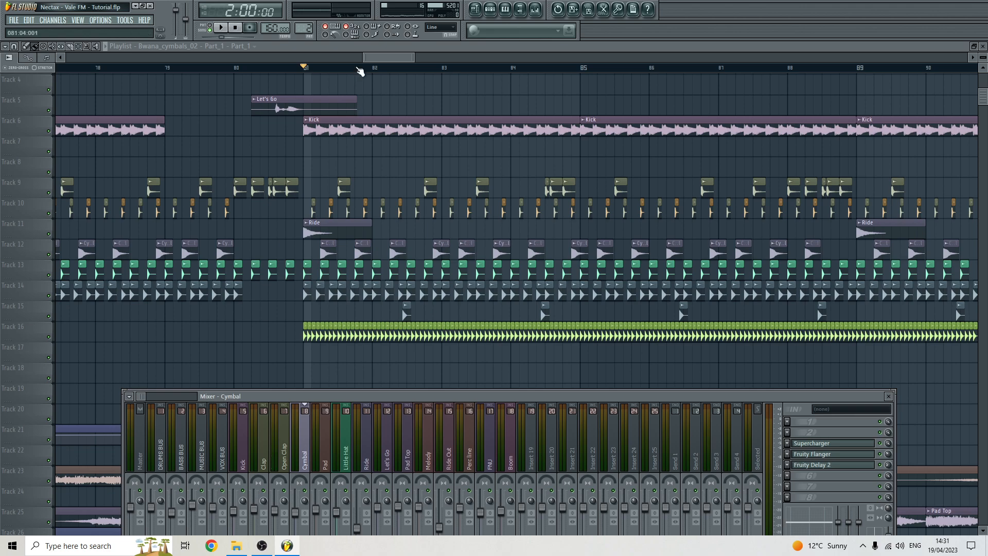
- Put the mixer away and examine the drum, Ride and Pad clips around bar 81
{"action": "left_click", "coordinate": [386, 62]}
{"action": "scroll", "coordinate": [393, 190], "scroll_direction": "up", "scroll_amount": 4}
{"action": "scroll", "coordinate": [396, 216], "scroll_direction": "down", "scroll_amount": 4}
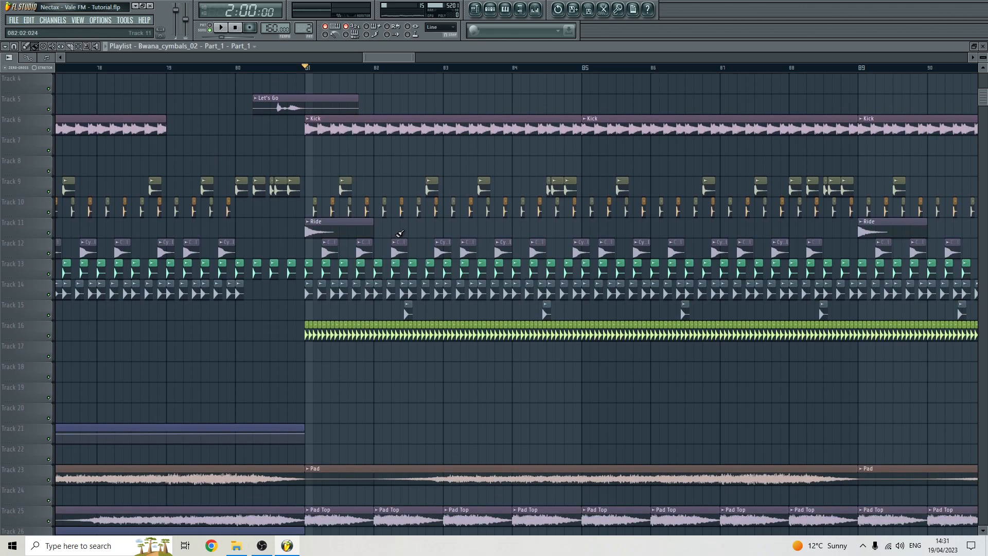
{"action": "scroll", "coordinate": [389, 229], "scroll_direction": "down", "scroll_amount": 2}
{"action": "scroll", "coordinate": [390, 229], "scroll_direction": "up", "scroll_amount": 3}
{"action": "scroll", "coordinate": [412, 236], "scroll_direction": "down", "scroll_amount": 1}
{"action": "scroll", "coordinate": [412, 236], "scroll_direction": "down", "scroll_amount": 2}
{"action": "scroll", "coordinate": [410, 239], "scroll_direction": "down", "scroll_amount": 1}
{"action": "scroll", "coordinate": [426, 217], "scroll_direction": "up", "scroll_amount": 1}
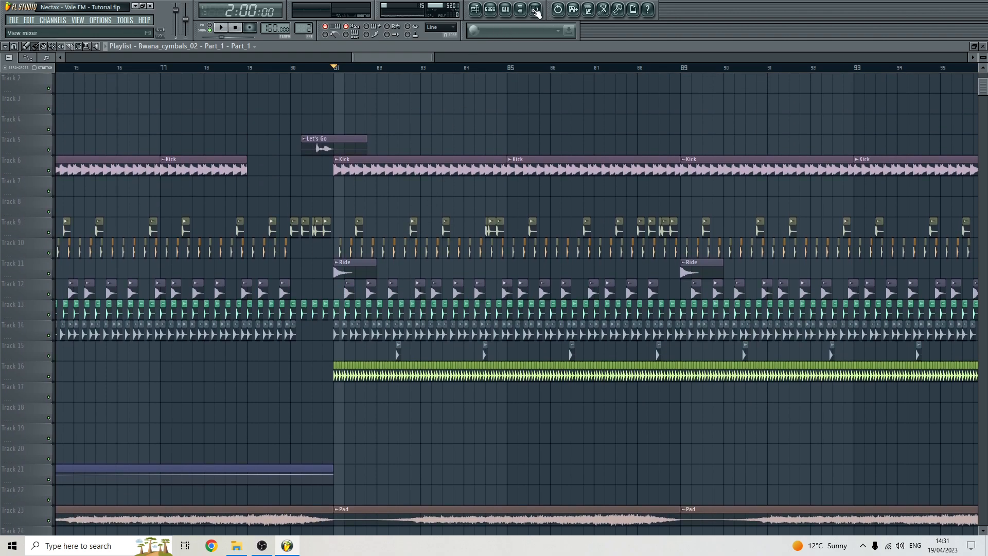
{"action": "scroll", "coordinate": [394, 80], "scroll_direction": "down", "scroll_amount": 2}
{"action": "scroll", "coordinate": [283, 75], "scroll_direction": "up", "scroll_amount": 3}
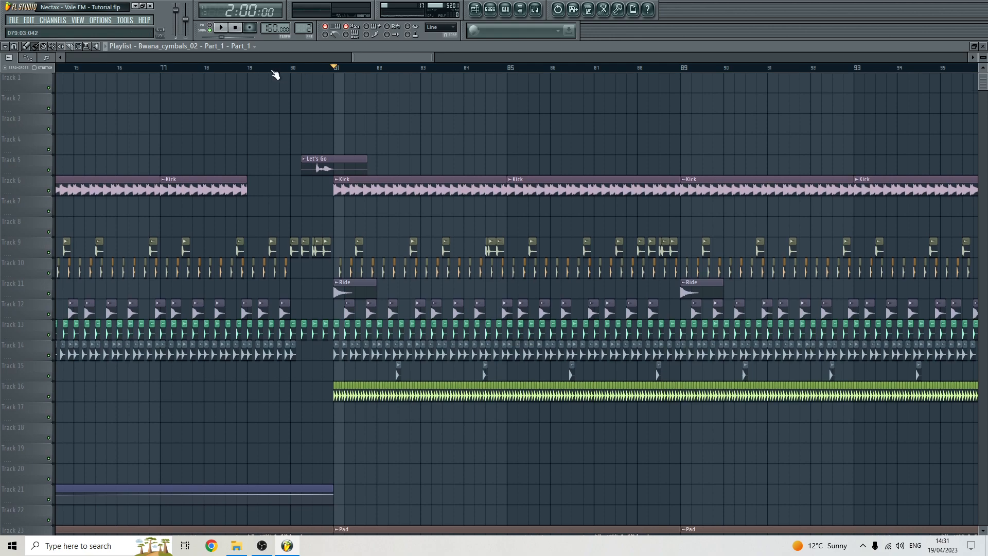
- Place the playhead at bar 79 and examine the drum, pad and automation tracks leading into bar 81
{"action": "left_click", "coordinate": [249, 67]}
{"action": "scroll", "coordinate": [376, 157], "scroll_direction": "down", "scroll_amount": 13}
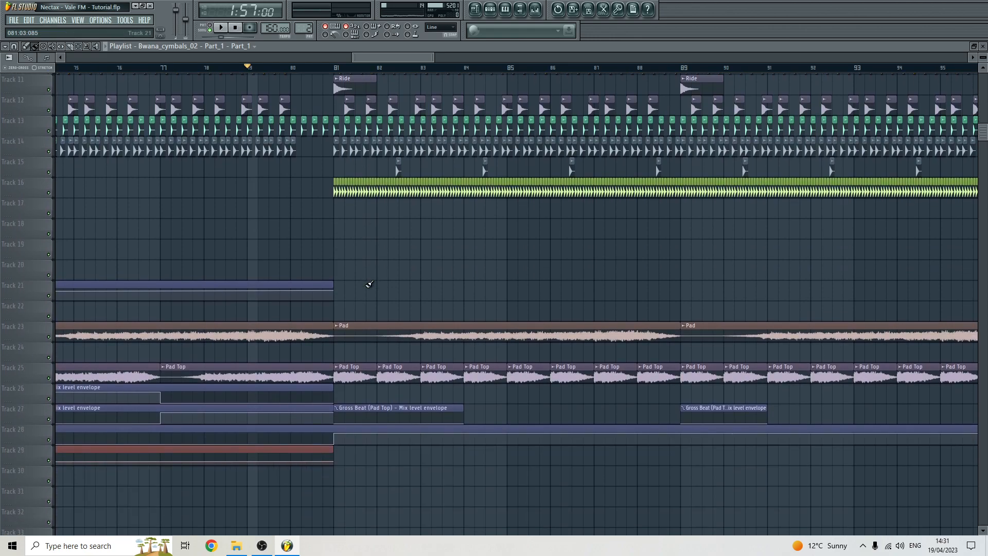
{"action": "scroll", "coordinate": [395, 318], "scroll_direction": "up", "scroll_amount": 7}
{"action": "scroll", "coordinate": [395, 317], "scroll_direction": "up", "scroll_amount": 6}
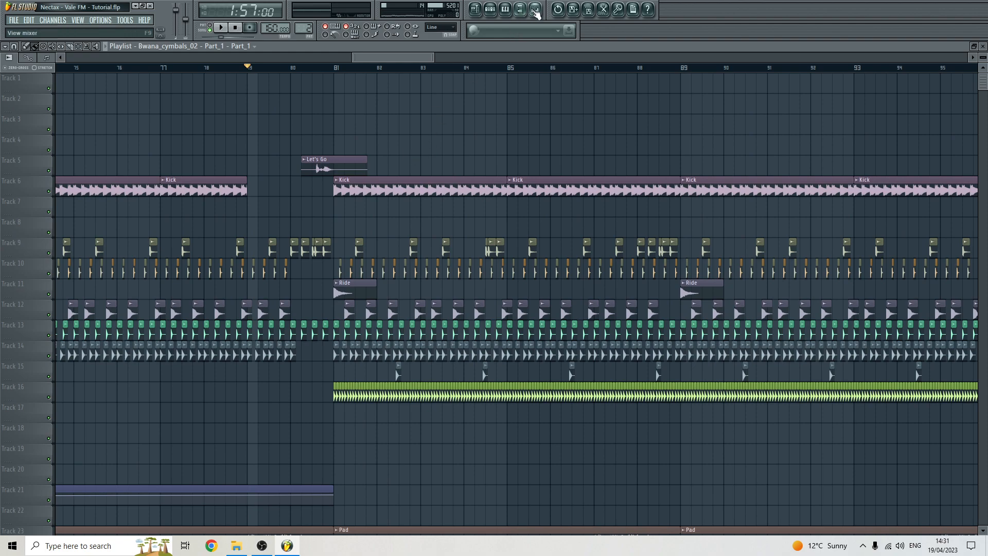
{"action": "key", "text": "F9"}
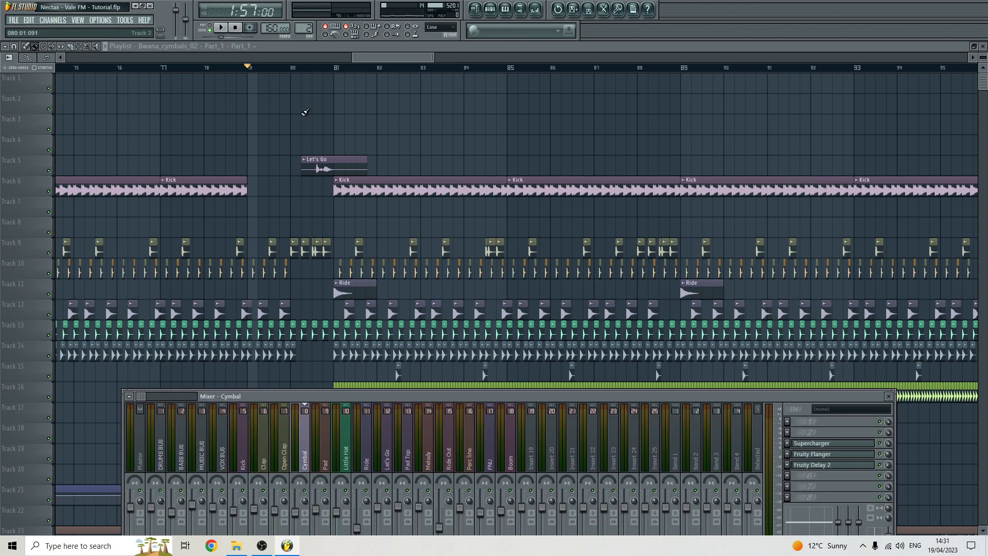
{"action": "key", "text": "F9"}
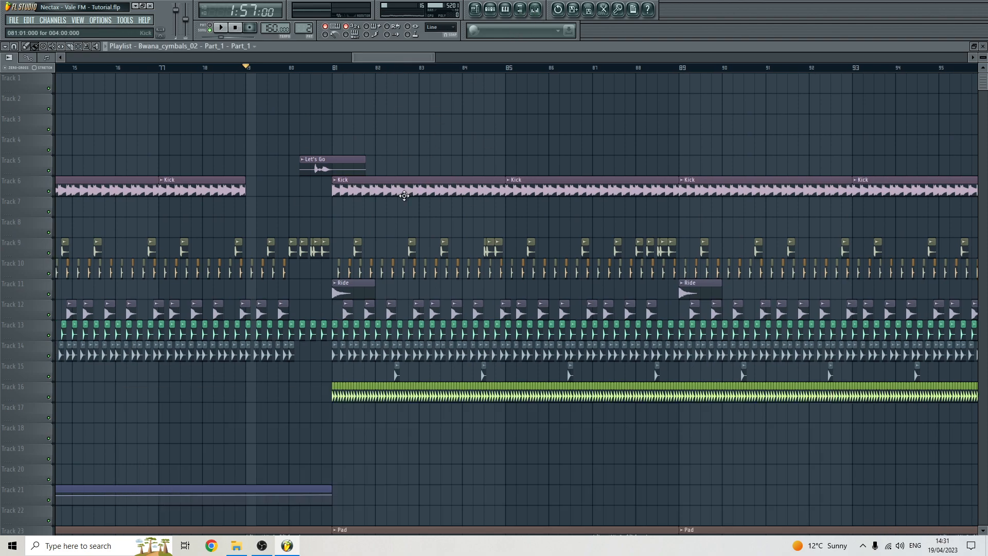
- Play the transition from bar 79 into the drop at bar 81 while examining the tracks, and stop playback
{"action": "key", "text": "space"}
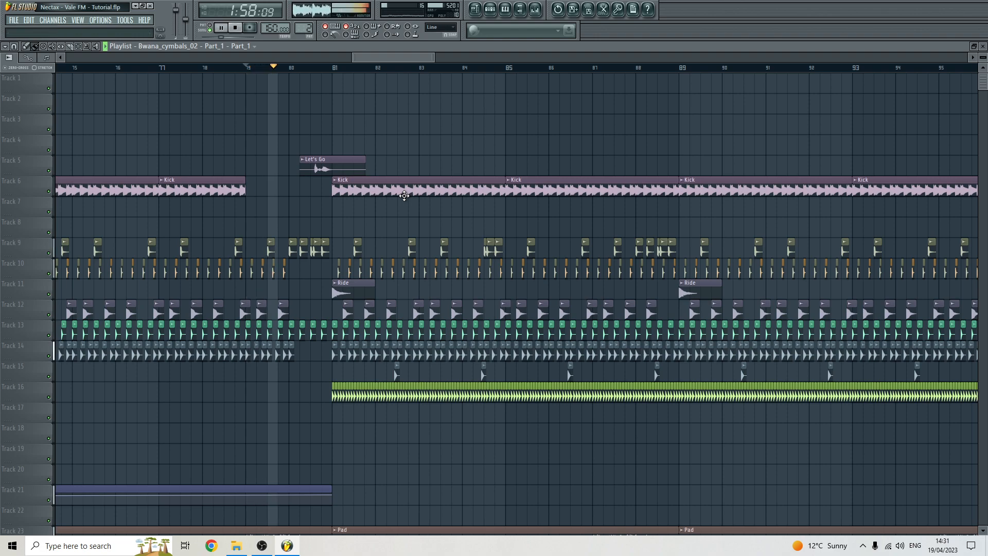
{"action": "scroll", "coordinate": [406, 196], "scroll_direction": "down", "scroll_amount": 2}
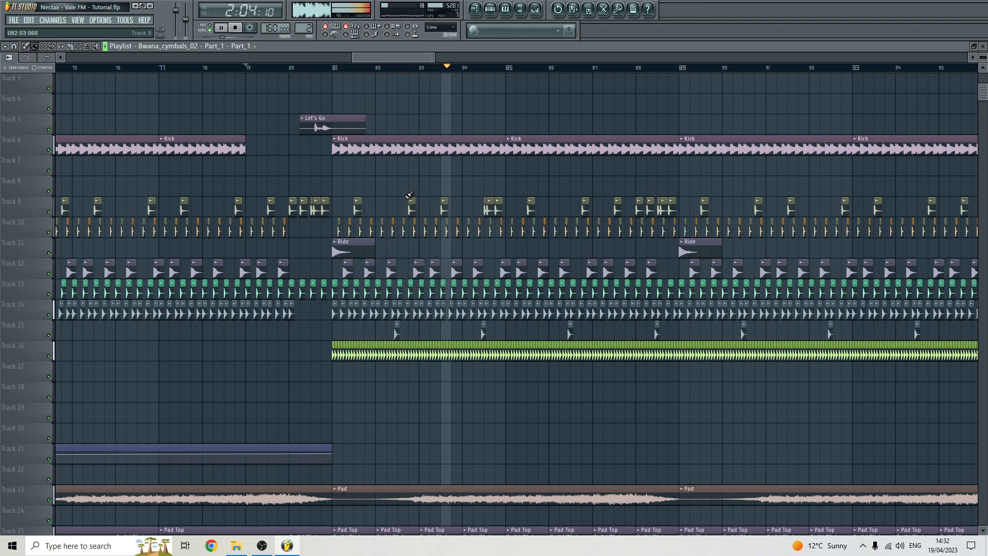
{"action": "scroll", "coordinate": [409, 195], "scroll_direction": "down", "scroll_amount": 3}
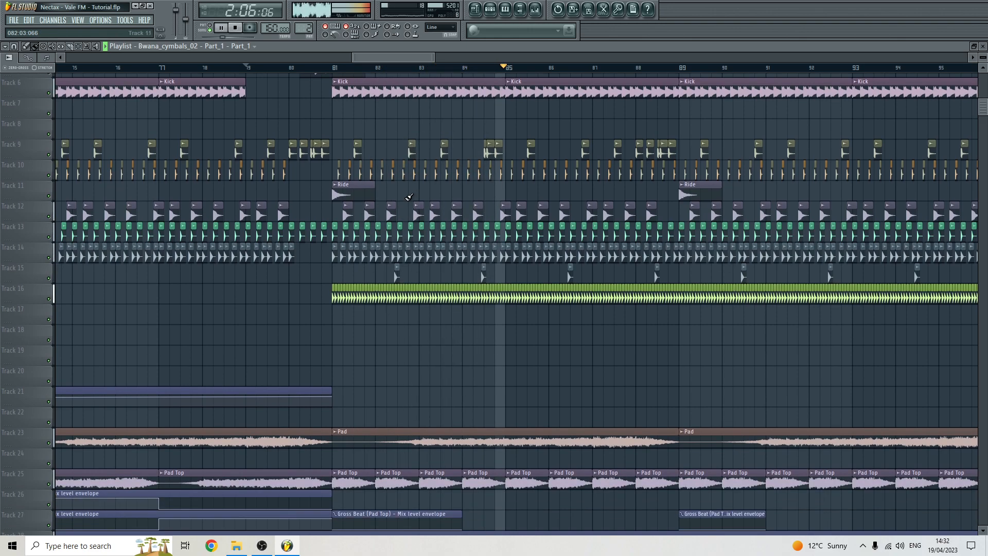
{"action": "scroll", "coordinate": [409, 196], "scroll_direction": "down", "scroll_amount": 10}
{"action": "scroll", "coordinate": [409, 196], "scroll_direction": "down", "scroll_amount": 5}
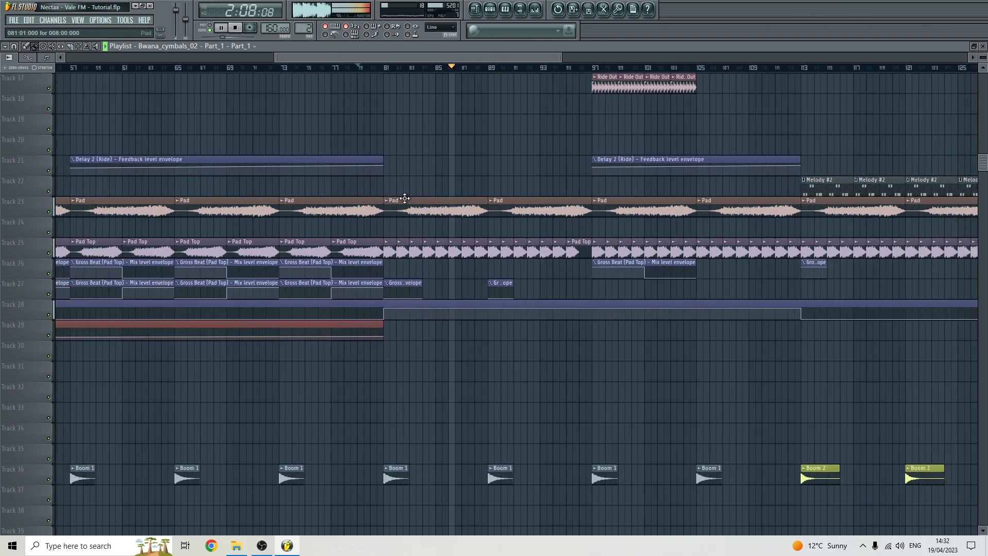
{"action": "scroll", "coordinate": [409, 196], "scroll_direction": "down", "scroll_amount": 3}
{"action": "scroll", "coordinate": [409, 195], "scroll_direction": "up", "scroll_amount": 7}
{"action": "left_click", "coordinate": [237, 29]}
{"action": "left_click", "coordinate": [237, 29]}
- Examine the arrangement from bar 81 onward and place the playhead at bar 95, before the Ride Out section
{"action": "scroll", "coordinate": [294, 299], "scroll_direction": "down", "scroll_amount": 3}
{"action": "scroll", "coordinate": [295, 305], "scroll_direction": "down", "scroll_amount": 3}
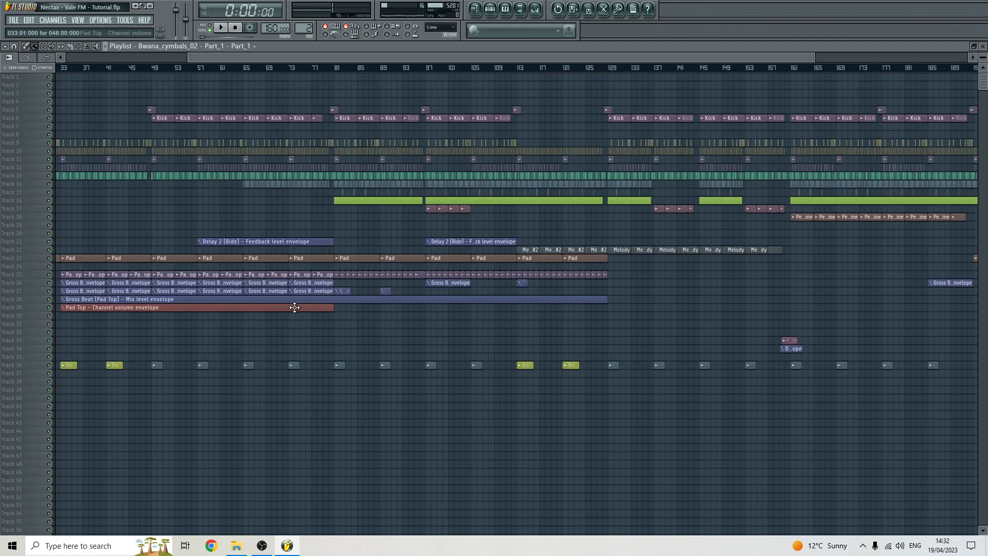
{"action": "scroll", "coordinate": [295, 310], "scroll_direction": "down", "scroll_amount": 1}
{"action": "scroll", "coordinate": [319, 313], "scroll_direction": "up", "scroll_amount": 3}
{"action": "scroll", "coordinate": [523, 347], "scroll_direction": "down", "scroll_amount": 3}
{"action": "scroll", "coordinate": [669, 289], "scroll_direction": "up", "scroll_amount": 5}
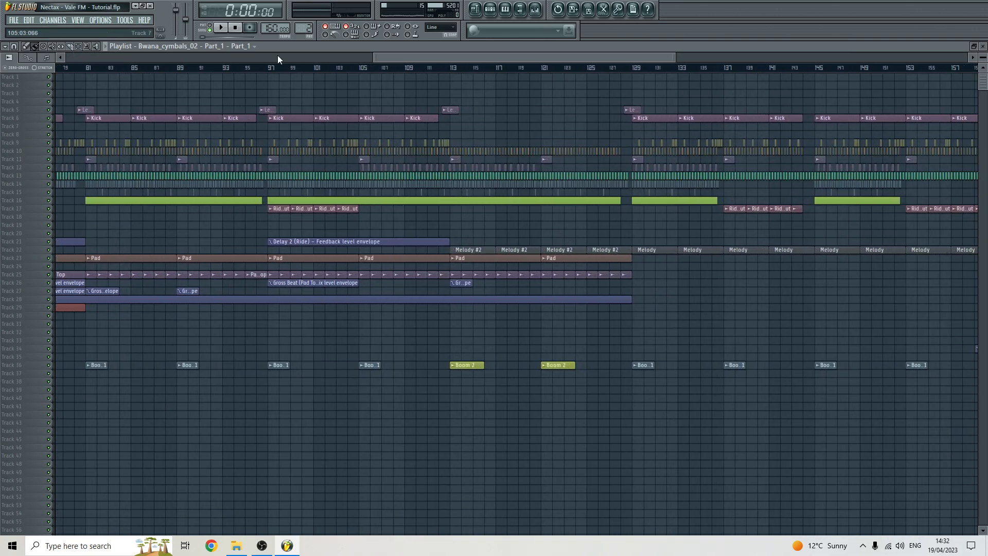
{"action": "left_click", "coordinate": [235, 74]}
{"action": "scroll", "coordinate": [441, 225], "scroll_direction": "up", "scroll_amount": 4}
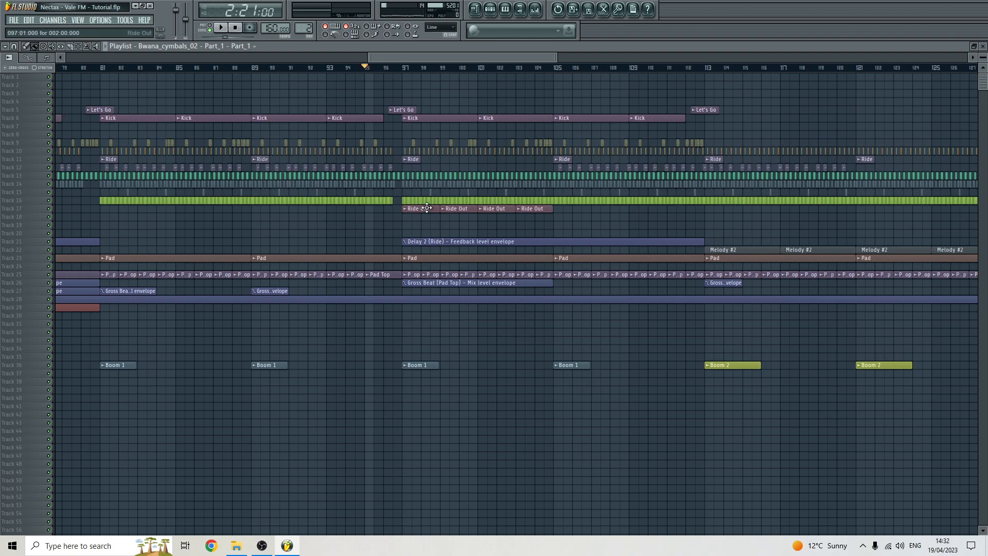
{"action": "scroll", "coordinate": [421, 200], "scroll_direction": "up", "scroll_amount": 4}
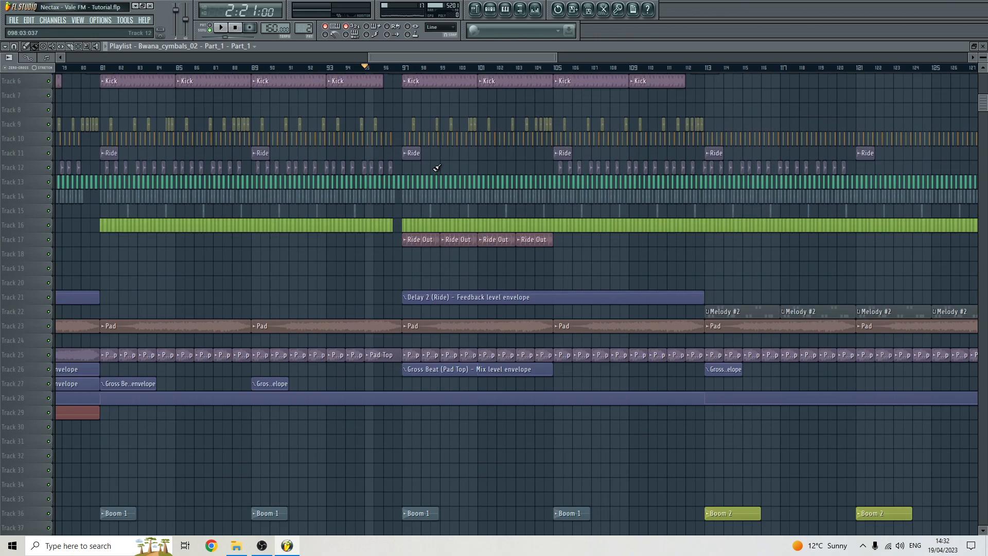
{"action": "scroll", "coordinate": [433, 266], "scroll_direction": "down", "scroll_amount": 8}
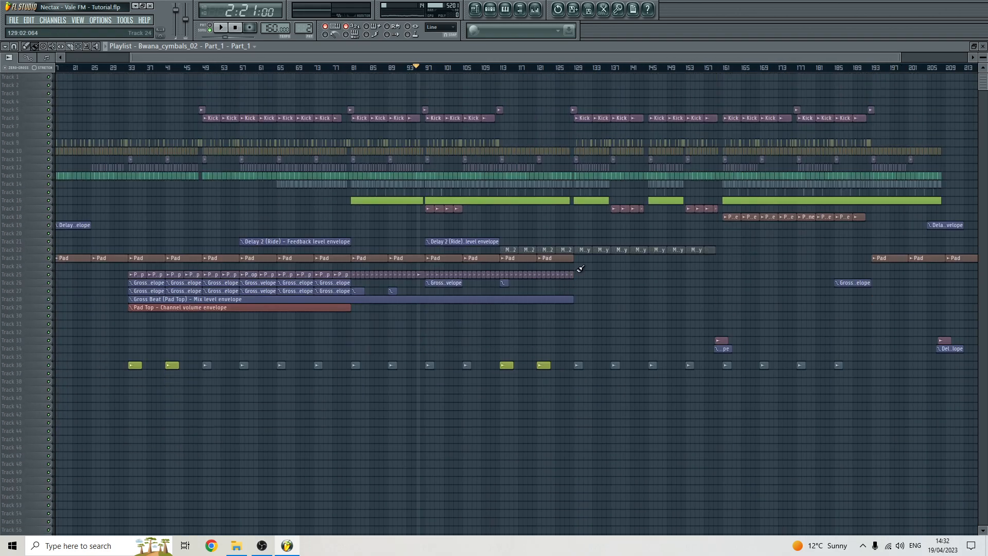
- Highlight the Pad clips on track 23 from bar 49 to bar 129 and deselect them
{"action": "left_click_drag", "start_coordinate": [581, 268], "coordinate": [236, 260]}
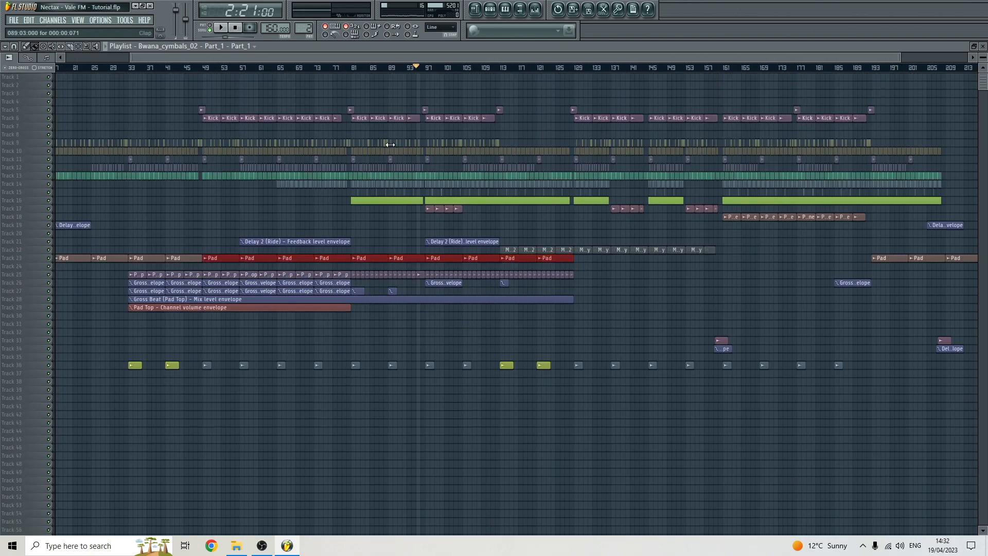
{"action": "left_click", "coordinate": [613, 285]}
{"action": "left_click_drag", "start_coordinate": [593, 264], "coordinate": [236, 260]}
{"action": "left_click", "coordinate": [526, 130], "text": "ctrl"}
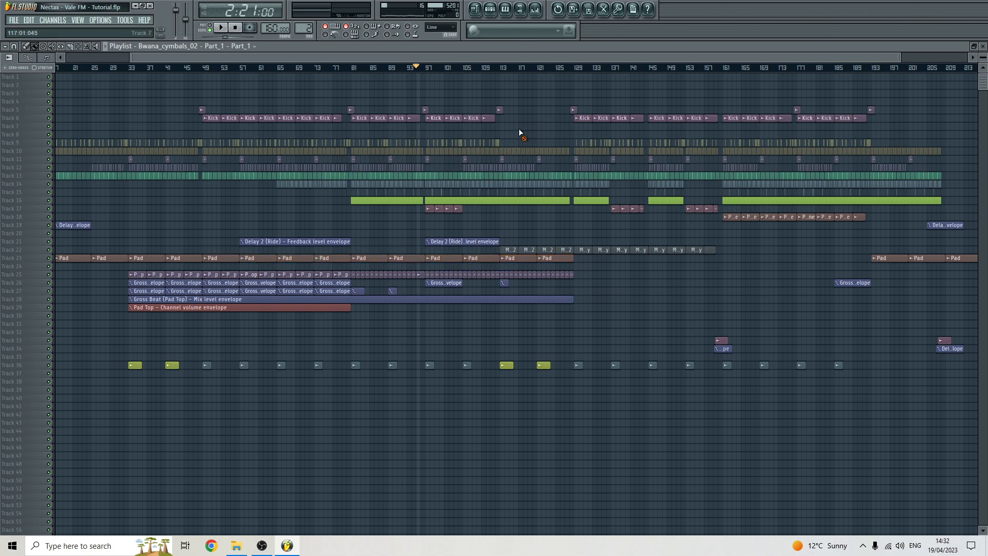
- Return the playhead to bar 81 and examine the enlarged percussion and Pad tracks
{"action": "scroll", "coordinate": [519, 128], "scroll_direction": "up", "scroll_amount": 4}
{"action": "left_click", "coordinate": [354, 74]}
{"action": "scroll", "coordinate": [381, 206], "scroll_direction": "down", "scroll_amount": 5}
{"action": "scroll", "coordinate": [395, 267], "scroll_direction": "down", "scroll_amount": 3}
{"action": "scroll", "coordinate": [395, 267], "scroll_direction": "down", "scroll_amount": 5}
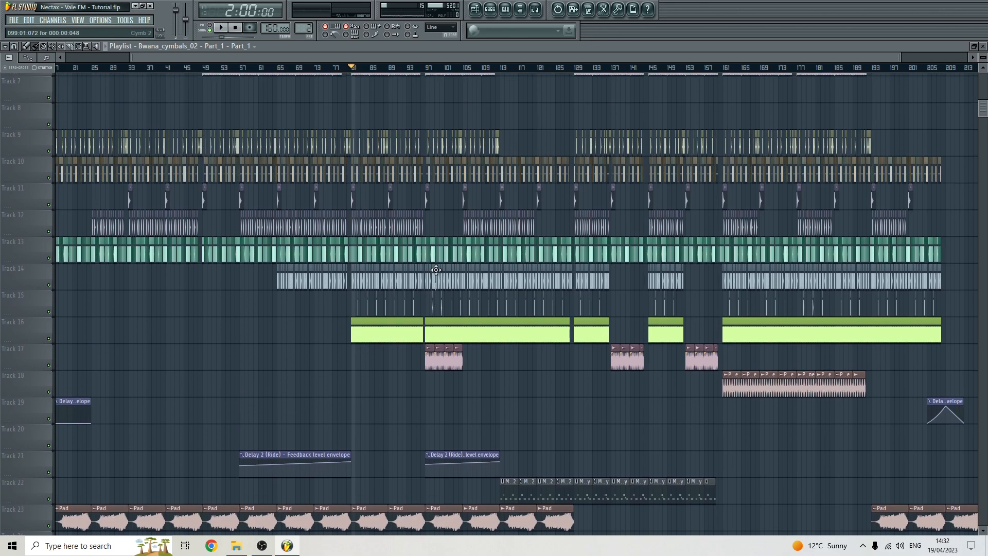
{"action": "scroll", "coordinate": [440, 264], "scroll_direction": "down", "scroll_amount": 2}
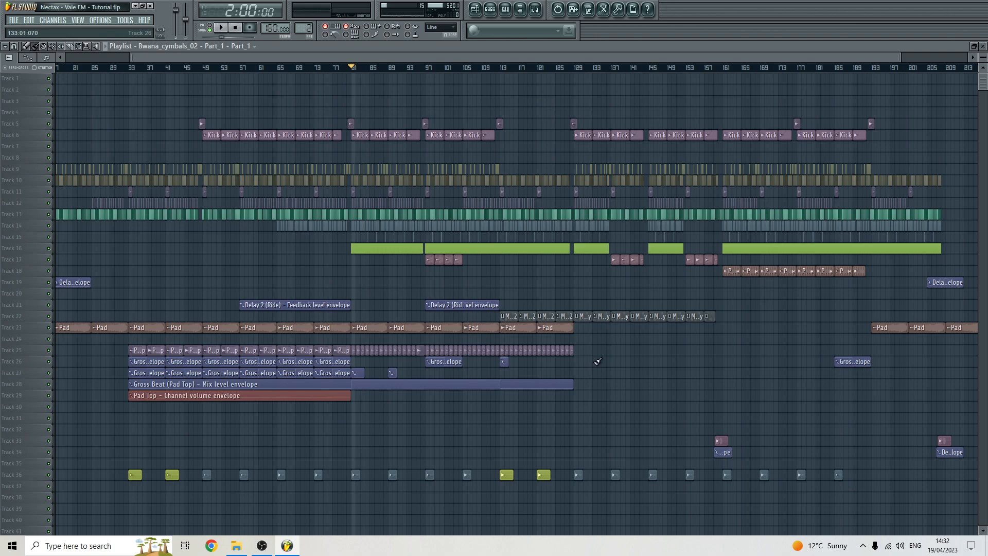
- Highlight the Pad clips on track 23 from bar 81 to bar 129 and deselect them
{"action": "left_click_drag", "start_coordinate": [584, 337], "coordinate": [359, 330]}
{"action": "left_click", "coordinate": [575, 340]}
{"action": "left_click_drag", "start_coordinate": [593, 334], "coordinate": [361, 332]}
{"action": "left_click", "coordinate": [578, 339]}
- Sweep across the Pad clips on track 23 and undo the clip deletion
{"action": "scroll", "coordinate": [574, 338], "scroll_direction": "down", "scroll_amount": 2}
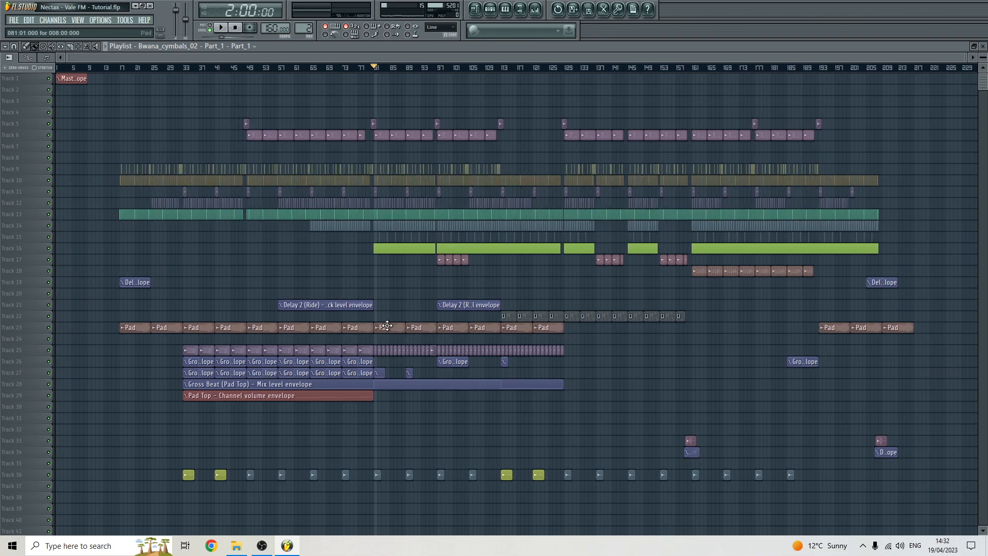
{"action": "left_click_drag", "start_coordinate": [256, 328], "coordinate": [549, 333]}
{"action": "key", "text": "ctrl+z"}
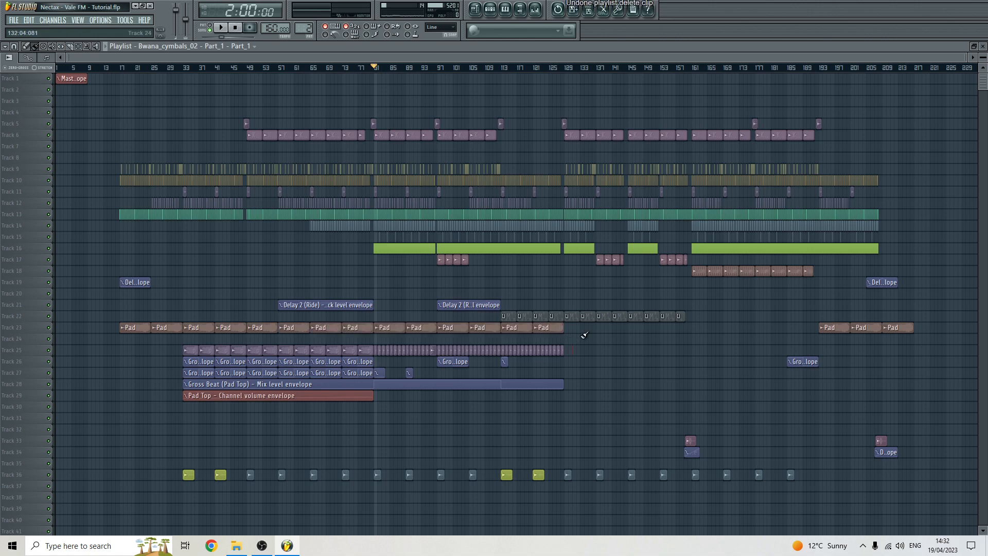
{"action": "scroll", "coordinate": [570, 352], "scroll_direction": "down", "scroll_amount": 2}
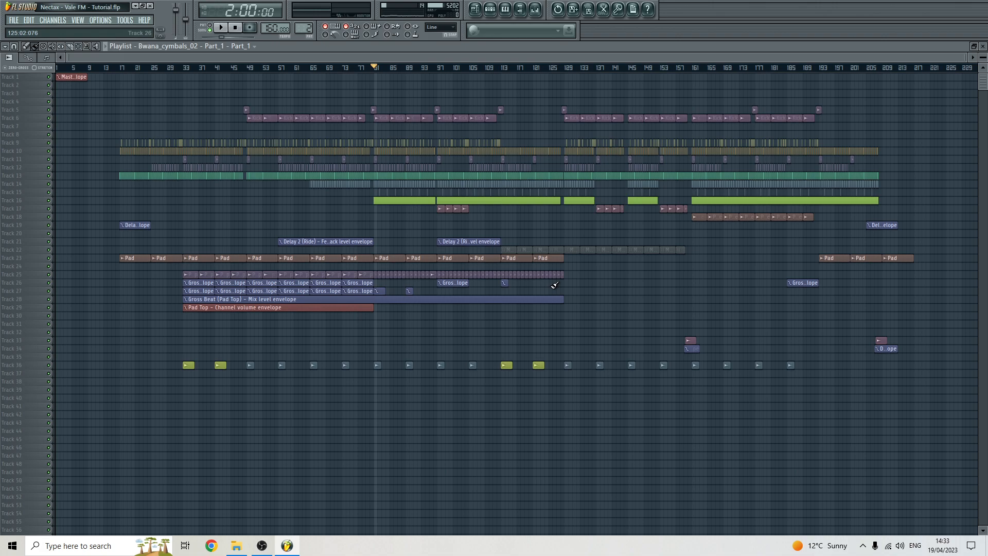
- Place the playhead at bar 95, highlight the Ride Out clips on track 17 from bar 97, and deselect them
{"action": "left_click", "coordinate": [431, 67]}
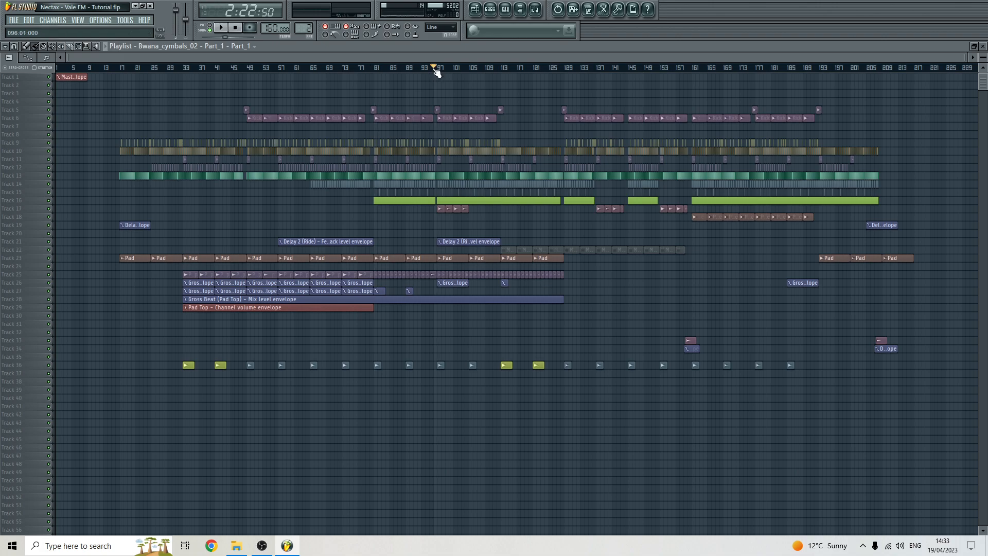
{"action": "scroll", "coordinate": [430, 67], "scroll_direction": "up", "scroll_amount": 3}
{"action": "scroll", "coordinate": [423, 184], "scroll_direction": "up", "scroll_amount": 3}
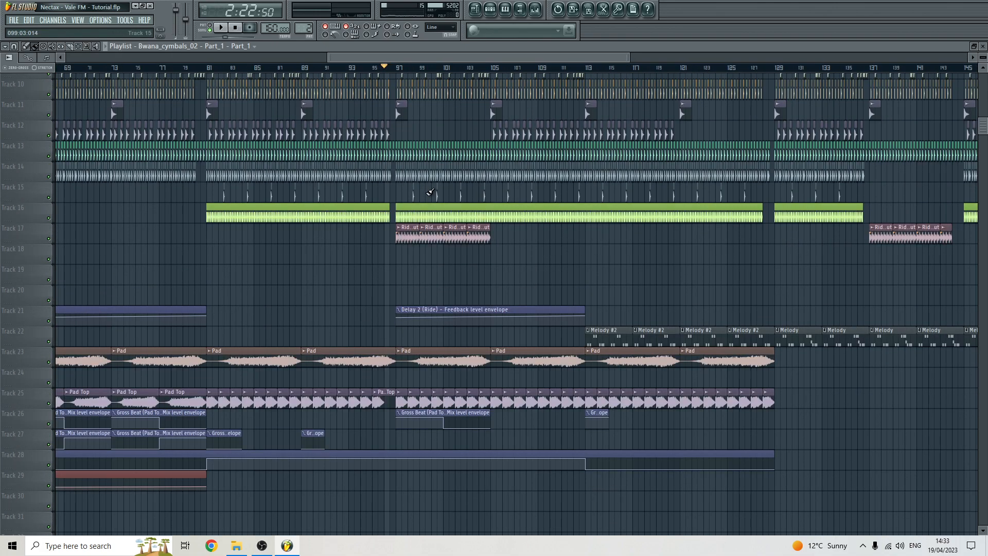
{"action": "left_click", "coordinate": [375, 68]}
{"action": "left_click_drag", "start_coordinate": [389, 226], "coordinate": [497, 245]}
{"action": "left_click", "coordinate": [505, 259]}
- Play from bar 95 into the Ride Out section and stop playback
{"action": "key", "text": "space"}
{"action": "scroll", "coordinate": [493, 261], "scroll_direction": "down", "scroll_amount": 3}
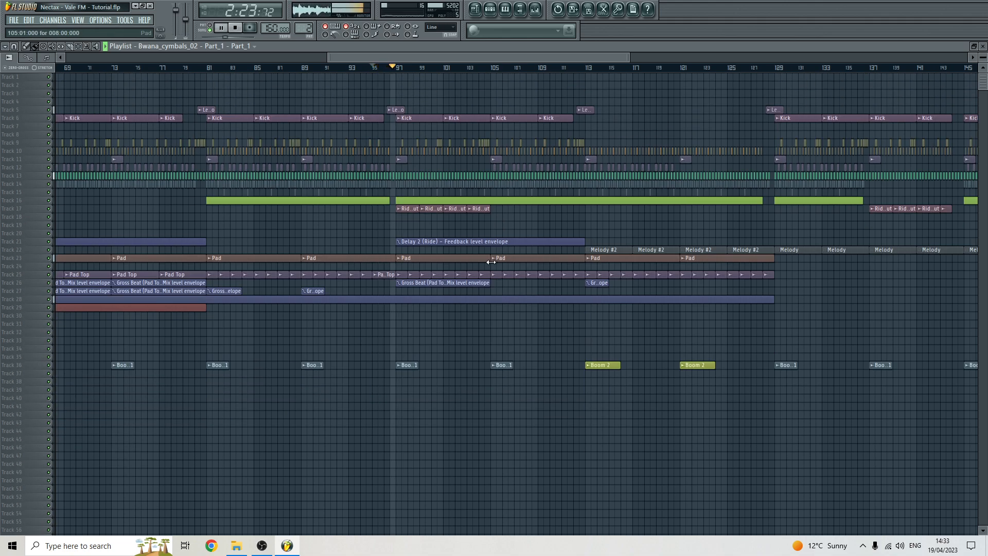
{"action": "scroll", "coordinate": [447, 58], "scroll_direction": "right", "scroll_amount": 5}
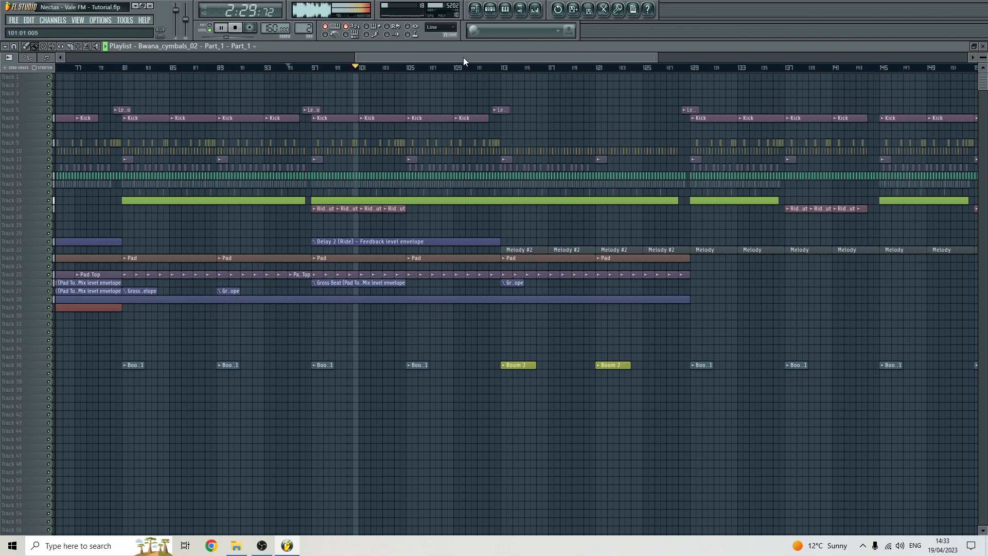
{"action": "key", "text": "space"}
- Highlight the Ride Out clips between bars 97 and 105, point out the preceding cymbal clips, and clear the selection
{"action": "left_click_drag", "start_coordinate": [297, 204], "coordinate": [400, 222]}
{"action": "left_click_drag", "start_coordinate": [317, 168], "coordinate": [220, 171]}
{"action": "left_click", "coordinate": [404, 224], "text": "ctrl"}
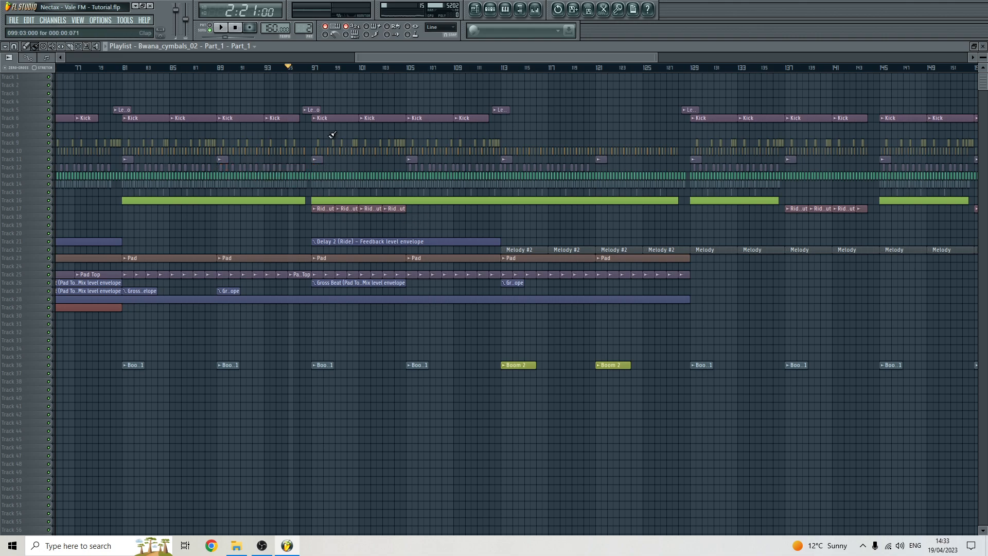
- Mark the time ranges from bar 97 to 105 and from bar 81 to 97, clearing each selection
{"action": "left_click", "coordinate": [219, 67]}
{"action": "left_click_drag", "start_coordinate": [314, 73], "coordinate": [410, 77]}
{"action": "left_click", "coordinate": [394, 71], "text": "ctrl"}
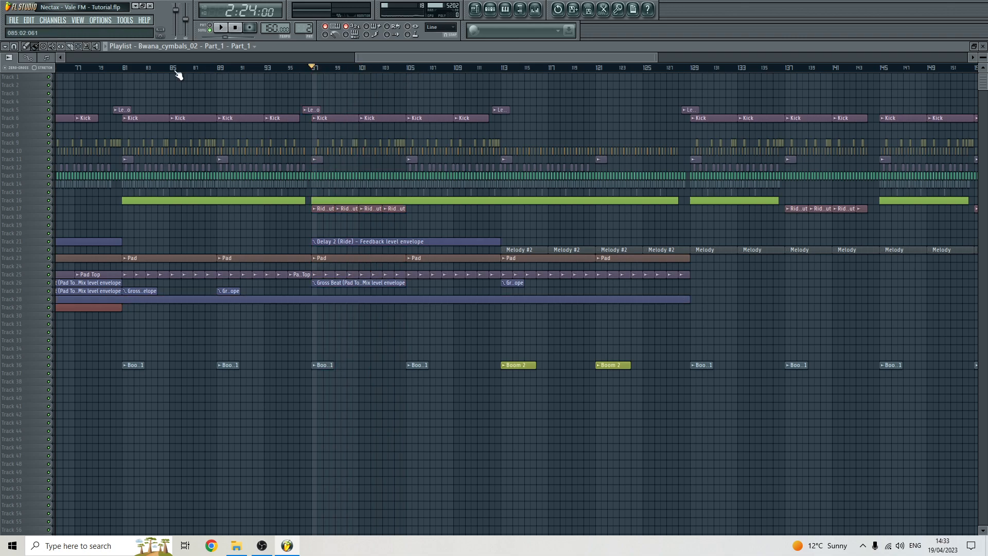
{"action": "left_click_drag", "start_coordinate": [124, 69], "coordinate": [312, 76]}
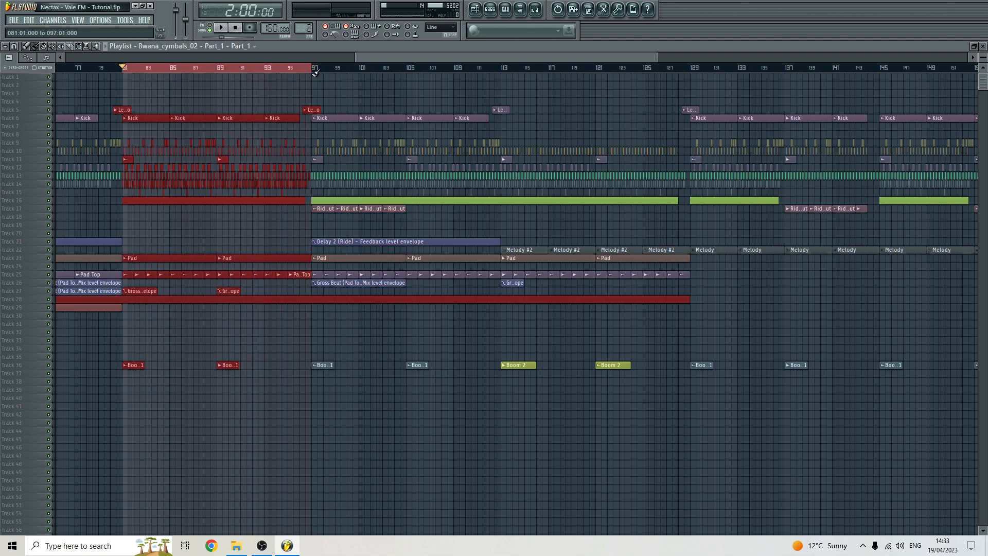
{"action": "left_click", "coordinate": [315, 70], "text": "ctrl"}
- Examine the arrangement beyond bar 97 and play from bar 111 into the Melody #2 section at bar 113
{"action": "scroll", "coordinate": [313, 158], "scroll_direction": "down", "scroll_amount": 5}
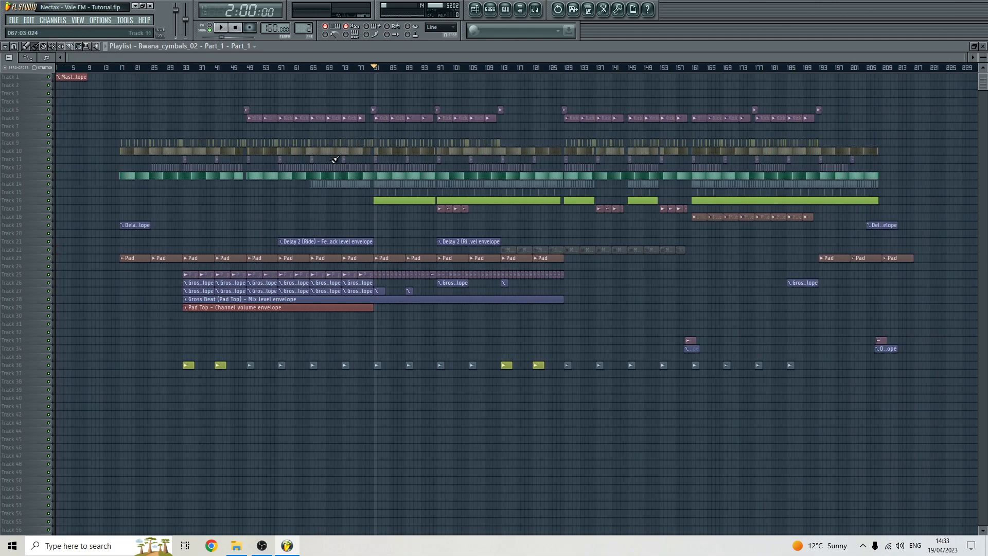
{"action": "scroll", "coordinate": [513, 200], "scroll_direction": "up", "scroll_amount": 1}
{"action": "scroll", "coordinate": [513, 200], "scroll_direction": "up", "scroll_amount": 1}
{"action": "scroll", "coordinate": [501, 225], "scroll_direction": "up", "scroll_amount": 2}
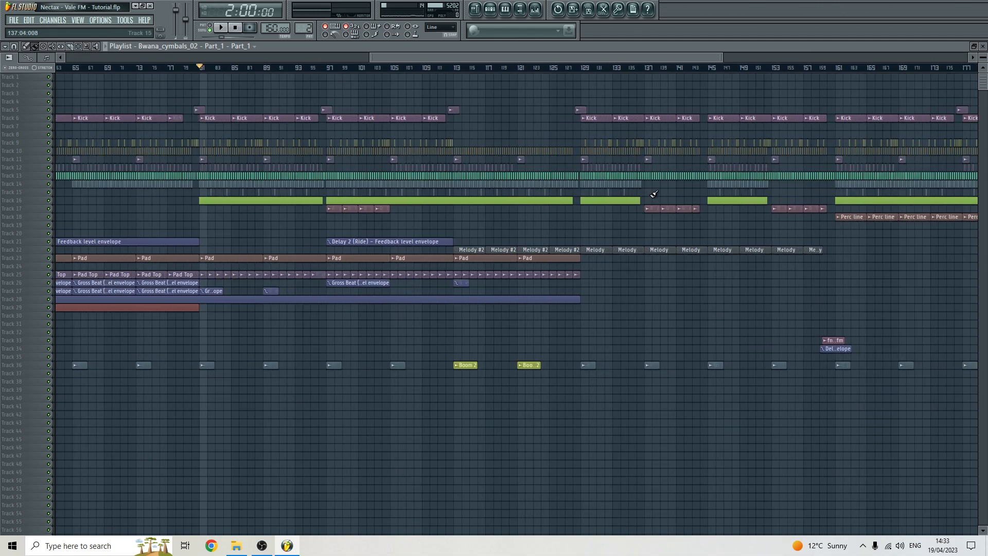
{"action": "left_click", "coordinate": [381, 69]}
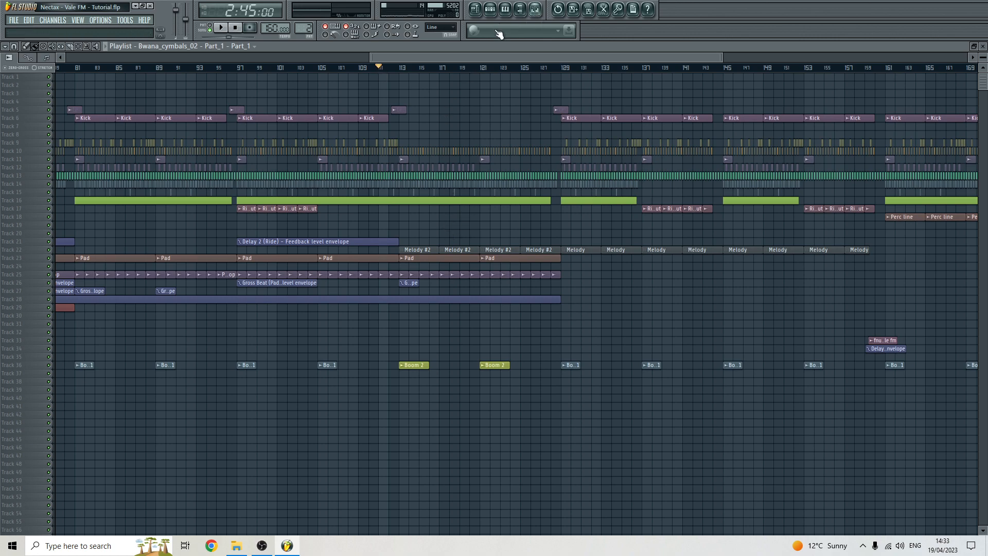
{"action": "left_click", "coordinate": [360, 69]}
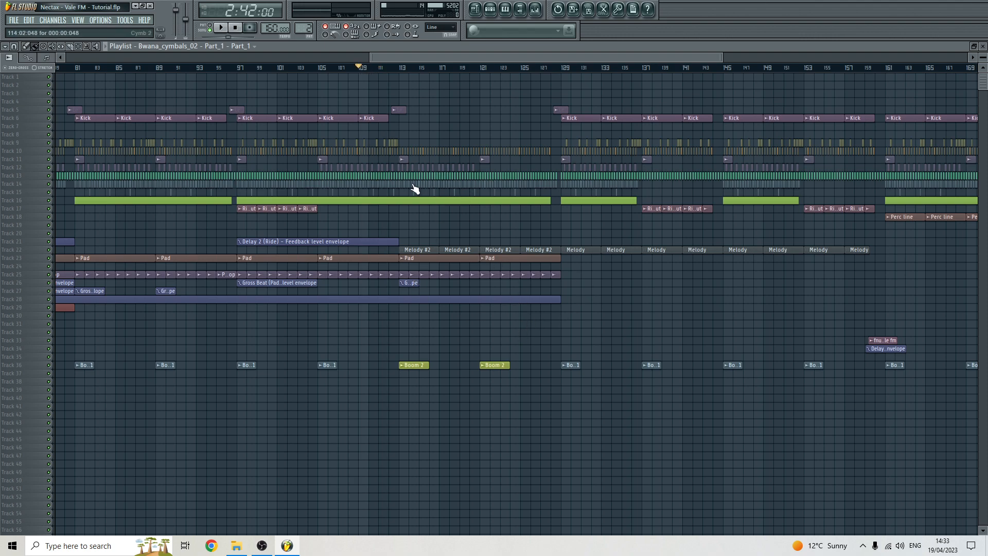
{"action": "left_click", "coordinate": [380, 68]}
{"action": "key", "text": "space"}
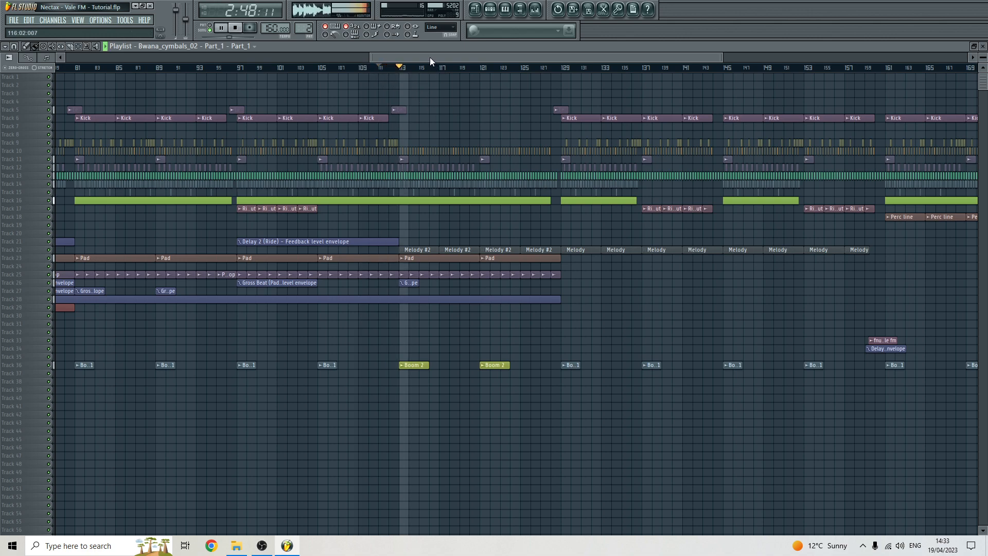
- Jump the running playback ahead to about bar 127, listen into the Melody section at bar 129, and stop
{"action": "left_click_drag", "start_coordinate": [431, 57], "coordinate": [449, 58]}
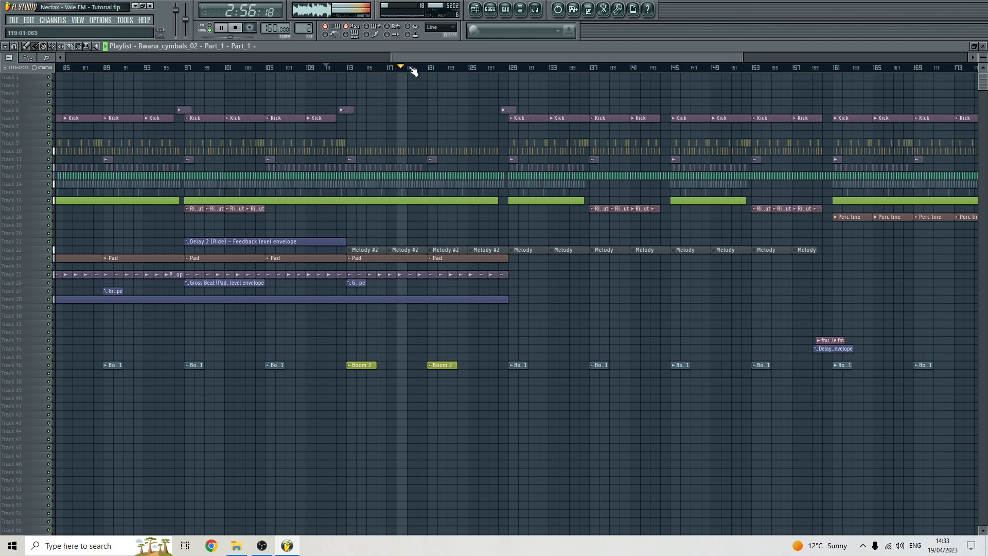
{"action": "left_click", "coordinate": [470, 68]}
{"action": "left_click", "coordinate": [492, 69]}
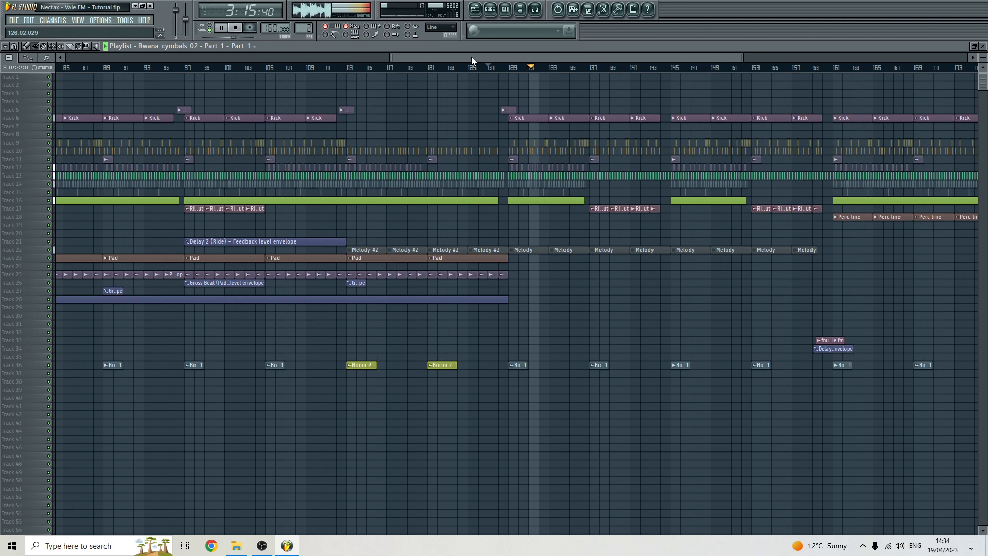
{"action": "left_click", "coordinate": [235, 27]}
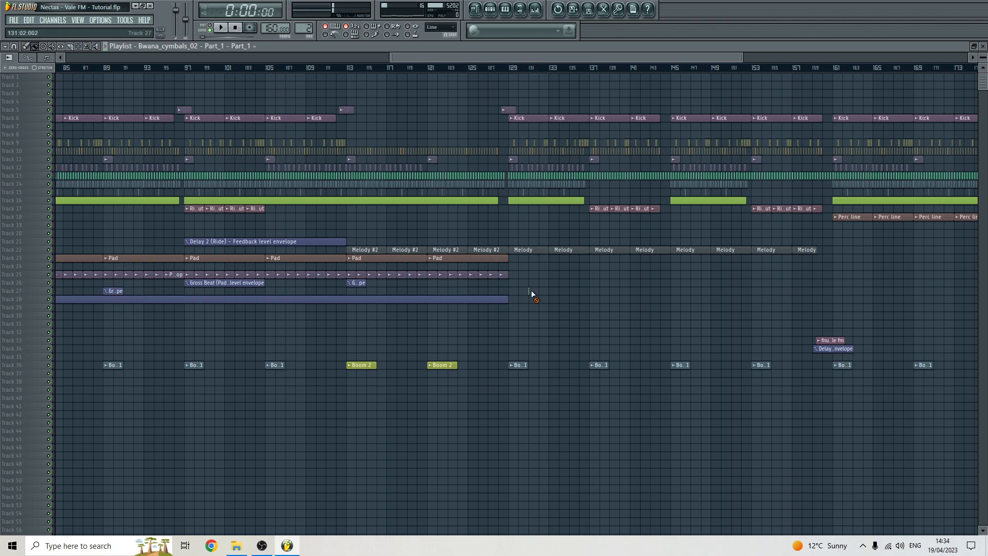
- Examine the Melody #2 and Melody clips around bar 129, and bring up the channel rack and mixer
{"action": "scroll", "coordinate": [540, 287], "scroll_direction": "up", "scroll_amount": 3}
{"action": "scroll", "coordinate": [506, 238], "scroll_direction": "up", "scroll_amount": 3}
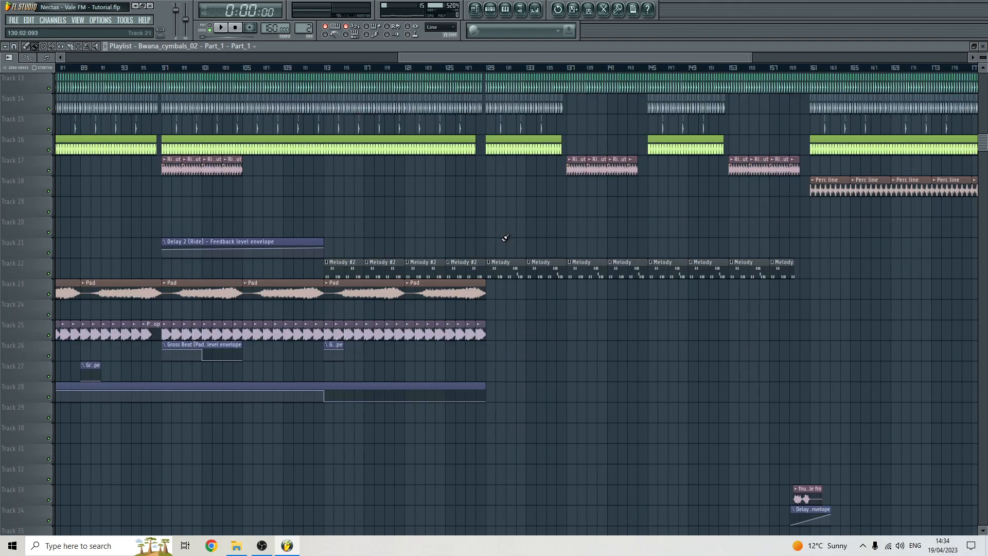
{"action": "scroll", "coordinate": [506, 238], "scroll_direction": "up", "scroll_amount": 1}
{"action": "scroll", "coordinate": [516, 350], "scroll_direction": "down", "scroll_amount": 4}
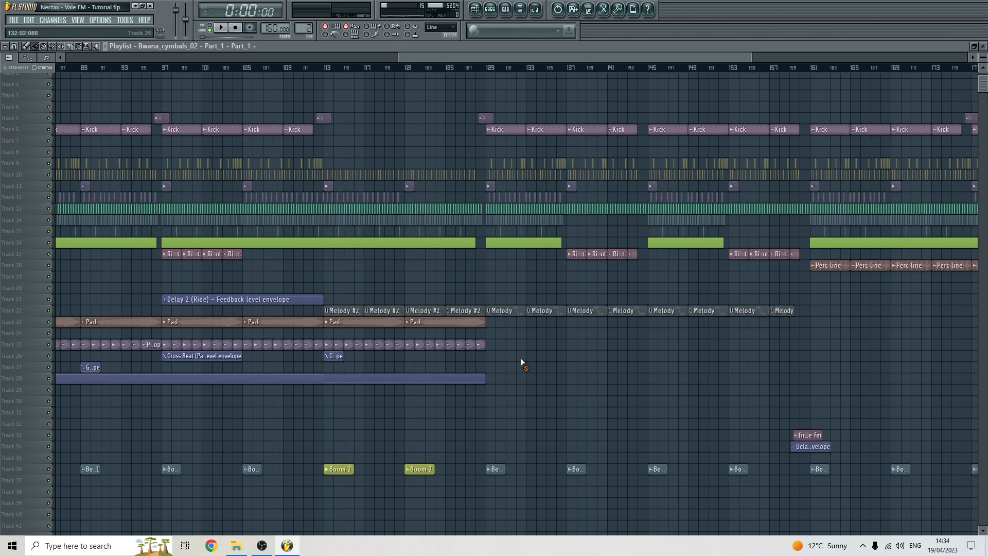
{"action": "scroll", "coordinate": [451, 65], "scroll_direction": "down", "scroll_amount": 1}
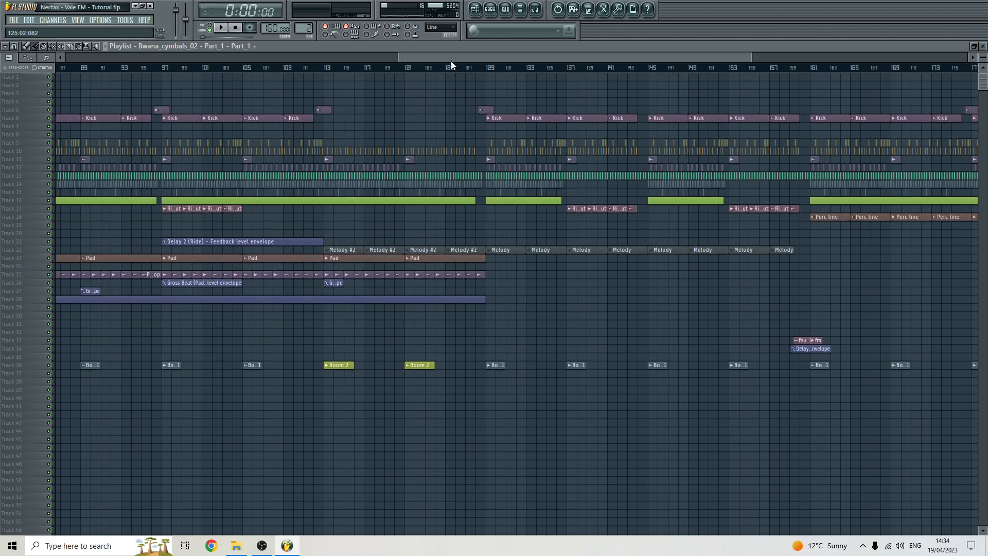
{"action": "left_click", "coordinate": [490, 9]}
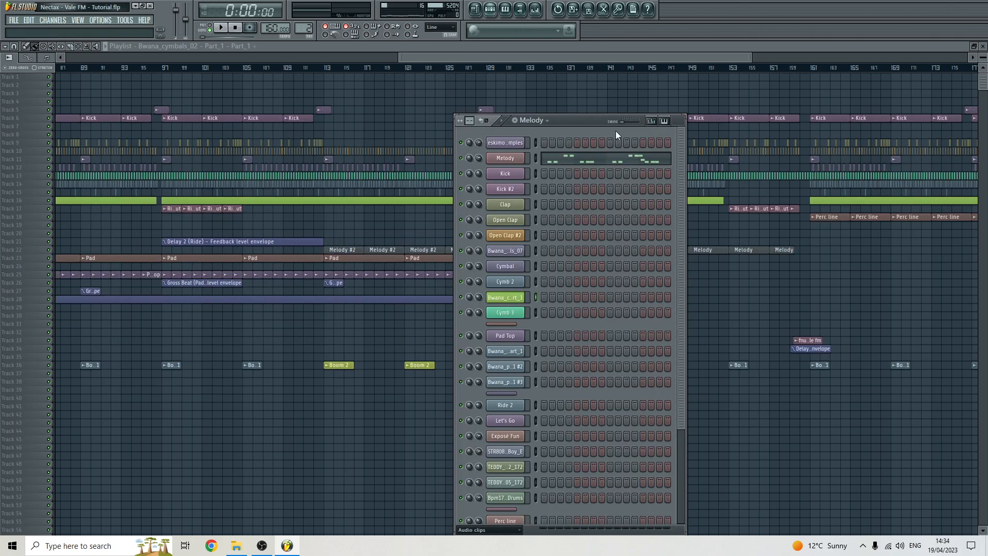
{"action": "left_click", "coordinate": [535, 10]}
{"action": "key", "text": "space"}
{"action": "key", "text": "space"}
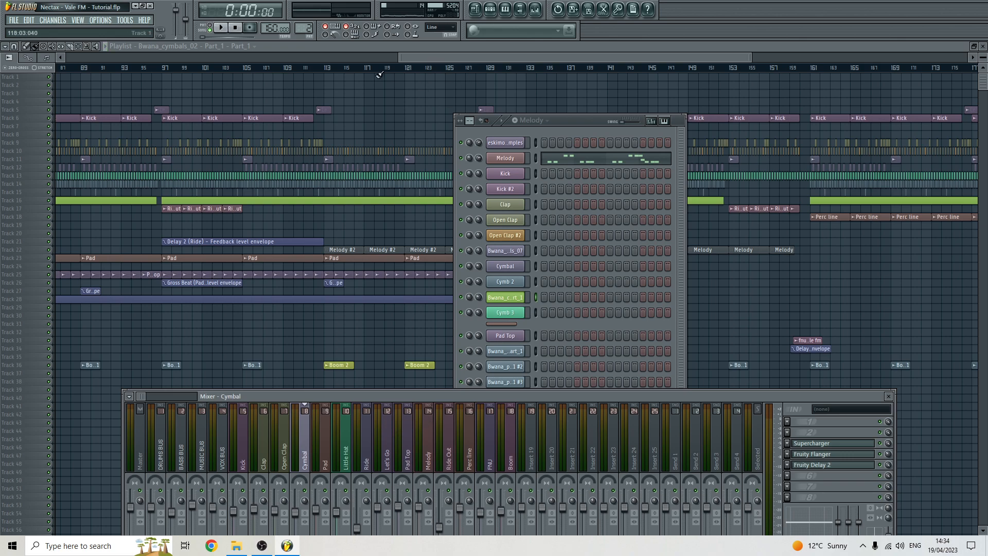
- Play from bar 113, select the Melody mixer track to view its effect chain, and close the mixer after stopping
{"action": "left_click", "coordinate": [326, 68]}
{"action": "key", "text": "space"}
{"action": "left_click", "coordinate": [535, 9]}
{"action": "right_click", "coordinate": [428, 491]}
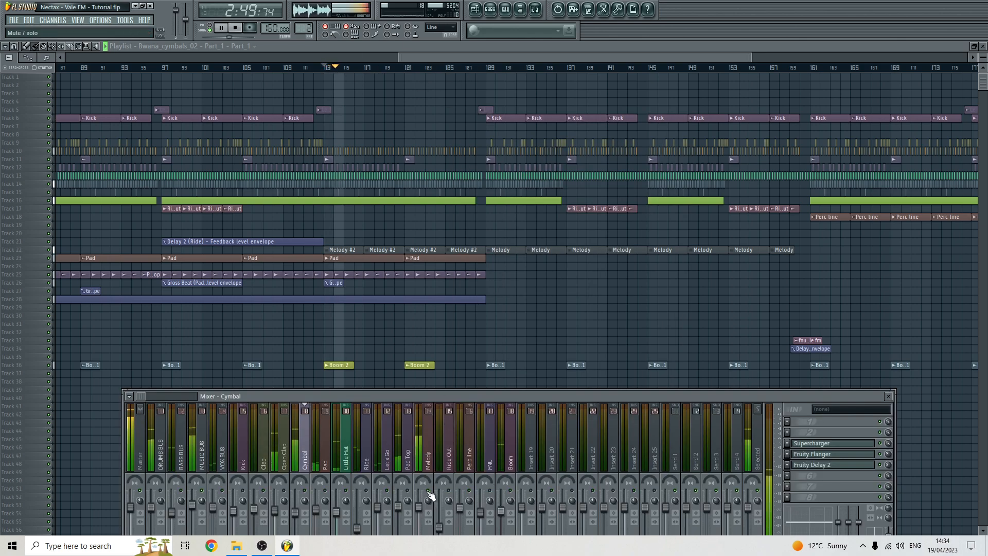
{"action": "left_click", "coordinate": [428, 458]}
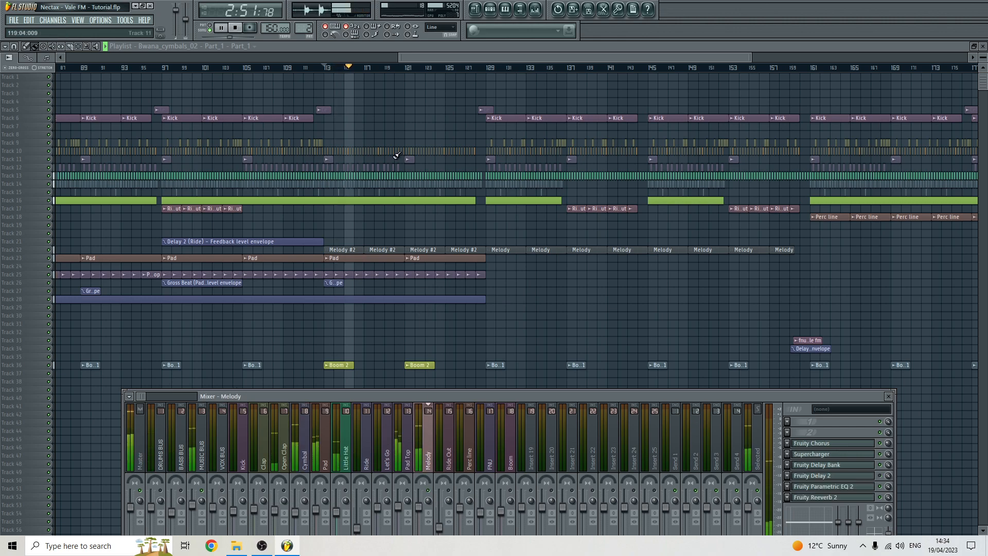
{"action": "key", "text": "space"}
{"action": "key", "text": "F9"}
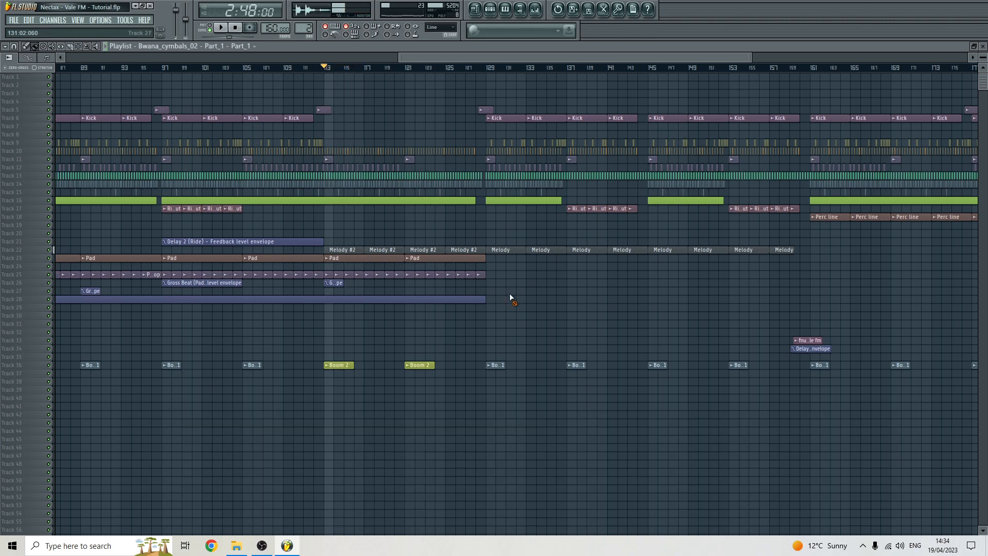
- Look closely at the Melody #2 clips, mark the time range from bar 113 to 129, and clear the selection
{"action": "scroll", "coordinate": [512, 228], "scroll_direction": "up", "scroll_amount": 3}
{"action": "scroll", "coordinate": [512, 229], "scroll_direction": "down", "scroll_amount": 2}
{"action": "scroll", "coordinate": [512, 228], "scroll_direction": "up", "scroll_amount": 2}
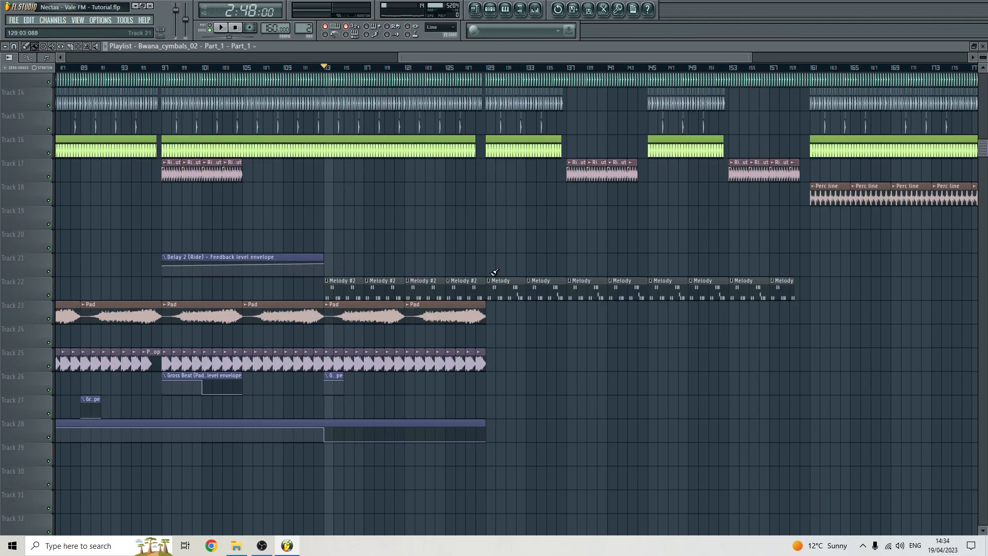
{"action": "scroll", "coordinate": [502, 261], "scroll_direction": "up", "scroll_amount": 3}
{"action": "scroll", "coordinate": [304, 269], "scroll_direction": "up", "scroll_amount": 4}
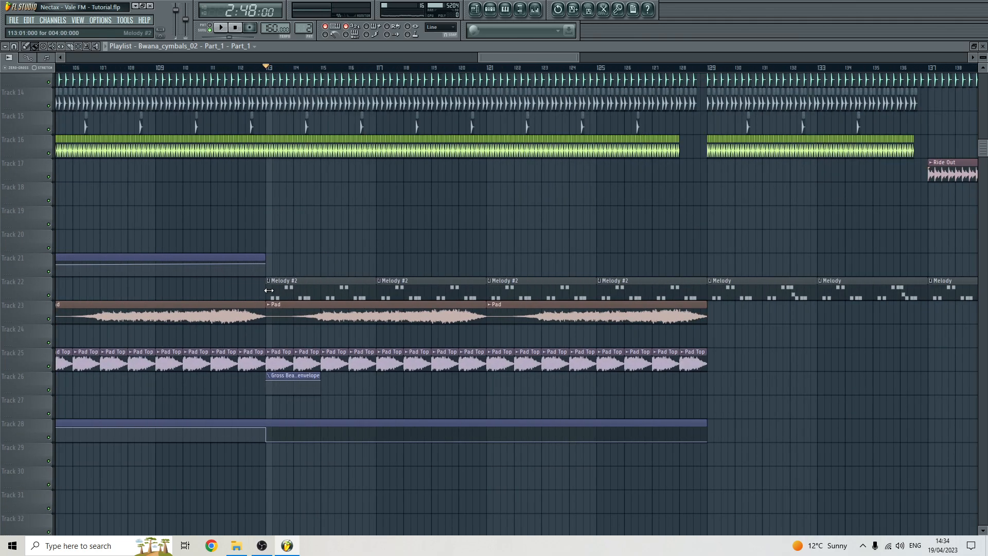
{"action": "scroll", "coordinate": [299, 288], "scroll_direction": "down", "scroll_amount": 4}
{"action": "scroll", "coordinate": [316, 97], "scroll_direction": "down", "scroll_amount": 3}
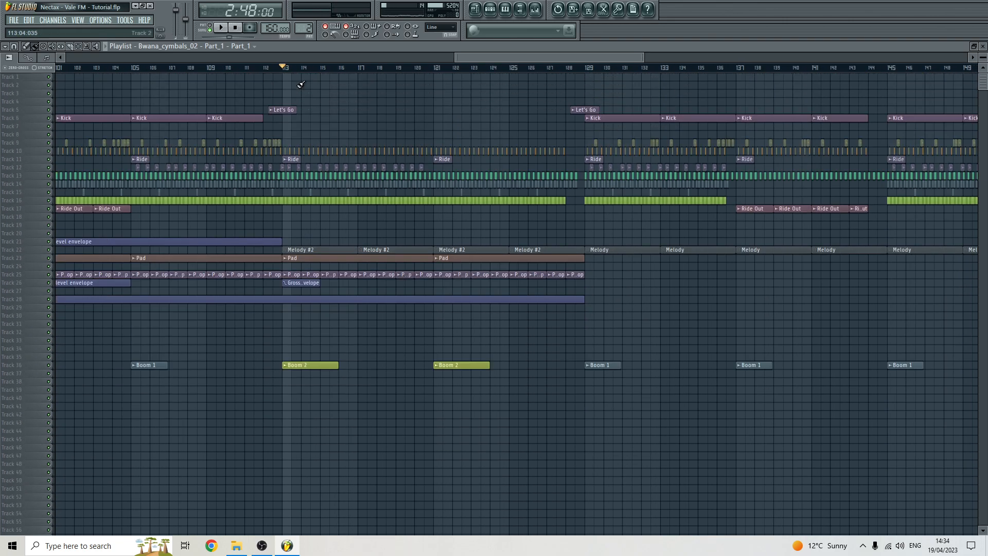
{"action": "left_click_drag", "start_coordinate": [290, 69], "coordinate": [585, 76]}
{"action": "scroll", "coordinate": [599, 289], "scroll_direction": "down", "scroll_amount": 2}
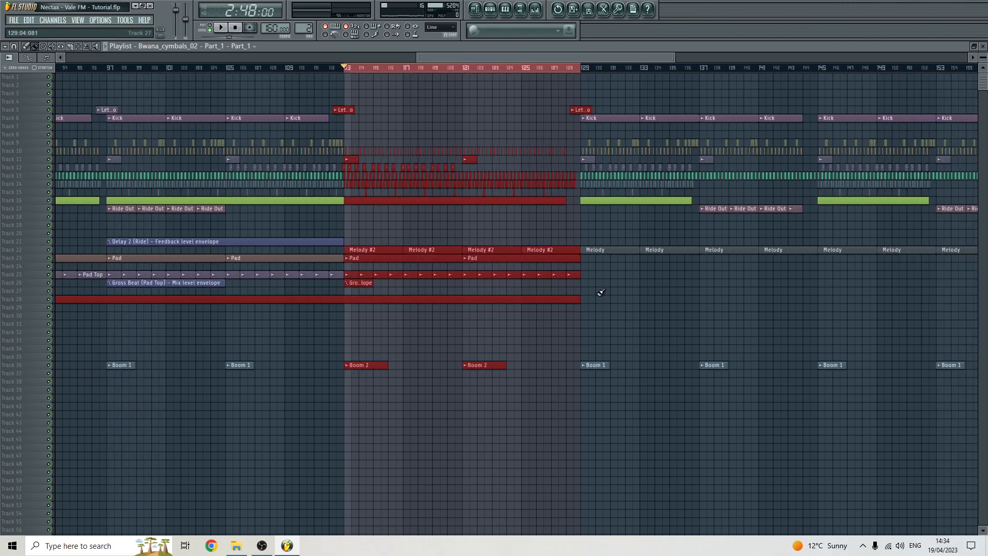
{"action": "scroll", "coordinate": [664, 266], "scroll_direction": "up", "scroll_amount": 2}
{"action": "right_click", "coordinate": [553, 68]}
- Mark the time range from bar 129 to 137 and remove any clip placed there by accident
{"action": "left_click_drag", "start_coordinate": [551, 58], "coordinate": [646, 89]}
{"action": "scroll", "coordinate": [599, 223], "scroll_direction": "up", "scroll_amount": 4}
{"action": "scroll", "coordinate": [591, 293], "scroll_direction": "down", "scroll_amount": 3}
{"action": "left_click", "coordinate": [547, 362]}
{"action": "right_click", "coordinate": [543, 364]}
- Open the Melody pattern at bar 129 in the piano roll and show its note pan values
{"action": "left_click", "coordinate": [541, 307]}
{"action": "double_click", "coordinate": [541, 306]}
{"action": "scroll", "coordinate": [543, 309], "scroll_direction": "down", "scroll_amount": 4}
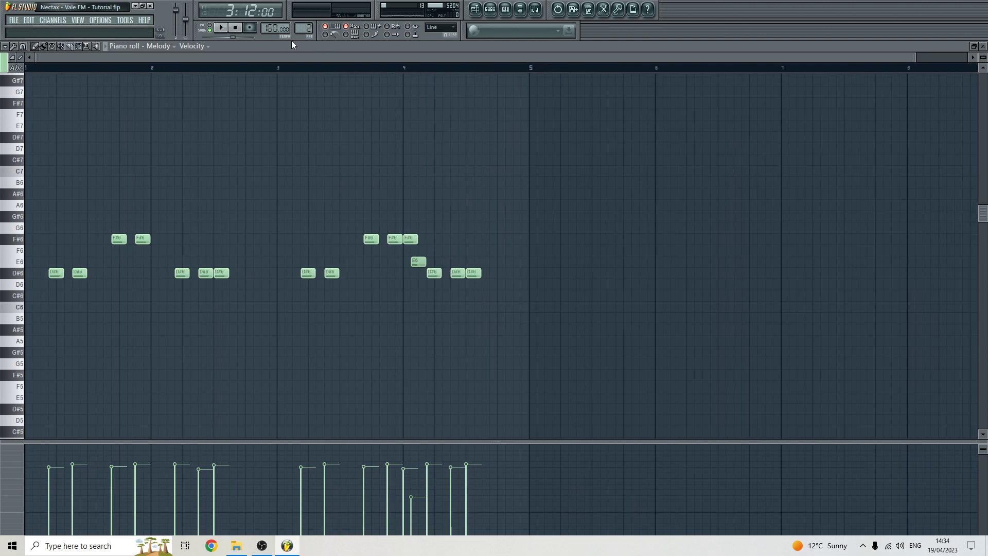
{"action": "left_click", "coordinate": [214, 48]}
{"action": "left_click", "coordinate": [205, 64]}
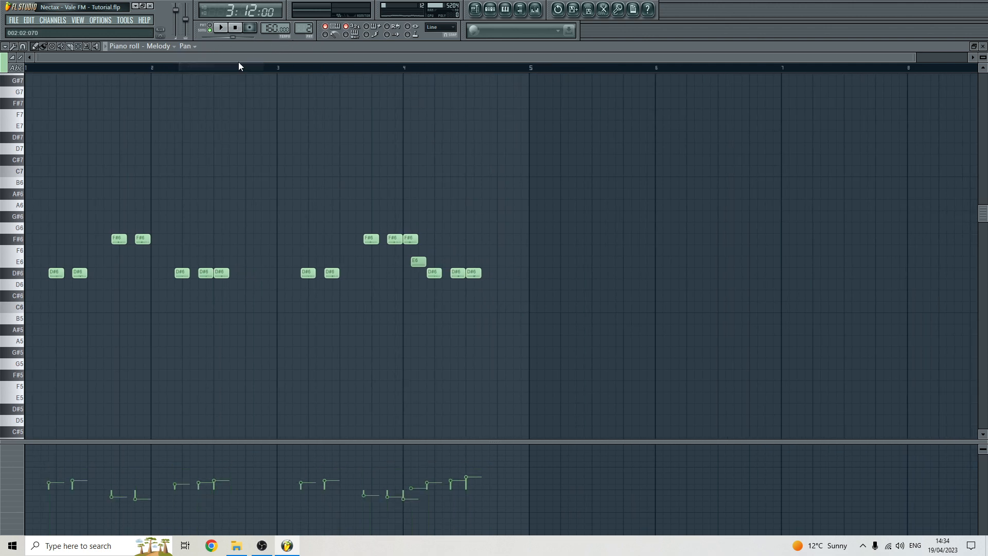
- Mark bars 125 to 129 in the playlist, view the Melody #2 pattern's note panning, and return to the playlist
{"action": "left_click", "coordinate": [475, 9]}
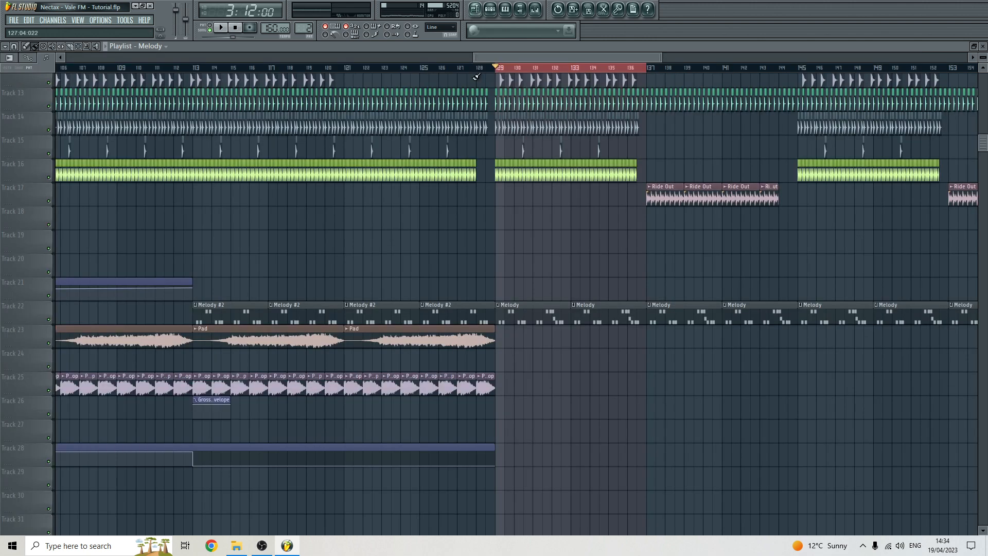
{"action": "left_click_drag", "start_coordinate": [425, 67], "coordinate": [495, 91]}
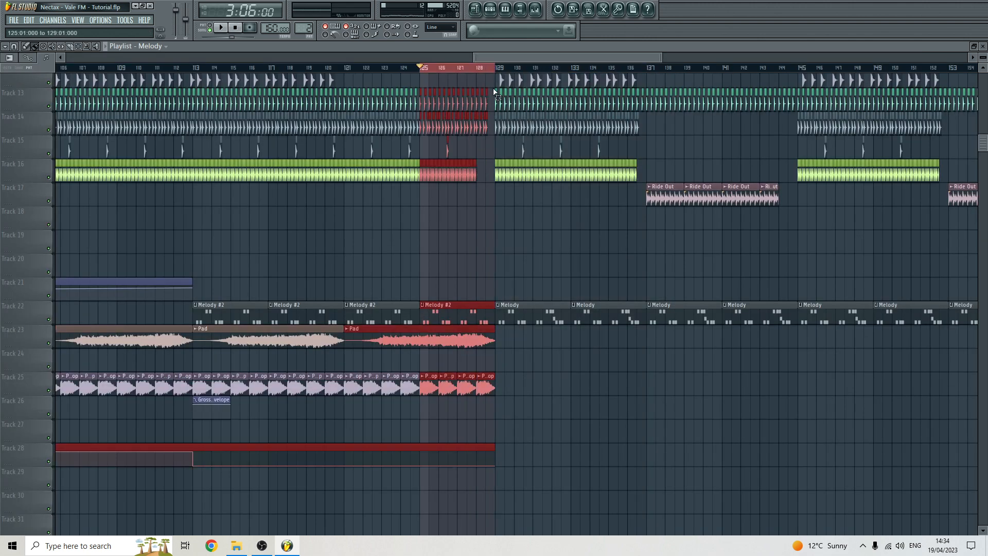
{"action": "double_click", "coordinate": [441, 306]}
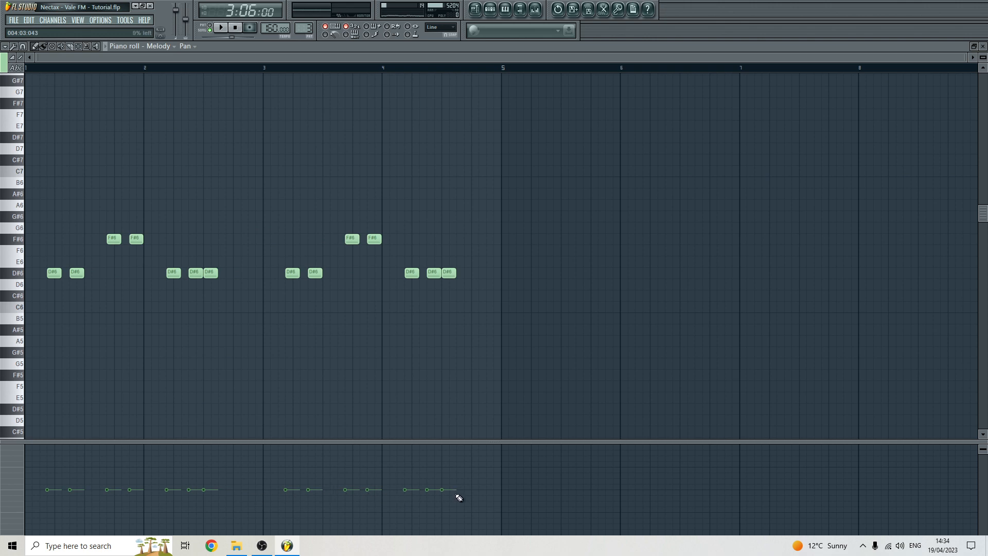
{"action": "left_click", "coordinate": [475, 8]}
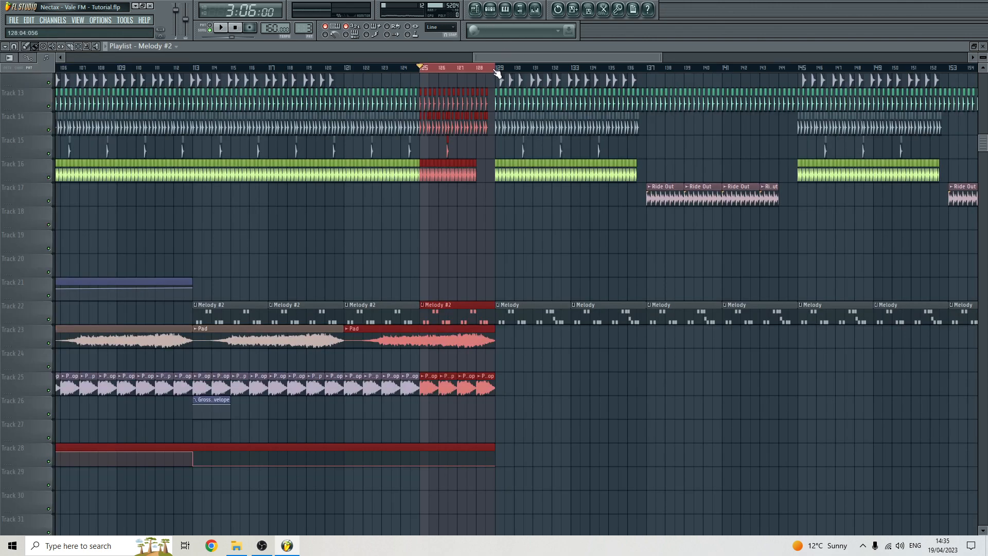
- Clear the time selection, play briefly from bar 125, and stop
{"action": "left_click", "coordinate": [499, 74]}
{"action": "key", "text": "space"}
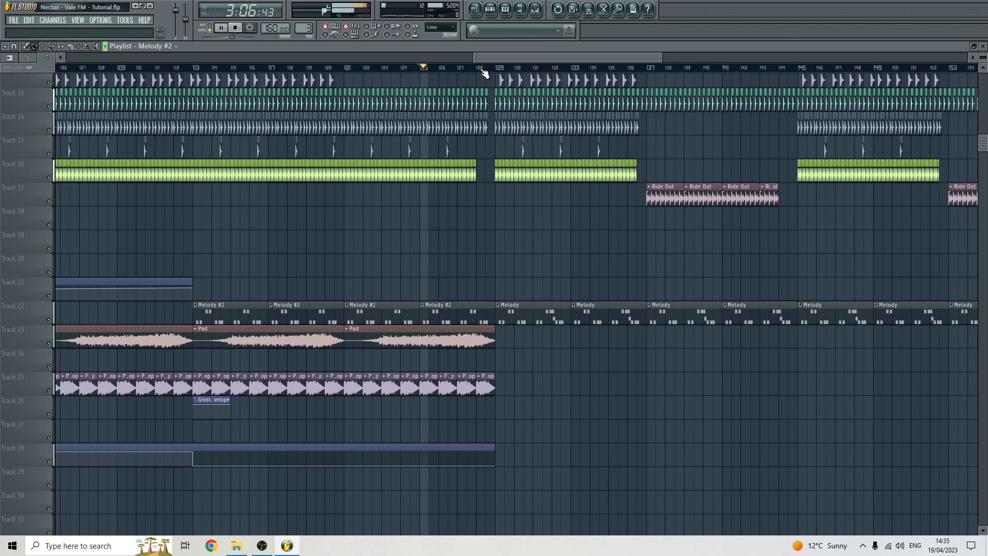
{"action": "key", "text": "space"}
- Mark bars 129 to 133, inspect the Melody pattern's notes in the piano roll, and play the marked section in the playlist
{"action": "left_click_drag", "start_coordinate": [497, 73], "coordinate": [574, 80]}
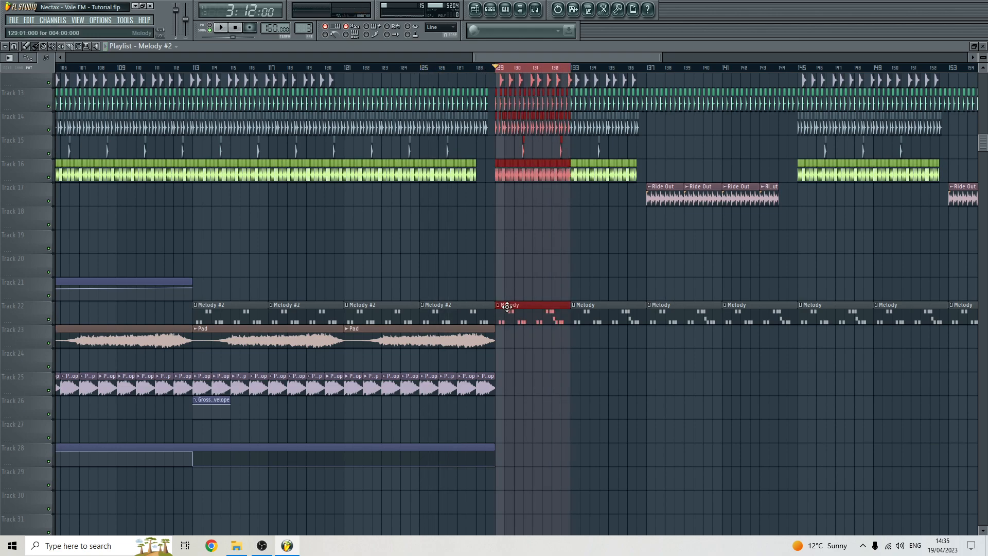
{"action": "double_click", "coordinate": [512, 307]}
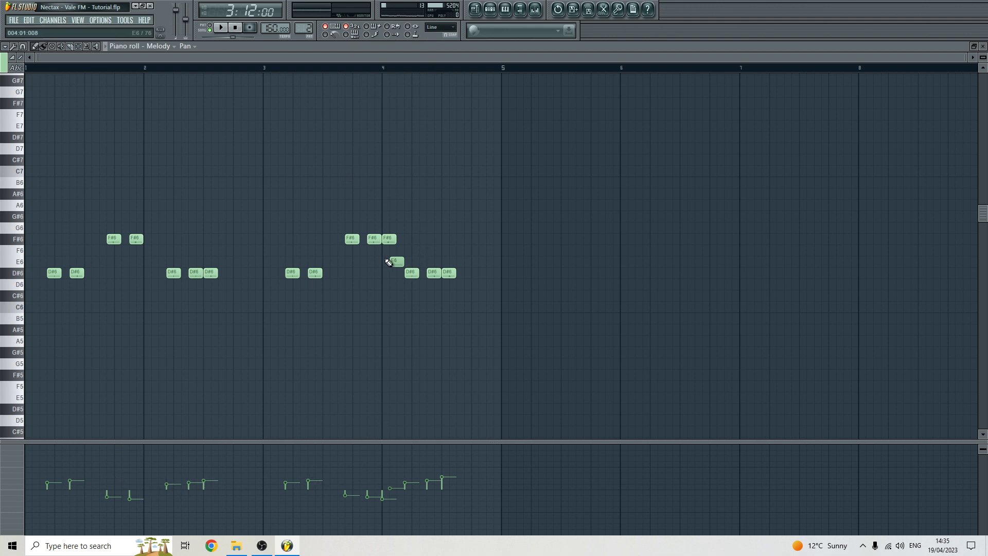
{"action": "left_click", "coordinate": [476, 10]}
{"action": "key", "text": "space"}
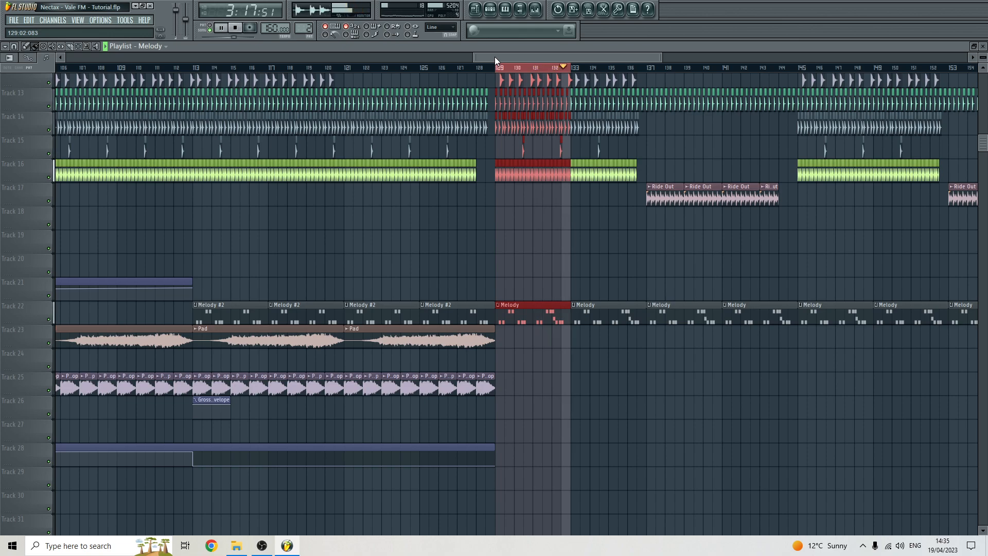
{"action": "key", "text": "space"}
- Show the Melody pattern's note velocities in the piano roll and return to the playlist
{"action": "double_click", "coordinate": [559, 319]}
{"action": "left_click", "coordinate": [194, 47]}
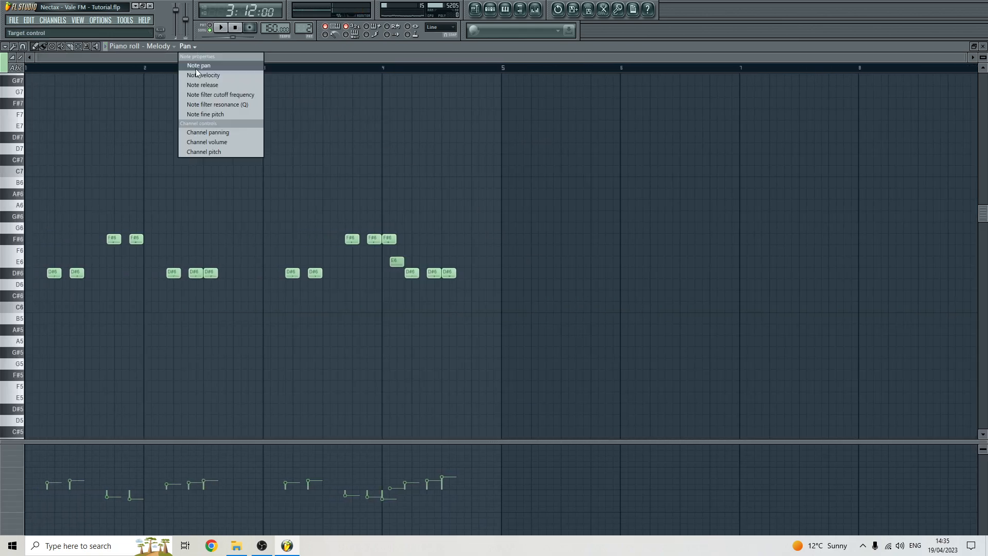
{"action": "left_click", "coordinate": [198, 76]}
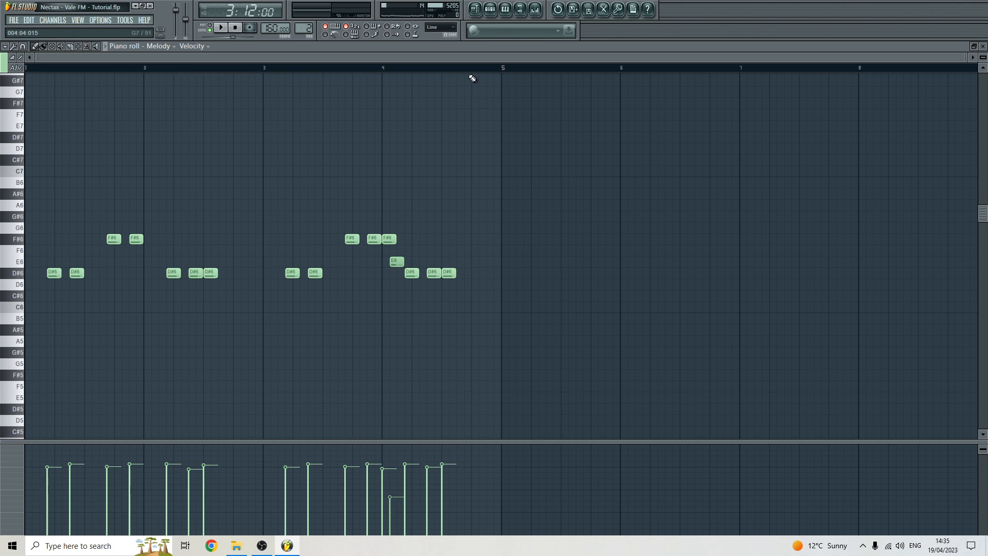
{"action": "left_click", "coordinate": [475, 9]}
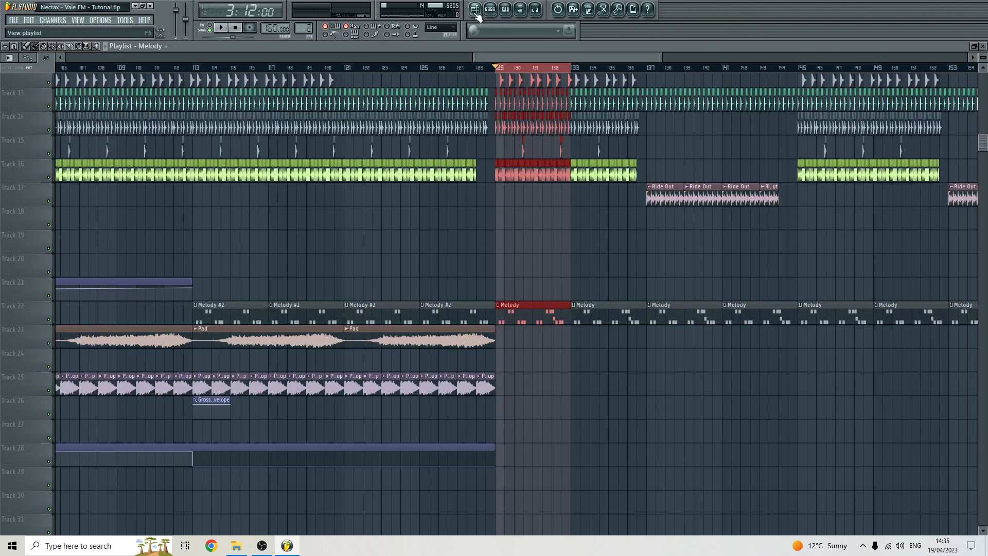
- Clear the time selection and delete the stray Melody clip on Track 29 near bar 132
{"action": "left_click", "coordinate": [498, 70]}
{"action": "scroll", "coordinate": [581, 383], "scroll_direction": "down", "scroll_amount": 3}
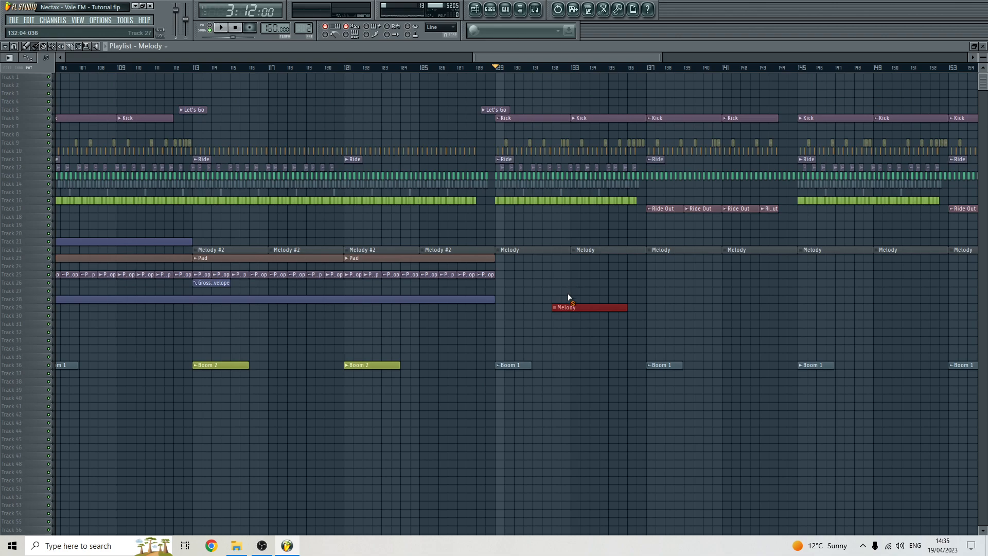
{"action": "right_click", "coordinate": [568, 307]}
{"action": "scroll", "coordinate": [560, 309], "scroll_direction": "down", "scroll_amount": 5}
- With the whole arrangement in view, mark the section from bar 113 to 129 and clear the selection
{"action": "left_click_drag", "start_coordinate": [438, 55], "coordinate": [469, 56]}
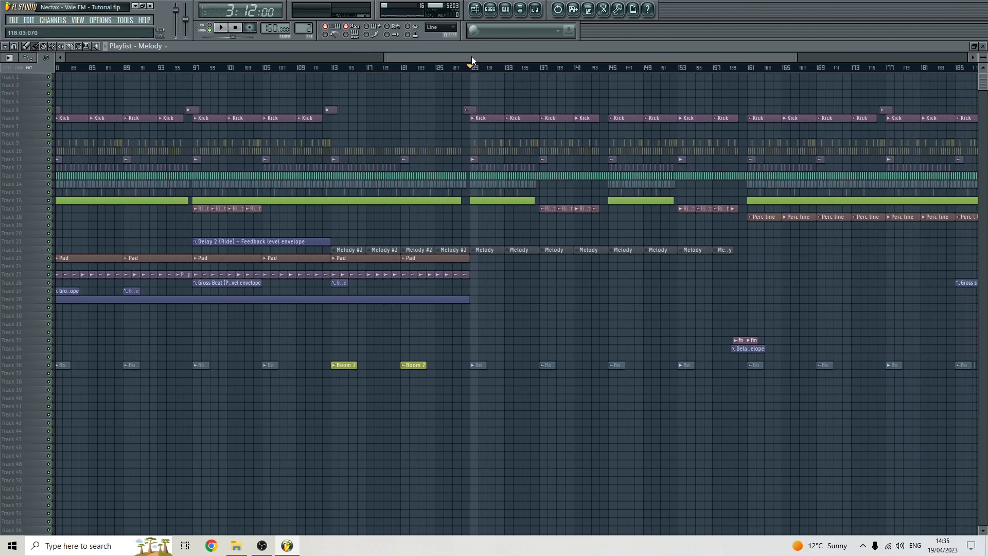
{"action": "scroll", "coordinate": [483, 165], "scroll_direction": "down", "scroll_amount": 5}
{"action": "left_click", "coordinate": [506, 70]}
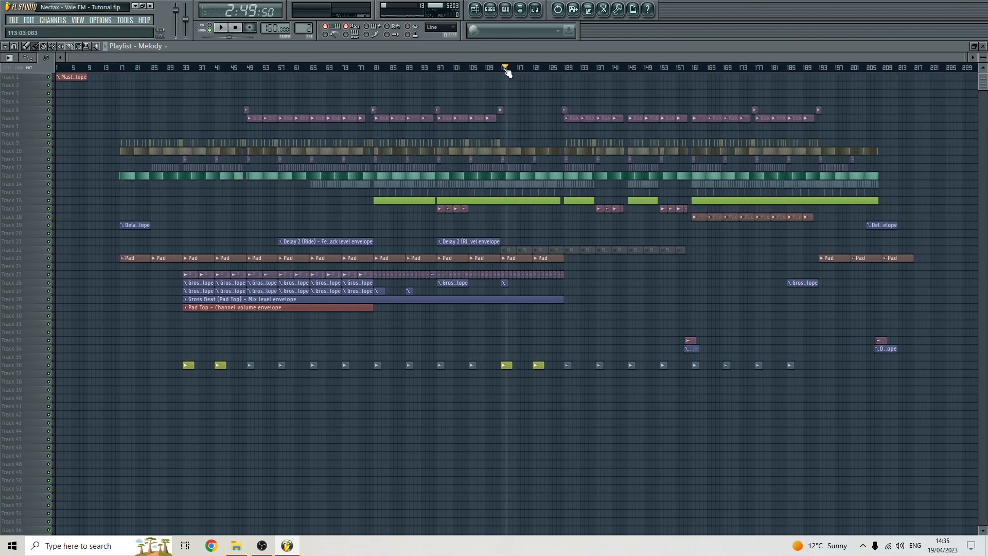
{"action": "left_click_drag", "start_coordinate": [506, 70], "coordinate": [565, 74]}
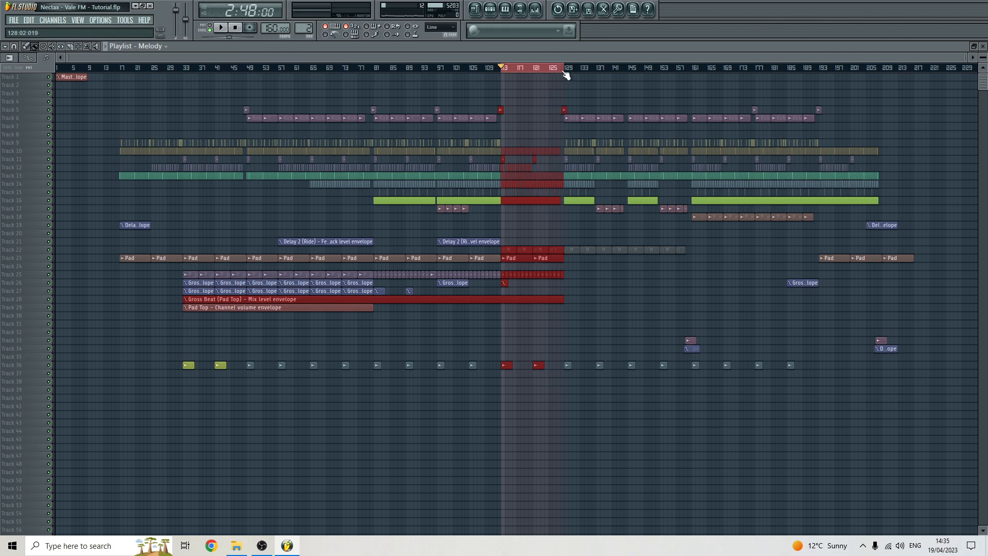
{"action": "key", "text": "ctrl+d"}
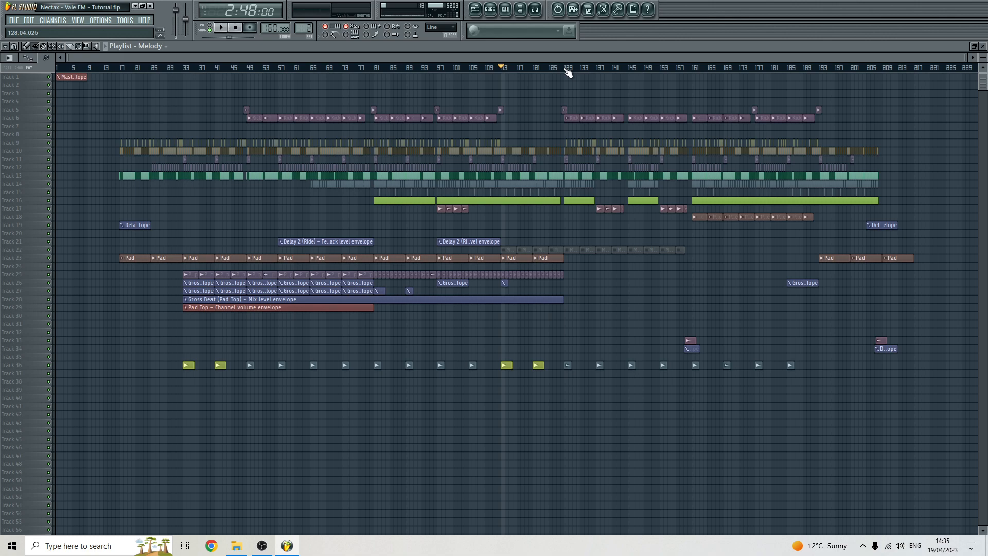
- Mark the intro from bar 17 to 49, clear the selection, and set the playback position to bar 16
{"action": "left_click_drag", "start_coordinate": [122, 71], "coordinate": [250, 75]}
{"action": "left_click", "coordinate": [251, 75]}
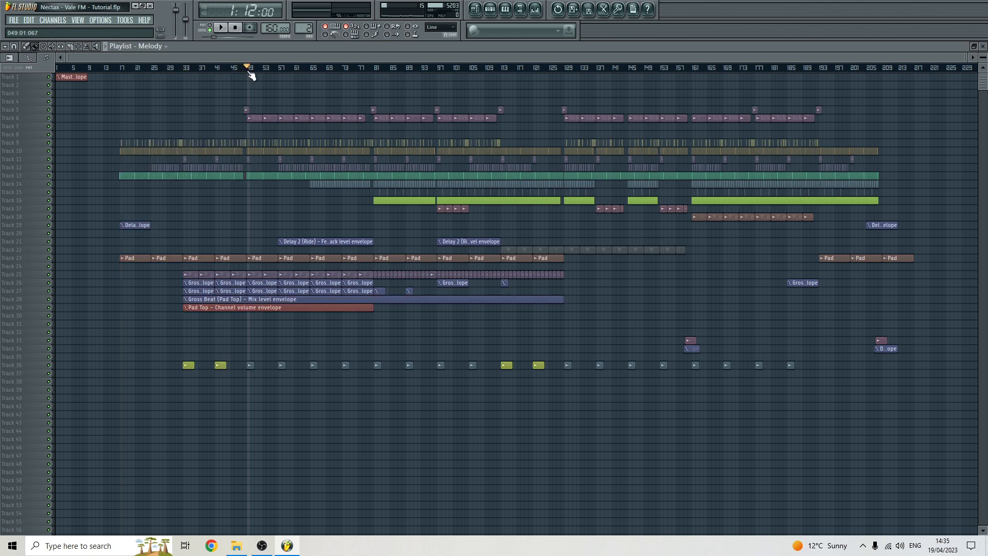
{"action": "left_click", "coordinate": [117, 69]}
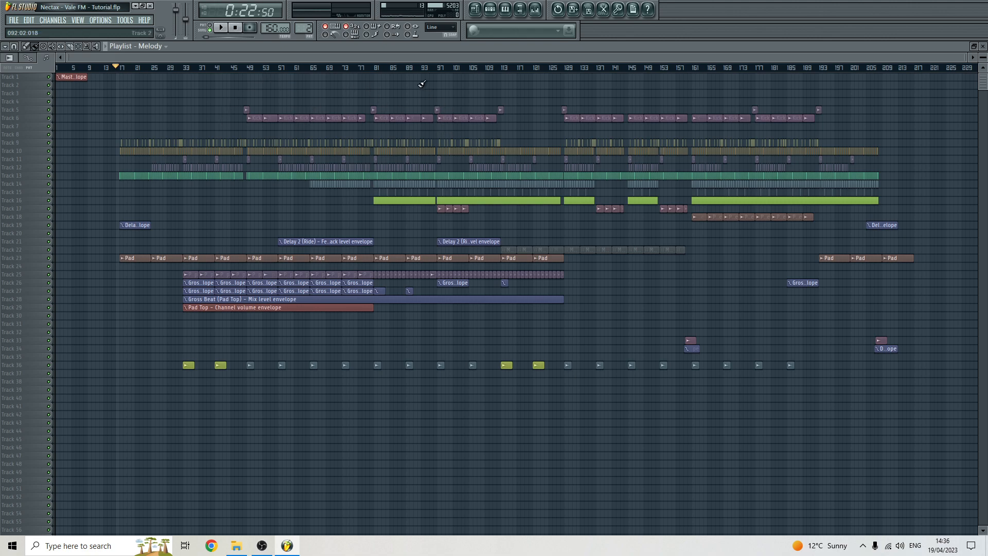
- Play the song from bar 81, briefly showing the mixer, and stop playback
{"action": "left_click", "coordinate": [377, 69]}
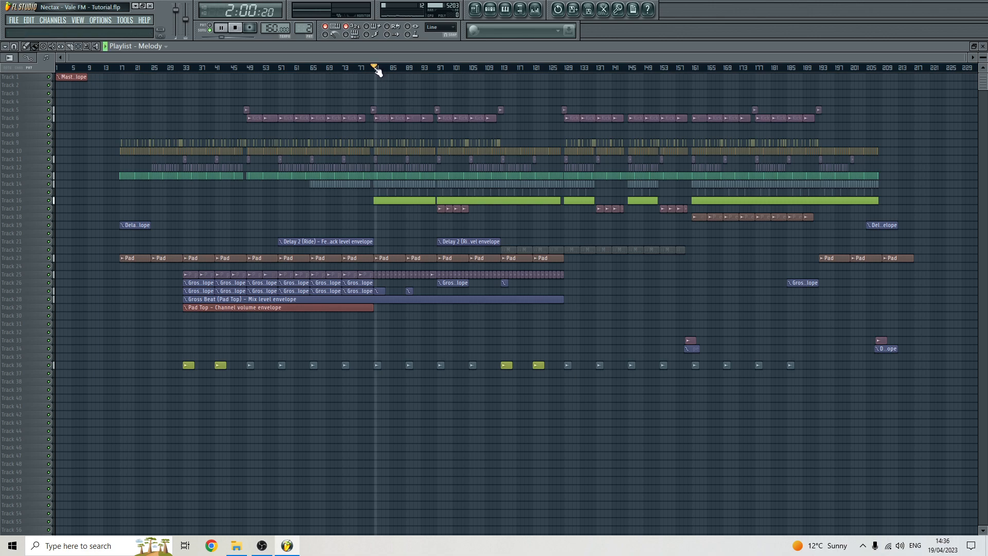
{"action": "left_click", "coordinate": [535, 9]}
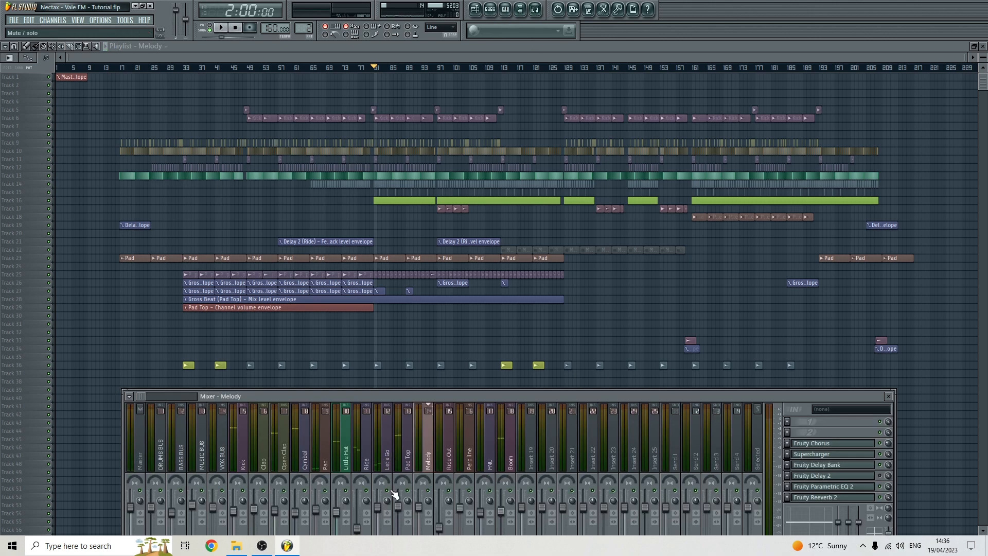
{"action": "key", "text": "space"}
{"action": "key", "text": "F9"}
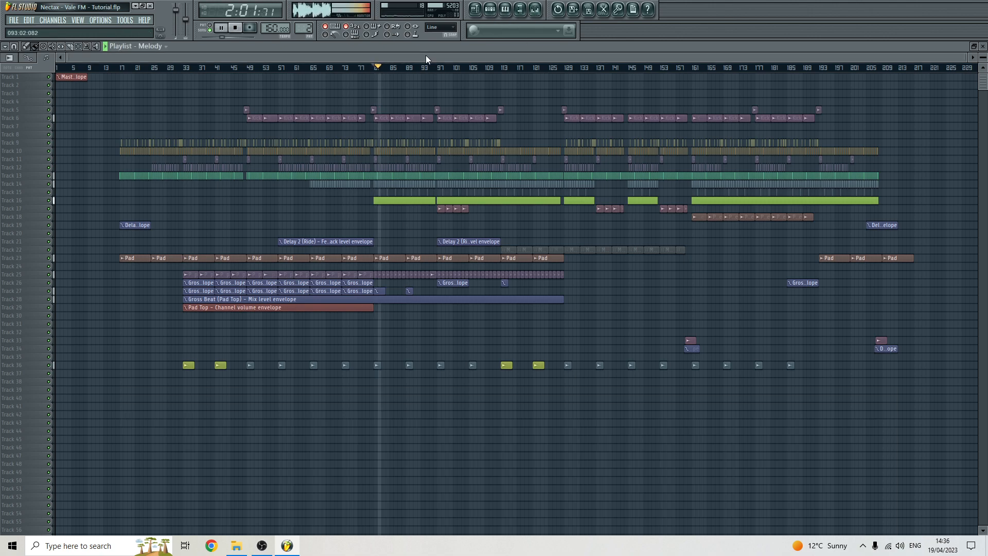
{"action": "left_click", "coordinate": [238, 28]}
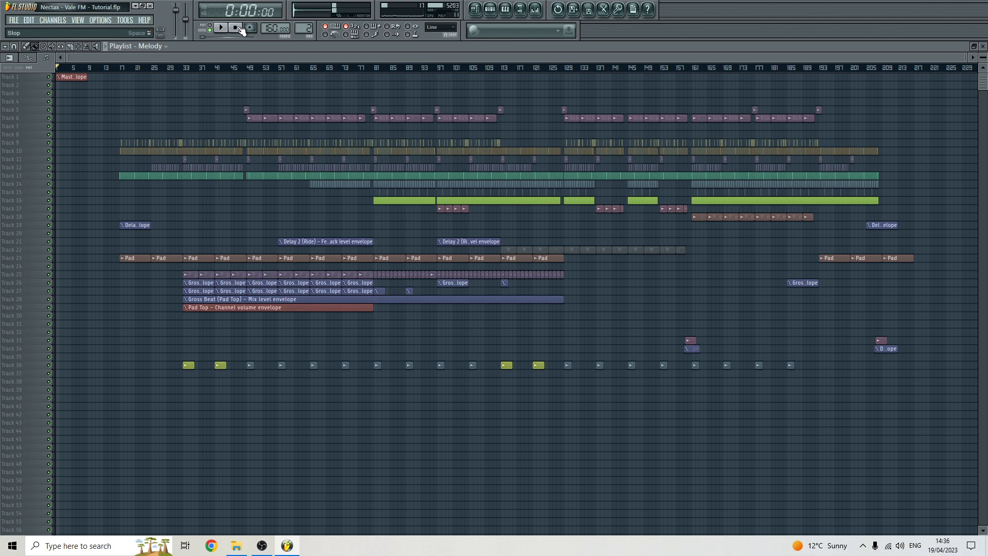
- Play the arrangement from bar 113 for a moment and stop playback
{"action": "left_click_drag", "start_coordinate": [492, 72], "coordinate": [503, 73]}
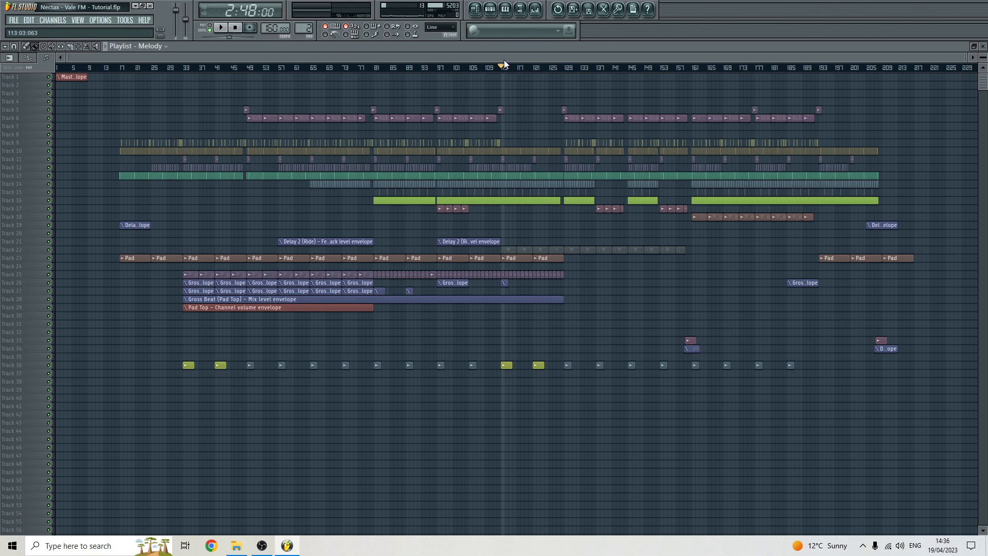
{"action": "key", "text": "space"}
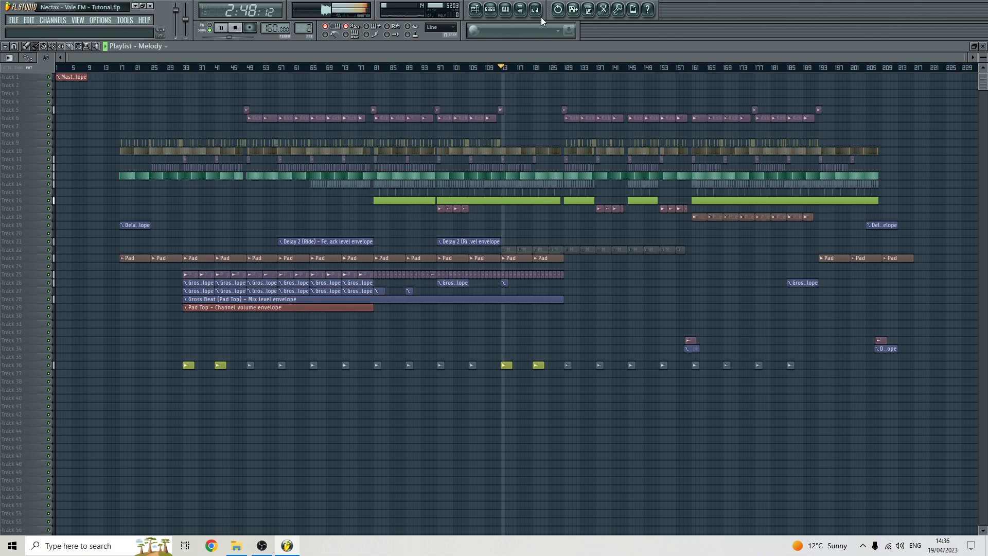
{"action": "left_click", "coordinate": [235, 27]}
- Mark the second half from bar 129 to the arrangement's end, clear the selection, and set the playback position to bar 125
{"action": "left_click_drag", "start_coordinate": [568, 69], "coordinate": [917, 68]}
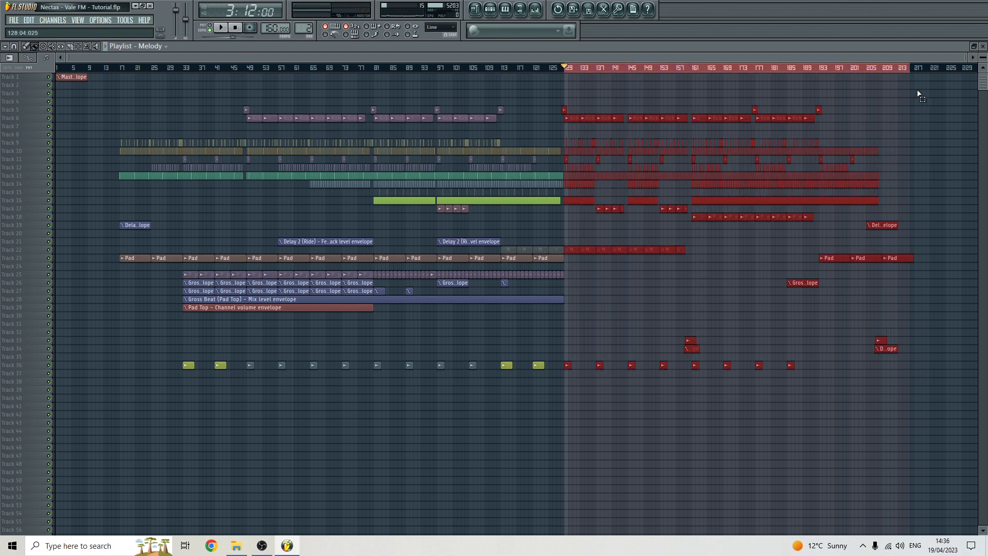
{"action": "left_click", "coordinate": [567, 69]}
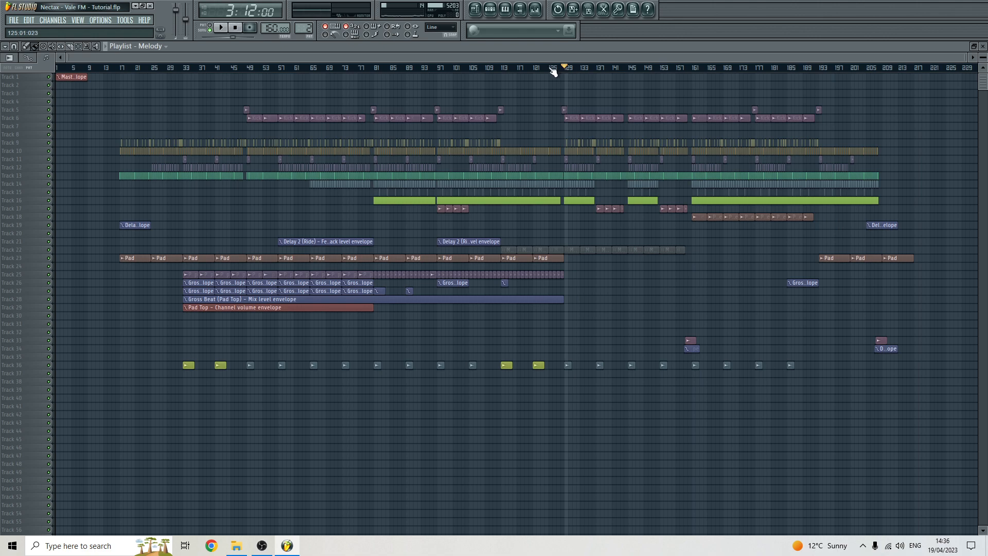
{"action": "left_click", "coordinate": [552, 69]}
{"action": "scroll", "coordinate": [597, 218], "scroll_direction": "up", "scroll_amount": 3}
{"action": "scroll", "coordinate": [582, 136], "scroll_direction": "up", "scroll_amount": 2}
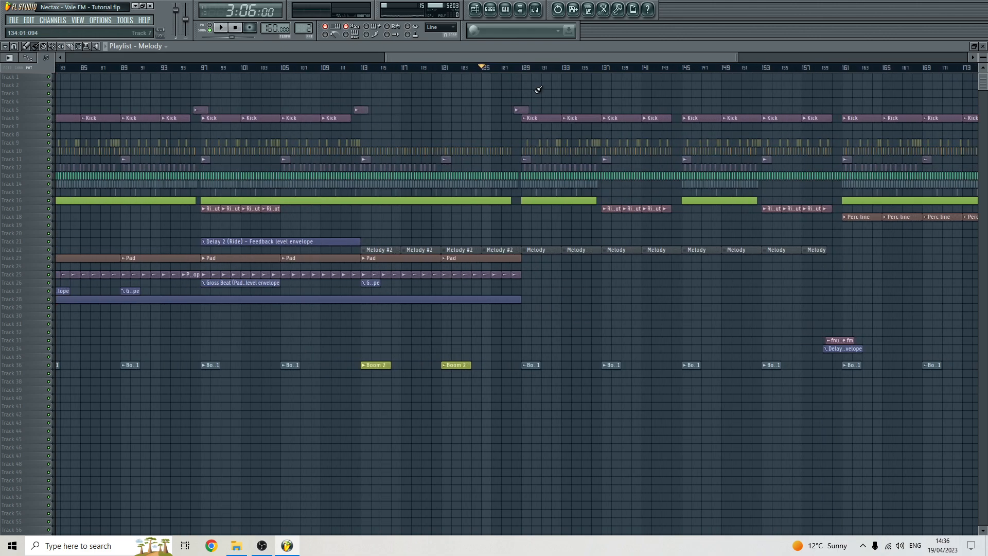
{"action": "left_click", "coordinate": [518, 73]}
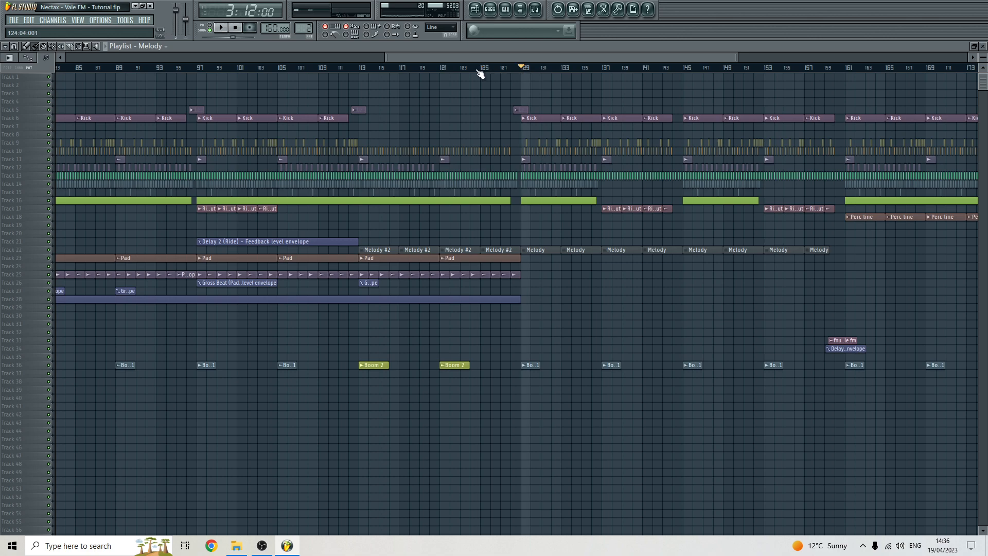
{"action": "left_click", "coordinate": [484, 69]}
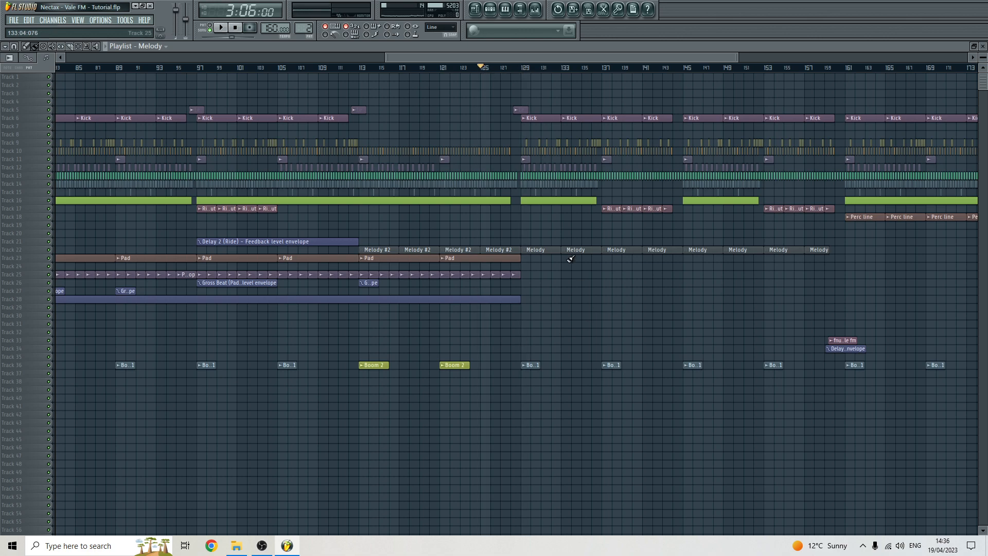
- Highlight the four Melody #2 clips on Track 22, clear the selection, and audition the transition from bar 125
{"action": "left_click_drag", "start_coordinate": [378, 231], "coordinate": [515, 260]}
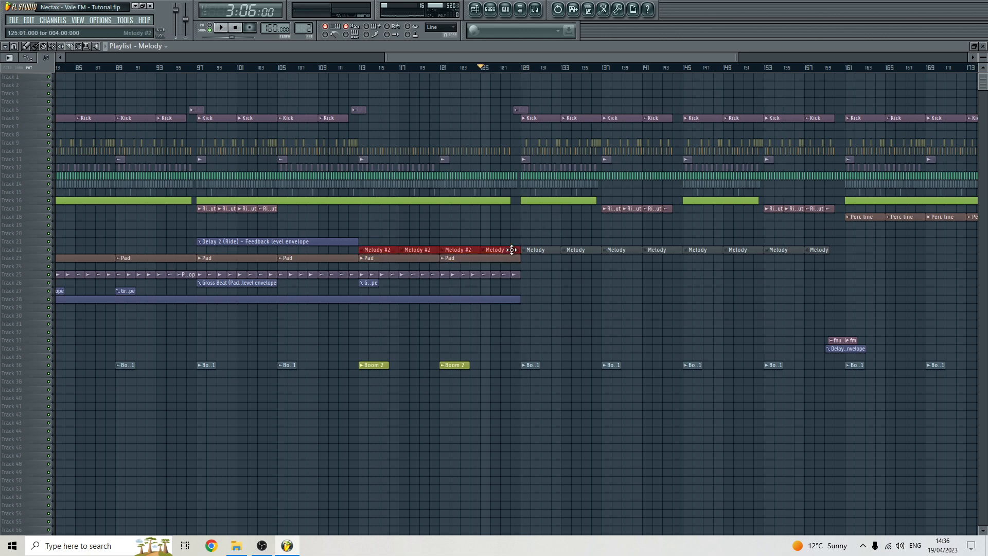
{"action": "left_click", "coordinate": [526, 69]}
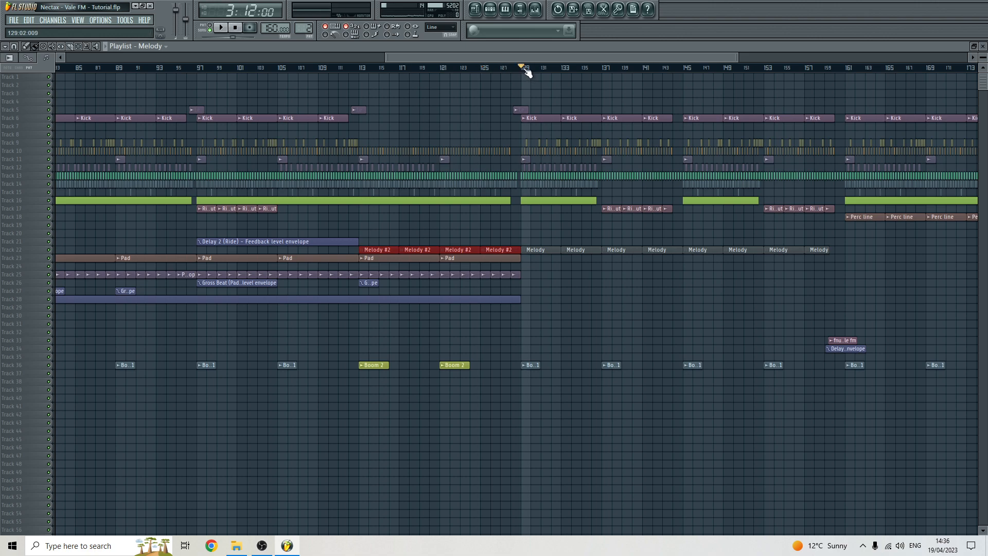
{"action": "left_click", "coordinate": [502, 75]}
{"action": "key", "text": "space"}
{"action": "left_click", "coordinate": [638, 299], "text": "ctrl"}
{"action": "key", "text": "space"}
{"action": "left_click", "coordinate": [484, 78]}
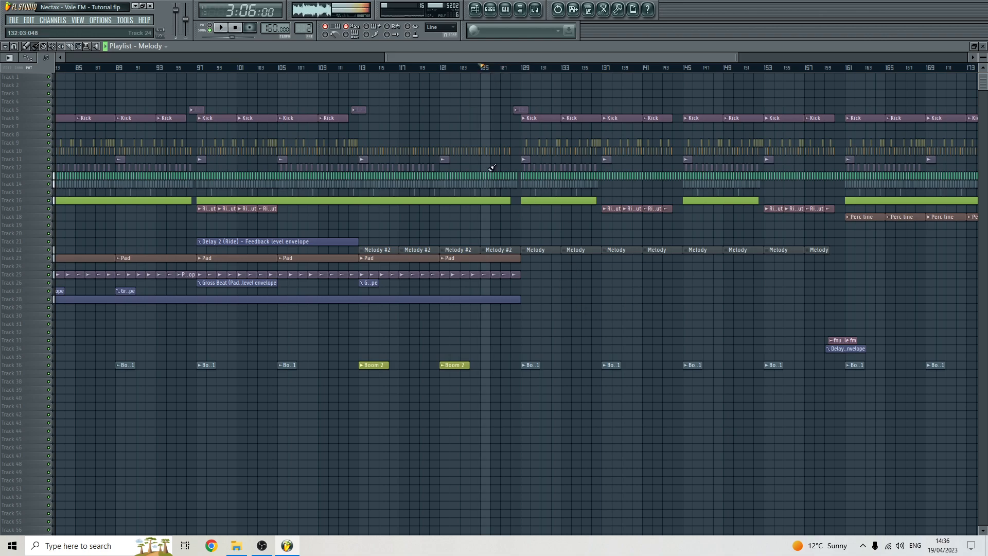
- Mark the eight-bar section from bar 129 to 137 and clear the selection
{"action": "left_click", "coordinate": [526, 75]}
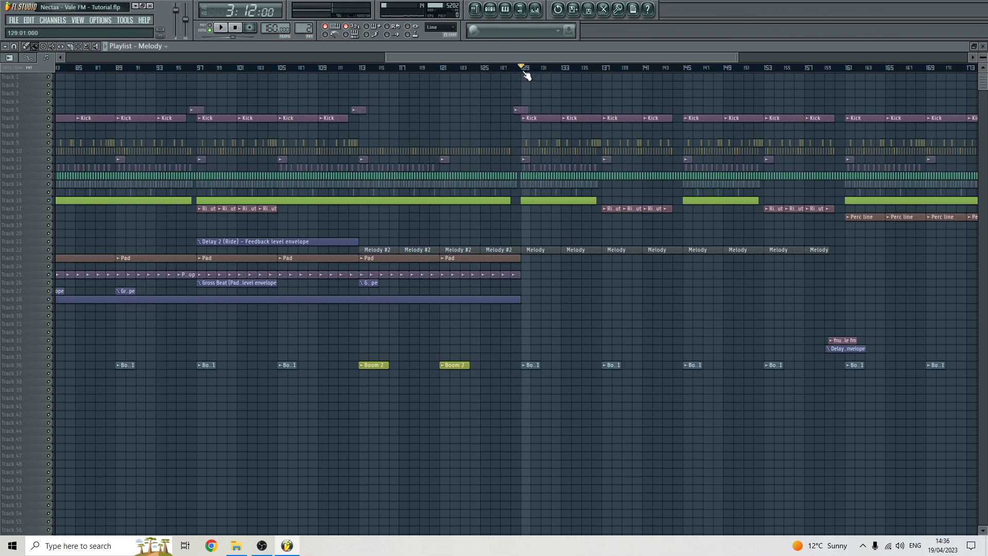
{"action": "left_click_drag", "start_coordinate": [519, 59], "coordinate": [530, 60]}
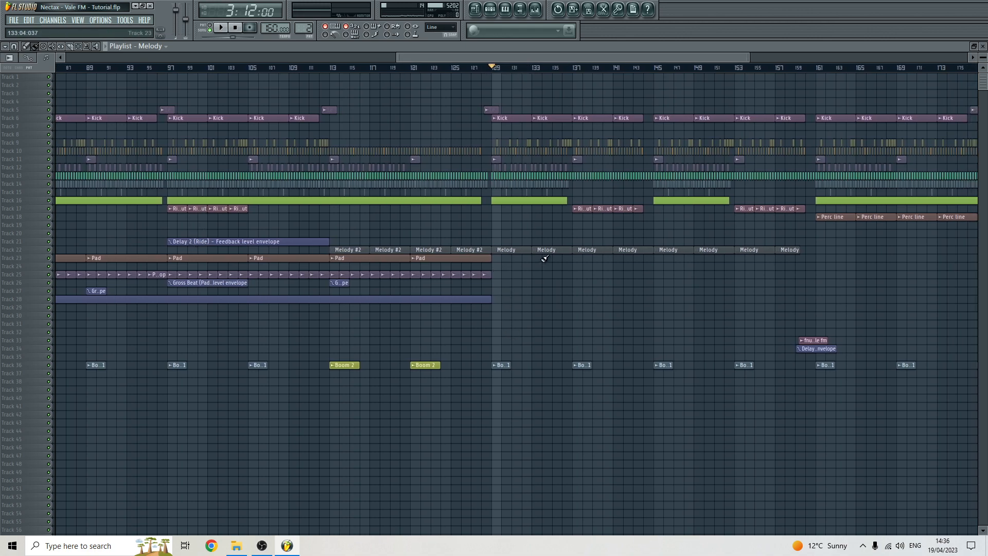
{"action": "left_click_drag", "start_coordinate": [492, 72], "coordinate": [573, 75]}
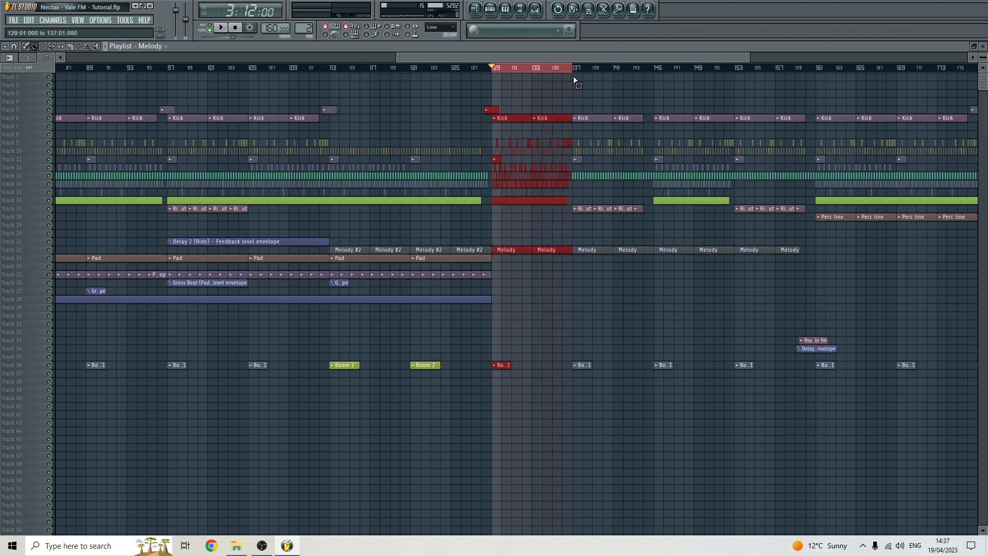
{"action": "left_click", "coordinate": [495, 71]}
- Audition the second drop from bar 127, bring the whole arrangement into view, and stop playback
{"action": "left_click", "coordinate": [333, 70]}
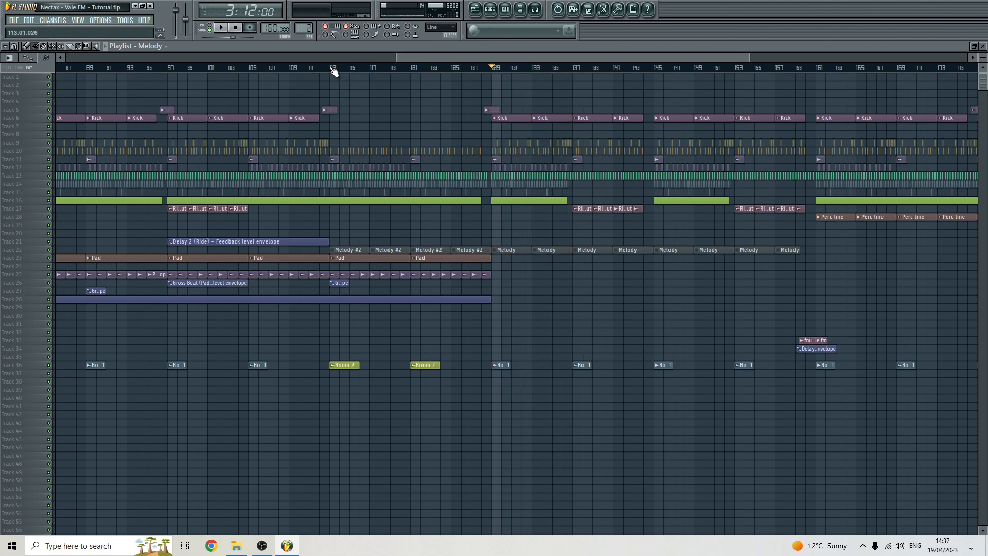
{"action": "left_click", "coordinate": [471, 69]}
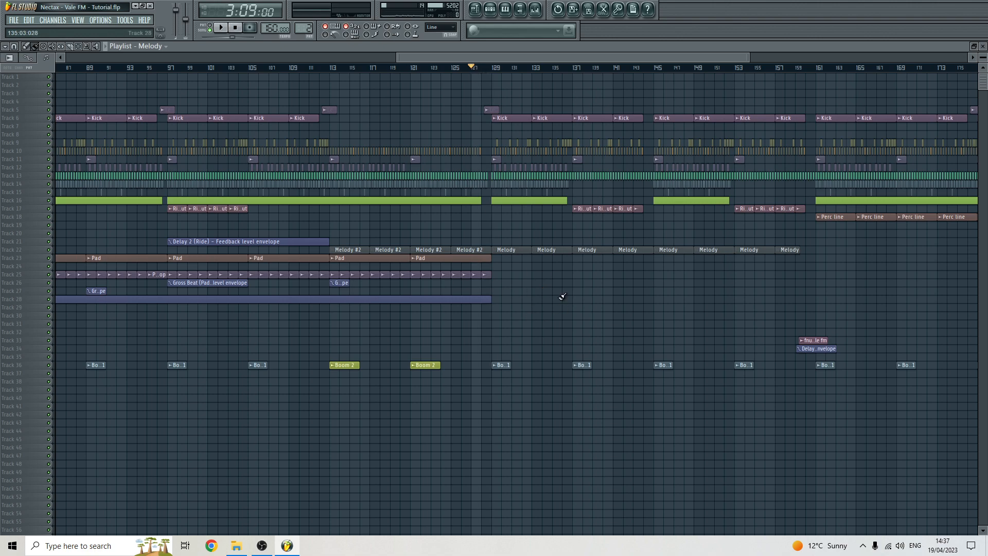
{"action": "key", "text": "space"}
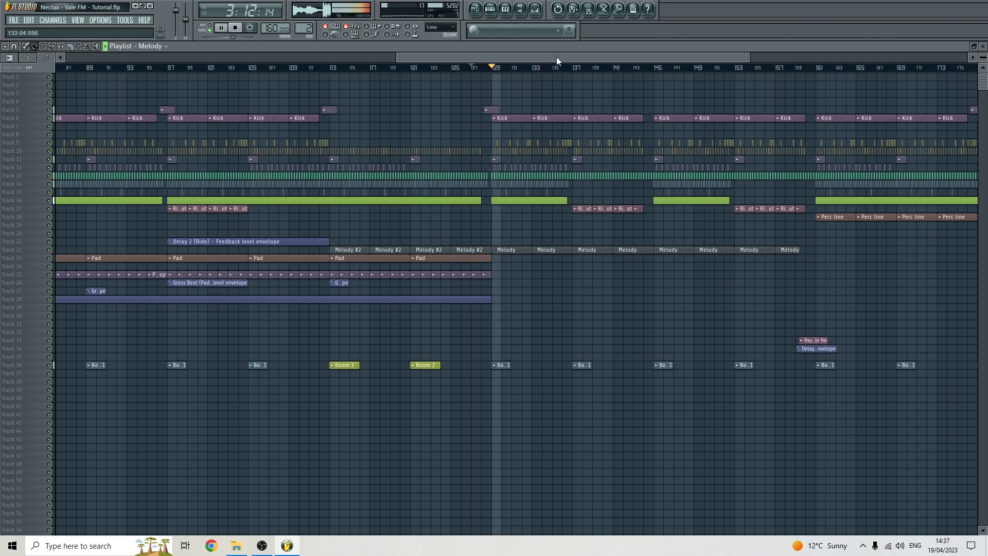
{"action": "left_click_drag", "start_coordinate": [557, 58], "coordinate": [565, 61]}
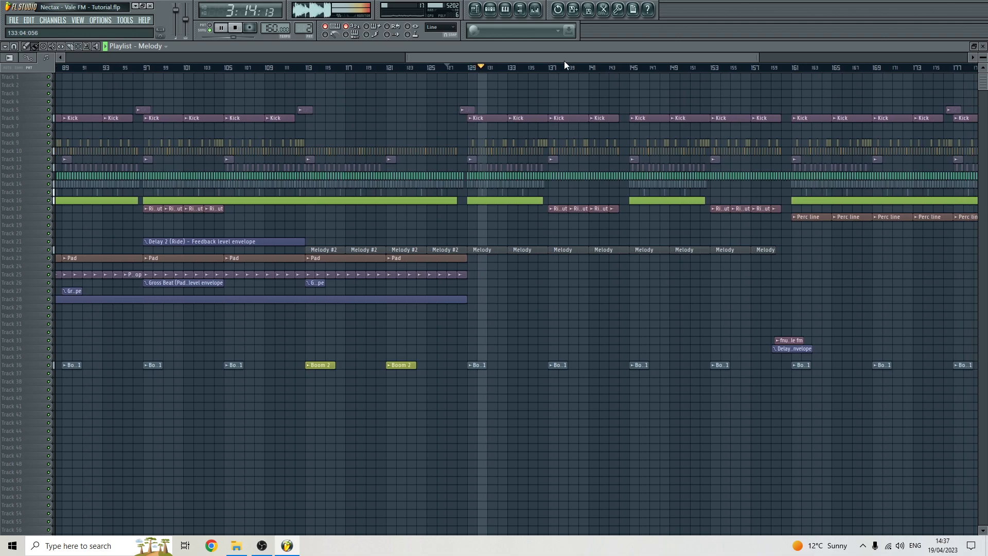
{"action": "scroll", "coordinate": [540, 303], "scroll_direction": "down", "scroll_amount": 5}
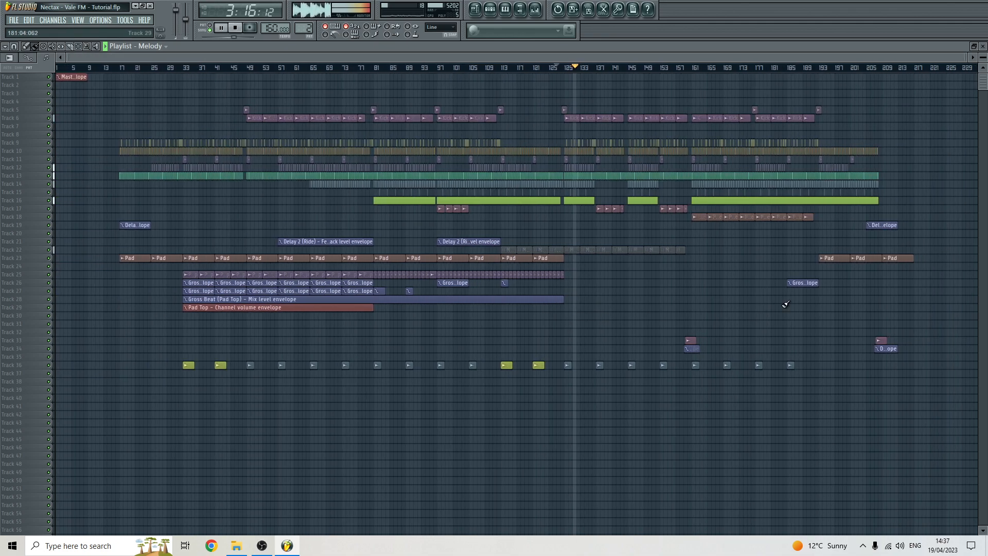
{"action": "left_click", "coordinate": [235, 27]}
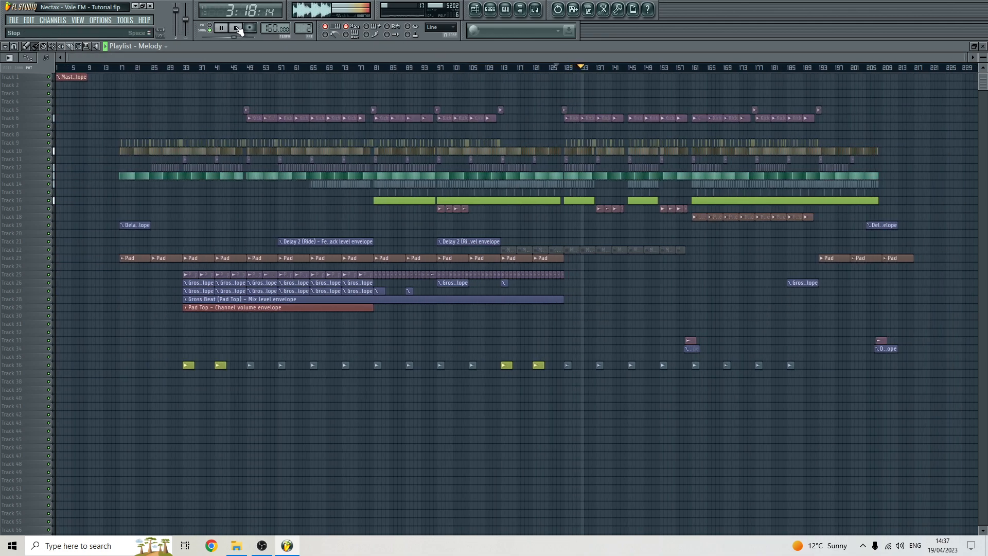
- Set the playback position to bar 159 and open the fnu vale fm vocal clip's channel settings and its mixer track
{"action": "left_click", "coordinate": [633, 67]}
{"action": "scroll", "coordinate": [632, 66], "scroll_direction": "up", "scroll_amount": 4}
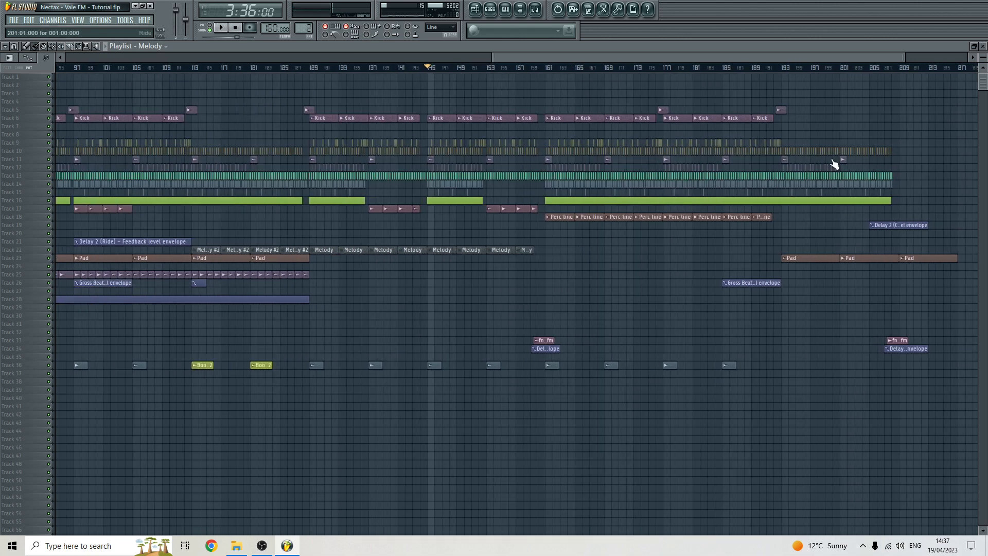
{"action": "left_click", "coordinate": [475, 68]}
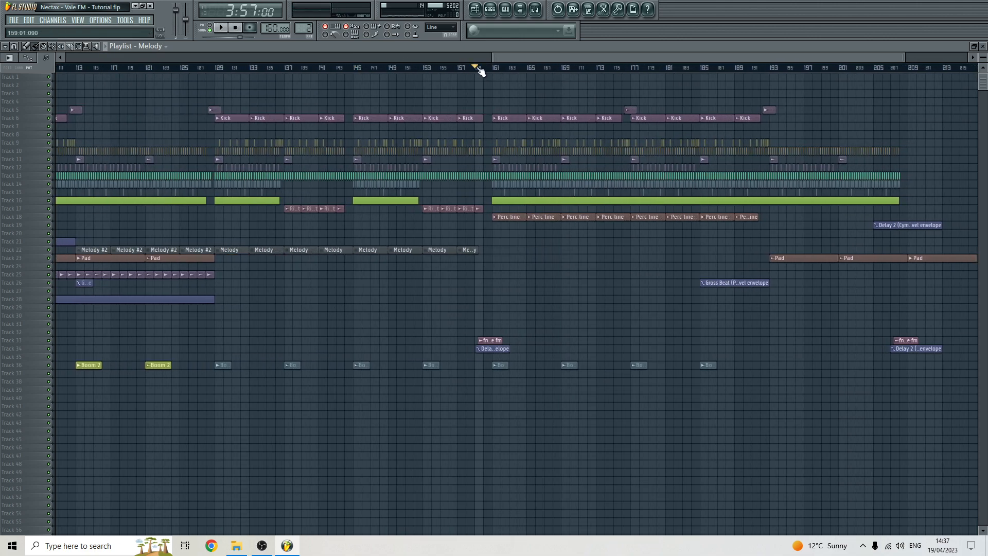
{"action": "double_click", "coordinate": [484, 341]}
{"action": "left_click_drag", "start_coordinate": [761, 222], "coordinate": [699, 241]}
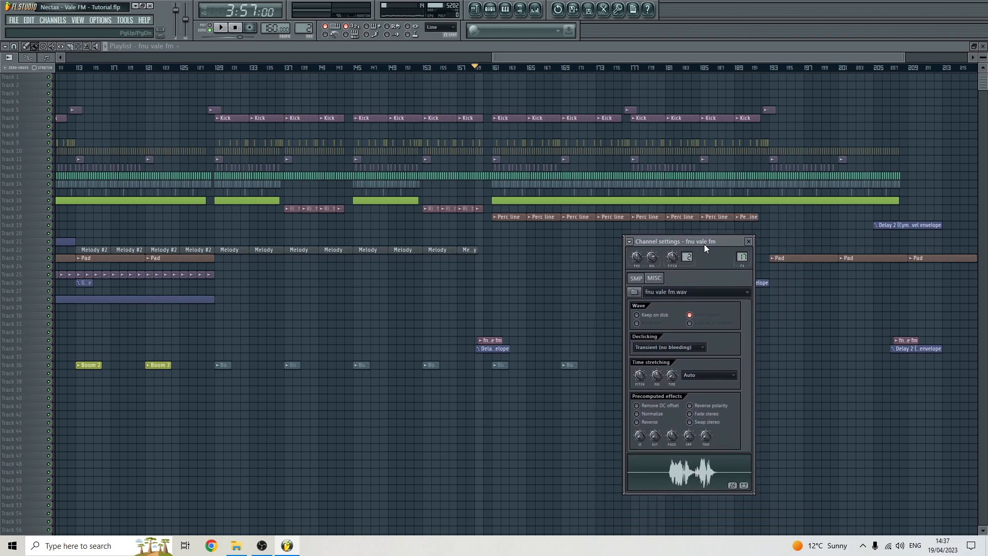
{"action": "left_click", "coordinate": [742, 256]}
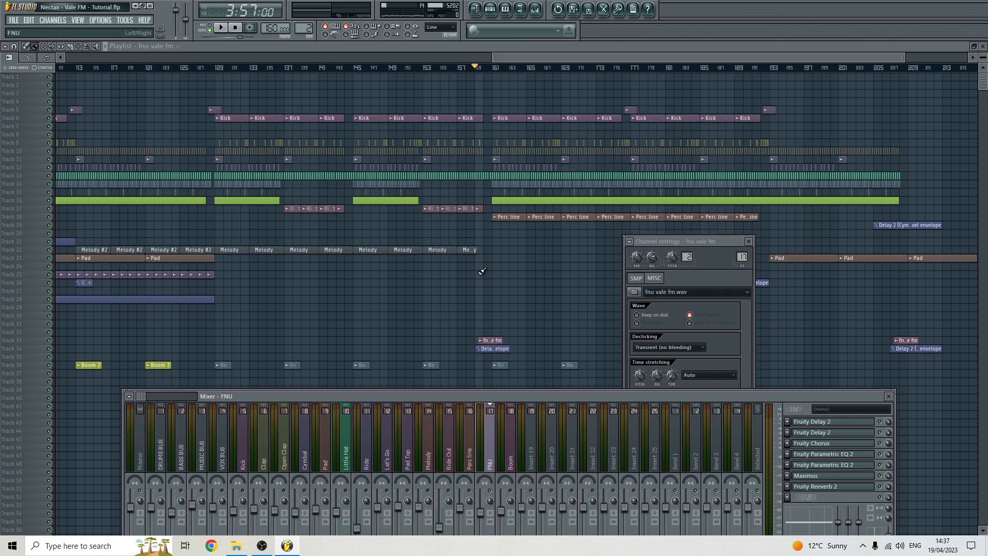
- Close the channel settings and audition the vocal from bar 159 with the mixer shown
{"action": "left_click", "coordinate": [515, 64]}
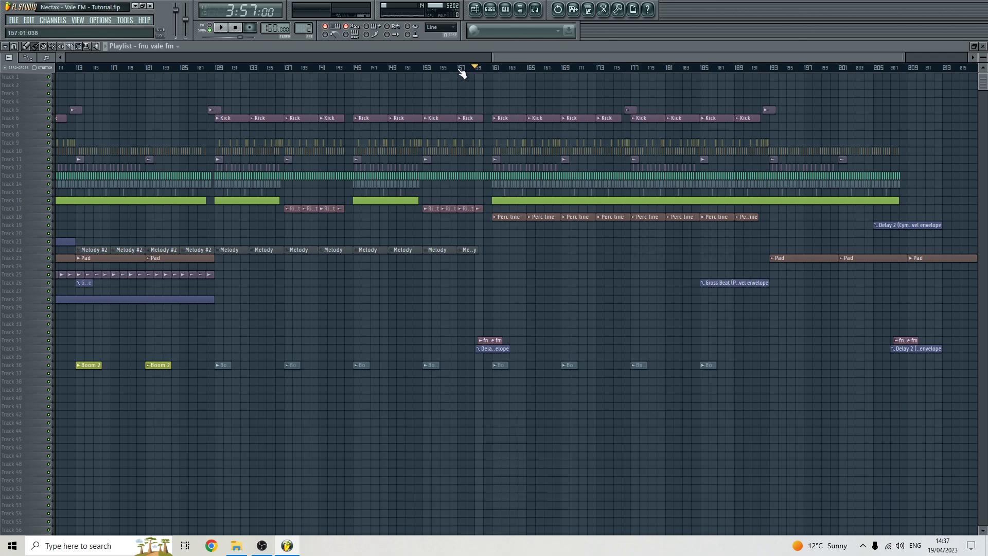
{"action": "left_click", "coordinate": [535, 10]}
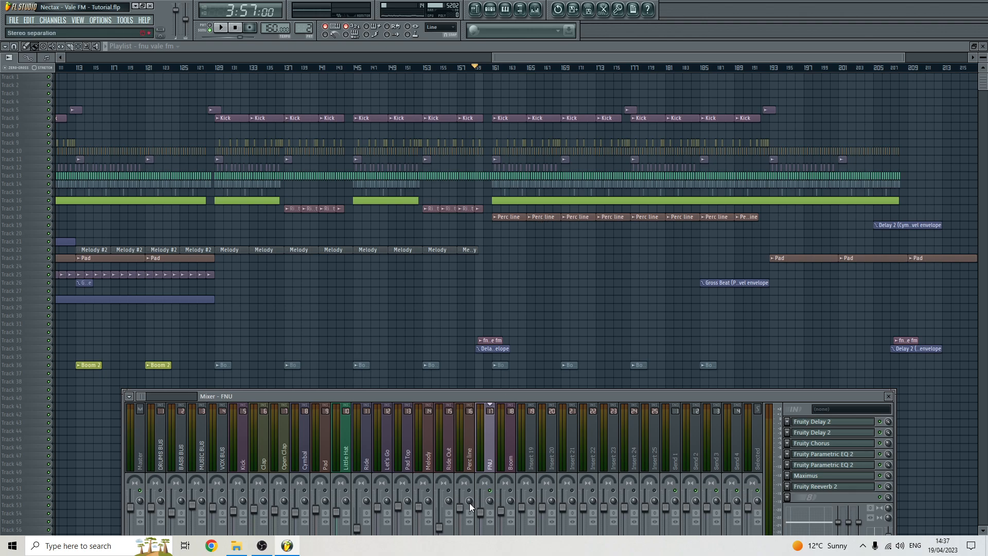
{"action": "key", "text": "space"}
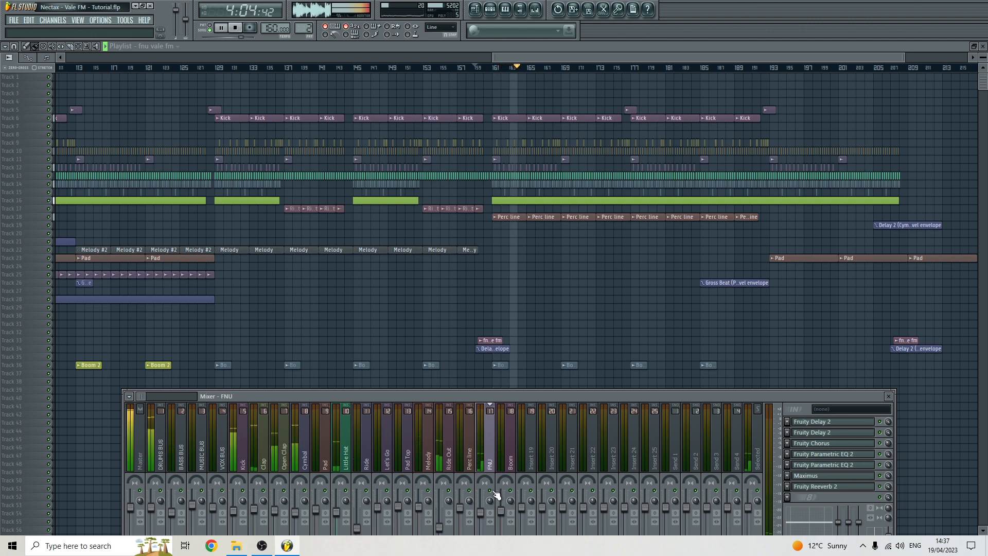
{"action": "key", "text": "space"}
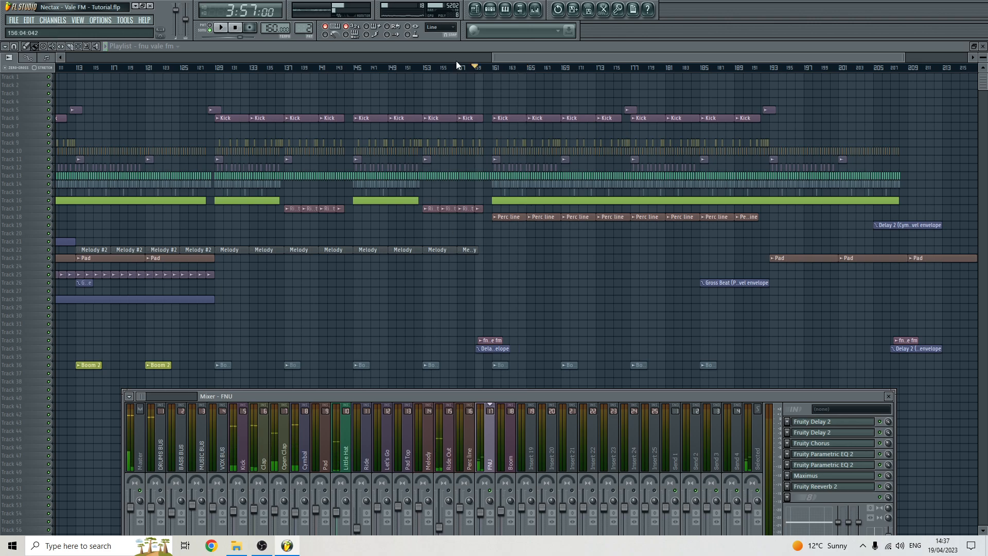
{"action": "left_click", "coordinate": [237, 29]}
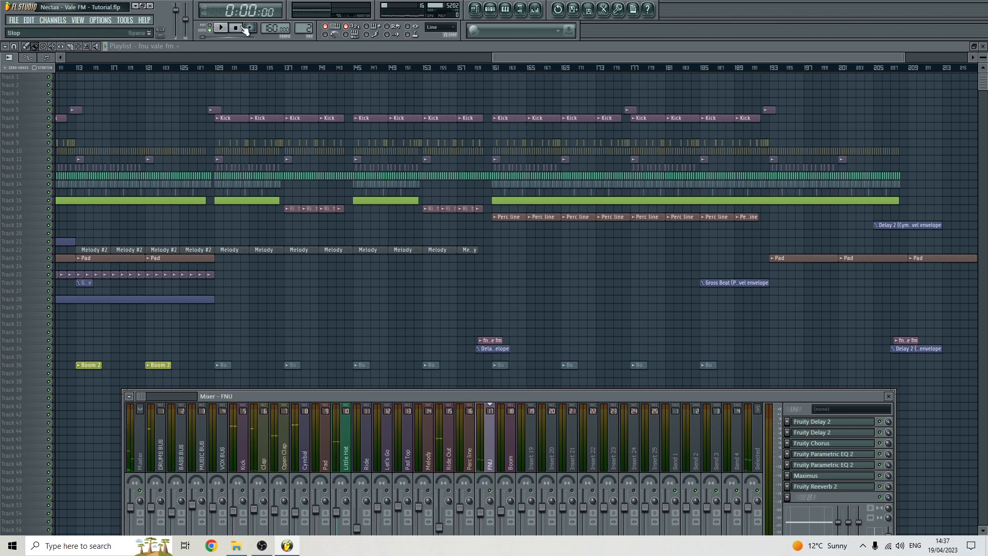
- Open the FNU track's two Fruity Delay 2 units, Fruity Chorus and both Parametric EQ 2 units, placing the EQs side by side
{"action": "left_click", "coordinate": [842, 422]}
{"action": "left_click", "coordinate": [843, 433]}
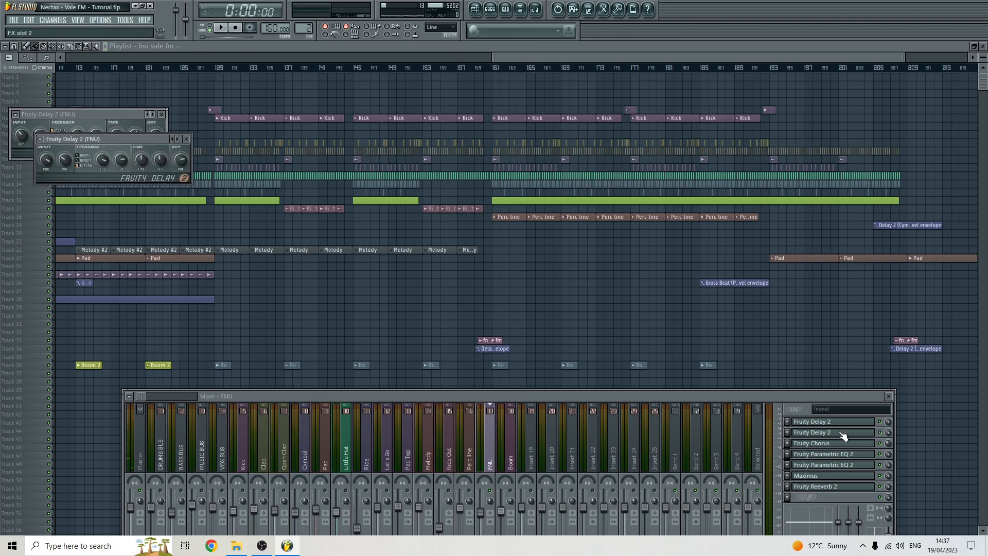
{"action": "left_click", "coordinate": [853, 445]}
{"action": "left_click", "coordinate": [845, 455]}
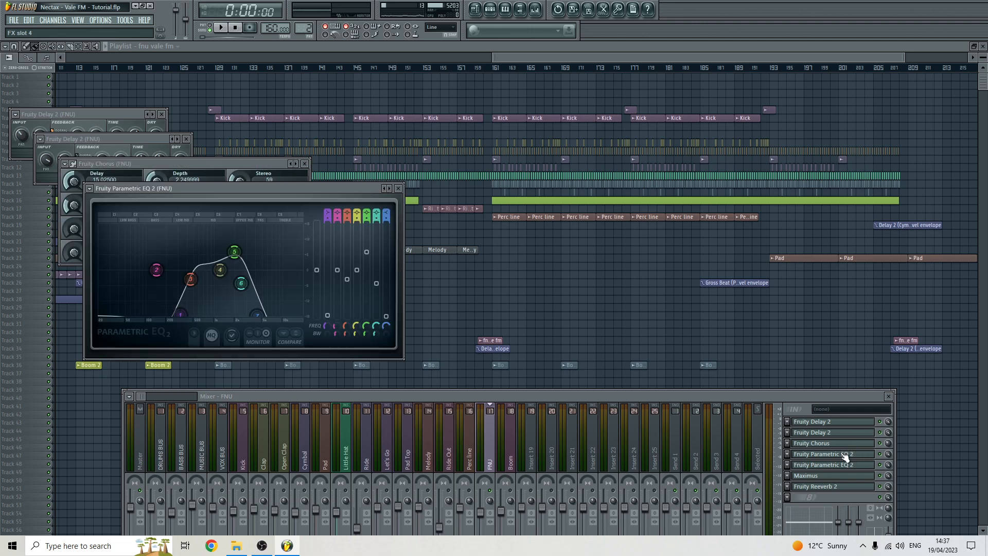
{"action": "left_click", "coordinate": [846, 465]}
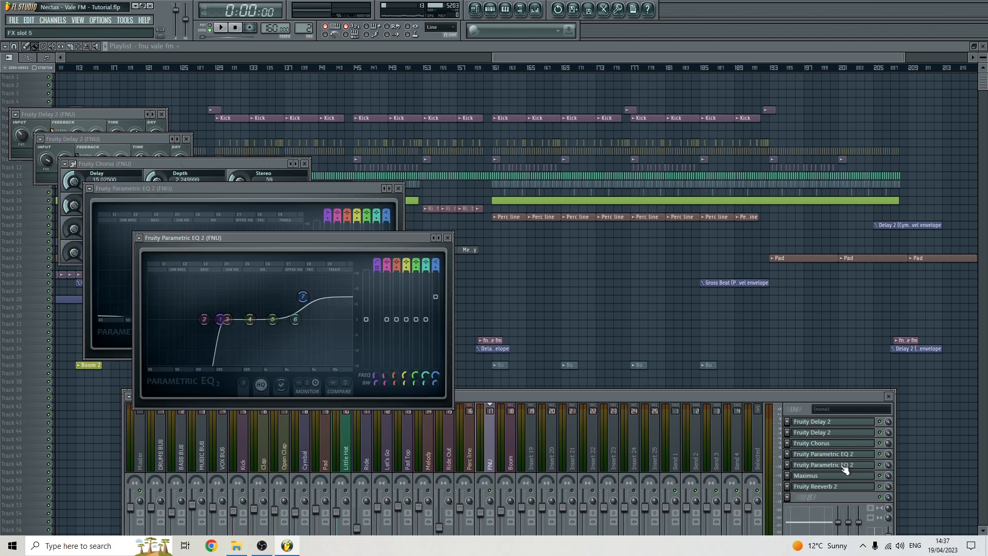
{"action": "left_click_drag", "start_coordinate": [294, 247], "coordinate": [614, 174]}
{"action": "left_click_drag", "start_coordinate": [241, 191], "coordinate": [287, 181]}
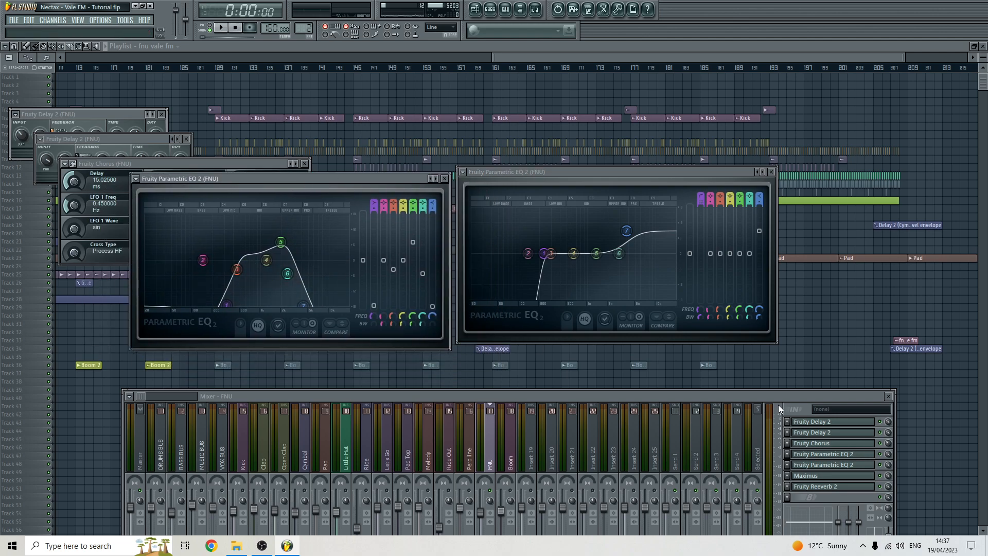
- Close the effect windows, cue bar 159, and examine the MID and HIGH bands of FNU's Maximus while auditioning the vocal
{"action": "key", "text": "F12"}
{"action": "left_click", "coordinate": [476, 69]}
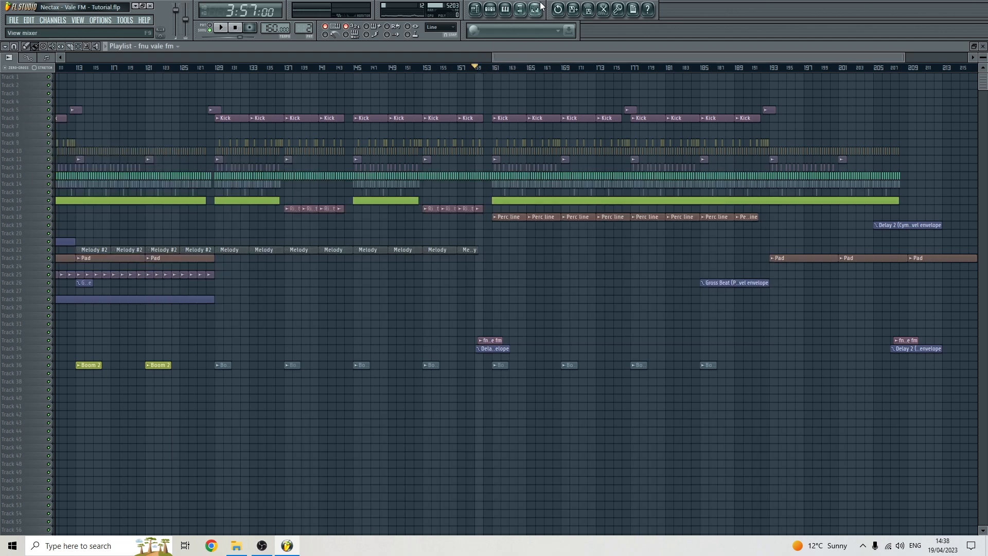
{"action": "left_click", "coordinate": [537, 9]}
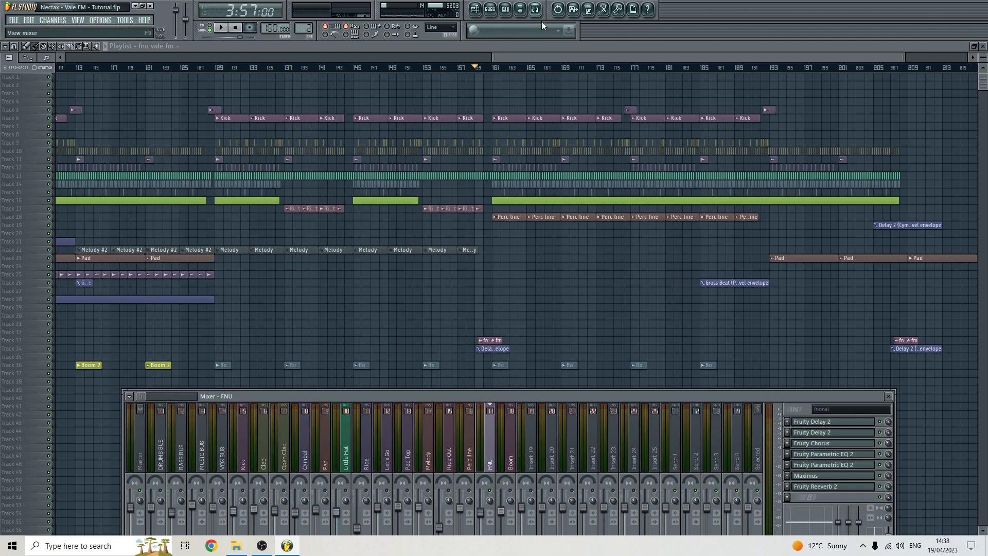
{"action": "left_click", "coordinate": [834, 476]}
{"action": "left_click", "coordinate": [189, 407]}
{"action": "key", "text": "space"}
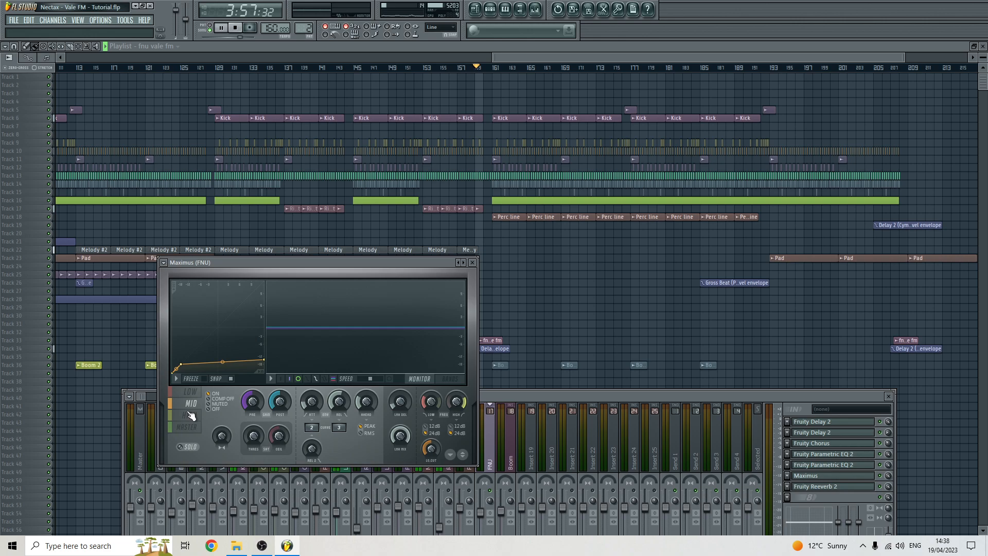
{"action": "key", "text": "space"}
{"action": "left_click", "coordinate": [190, 415]}
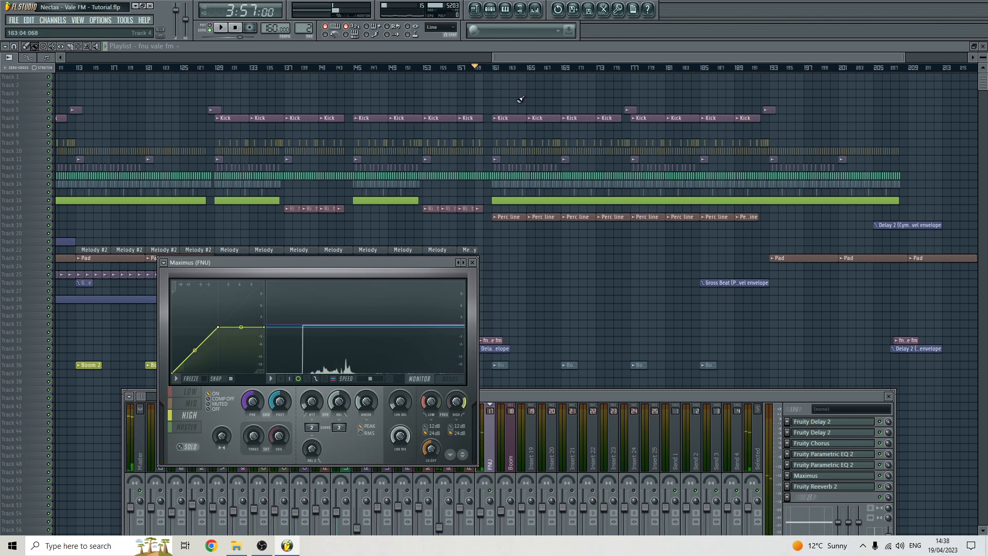
- Audition from bar 159 with both FNU Fruity Delay 2 units open one above the other, stop playback and close all windows
{"action": "left_click", "coordinate": [479, 73]}
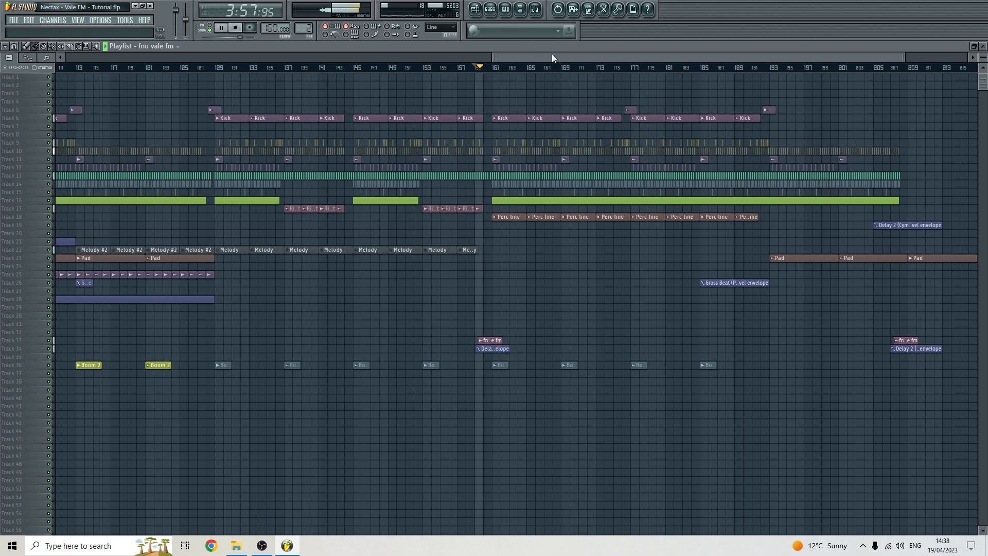
{"action": "left_click", "coordinate": [520, 9]}
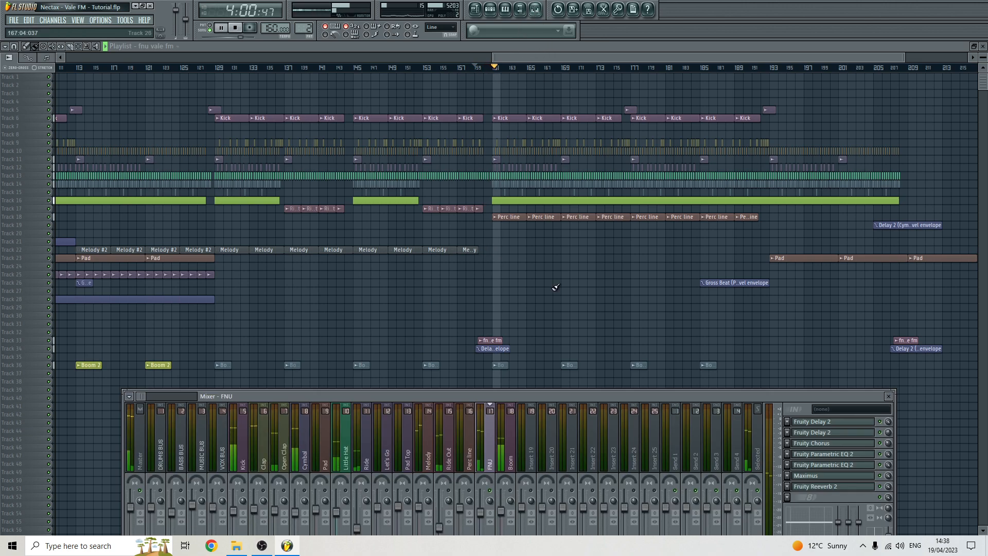
{"action": "left_click", "coordinate": [821, 425]}
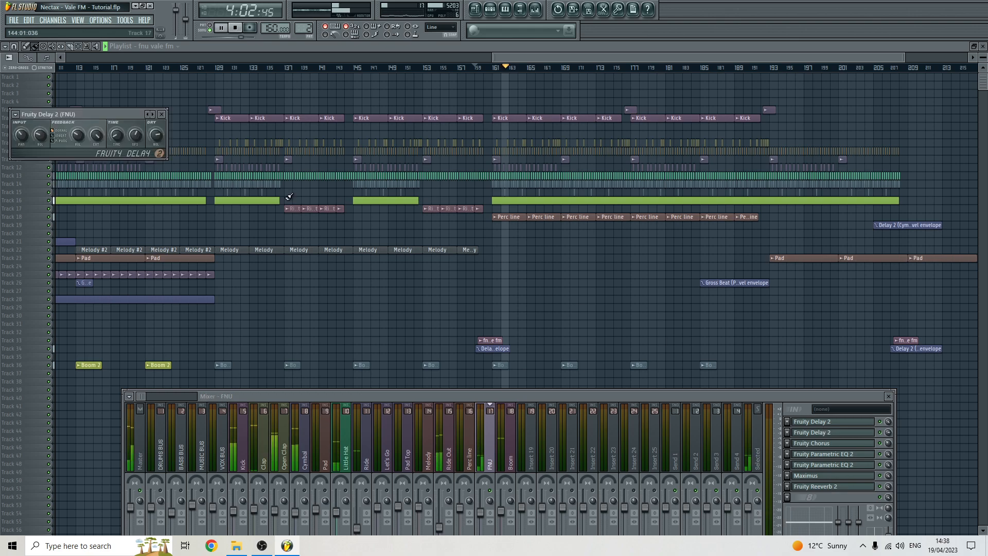
{"action": "left_click", "coordinate": [821, 432]}
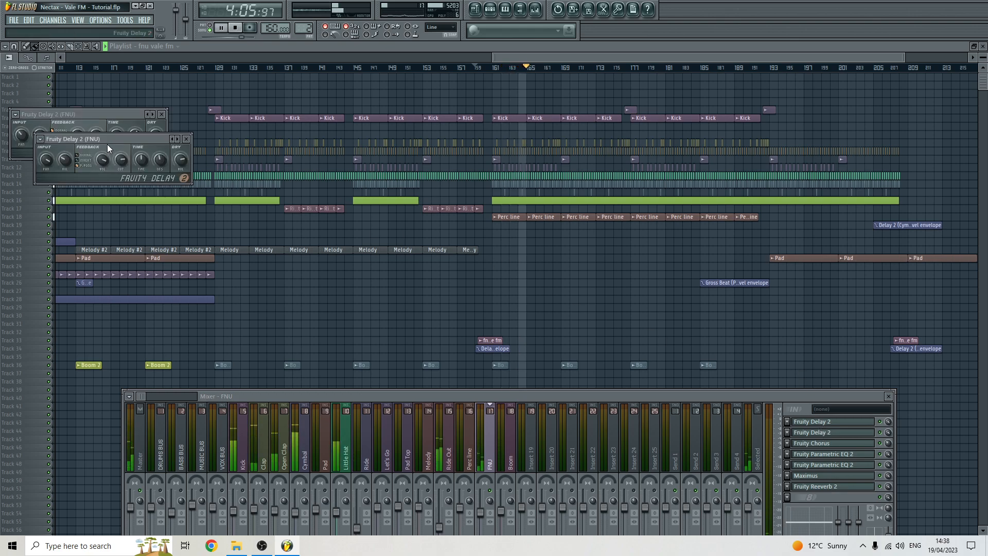
{"action": "left_click_drag", "start_coordinate": [108, 146], "coordinate": [87, 182]}
{"action": "key", "text": "space"}
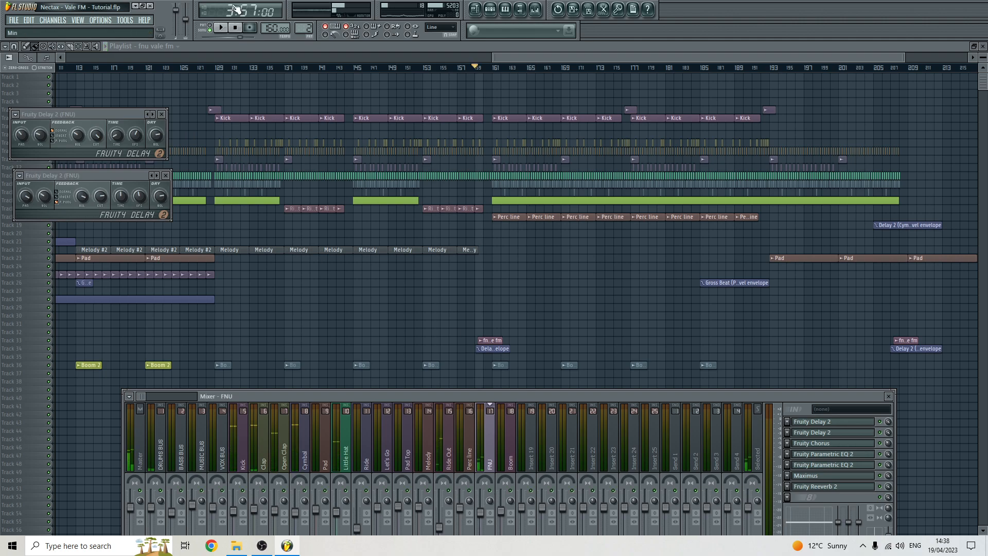
{"action": "left_click", "coordinate": [233, 30]}
{"action": "key", "text": "F12"}
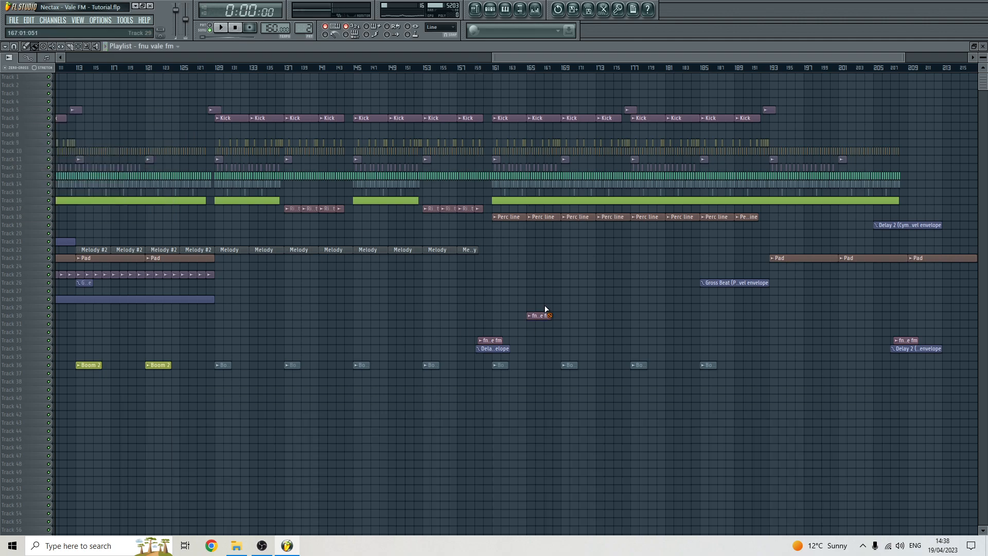
- Bring the whole arrangement into view, mark the row of Boom clips along track 36 and clear the selection
{"action": "scroll", "coordinate": [543, 328], "scroll_direction": "down", "scroll_amount": 3}
{"action": "scroll", "coordinate": [544, 328], "scroll_direction": "up", "scroll_amount": 3}
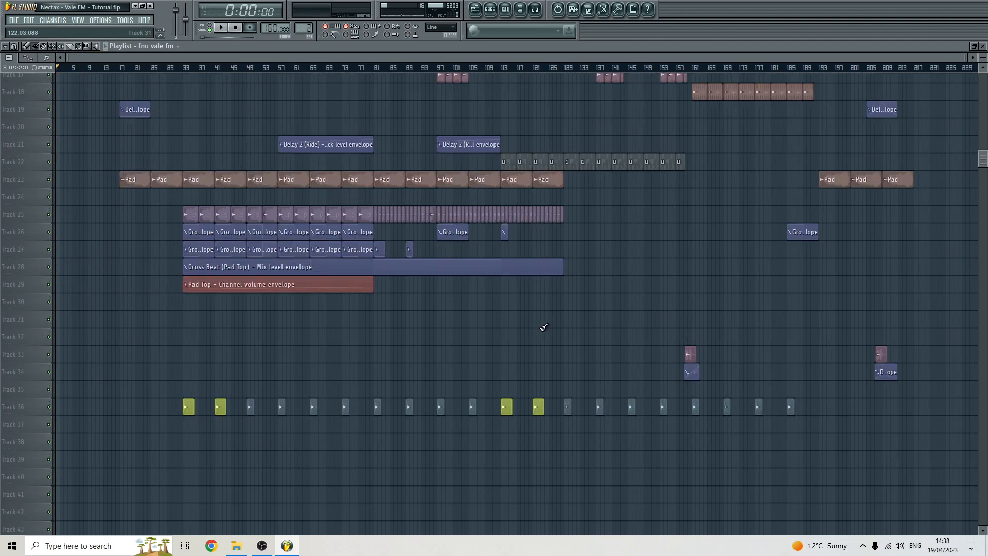
{"action": "scroll", "coordinate": [566, 345], "scroll_direction": "down", "scroll_amount": 3}
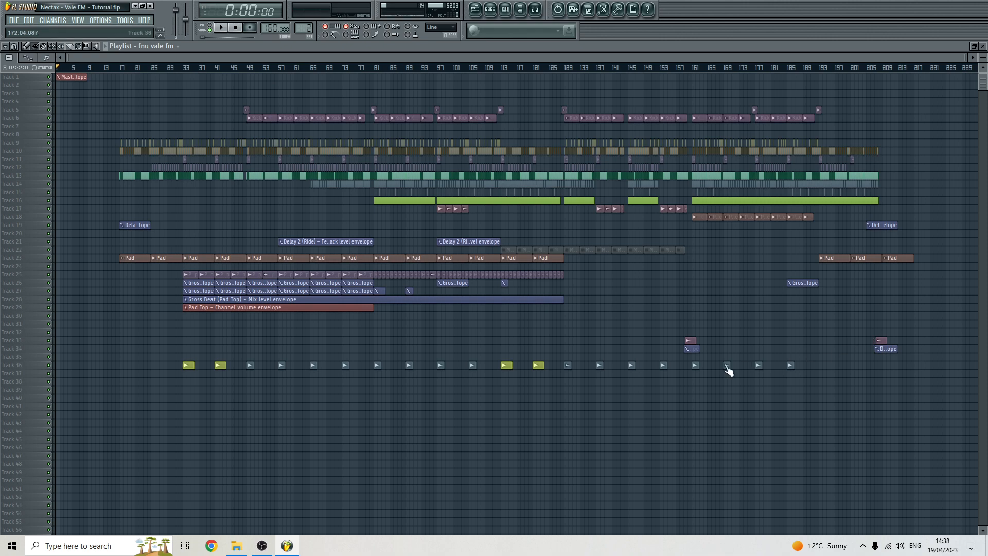
{"action": "left_click_drag", "start_coordinate": [170, 364], "coordinate": [811, 392]}
{"action": "left_click", "coordinate": [810, 392]}
{"action": "left_click_drag", "start_coordinate": [812, 382], "coordinate": [140, 391]}
{"action": "scroll", "coordinate": [515, 210], "scroll_direction": "up", "scroll_amount": 3}
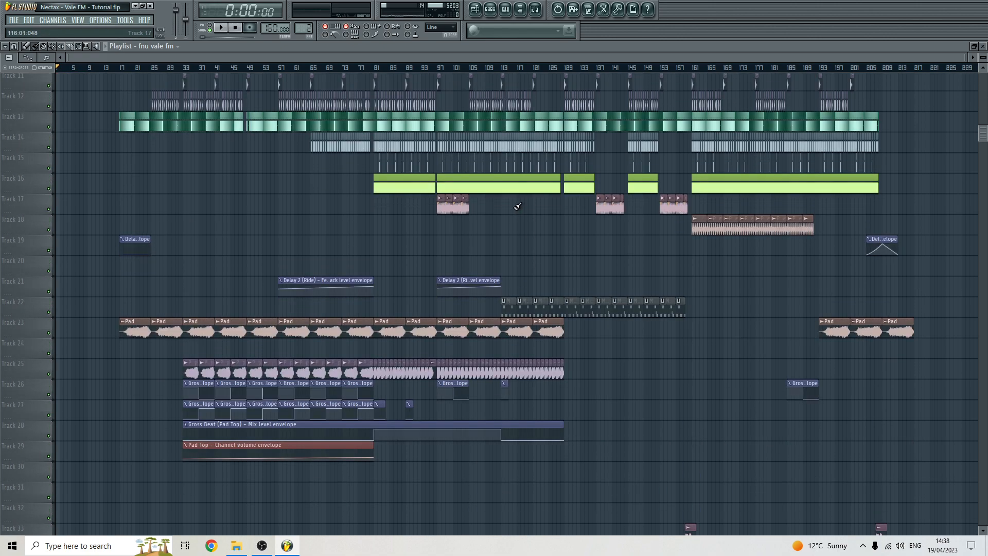
{"action": "scroll", "coordinate": [518, 206], "scroll_direction": "up", "scroll_amount": 2}
{"action": "scroll", "coordinate": [604, 312], "scroll_direction": "down", "scroll_amount": 3}
{"action": "left_click_drag", "start_coordinate": [796, 401], "coordinate": [146, 366]}
{"action": "left_click", "coordinate": [681, 292]}
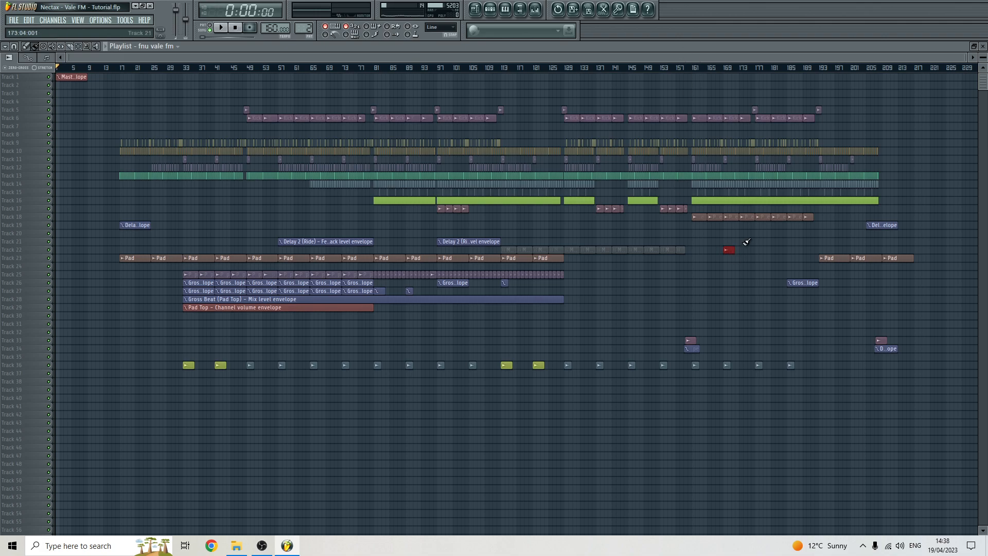
- Select all the clips on track 11 across the full length of the arrangement
{"action": "scroll", "coordinate": [747, 151], "scroll_direction": "up", "scroll_amount": 5}
{"action": "scroll", "coordinate": [749, 150], "scroll_direction": "down", "scroll_amount": 5}
{"action": "scroll", "coordinate": [763, 149], "scroll_direction": "up", "scroll_amount": 5}
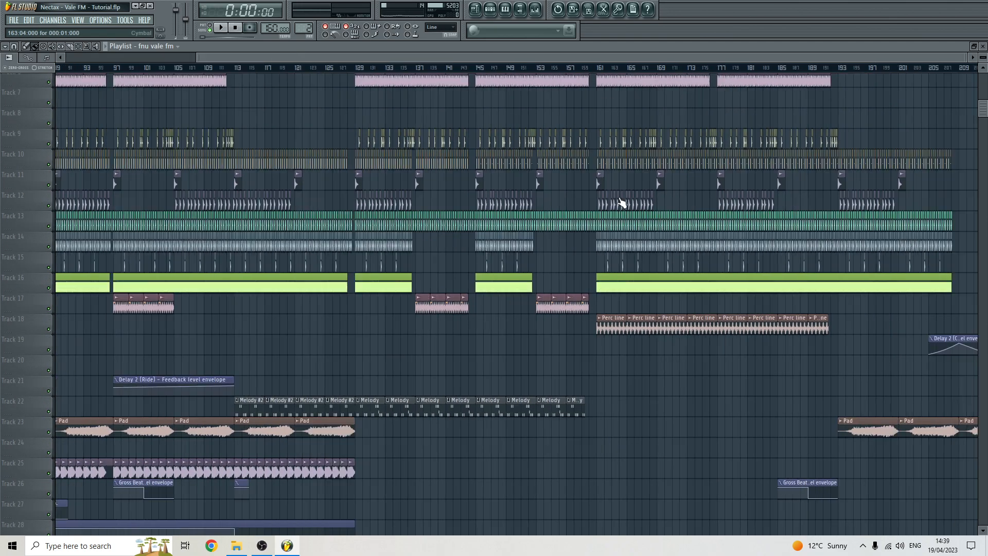
{"action": "left_click_drag", "start_coordinate": [870, 181], "coordinate": [170, 181]}
{"action": "scroll", "coordinate": [173, 179], "scroll_direction": "down", "scroll_amount": 1}
{"action": "scroll", "coordinate": [173, 179], "scroll_direction": "up", "scroll_amount": 1}
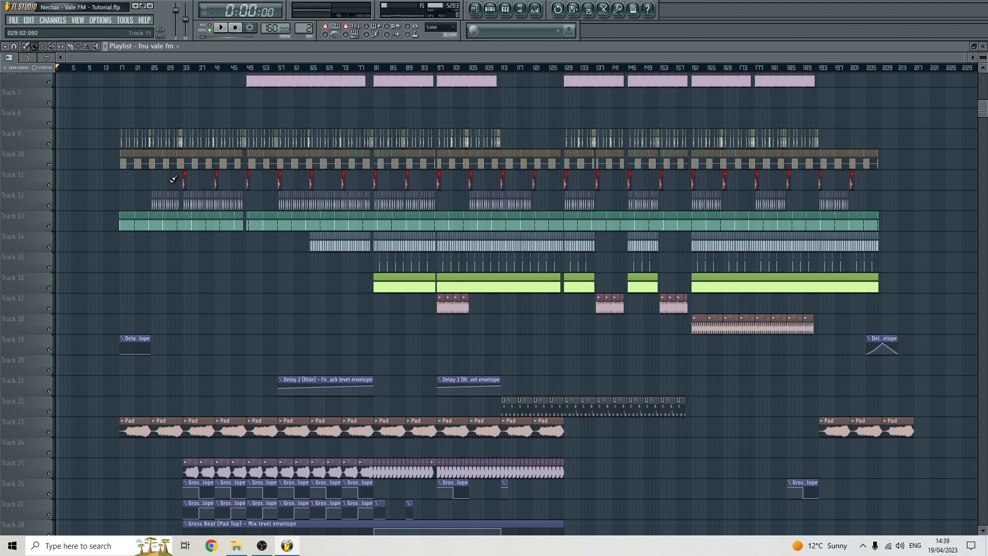
- Open the channel settings of the first Boom 2 clip at bar 33 and show its mixer track
{"action": "scroll", "coordinate": [144, 197], "scroll_direction": "up", "scroll_amount": 5}
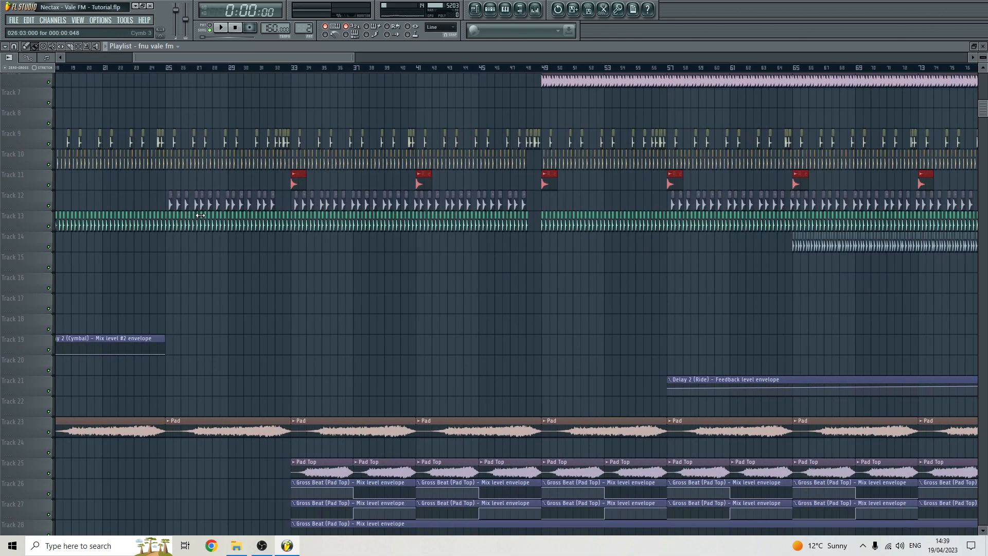
{"action": "scroll", "coordinate": [278, 222], "scroll_direction": "down", "scroll_amount": 4}
{"action": "double_click", "coordinate": [311, 451]}
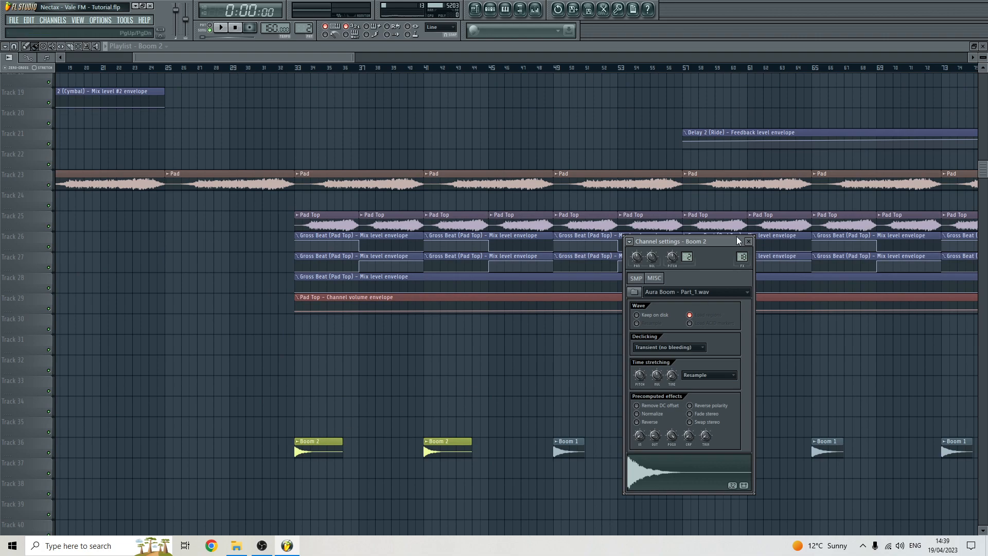
{"action": "double_click", "coordinate": [743, 257]}
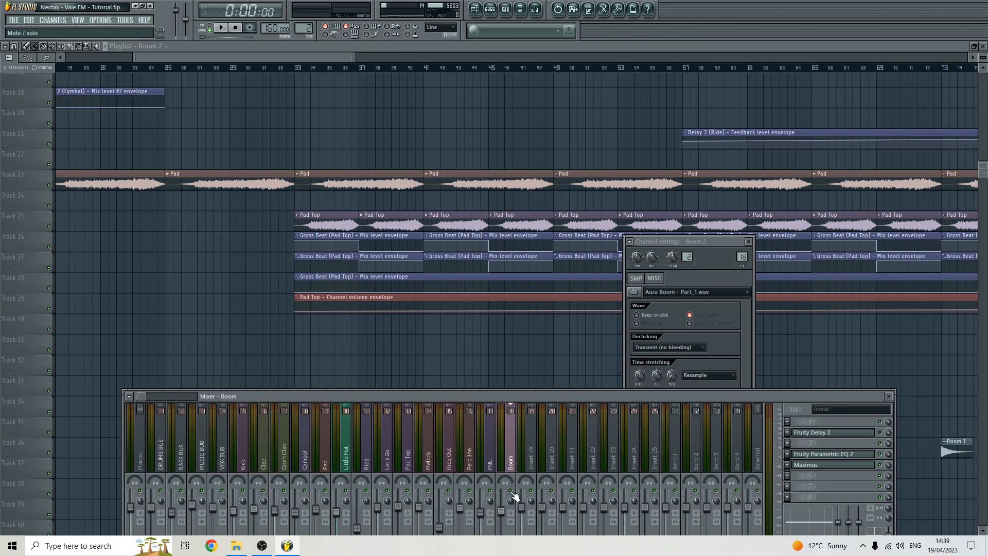
- Audition the Boom 2 hit from bar 33 and the Boom 1 hit from bar 49, checking the Boom track in the mixer
{"action": "left_click", "coordinate": [303, 67]}
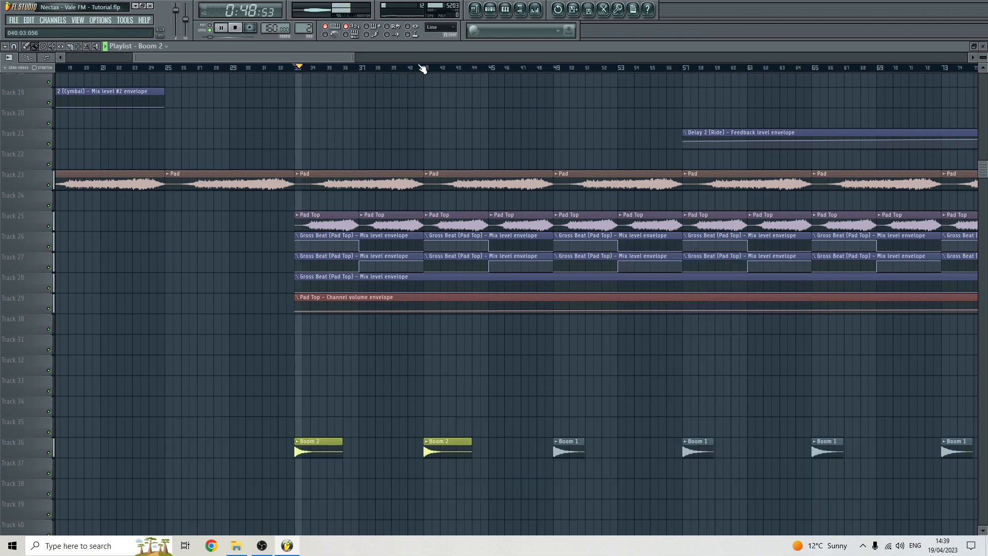
{"action": "key", "text": "space"}
{"action": "left_click", "coordinate": [558, 68]}
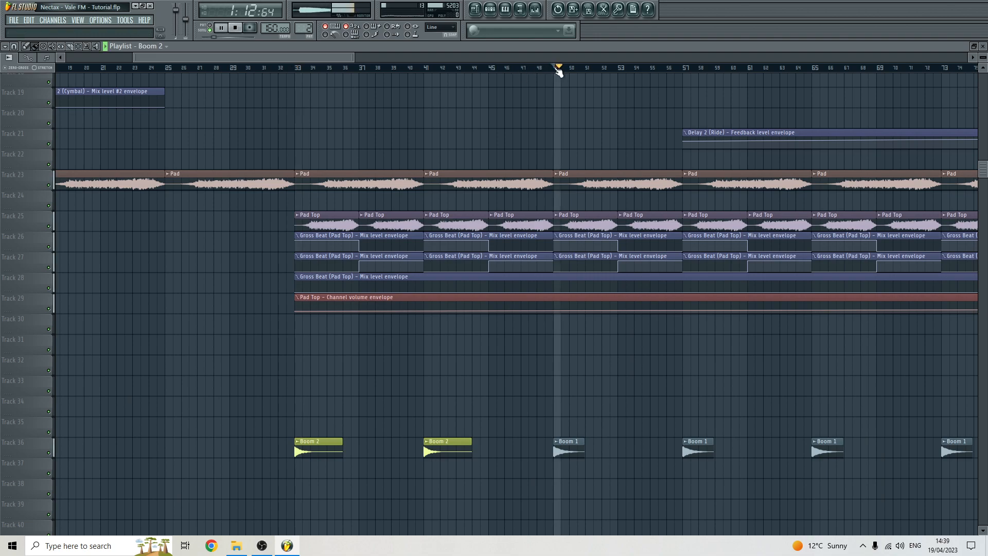
{"action": "scroll", "coordinate": [397, 185], "scroll_direction": "up", "scroll_amount": 4}
{"action": "scroll", "coordinate": [397, 185], "scroll_direction": "up", "scroll_amount": 1}
{"action": "key", "text": "F9"}
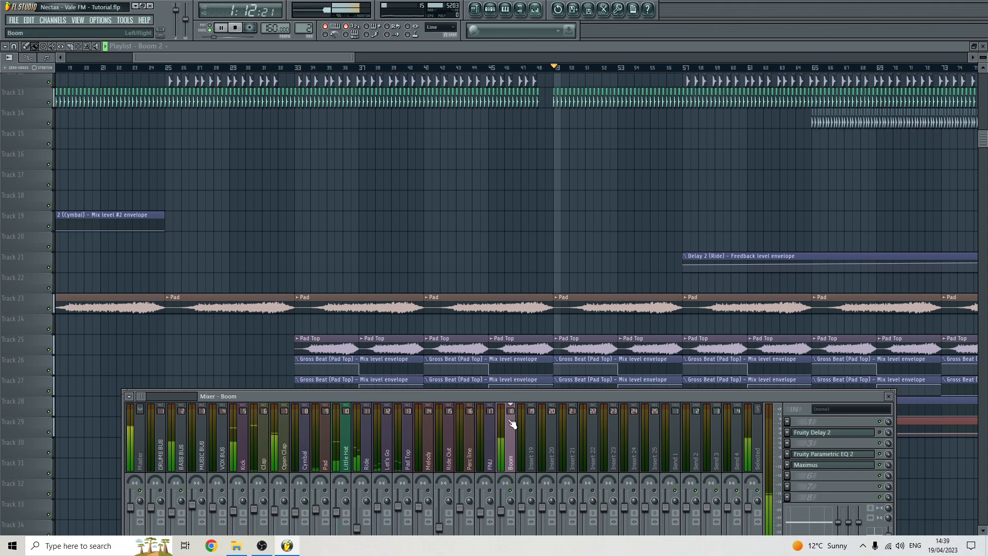
{"action": "key", "text": "space"}
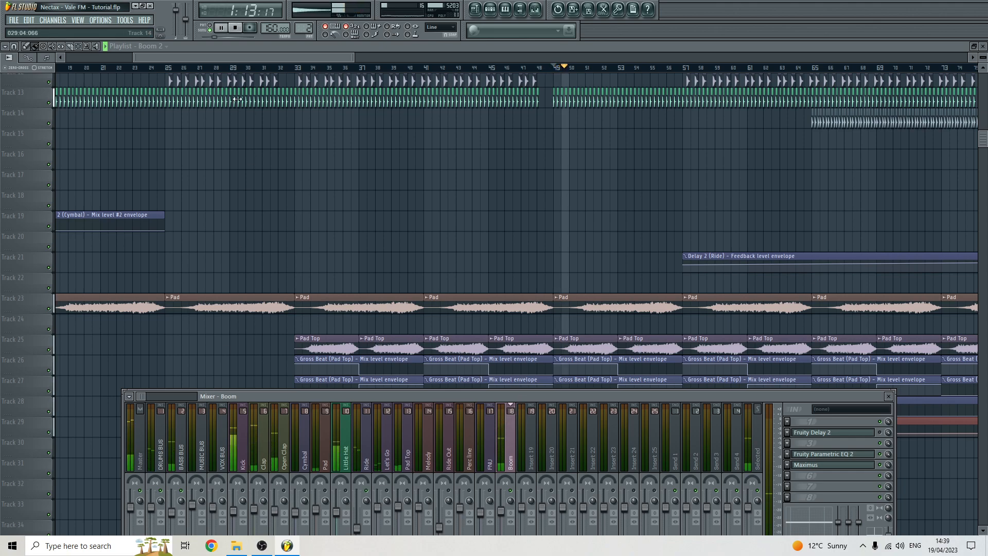
- Return to bar 33, bring the full arrangement into view, and audition the section with the Boom mixer track shown
{"action": "left_click", "coordinate": [297, 69]}
{"action": "key", "text": "space"}
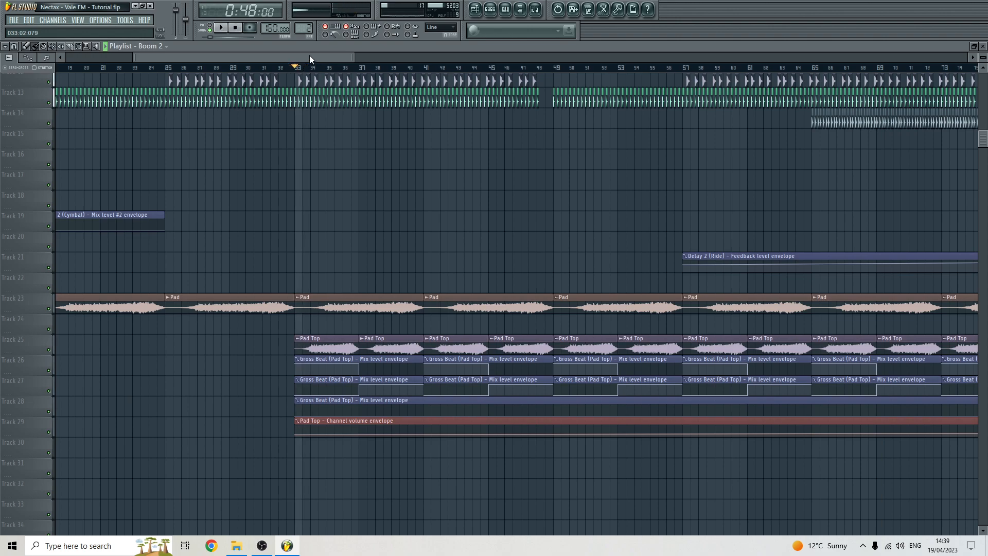
{"action": "scroll", "coordinate": [310, 257], "scroll_direction": "down", "scroll_amount": 6}
{"action": "scroll", "coordinate": [324, 252], "scroll_direction": "down", "scroll_amount": 3}
{"action": "scroll", "coordinate": [323, 252], "scroll_direction": "down", "scroll_amount": 2}
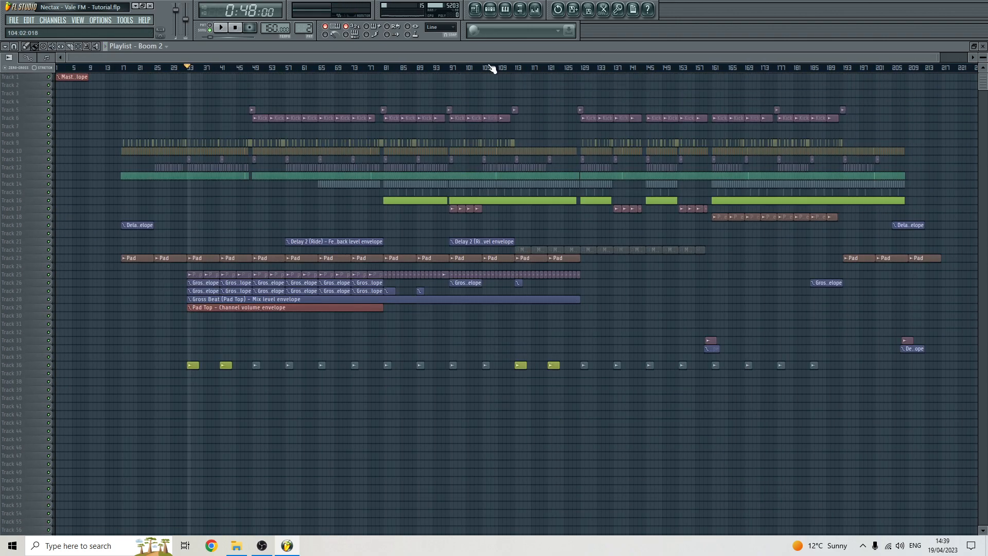
{"action": "left_click", "coordinate": [535, 9]}
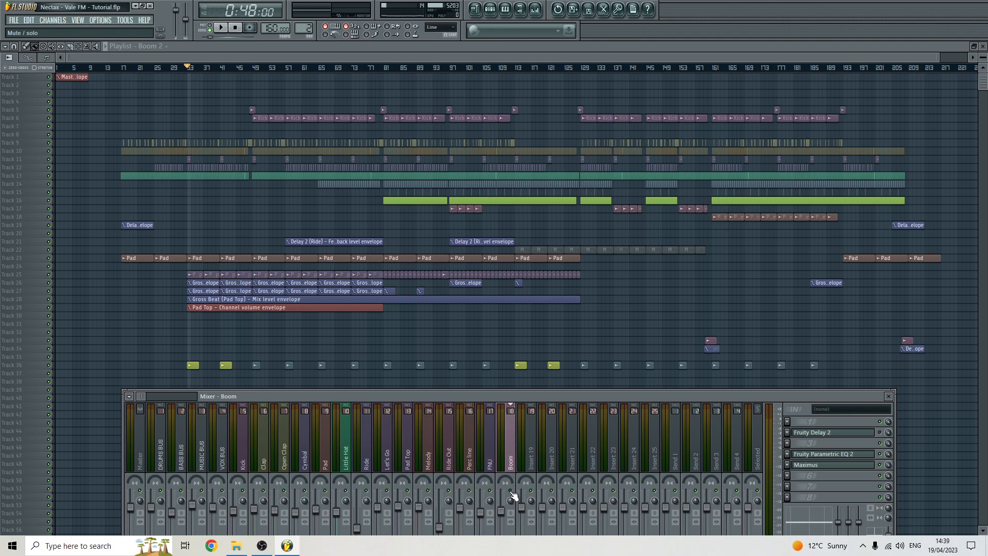
{"action": "key", "text": "space"}
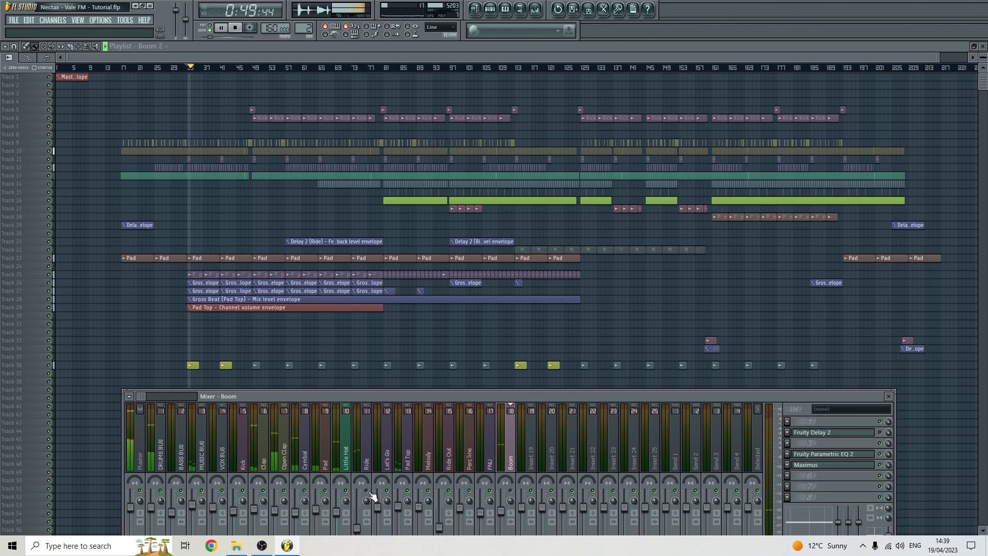
{"action": "key", "text": "space"}
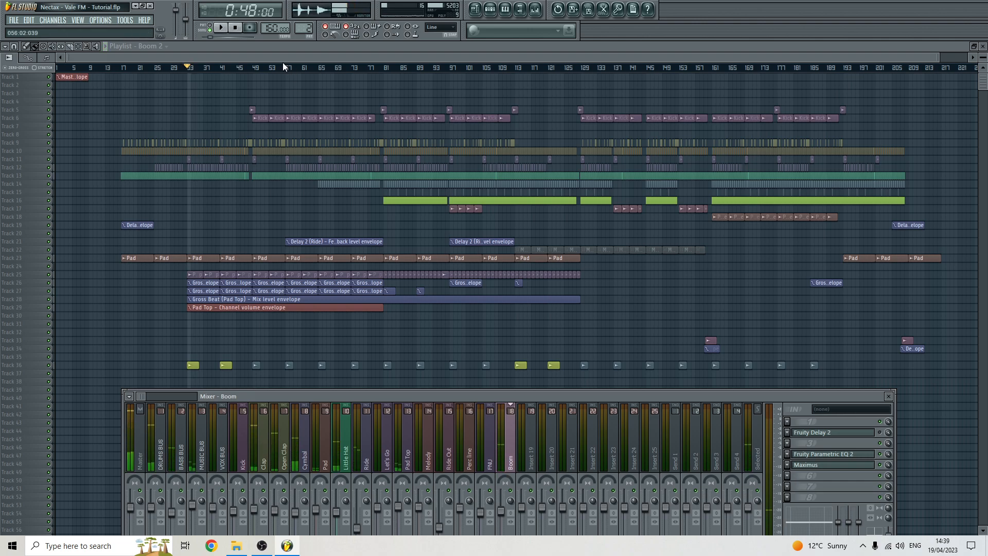
- Audition the drop transitions from bar 80 and from just before bar 129
{"action": "left_click", "coordinate": [252, 69]}
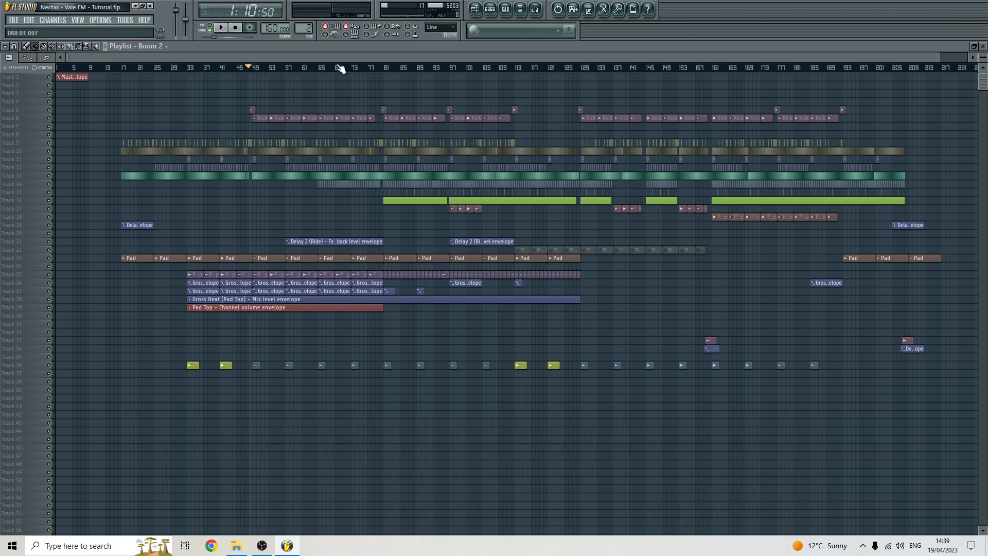
{"action": "left_click", "coordinate": [380, 69]}
{"action": "key", "text": "space"}
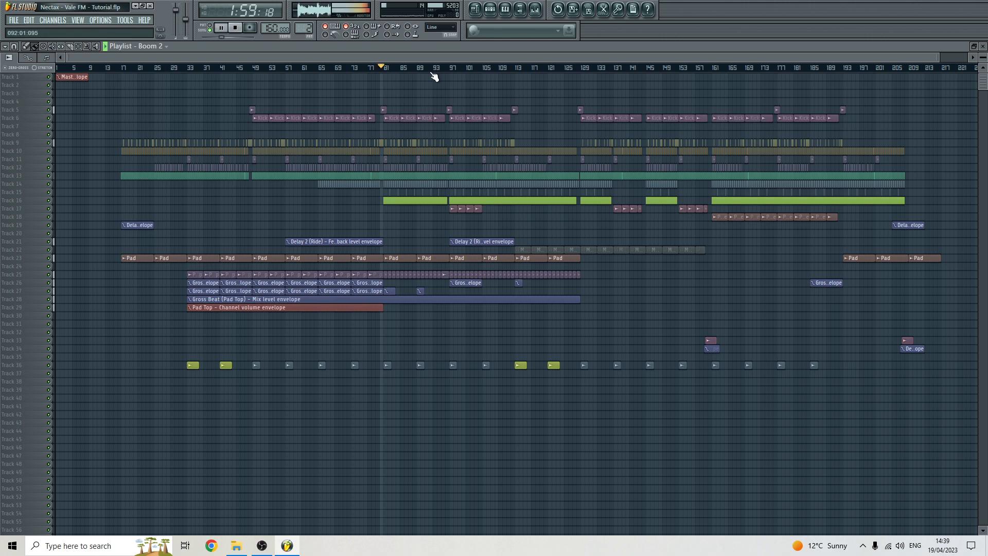
{"action": "left_click", "coordinate": [574, 69]}
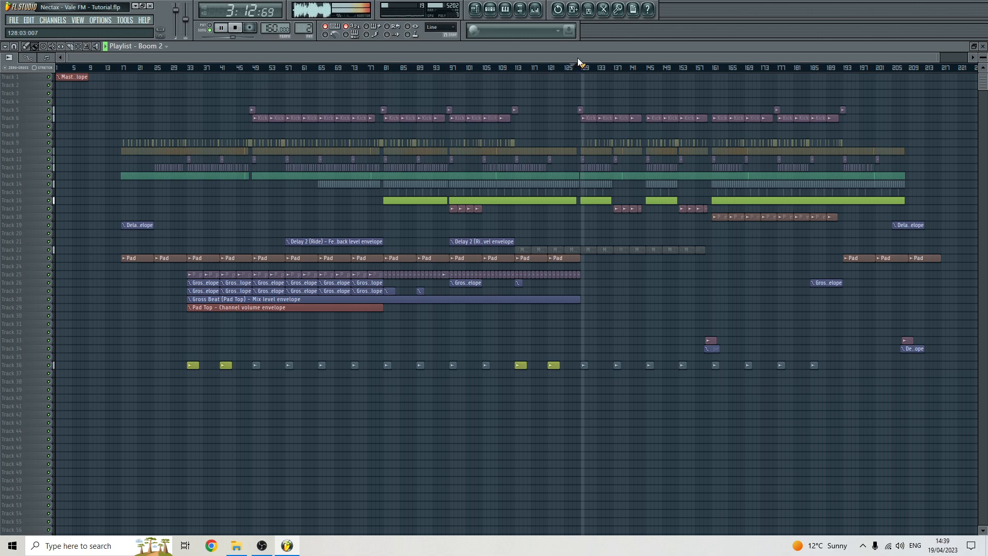
- Examine the Master track's spectrum and levels in SPAN while the song plays, and close the plugin and mixer after stopping playback
{"action": "left_click", "coordinate": [535, 9]}
{"action": "left_click", "coordinate": [136, 438]}
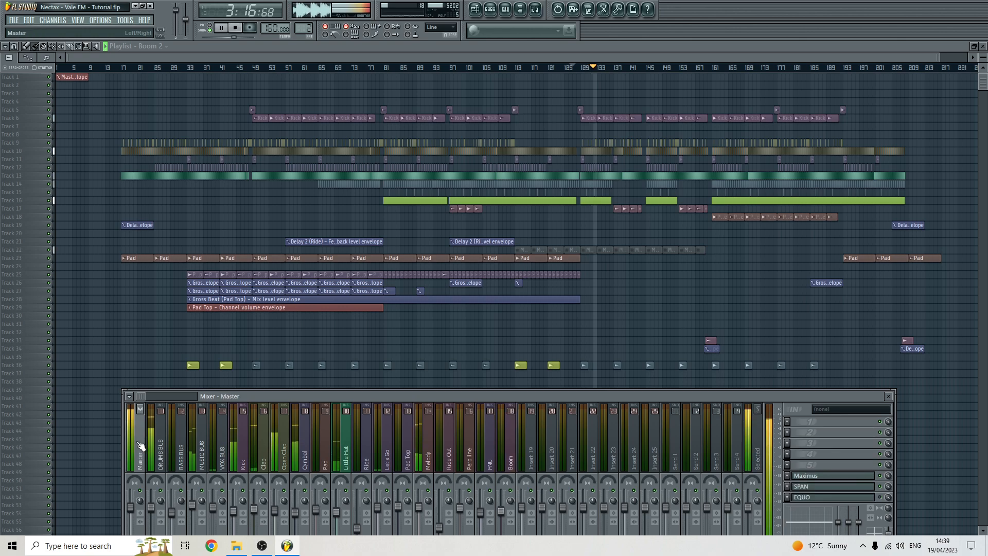
{"action": "left_click", "coordinate": [850, 487]}
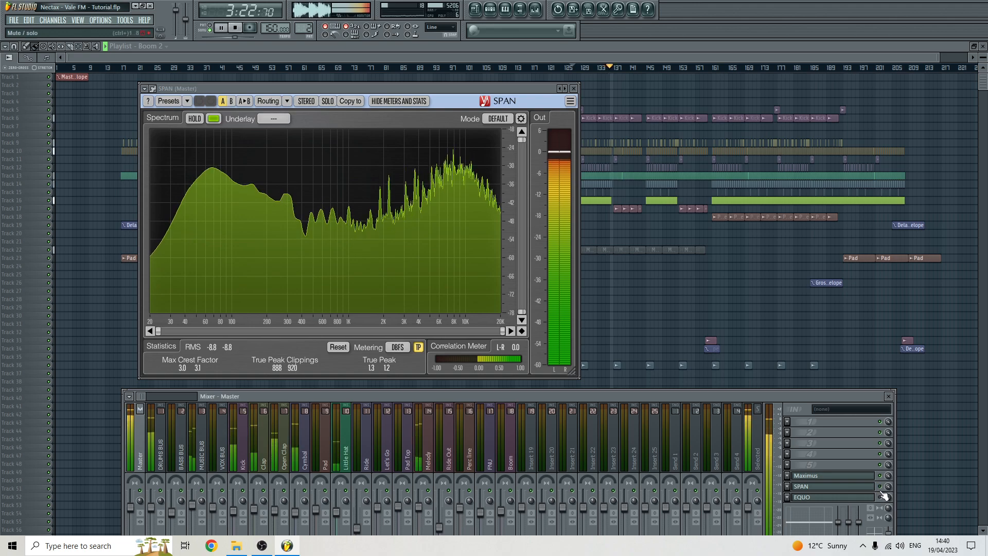
{"action": "left_click", "coordinate": [235, 30]}
{"action": "key", "text": "F12"}
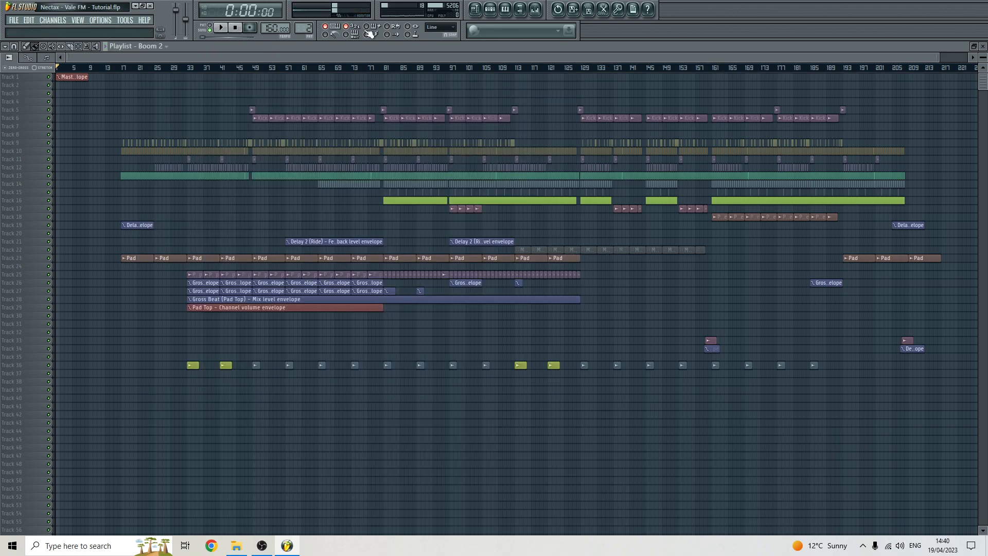
- Show the DRUMS BUS track and its effect slots in the mixer, and shift the mixer window slightly over the playlist
{"action": "left_click", "coordinate": [537, 11]}
{"action": "left_click", "coordinate": [161, 439]}
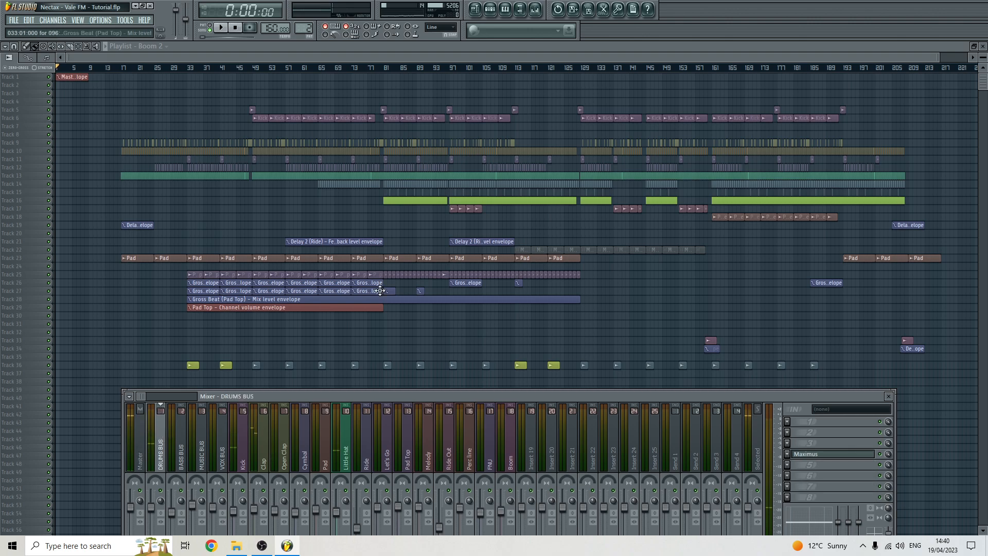
{"action": "left_click_drag", "start_coordinate": [568, 59], "coordinate": [533, 75]}
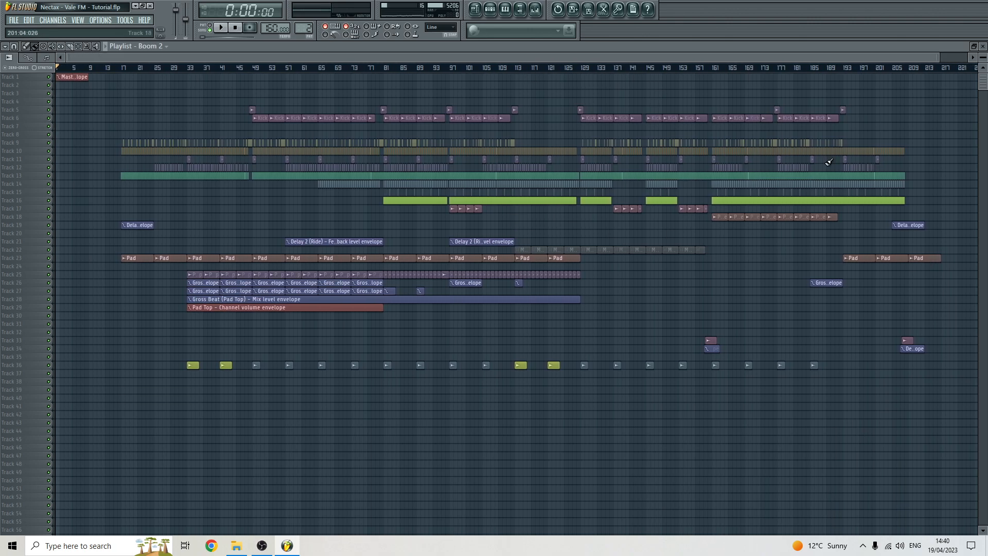
{"action": "left_click", "coordinate": [537, 10]}
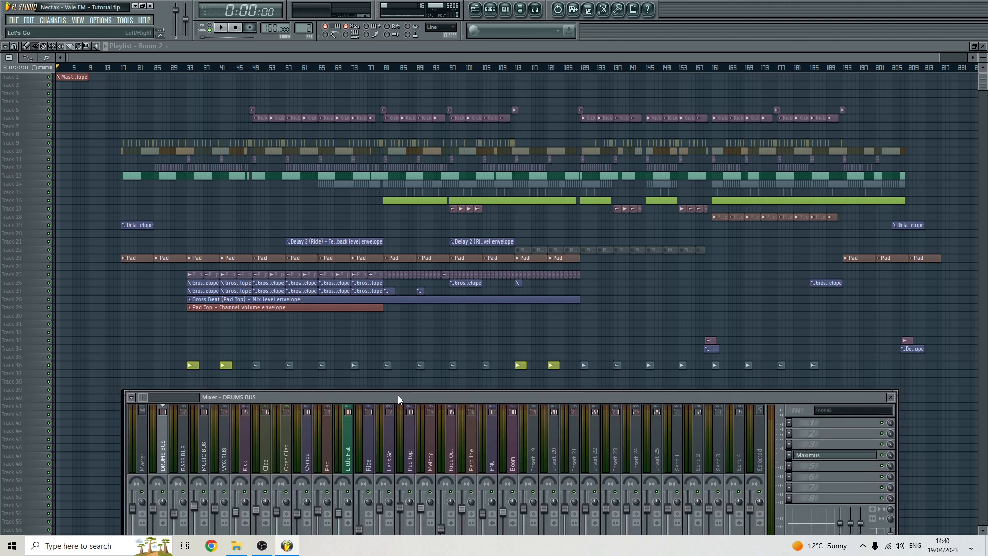
{"action": "left_click_drag", "start_coordinate": [395, 398], "coordinate": [407, 392]}
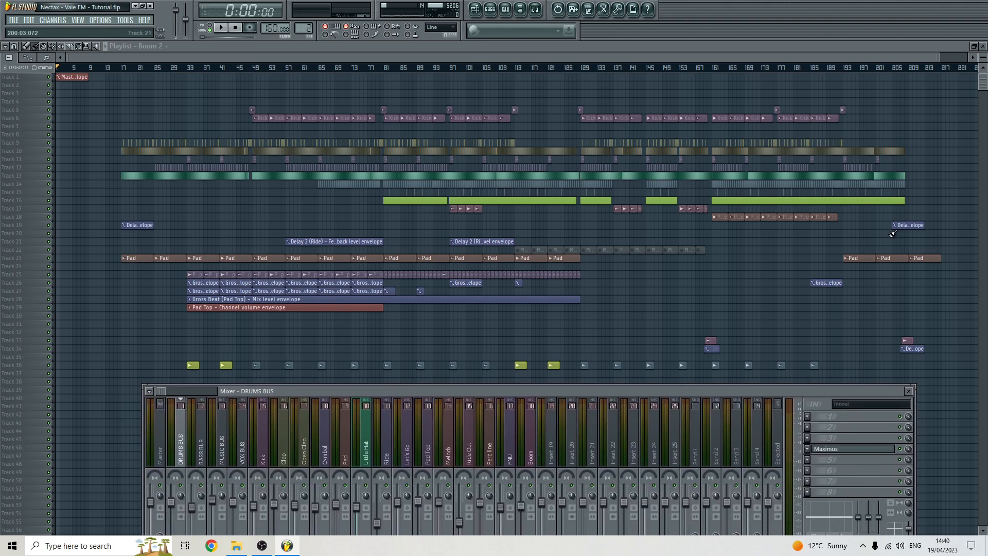